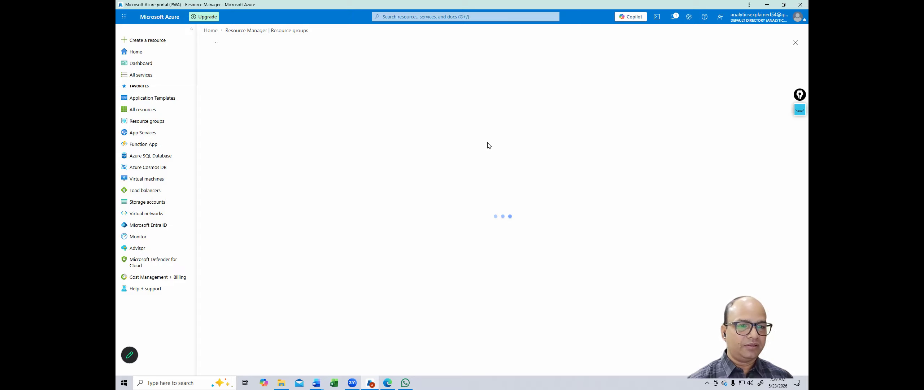
# Step: Search the web for 'azure portal' in a new Edge tab and open the Azure portal
pyautogui.click(387, 382)
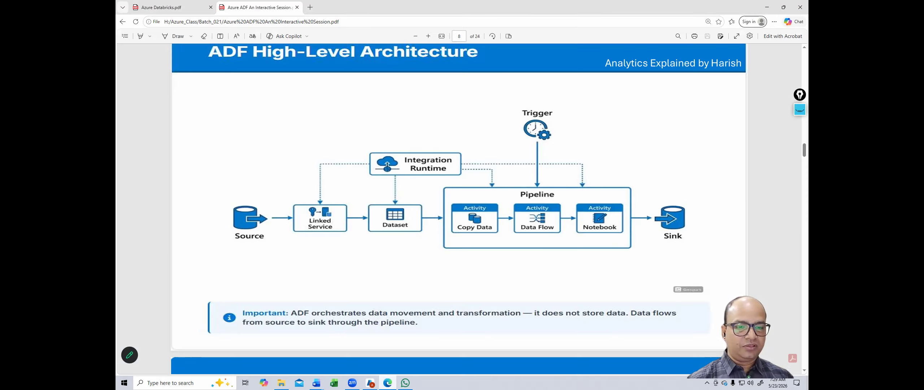
pyautogui.click(315, 10)
pyautogui.write('a')
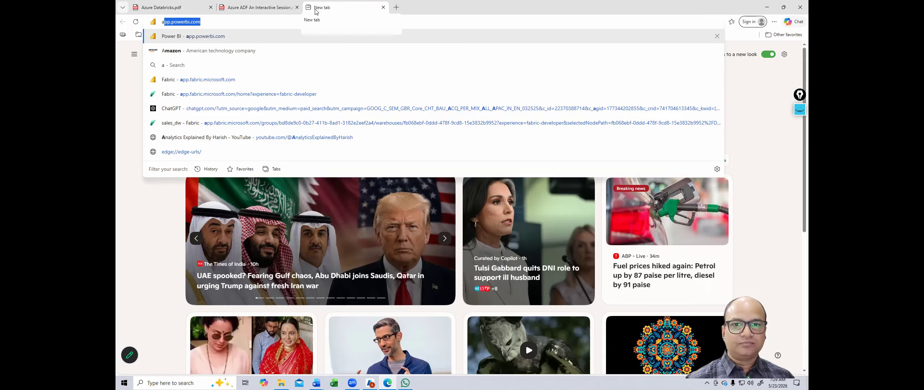
pyautogui.write('zu')
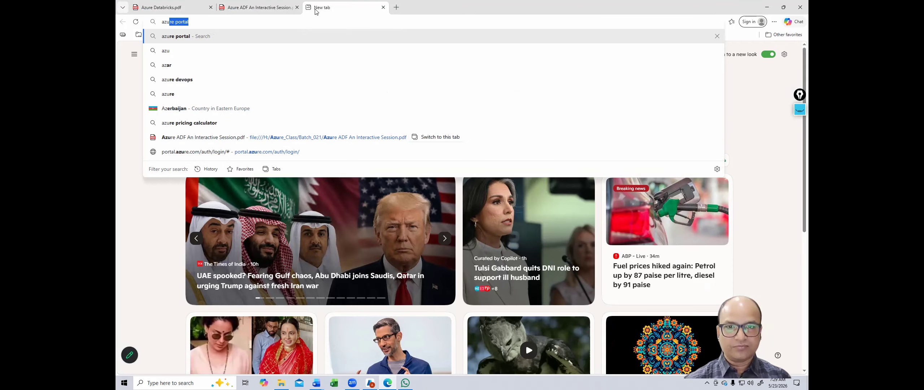
pyautogui.press('Return')
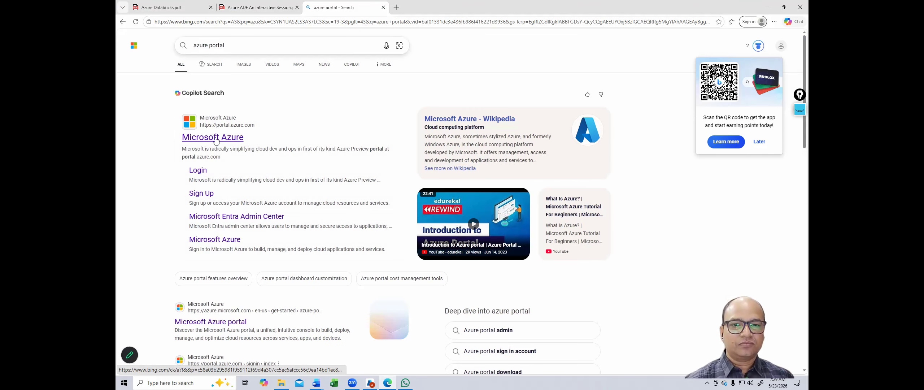
pyautogui.click(213, 138)
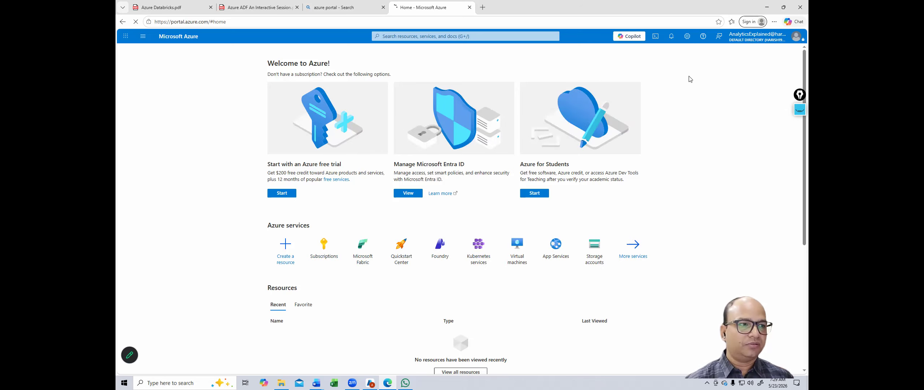
# Step: Try signing in with a different account, then close the sign-in and Bing search tabs
pyautogui.click(776, 40)
pyautogui.click(746, 90)
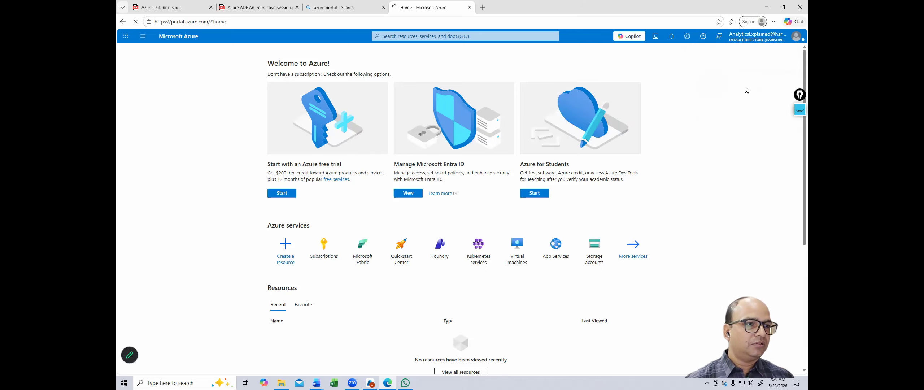
pyautogui.click(775, 42)
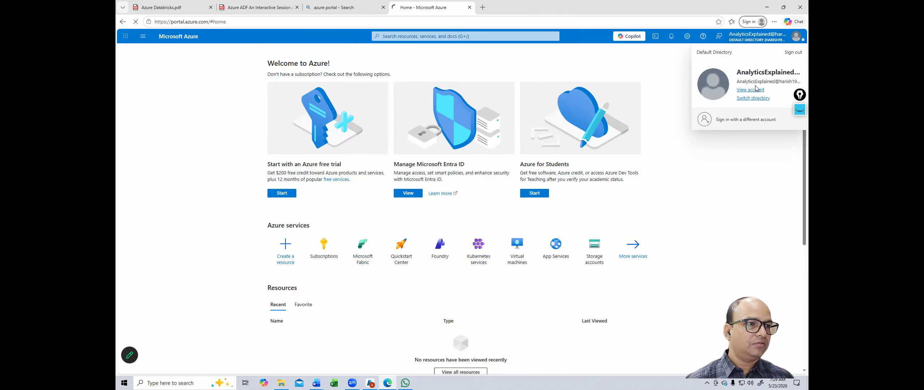
pyautogui.click(744, 121)
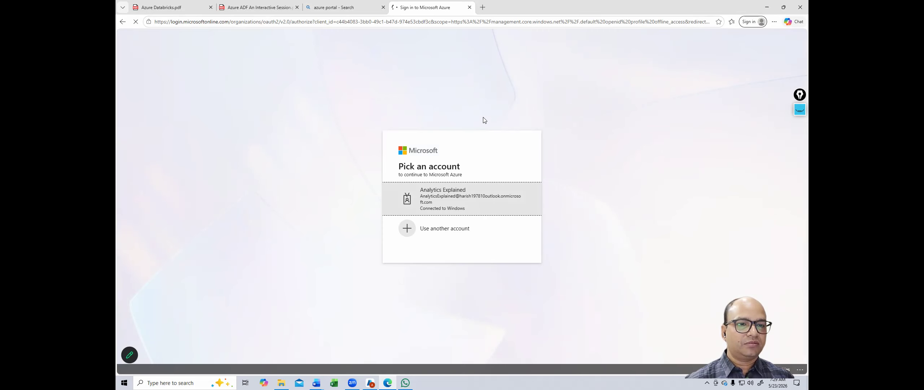
pyautogui.click(469, 8)
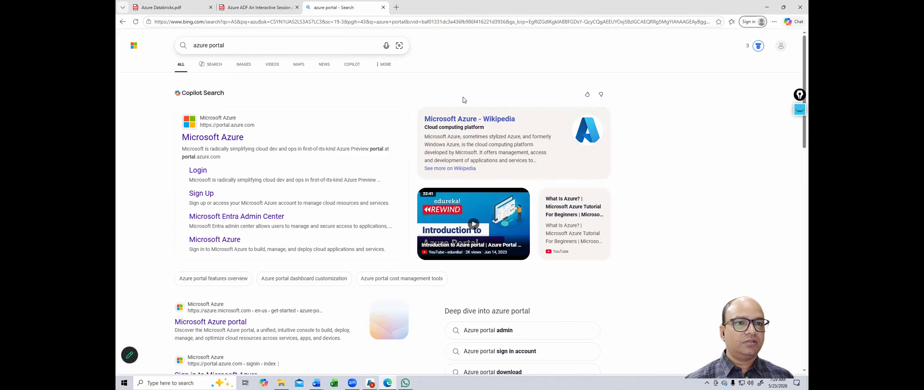
pyautogui.click(383, 8)
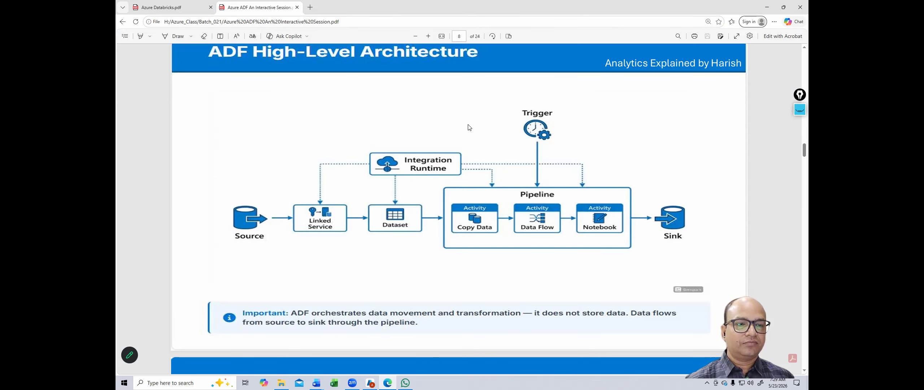
pyautogui.hotkey('alt', 'Tab')
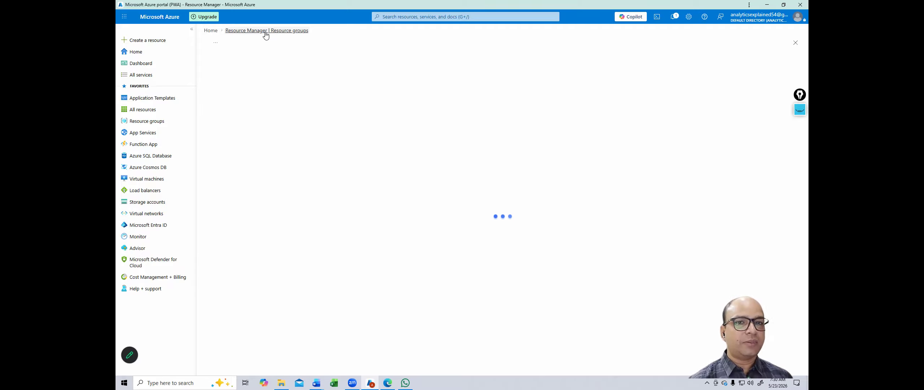
# Step: Return to the portal Home page and open Storage accounts from the search suggestions
pyautogui.click(210, 31)
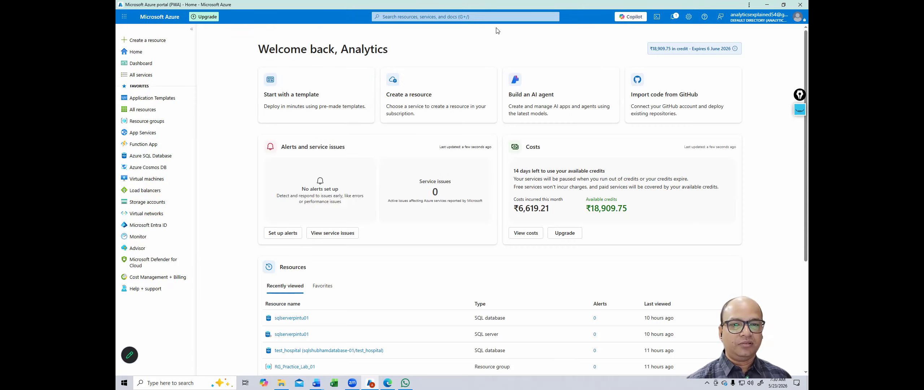
pyautogui.click(446, 16)
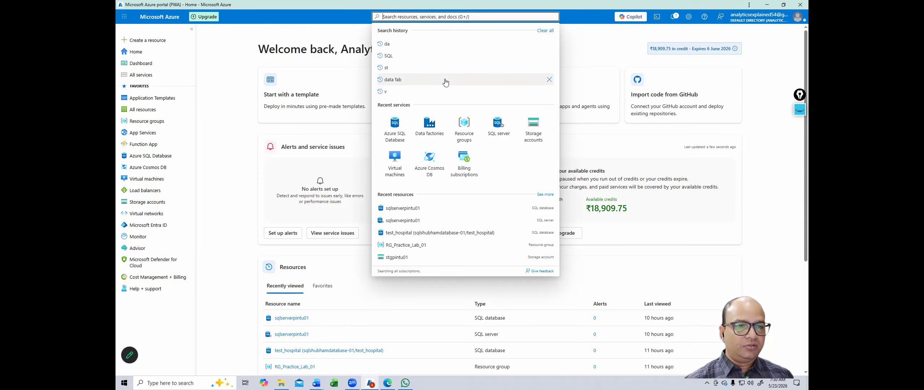
pyautogui.click(533, 127)
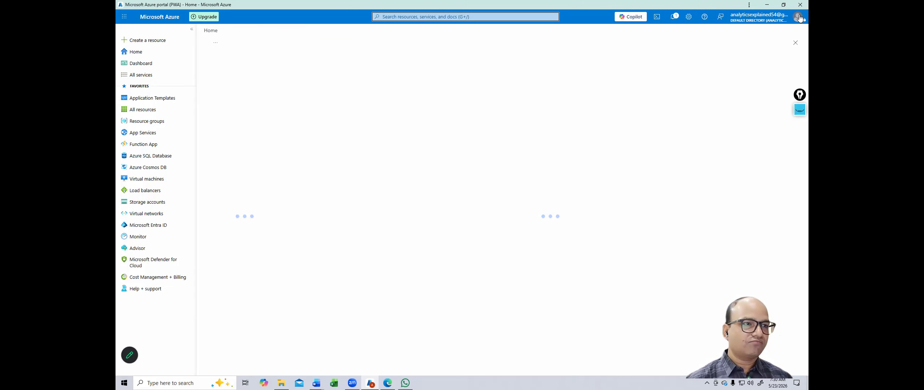
# Step: Open the Virtual machines list from Recent services, showing six stopped Windows VMs
pyautogui.click(778, 21)
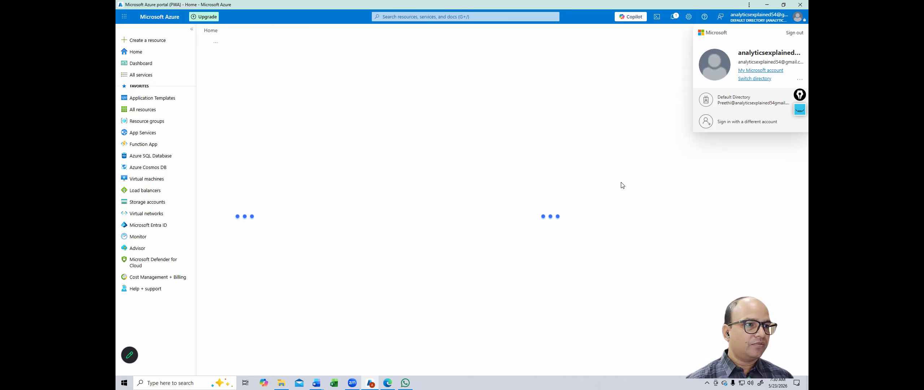
pyautogui.click(449, 141)
pyautogui.click(430, 16)
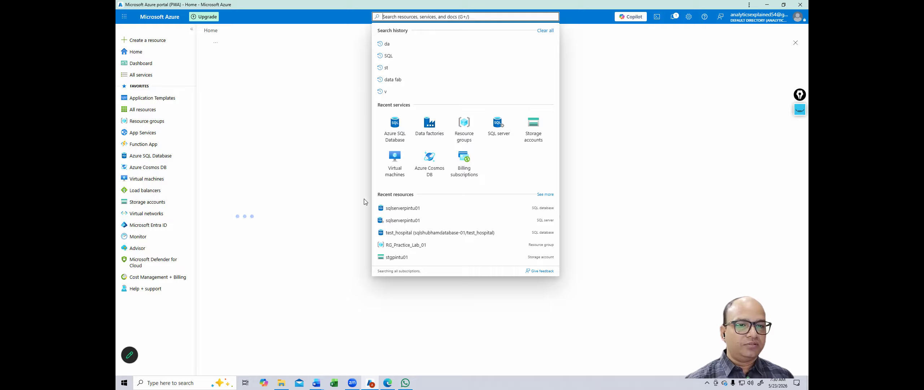
pyautogui.click(386, 163)
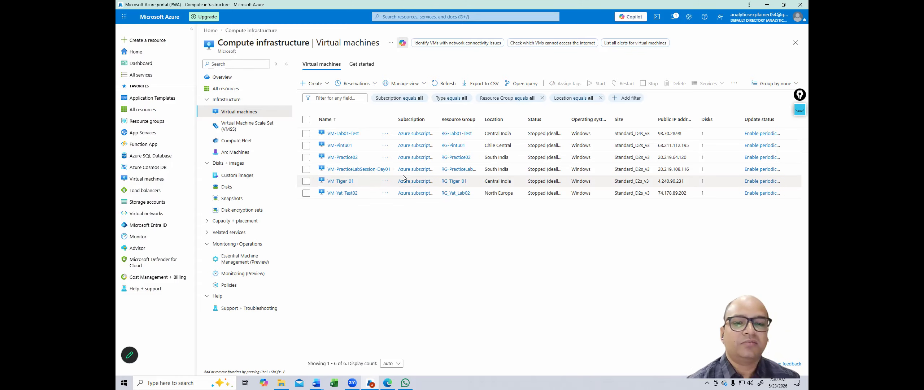
# Step: Open VM-Lab01-Test and scroll through its Overview properties
pyautogui.click(343, 132)
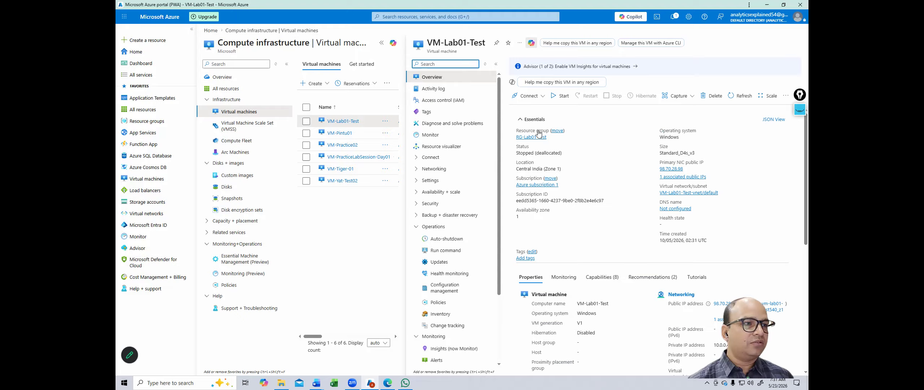
pyautogui.scroll(-1, 614, 119)
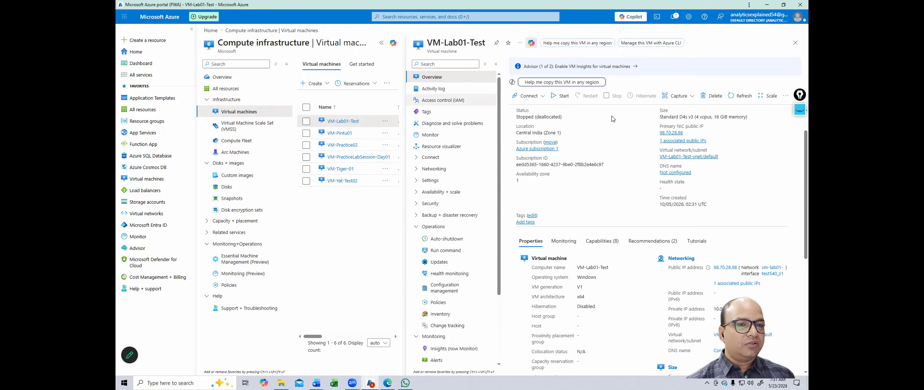
pyautogui.scroll(-5, 593, 187)
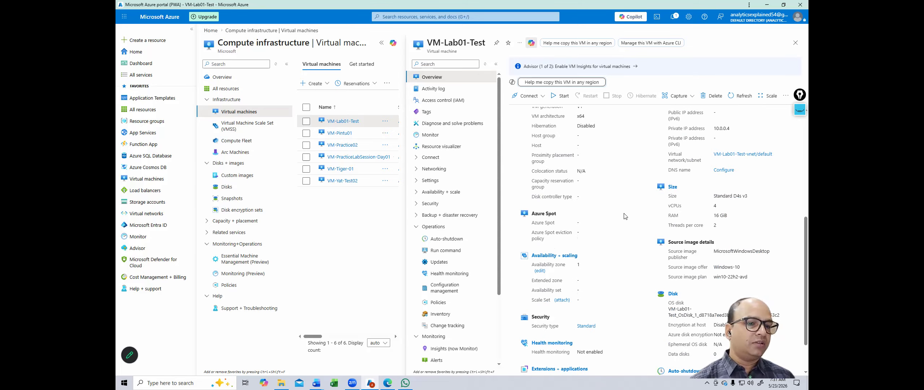
pyautogui.scroll(2, 624, 216)
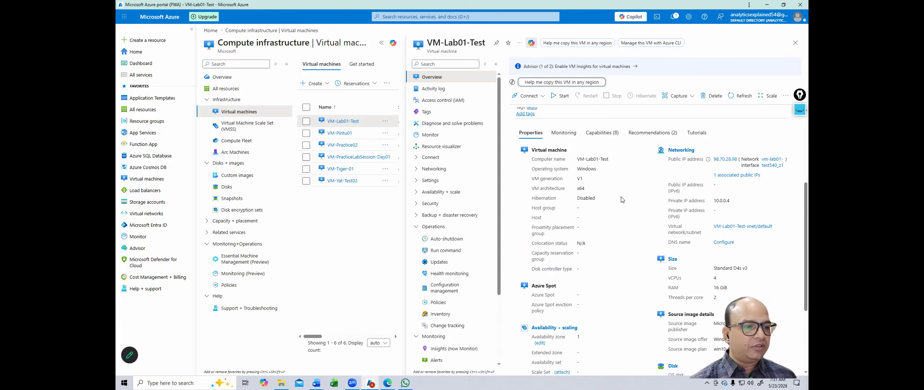
pyautogui.scroll(-2, 622, 200)
pyautogui.scroll(-1, 622, 200)
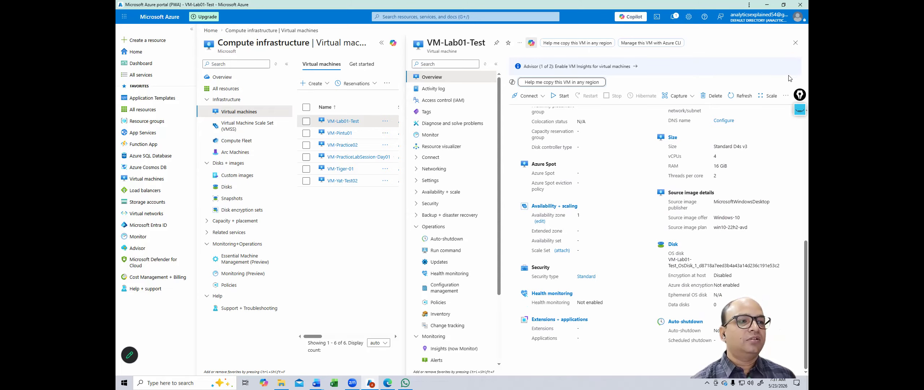
# Step: Close the VM-Lab01-Test blade and go to Storage accounts from Recent services
pyautogui.click(795, 43)
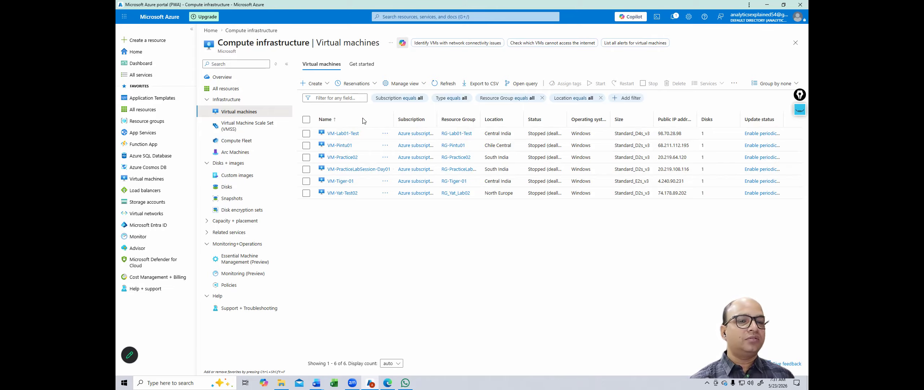
pyautogui.click(435, 17)
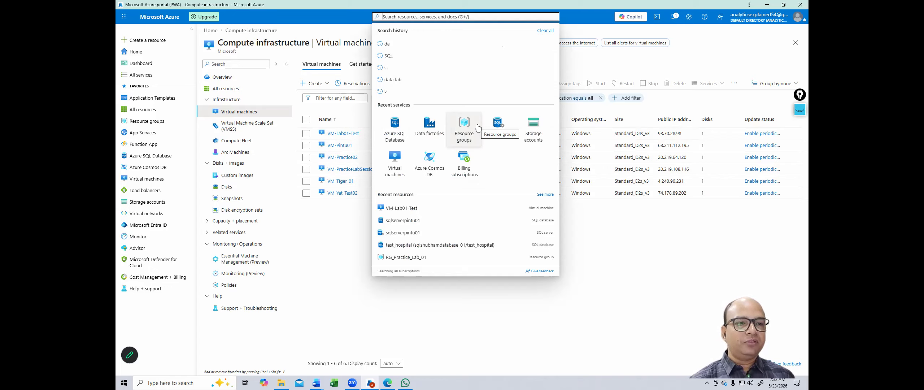
pyautogui.click(525, 128)
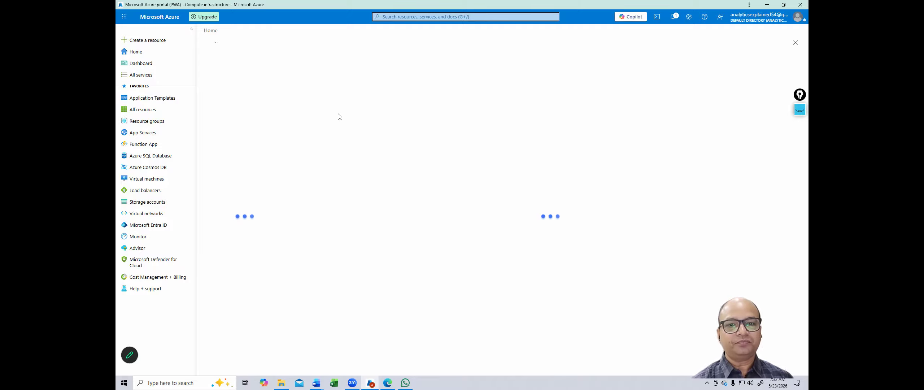
# Step: Open the resource groups list and inspect the RG-Lab01-Test details
pyautogui.click(166, 123)
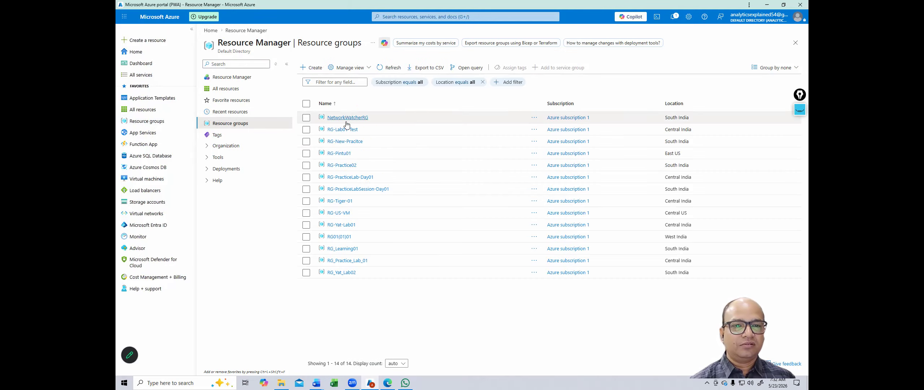
pyautogui.click(343, 129)
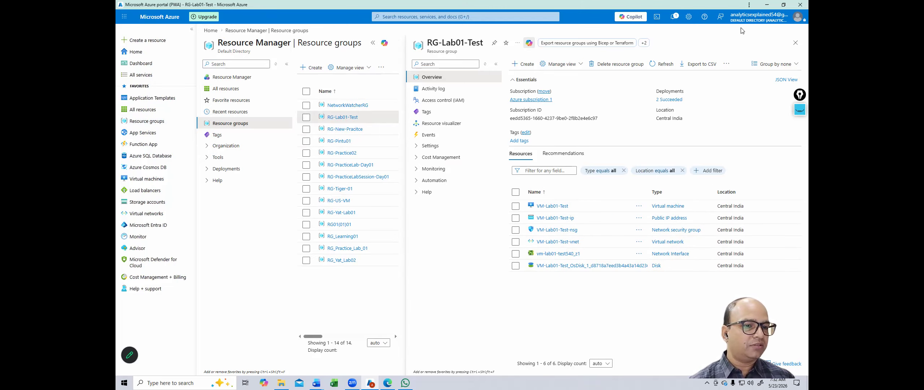
pyautogui.click(795, 43)
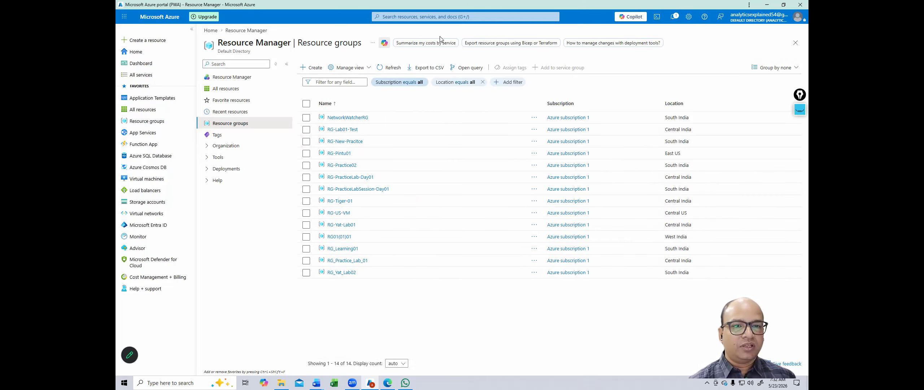
# Step: Reload the Resource groups list, then open the list of SQL servers
pyautogui.click(440, 17)
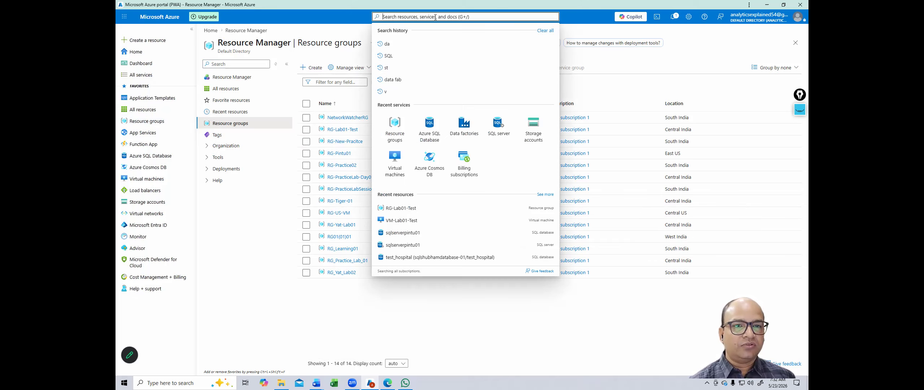
pyautogui.click(392, 124)
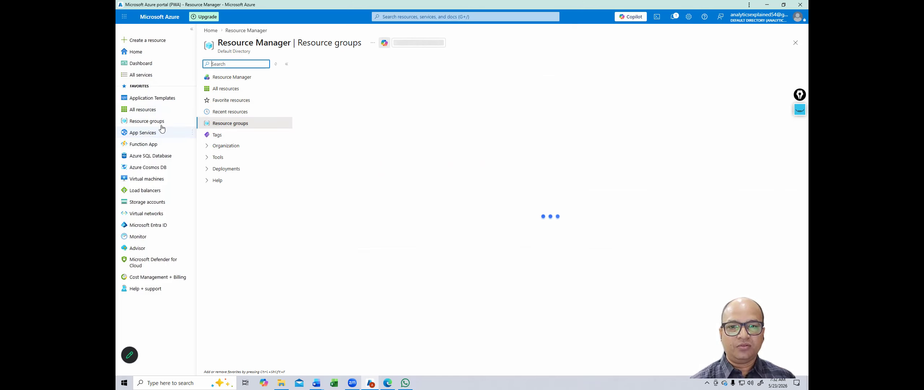
pyautogui.click(424, 17)
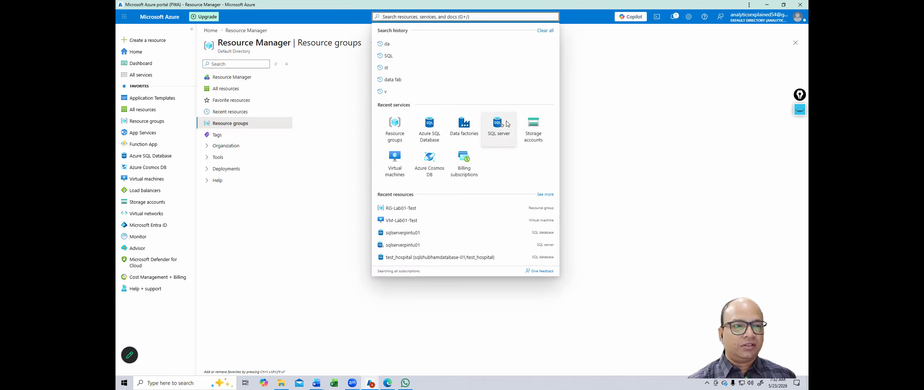
pyautogui.click(520, 125)
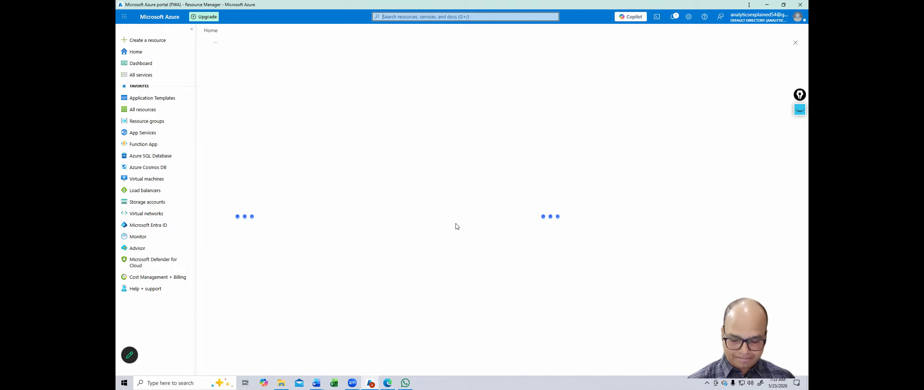
# Step: Launch Chrome from the desktop and open a browser window for the Analytics profile
pyautogui.press('super+d')
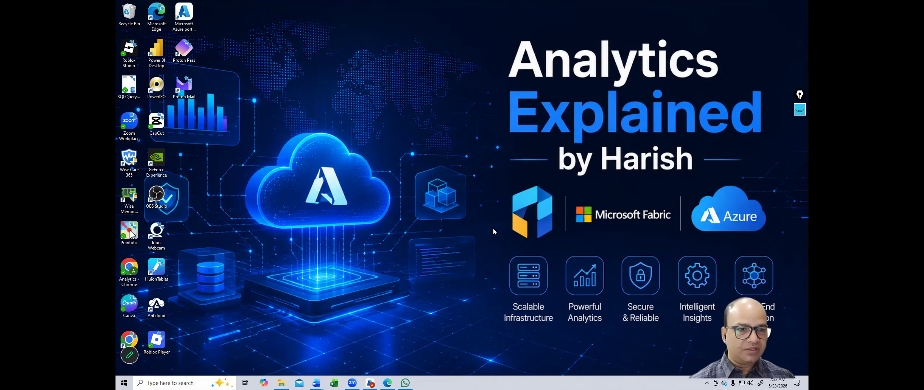
pyautogui.doubleClick(130, 266)
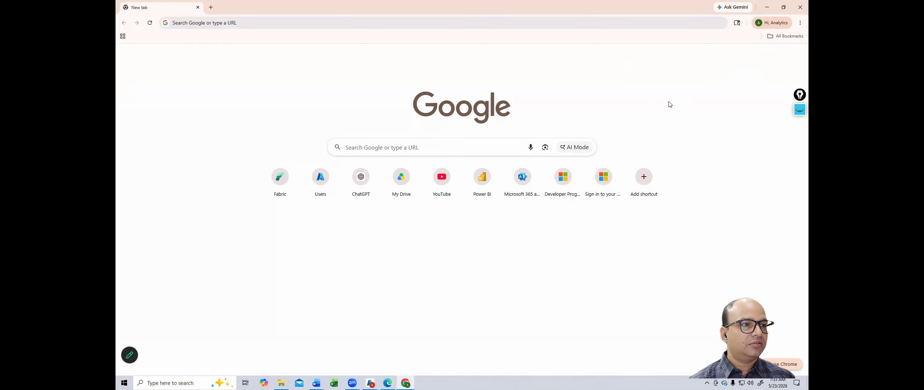
pyautogui.hotkey('alt', 'Tab')
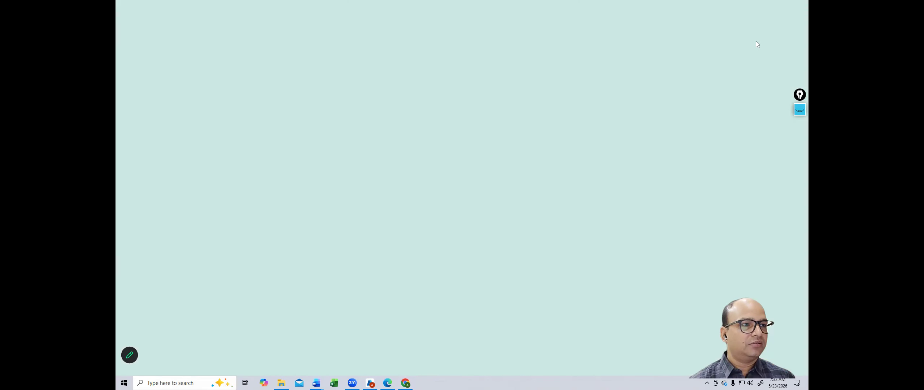
pyautogui.hotkey('alt', 'Tab')
pyautogui.click(786, 23)
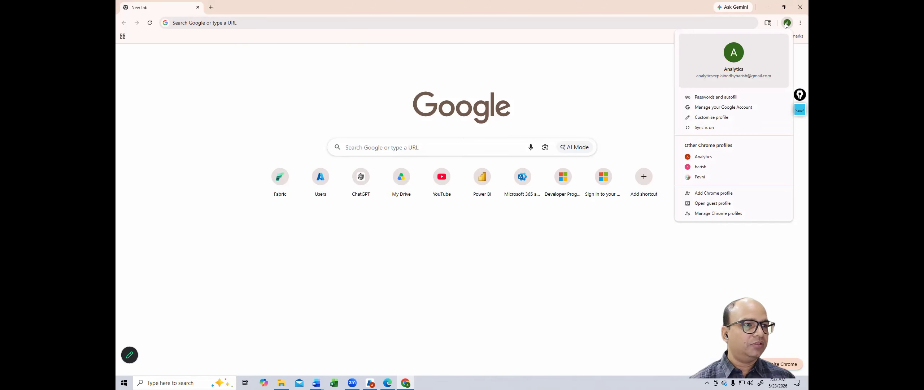
pyautogui.click(703, 158)
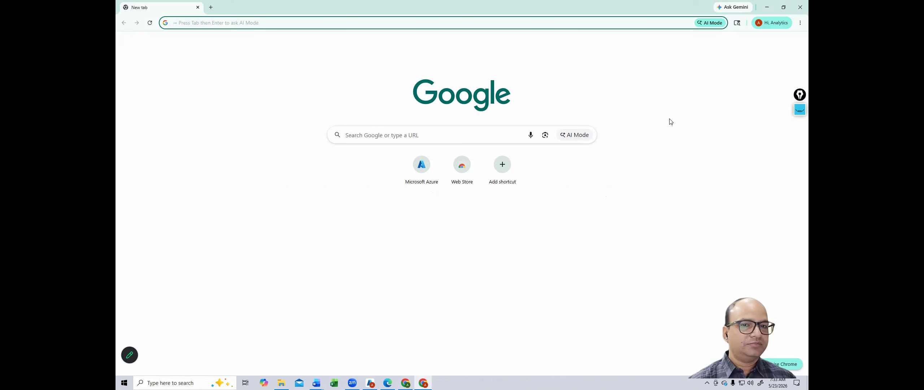
# Step: Open Microsoft Azure, dismiss the credit notice, and list the 14 resource groups
pyautogui.click(427, 165)
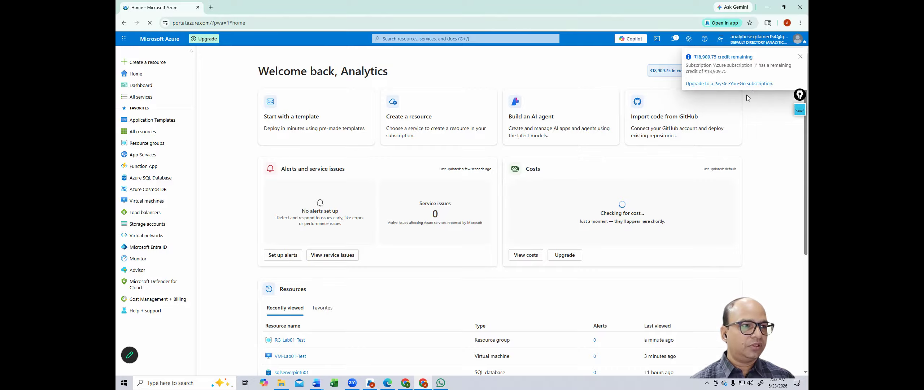
pyautogui.click(799, 54)
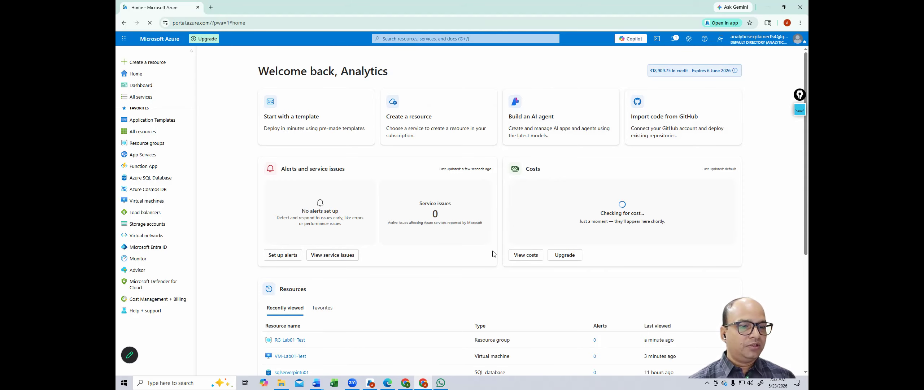
pyautogui.click(430, 39)
pyautogui.click(397, 152)
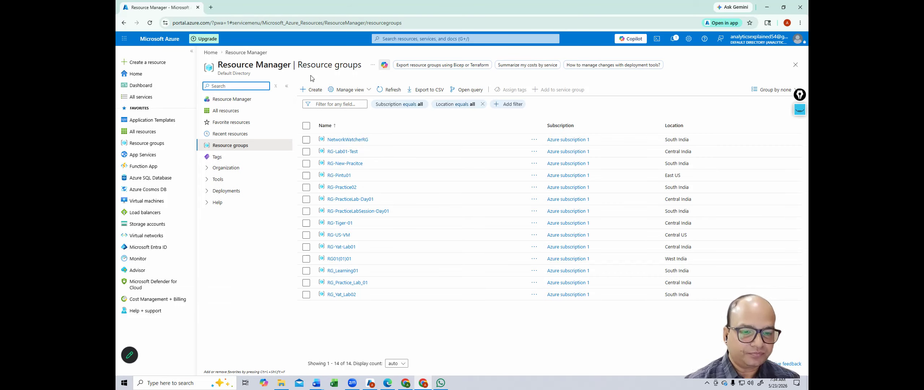
# Step: Start creating a new resource group, then bring the installed Azure portal window forward
pyautogui.click(313, 91)
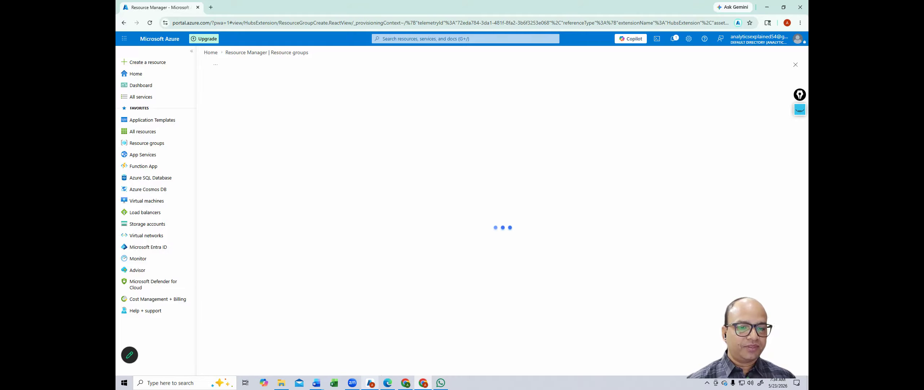
pyautogui.moveTo(371, 382)
pyautogui.click(359, 344)
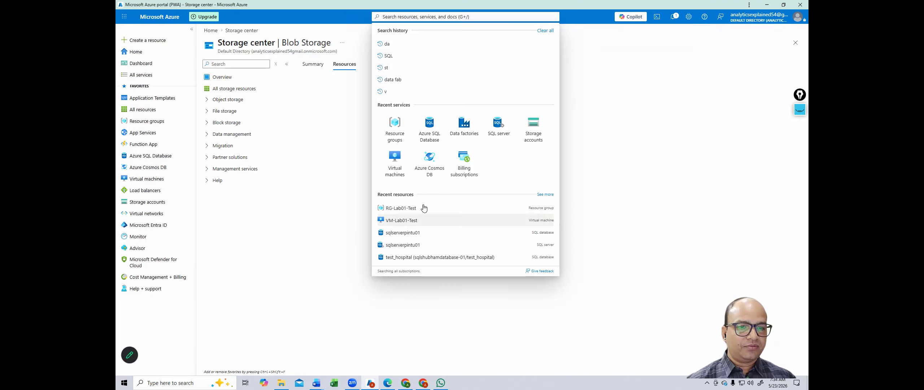
pyautogui.click(597, 88)
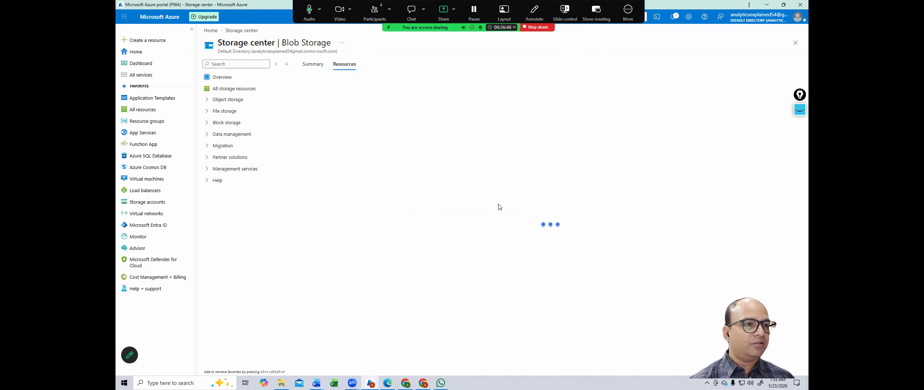
# Step: Load the Home page in the installed portal window and return to the create form
pyautogui.hotkey('alt', 'Tab')
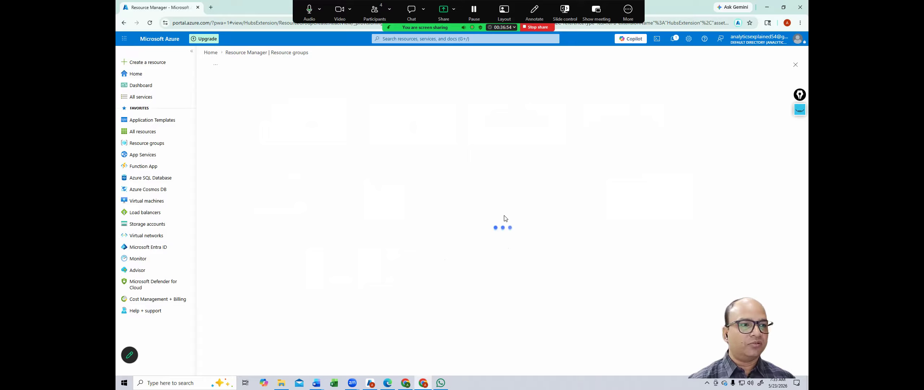
pyautogui.hotkey('alt', 'Tab')
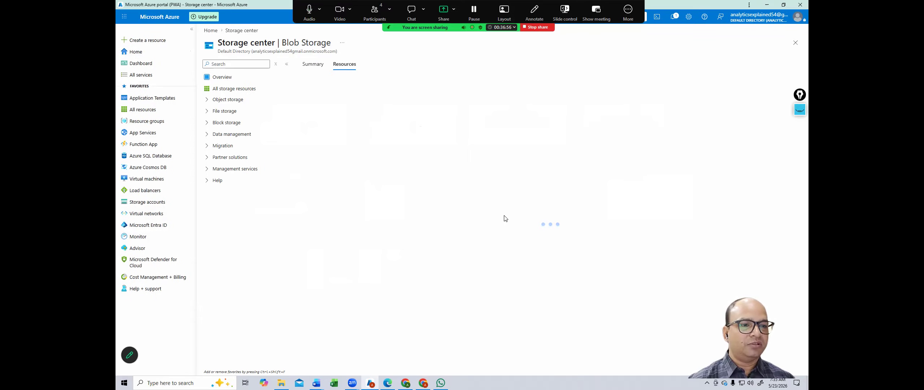
pyautogui.click(210, 32)
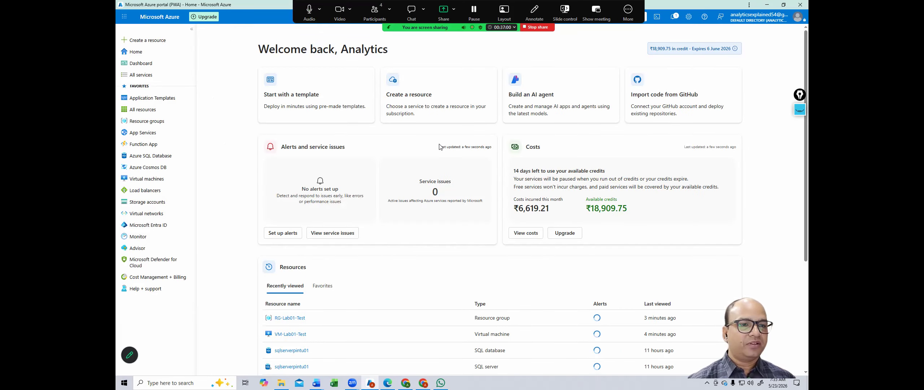
pyautogui.hotkey('alt', 'Tab')
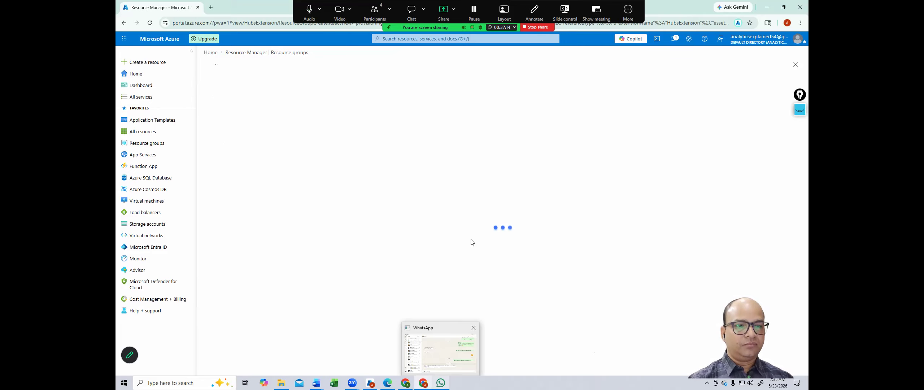
# Step: Name the new resource group 'RG-ADF-01'
pyautogui.click(536, 27)
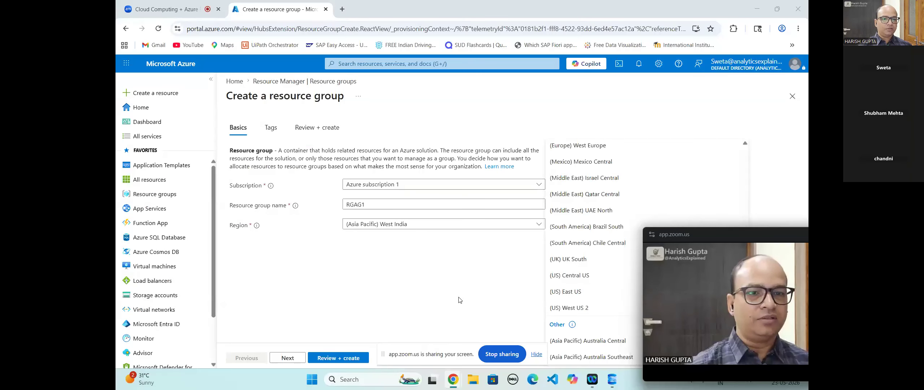
pyautogui.click(372, 205)
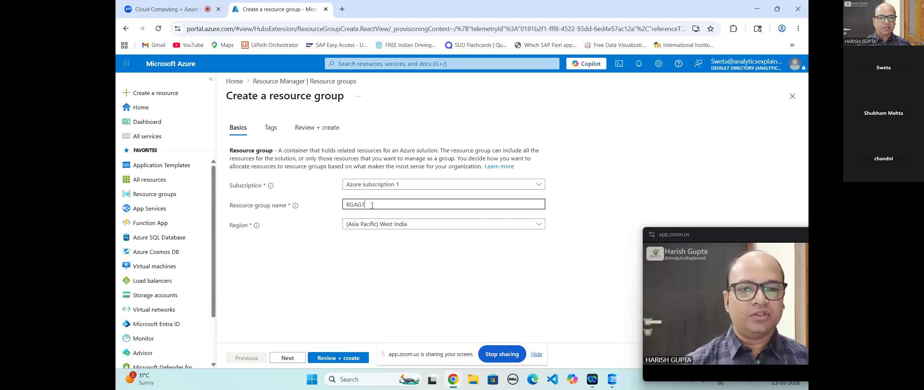
pyautogui.press('BackSpace')
pyautogui.press('BackSpace')
pyautogui.press('BackSpace')
pyautogui.write('-AG1')
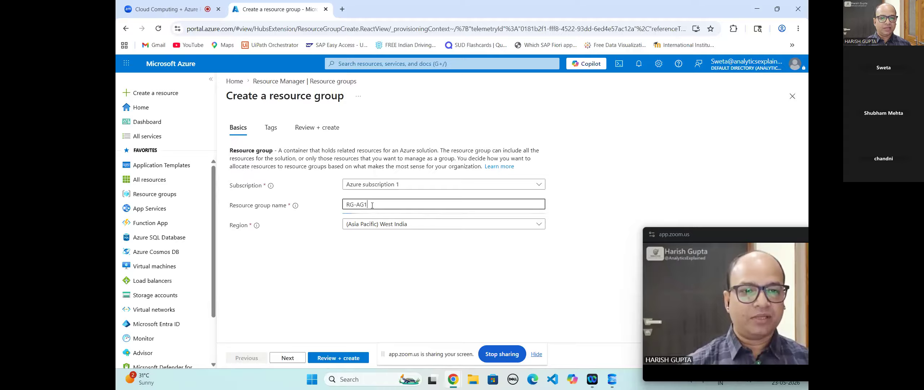
pyautogui.press('BackSpace')
pyautogui.press('BackSpace')
pyautogui.write('DF')
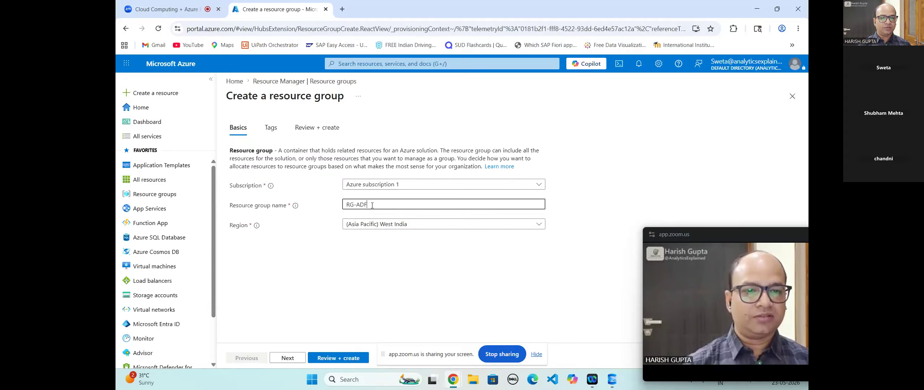
pyautogui.write('-01')
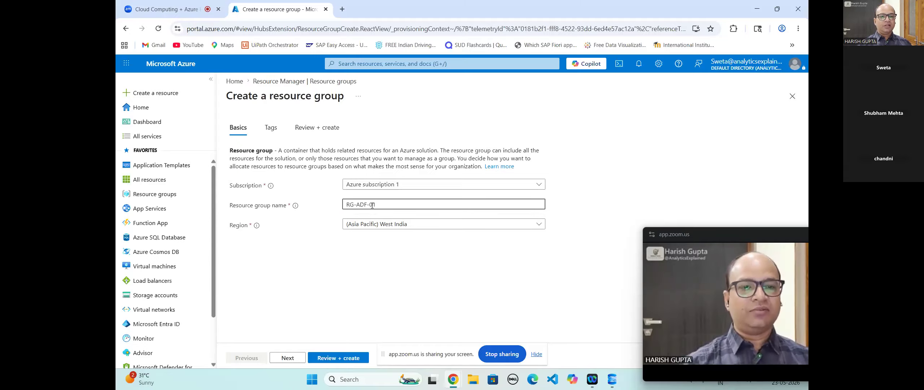
# Step: Set the region to (Asia Pacific) Central India and proceed to Review + create
pyautogui.click(525, 228)
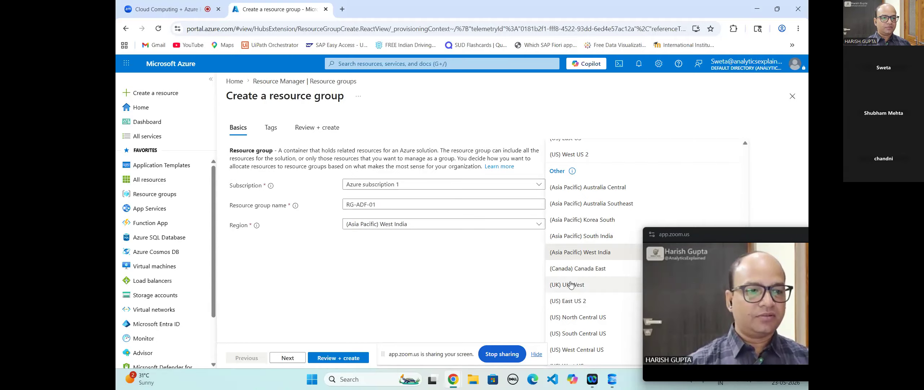
pyautogui.scroll(-1, 573, 285)
pyautogui.scroll(3, 572, 299)
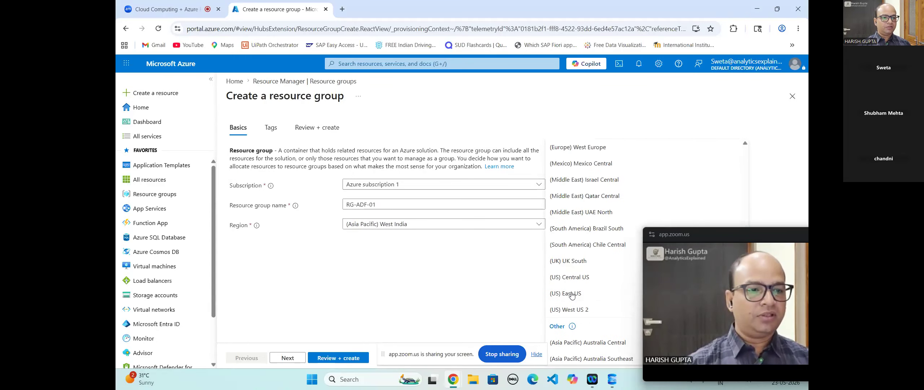
pyautogui.scroll(3, 571, 314)
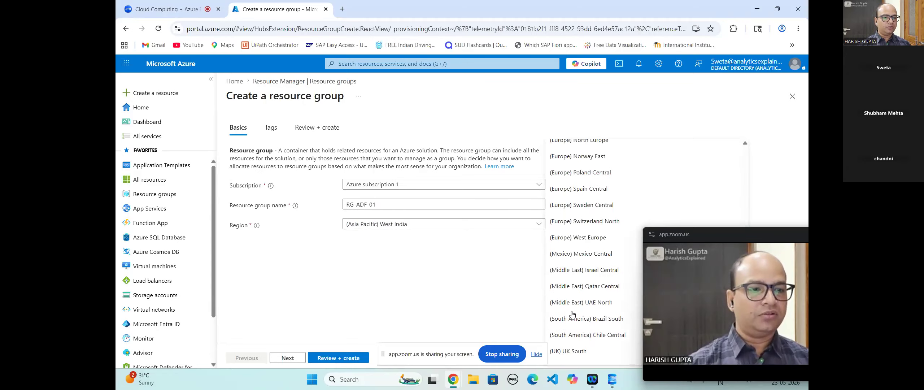
pyautogui.scroll(4, 572, 314)
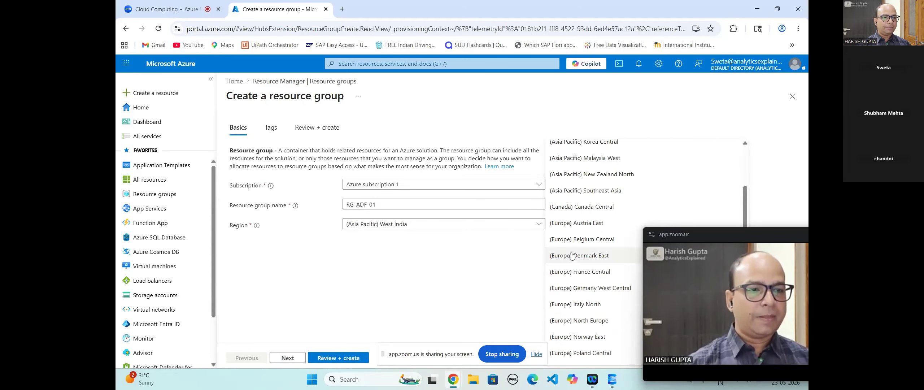
pyautogui.scroll(3, 575, 216)
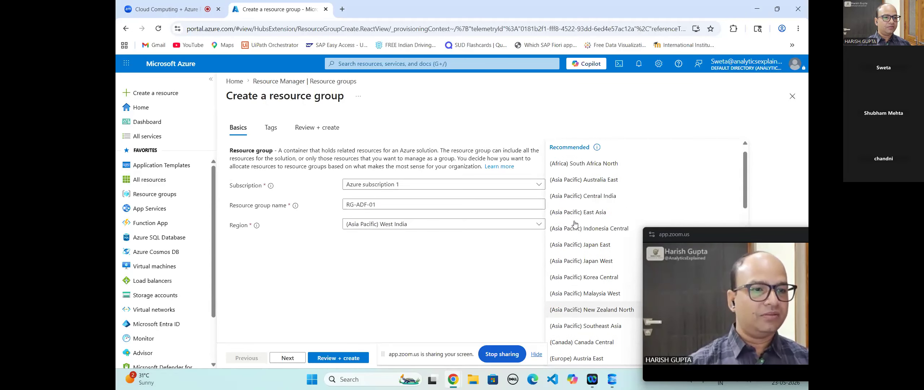
pyautogui.click(575, 197)
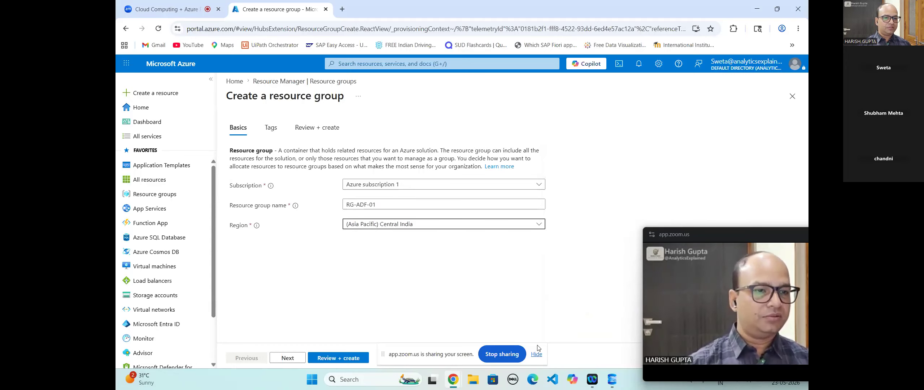
pyautogui.click(343, 360)
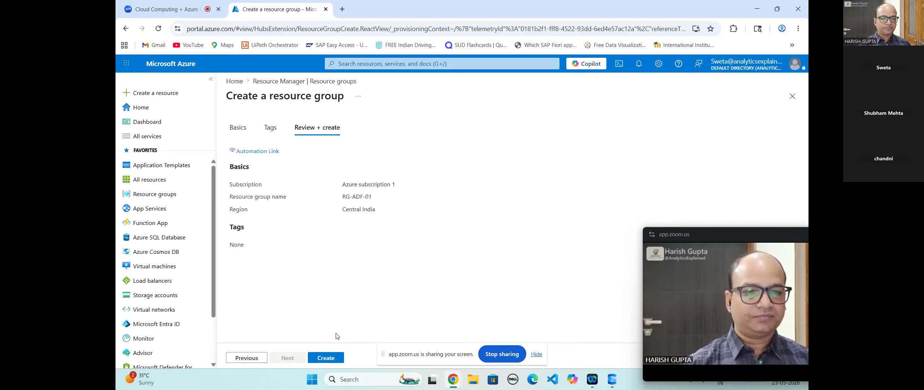
# Step: Create RG-ADF-01 and open its overview, which contains no resources yet
pyautogui.click(327, 358)
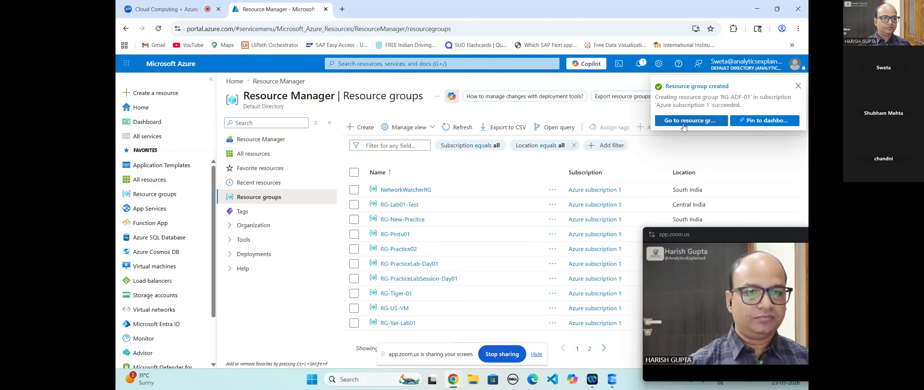
pyautogui.click(685, 121)
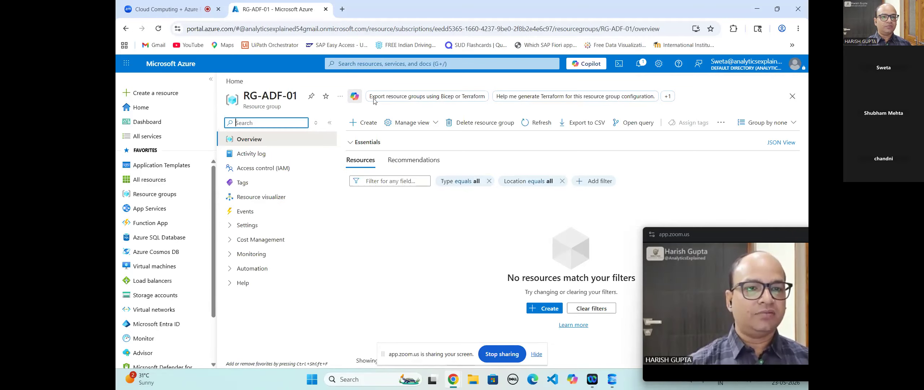
pyautogui.write('sto')
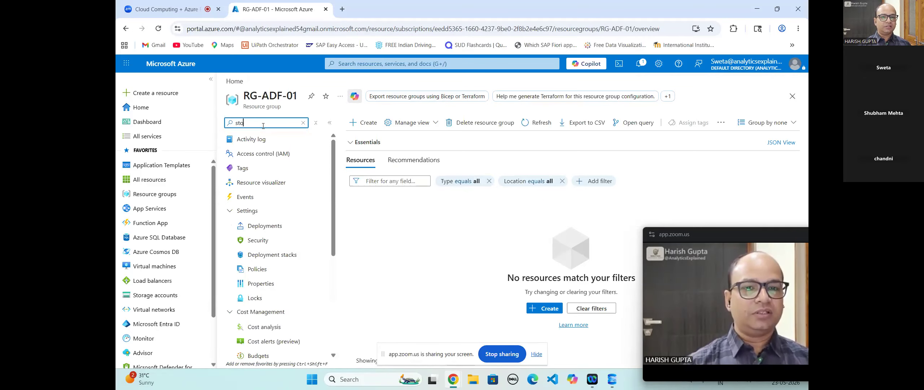
pyautogui.write('rage')
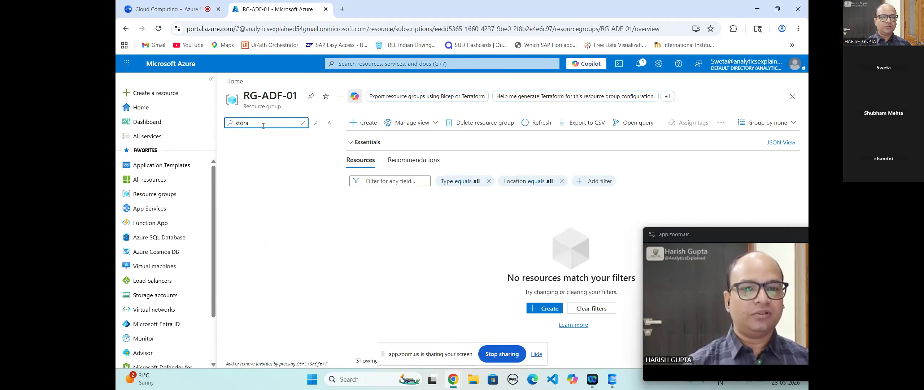
pyautogui.press('BackSpace')
pyautogui.press('BackSpace')
pyautogui.press('BackSpace')
pyautogui.press('BackSpace')
pyautogui.press('BackSpace')
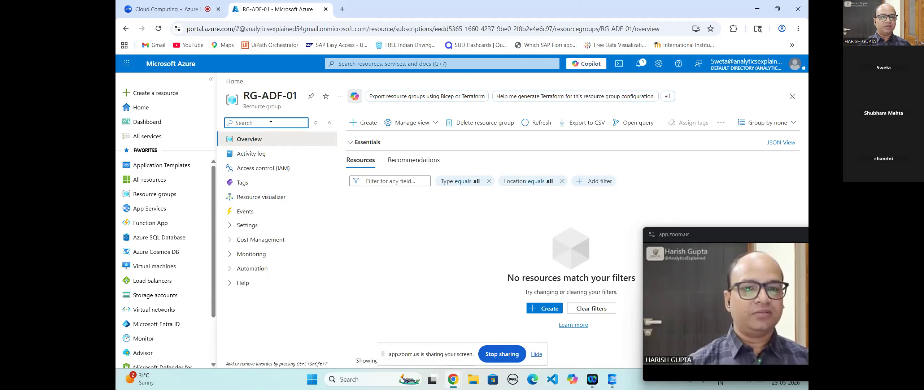
# Step: Search the portal for 'storage' and open Storage accounts, listing five StorageV2 accounts
pyautogui.click(436, 65)
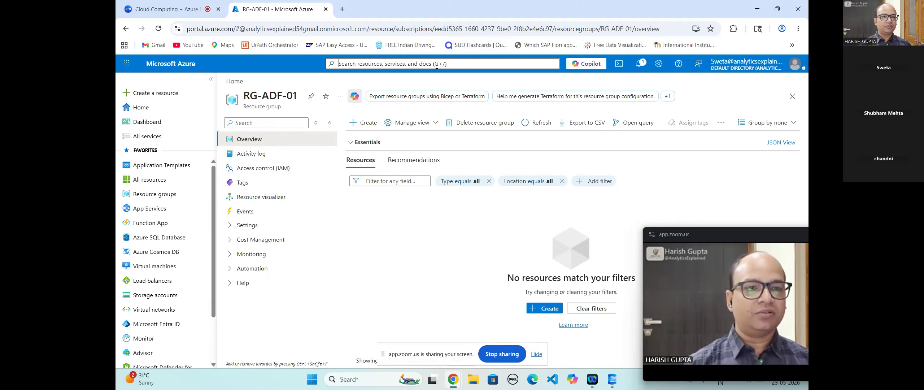
pyautogui.write('st')
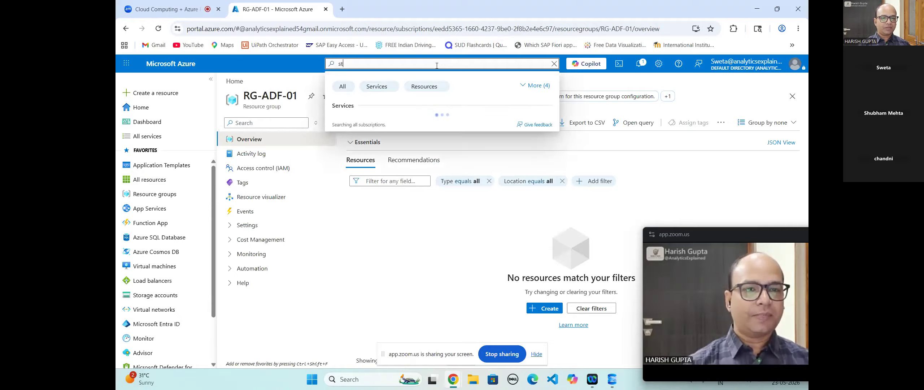
pyautogui.write('orage')
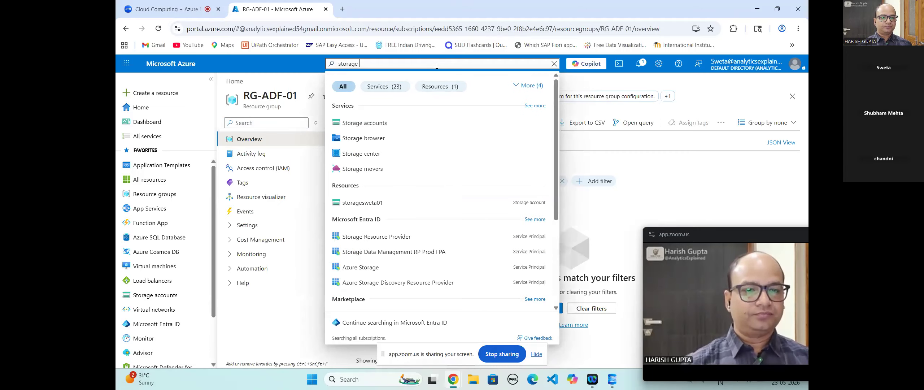
pyautogui.click(377, 125)
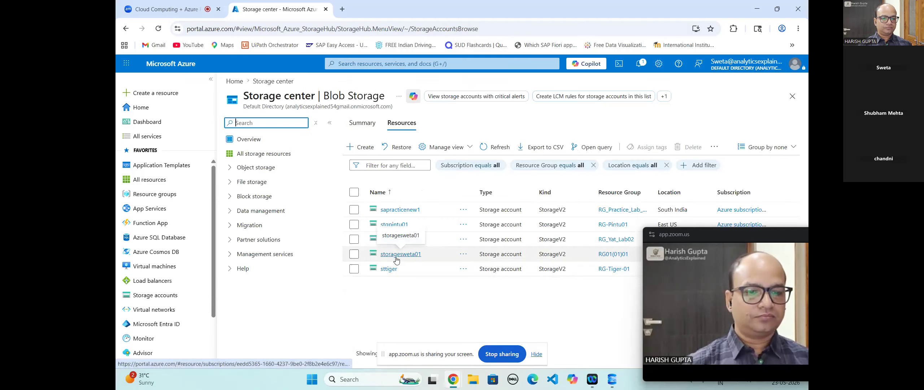
# Step: Start a new storage account in resource group RG-ADF-01 and name it sgadflab01
pyautogui.click(350, 149)
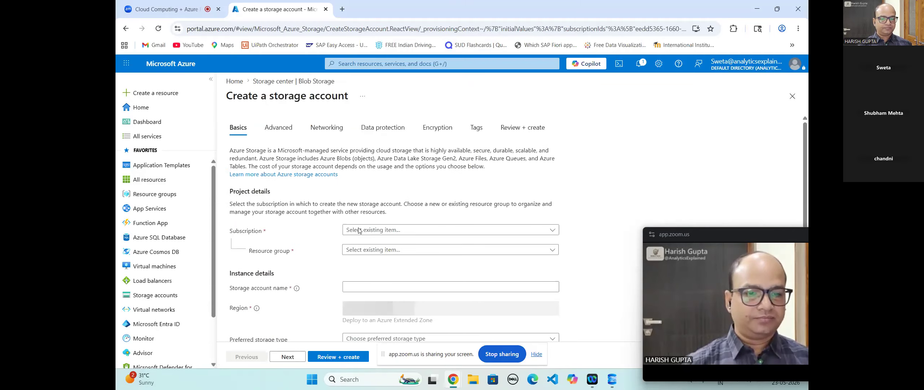
pyautogui.click(407, 254)
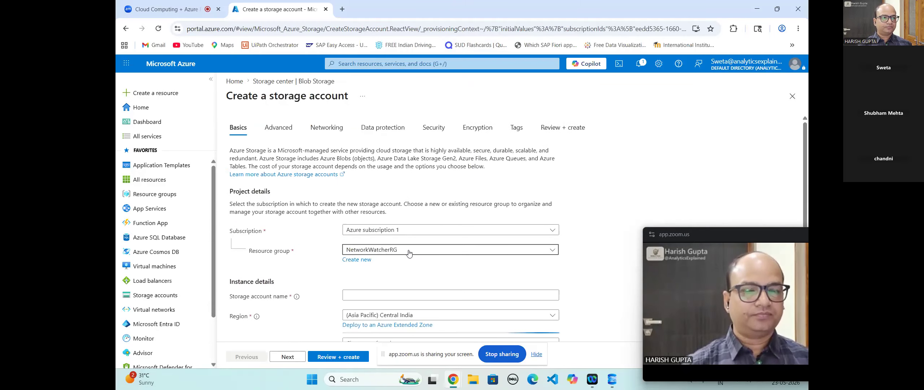
pyautogui.click(577, 230)
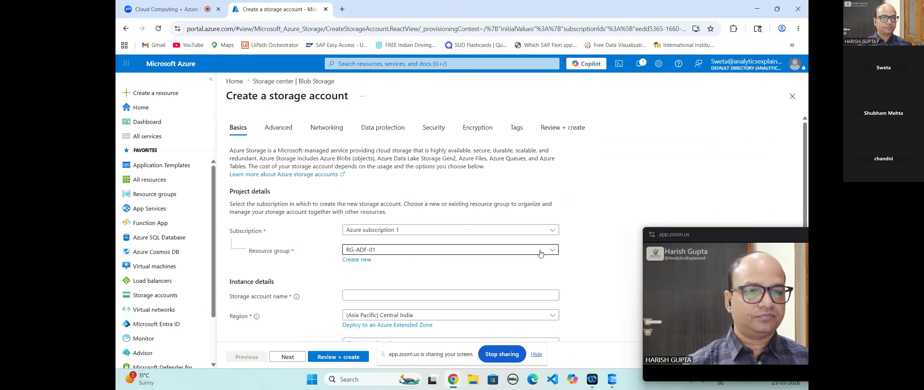
pyautogui.scroll(-1, 419, 267)
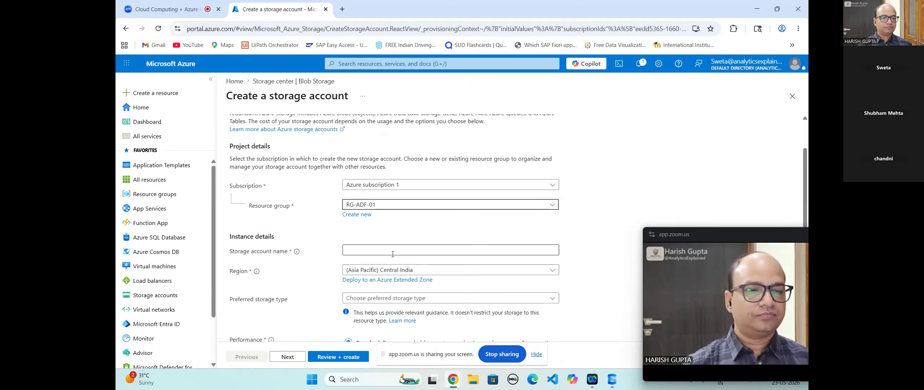
pyautogui.click(389, 253)
pyautogui.write('ADF-Pra')
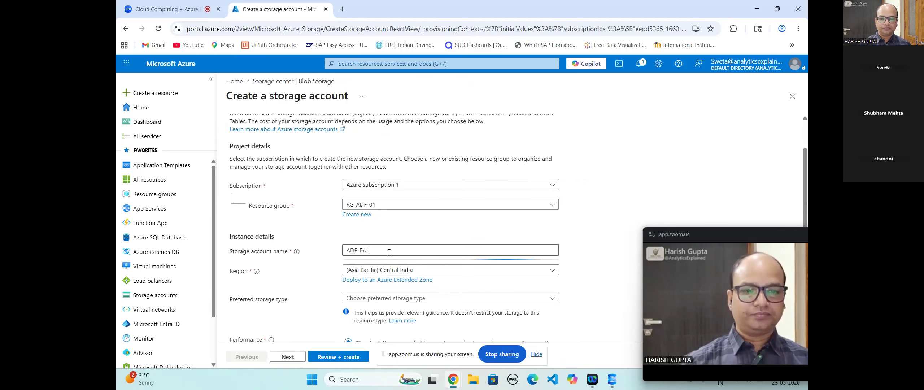
pyautogui.write('ctice')
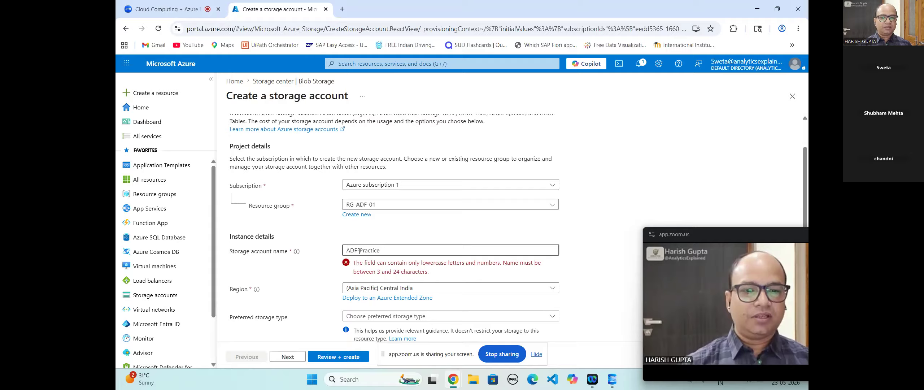
pyautogui.tripleClick(375, 252)
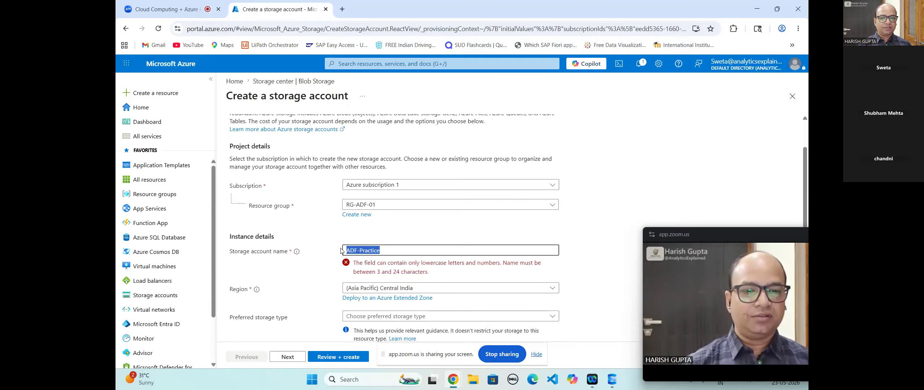
pyautogui.write('sg')
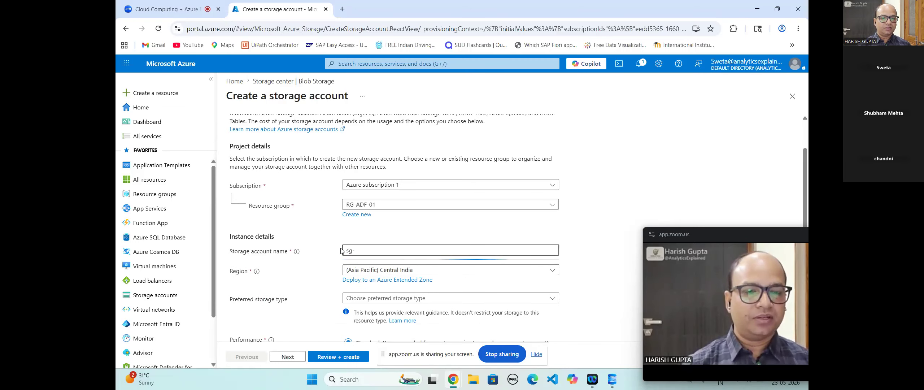
pyautogui.write('ad')
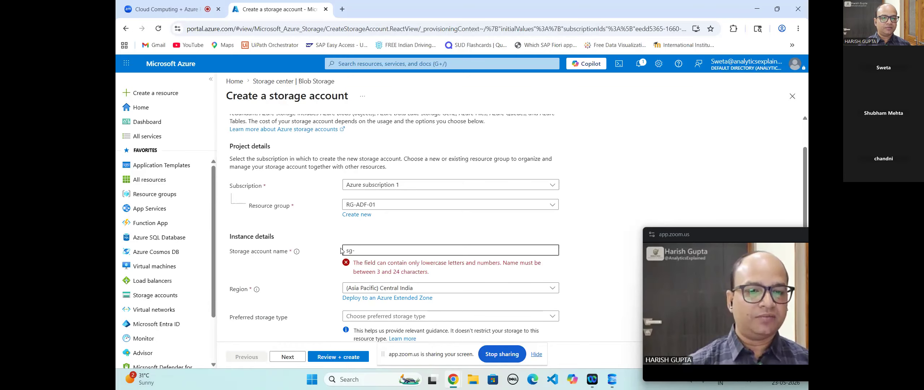
pyautogui.write('f')
pyautogui.write('01')
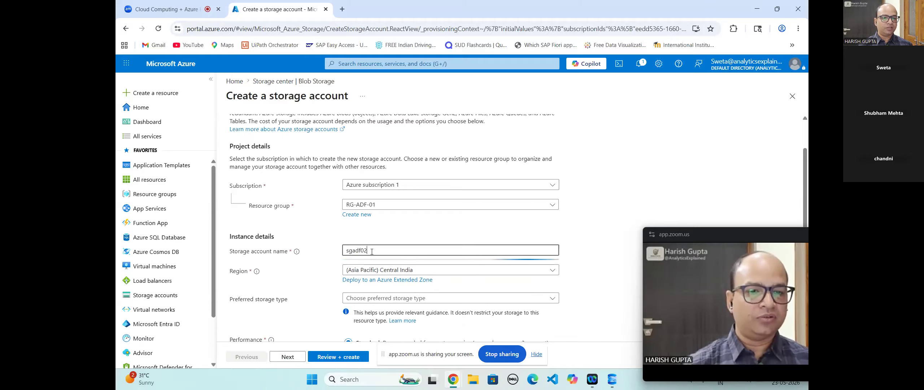
pyautogui.press('BackSpace')
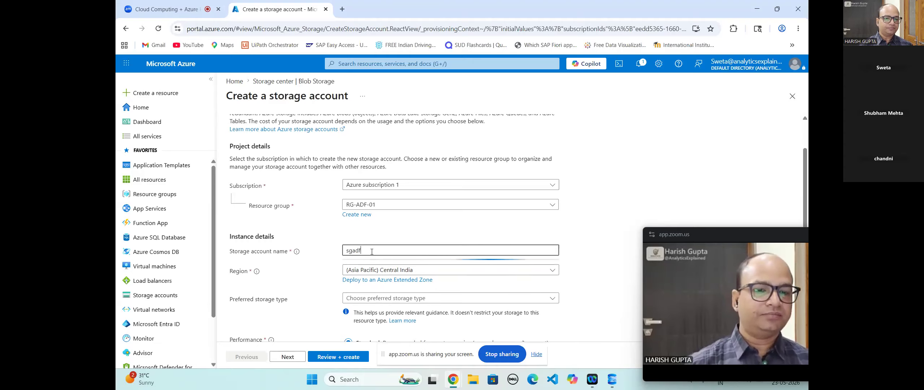
pyautogui.write('lab01')
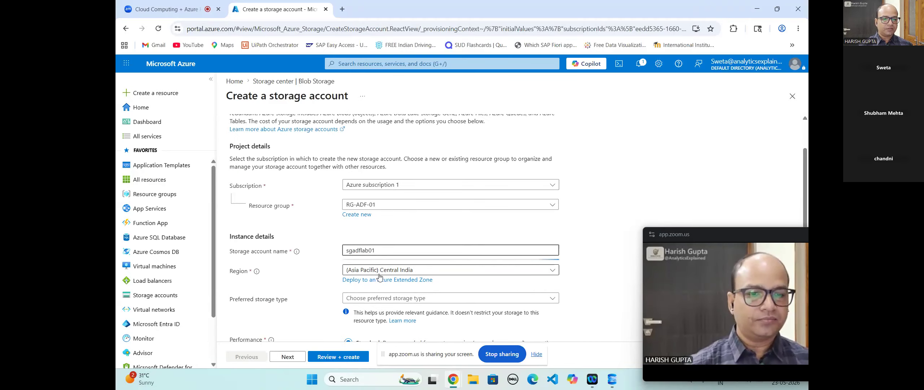
# Step: Choose Azure Blob Storage or Data Lake Storage type with LRS redundancy, then validate via Review + create
pyautogui.scroll(-1, 436, 288)
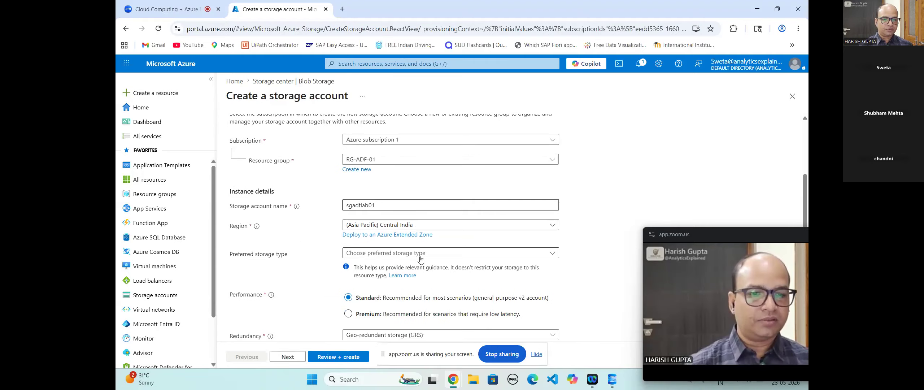
pyautogui.click(421, 257)
pyautogui.click(382, 268)
pyautogui.scroll(-1, 382, 270)
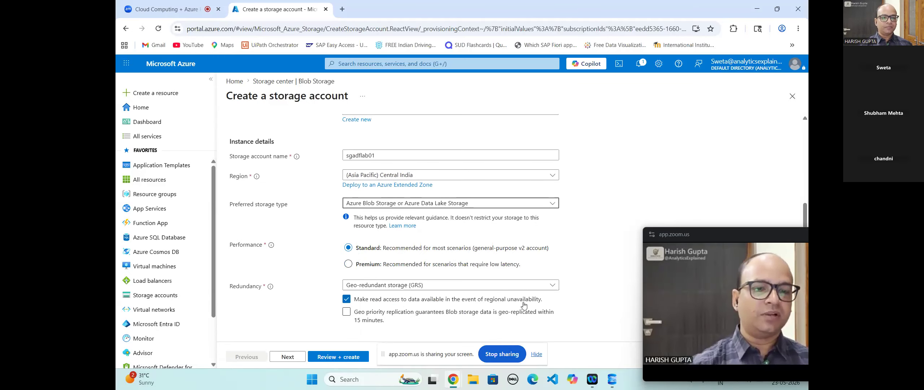
pyautogui.click(514, 285)
pyautogui.click(512, 161)
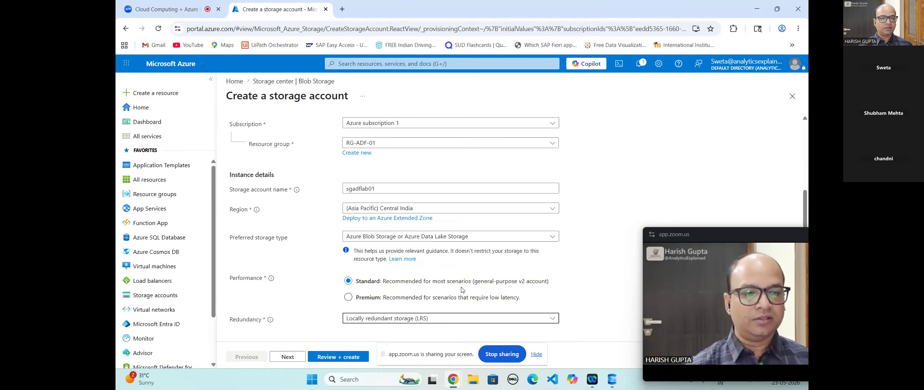
pyautogui.click(332, 358)
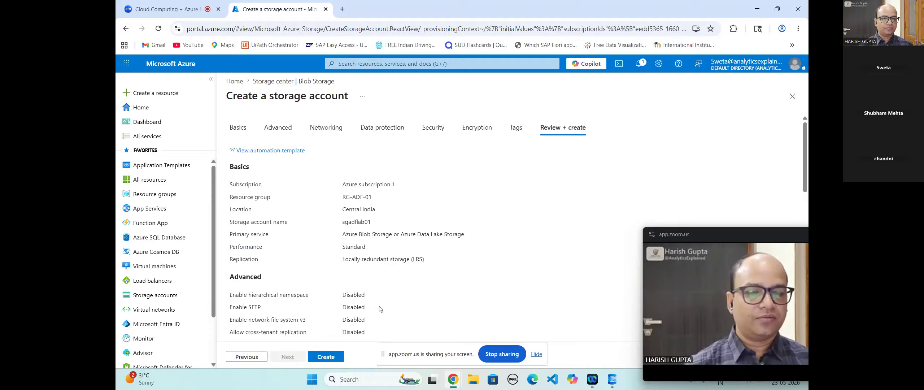
# Step: Confirm the validated summary and create the sgadflab01 storage account
pyautogui.scroll(-4, 379, 308)
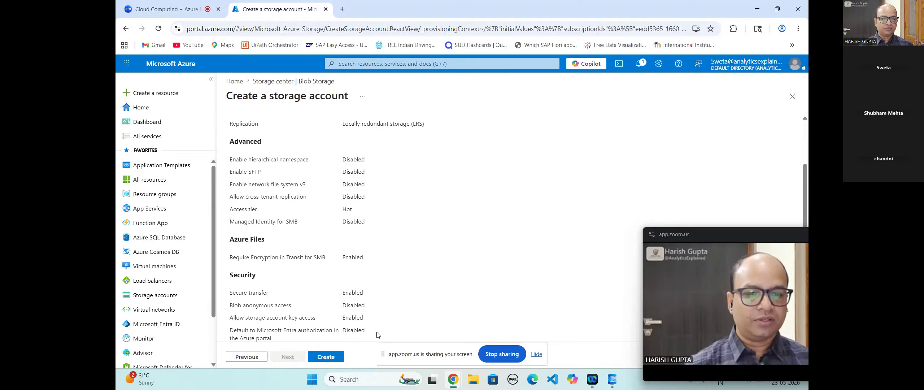
pyautogui.click(330, 355)
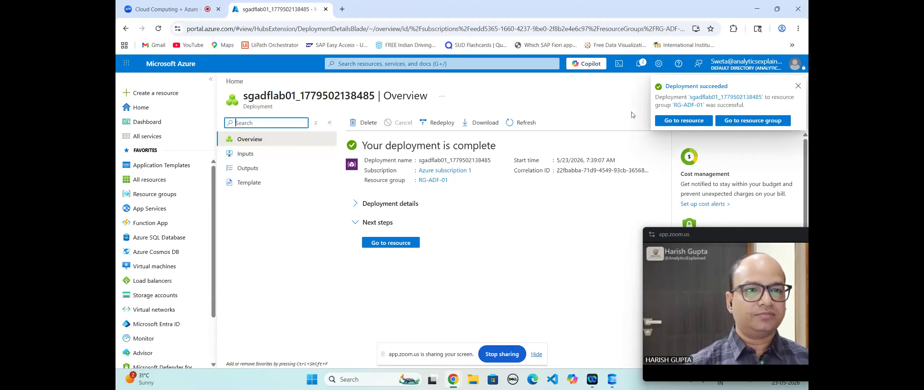
# Step: Go to the deployed sgadflab01 account and open Containers through its menu search
pyautogui.click(679, 122)
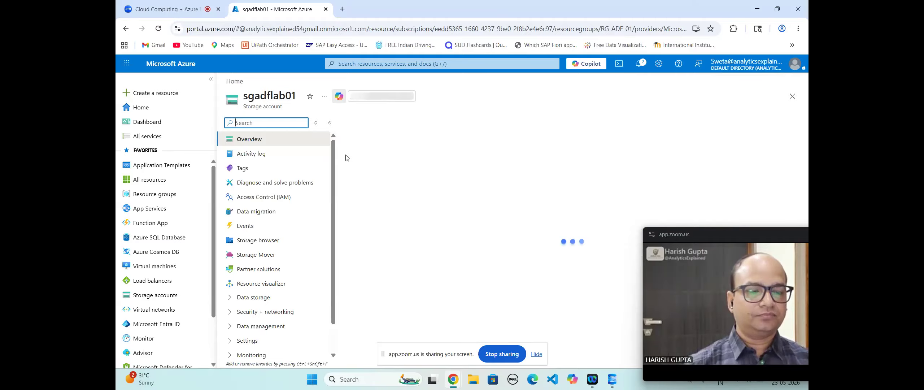
pyautogui.click(389, 64)
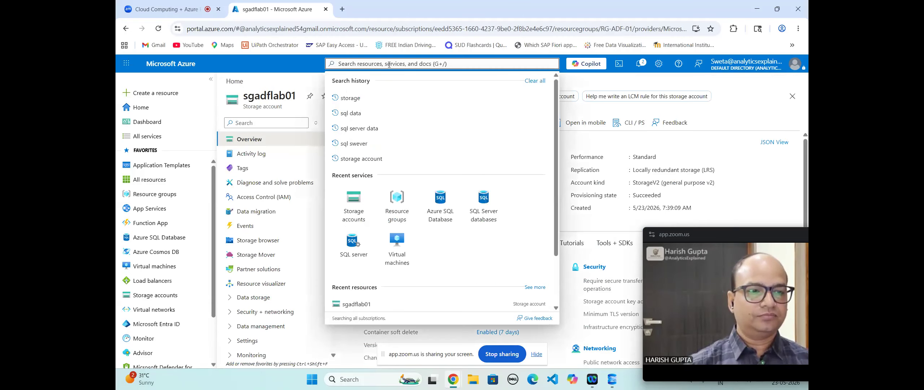
pyautogui.write('contai')
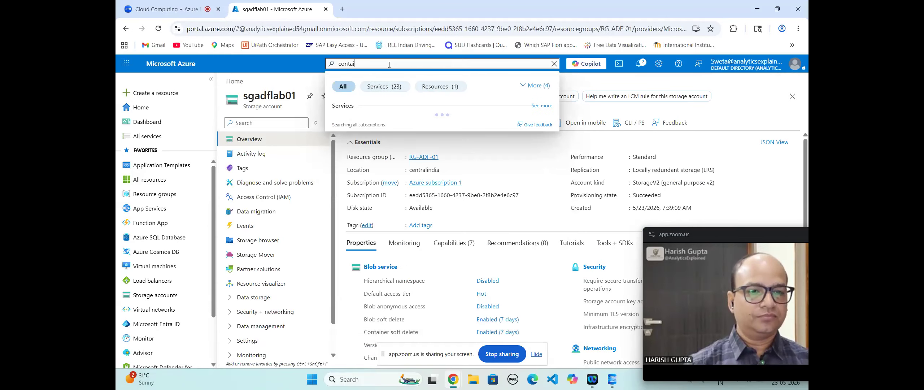
pyautogui.write('ner')
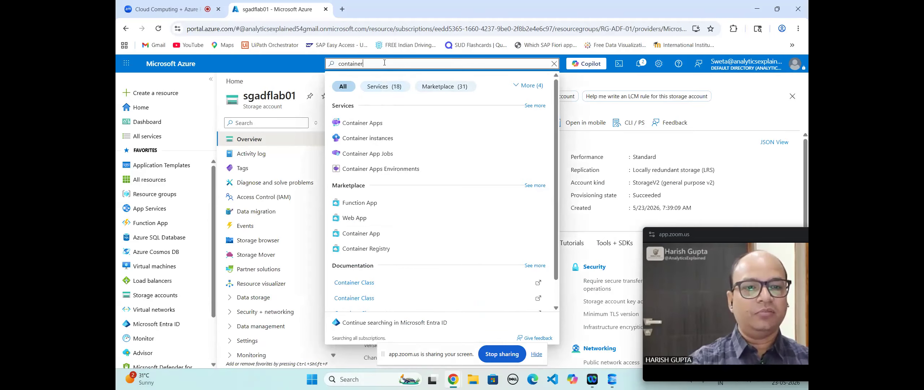
pyautogui.press('BackSpace')
pyautogui.press('BackSpace')
pyautogui.press('BackSpace')
pyautogui.press('BackSpace')
pyautogui.press('BackSpace')
pyautogui.press('BackSpace')
pyautogui.press('BackSpace')
pyautogui.press('BackSpace')
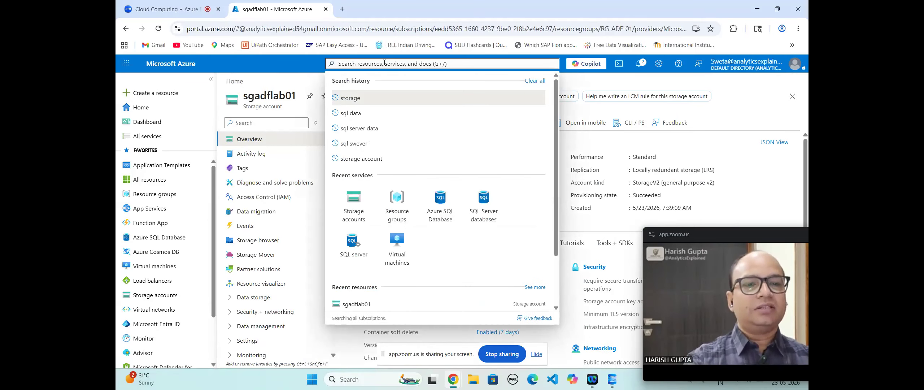
pyautogui.click(246, 123)
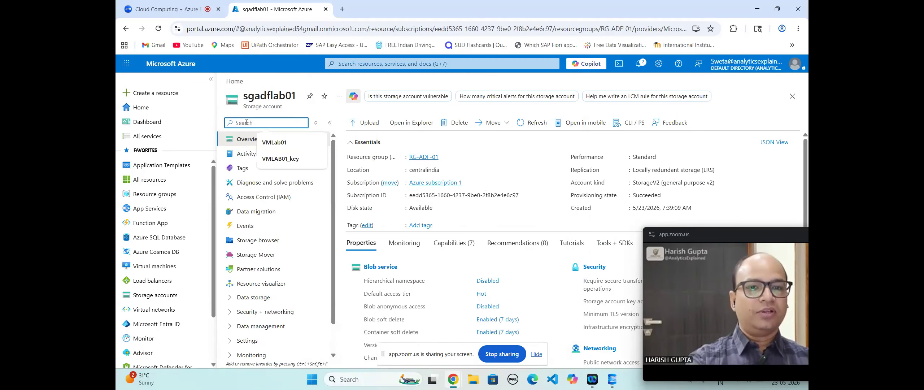
pyautogui.write('container')
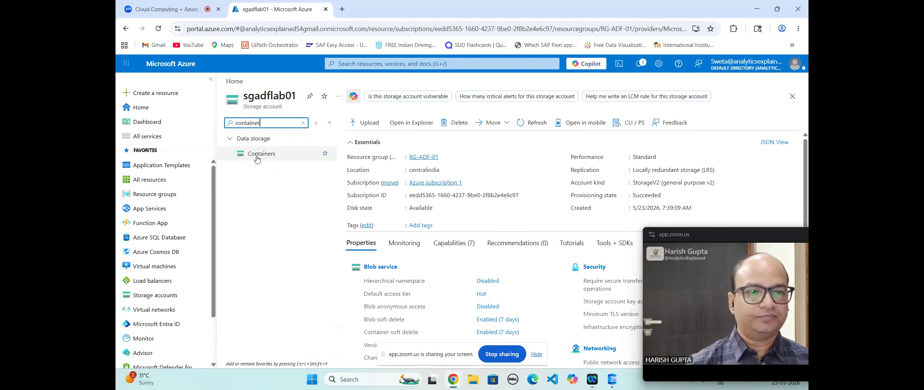
pyautogui.click(257, 158)
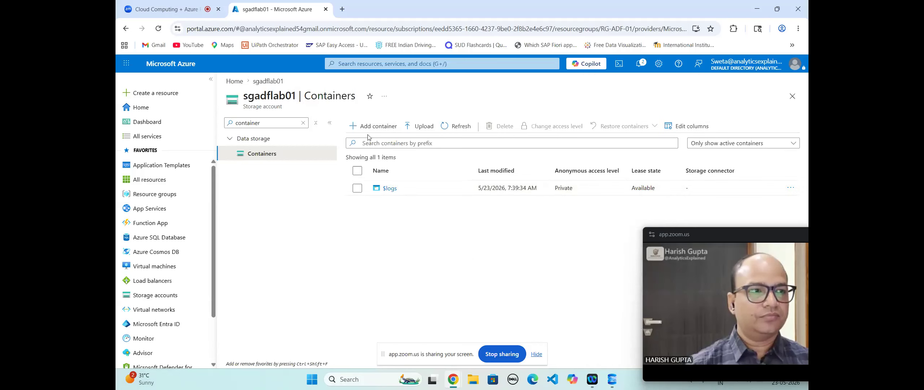
# Step: Add a lowercase container named hospitaladf, review its advanced options, and create it
pyautogui.click(368, 126)
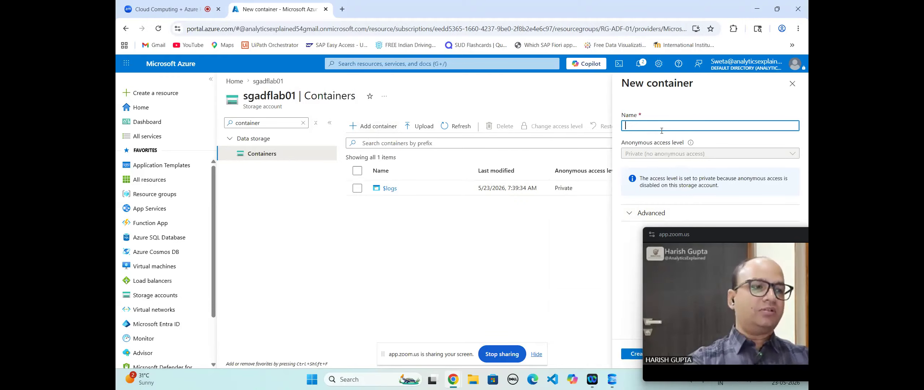
pyautogui.write('HospitailADF')
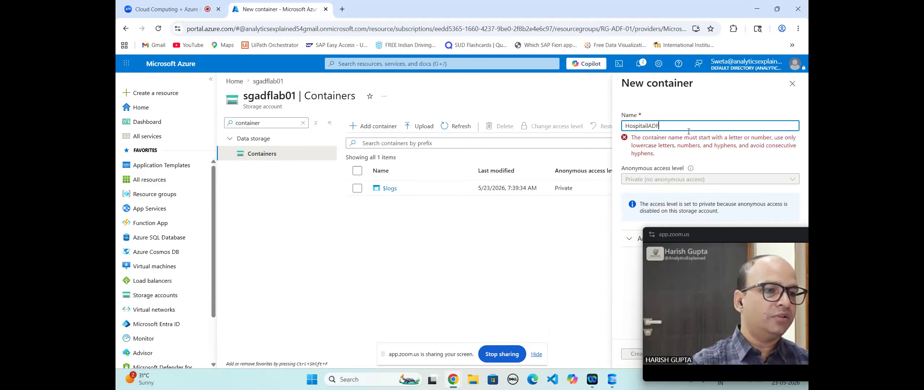
pyautogui.press('BackSpace')
pyautogui.press('BackSpace')
pyautogui.press('BackSpace')
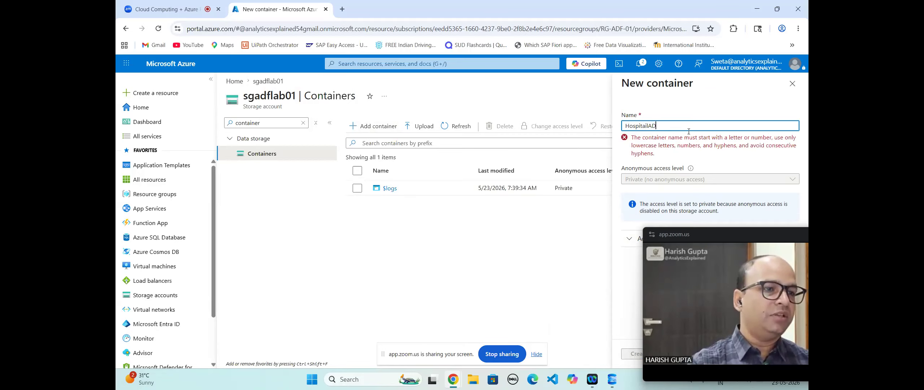
pyautogui.press('BackSpace')
pyautogui.press('BackSpace')
pyautogui.press('BackSpace')
pyautogui.press('BackSpace')
pyautogui.press('BackSpace')
pyautogui.press('BackSpace')
pyautogui.press('BackSpace')
pyautogui.press('BackSpace')
pyautogui.press('BackSpace')
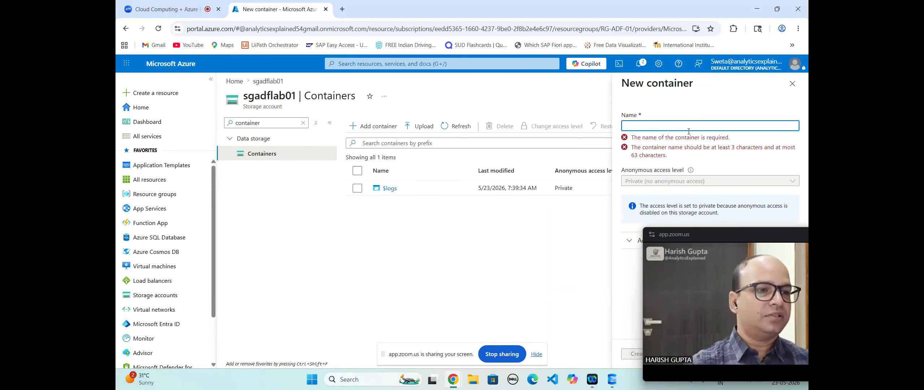
pyautogui.write('h')
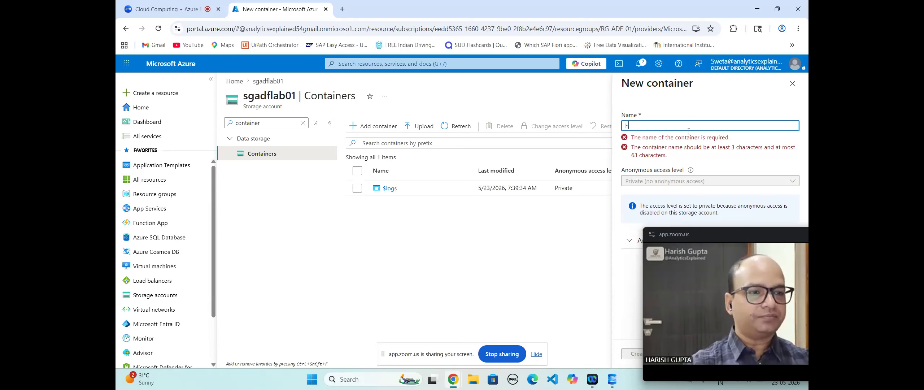
pyautogui.write('ospit')
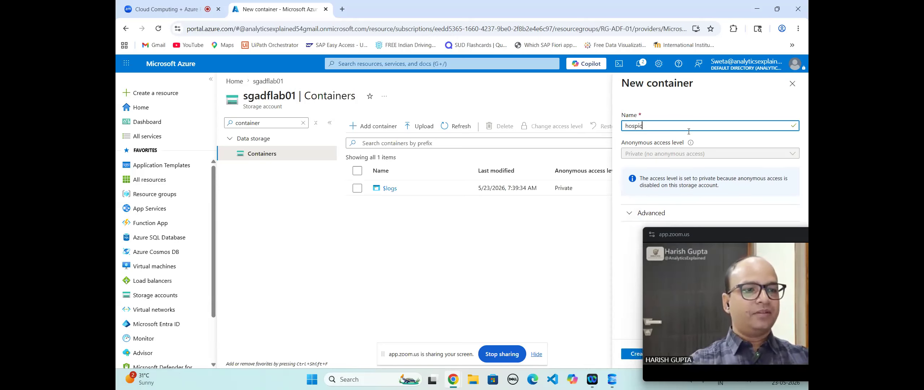
pyautogui.write('aladf')
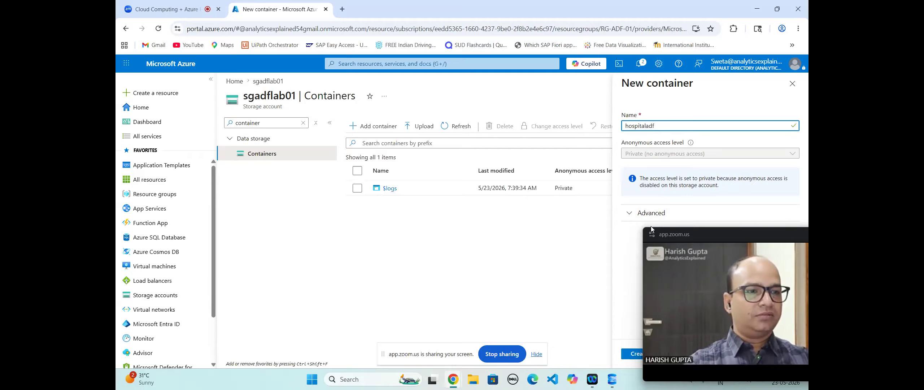
pyautogui.moveTo(766, 234); pyautogui.dragTo(495, 189)
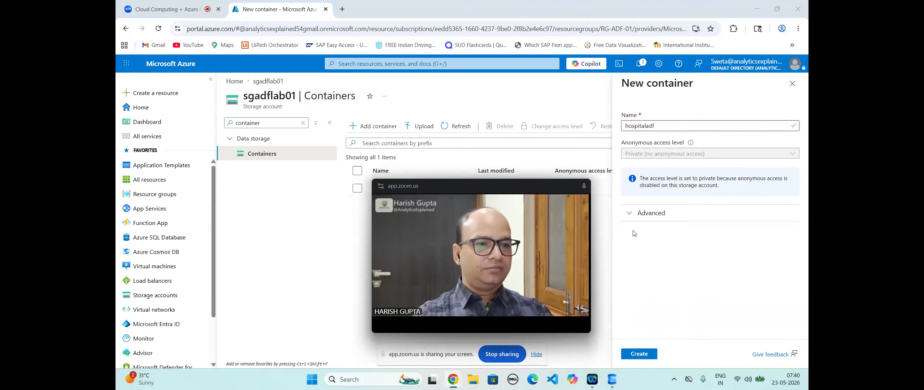
pyautogui.click(629, 220)
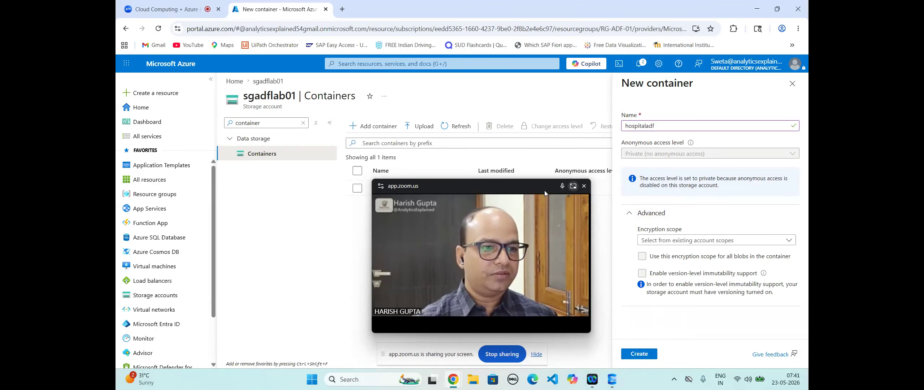
pyautogui.moveTo(501, 183); pyautogui.dragTo(349, 306)
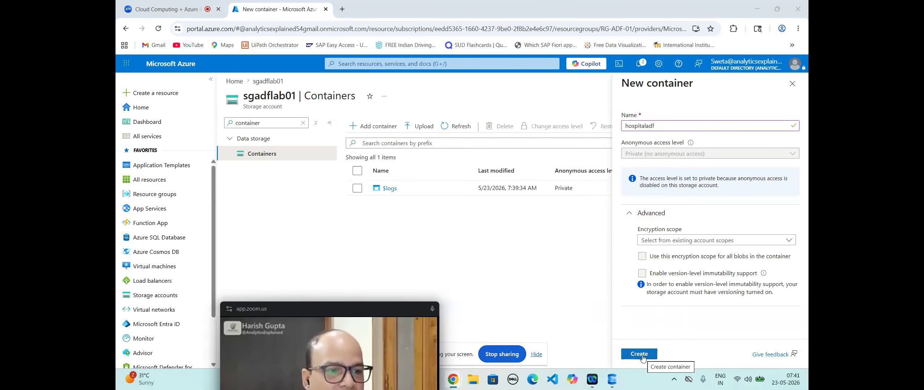
pyautogui.moveTo(441, 342); pyautogui.dragTo(374, 342)
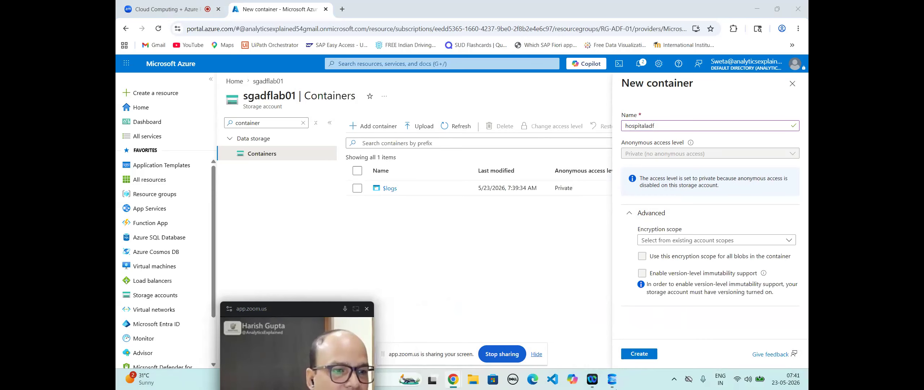
pyautogui.click(638, 354)
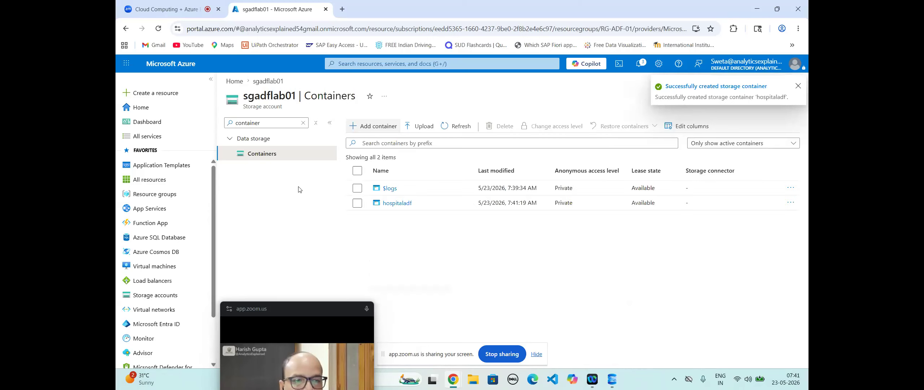
# Step: In hospitaladf, browse to the lab data folder and upload hospital_data.csv
pyautogui.click(388, 203)
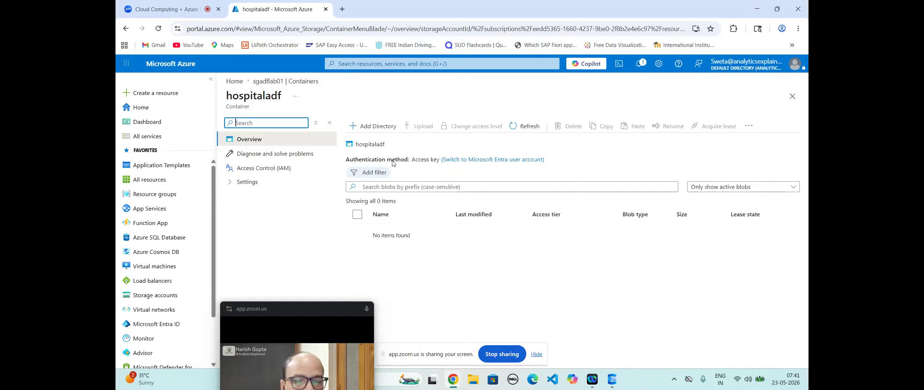
pyautogui.click(418, 127)
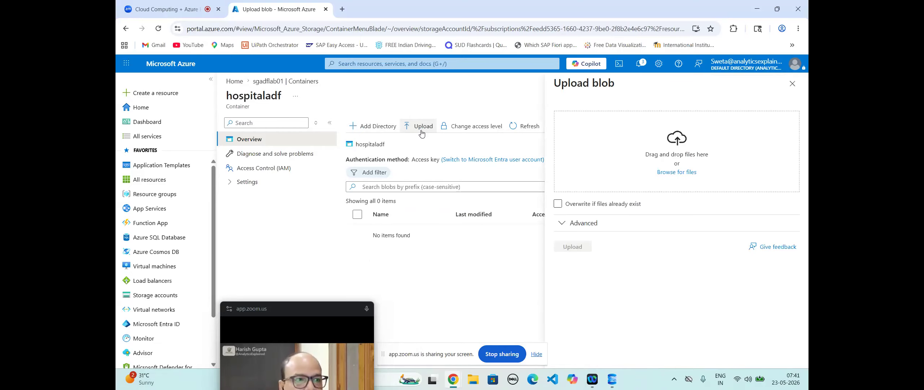
pyautogui.click(681, 177)
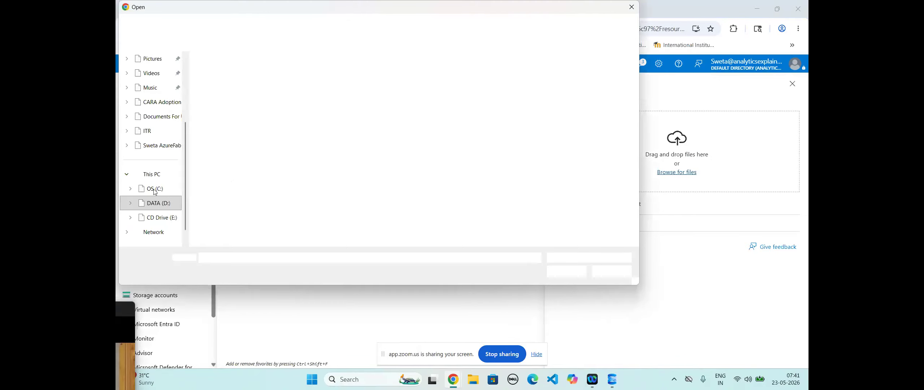
pyautogui.click(167, 151)
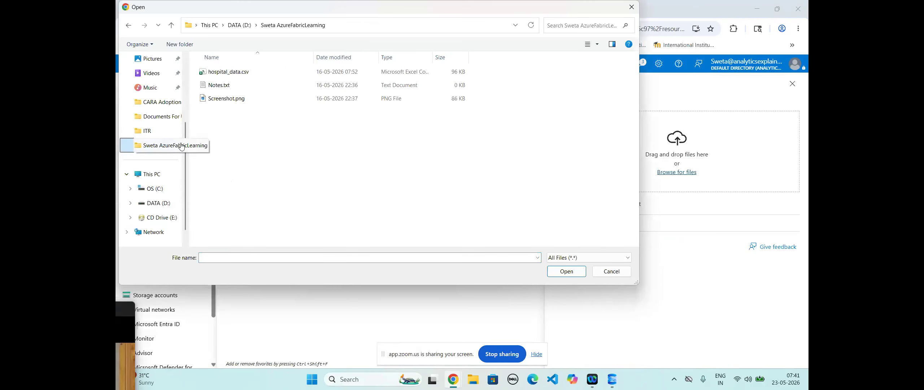
pyautogui.click(222, 75)
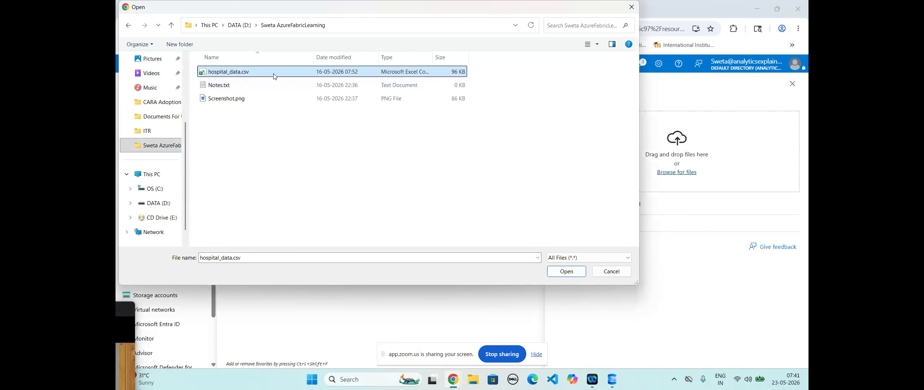
pyautogui.click(561, 271)
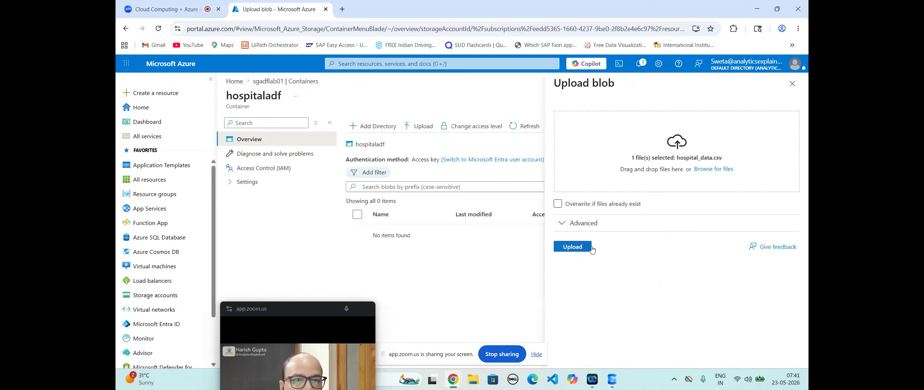
pyautogui.click(573, 247)
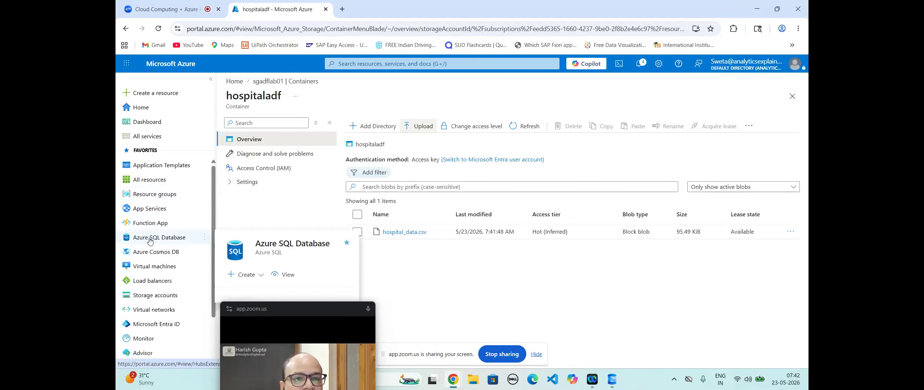
# Step: Search 'sqlserver', open the SQL servers list, and start creating a new server
pyautogui.click(367, 63)
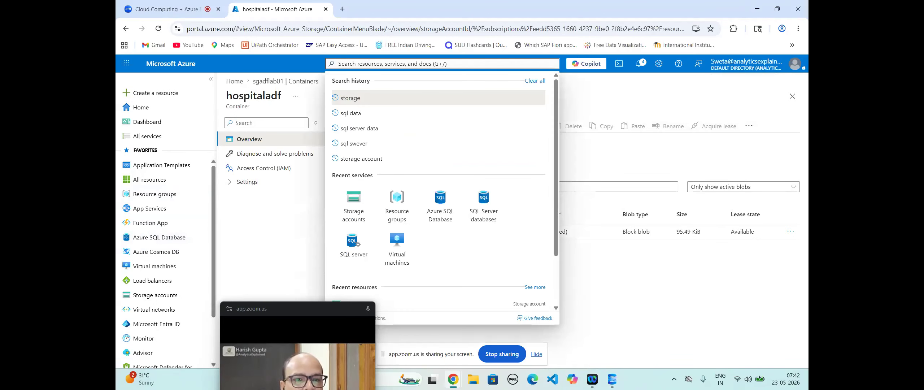
pyautogui.write('sqlsw')
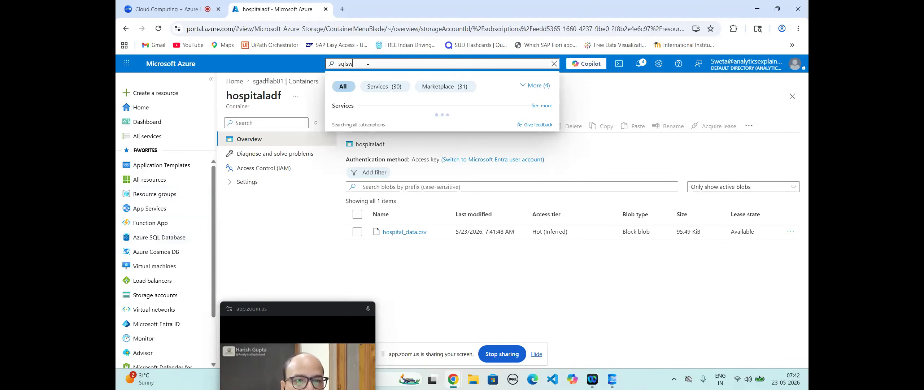
pyautogui.press('BackSpace')
pyautogui.write('erver')
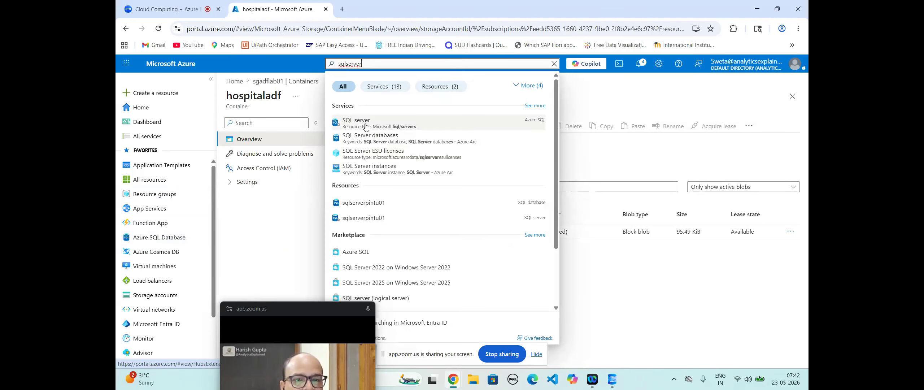
pyautogui.click(365, 126)
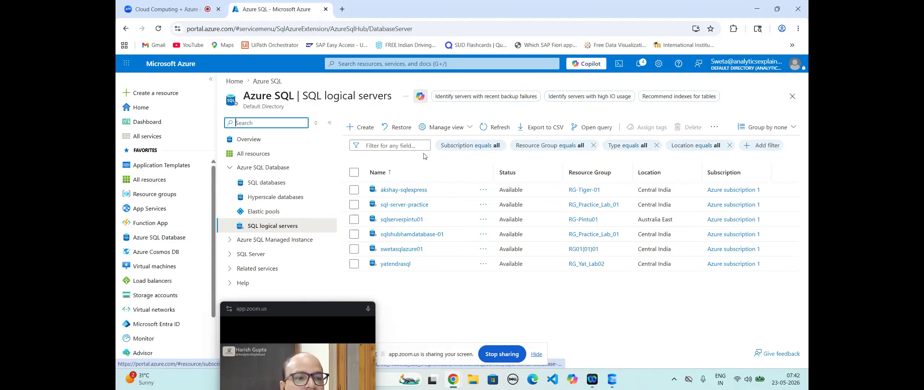
pyautogui.click(356, 129)
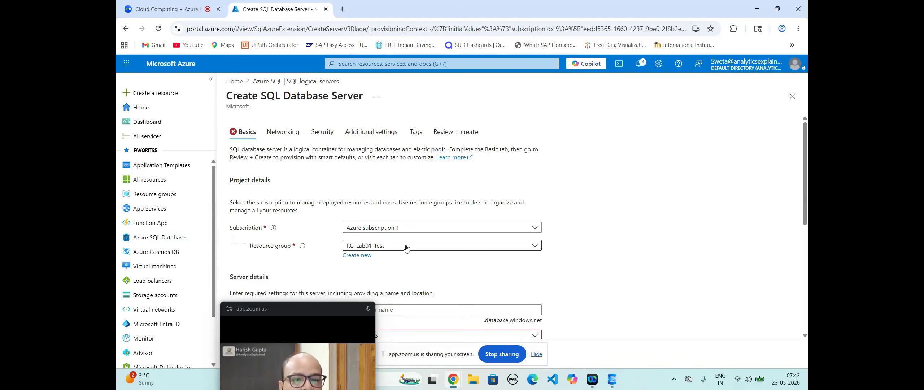
# Step: Put the new server in RG-ADF-01 and name it sql-adf-lab01
pyautogui.click(406, 248)
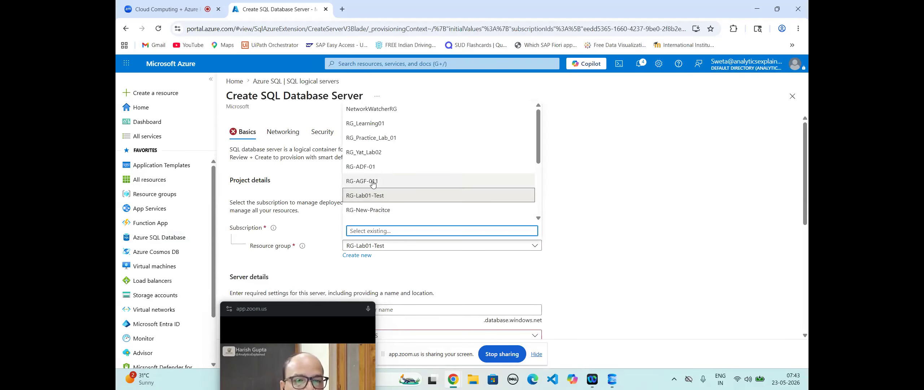
pyautogui.scroll(-1, 372, 151)
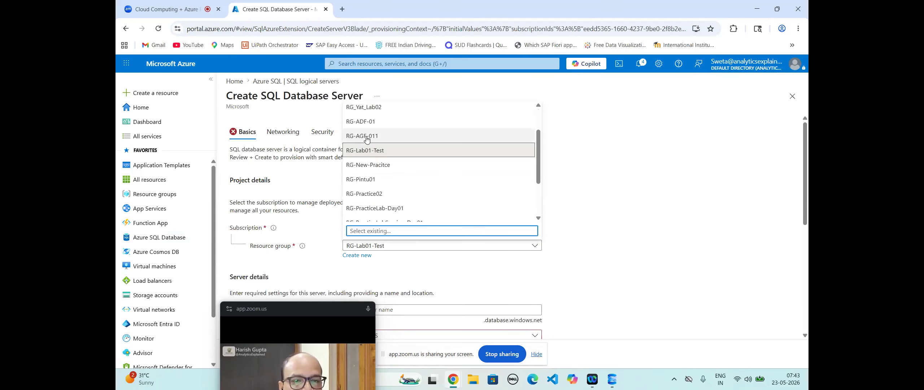
pyautogui.click(367, 125)
pyautogui.scroll(-3, 412, 266)
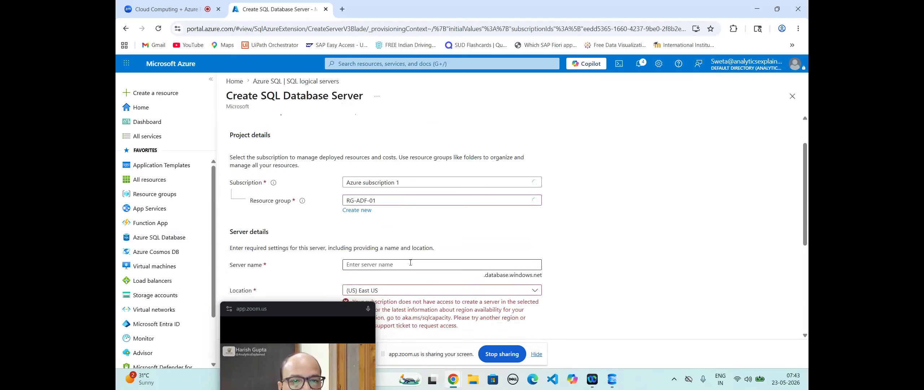
pyautogui.click(375, 219)
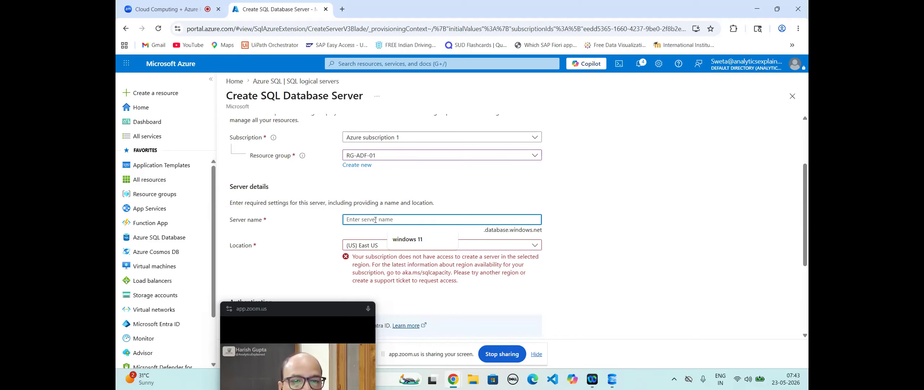
pyautogui.write('sql')
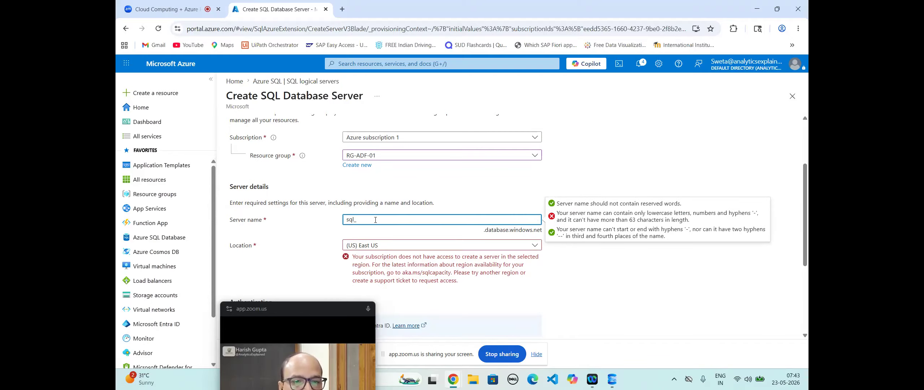
pyautogui.write('_adf')
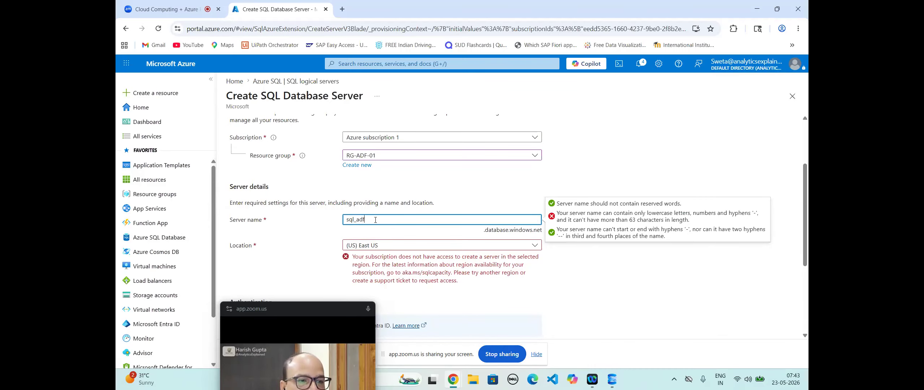
pyautogui.press('BackSpace')
pyautogui.press('BackSpace')
pyautogui.press('BackSpace')
pyautogui.write('-adf')
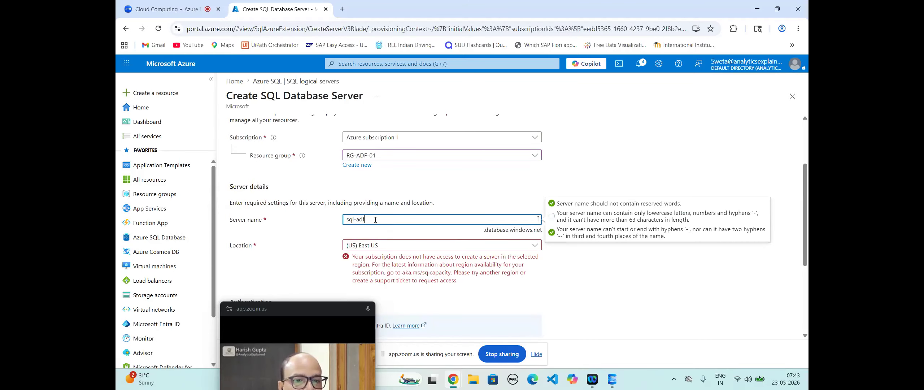
pyautogui.write('-')
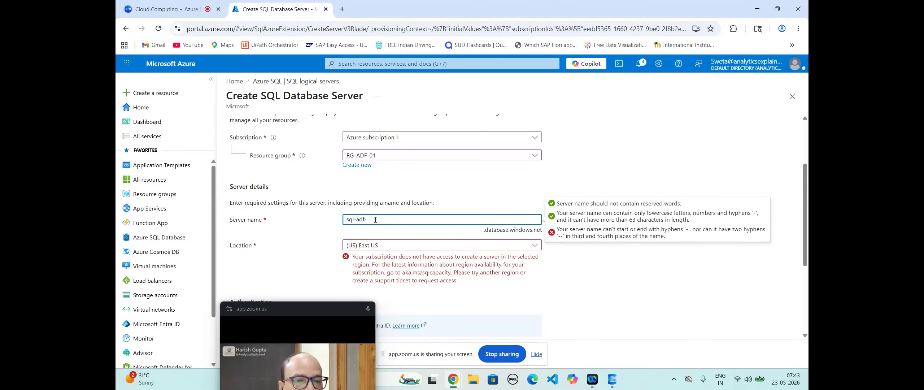
pyautogui.write('lab')
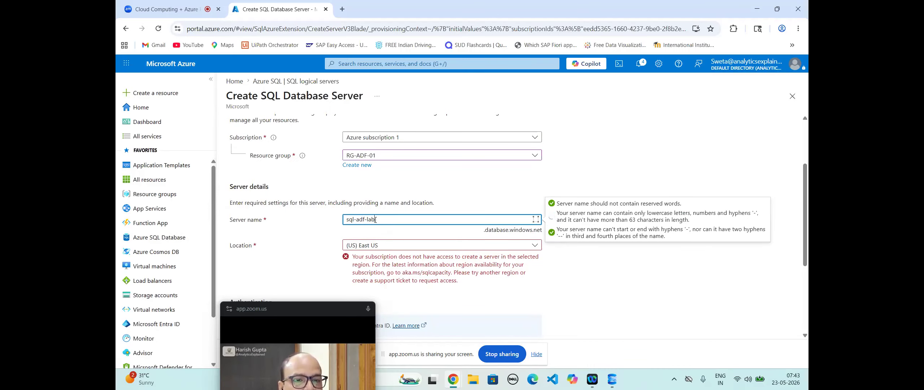
pyautogui.write('01')
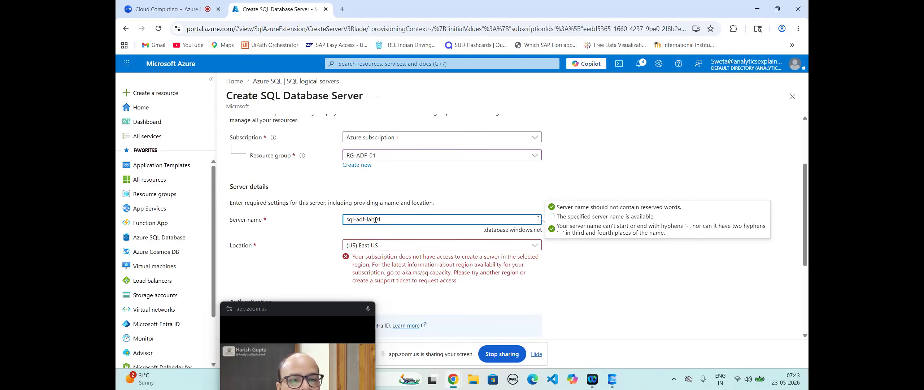
# Step: Set the server location to (Asia Pacific) Central India
pyautogui.click(439, 247)
pyautogui.click(439, 247)
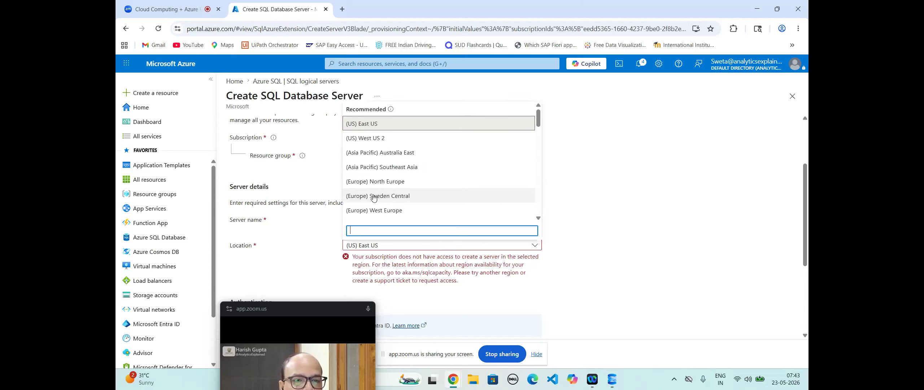
pyautogui.scroll(-1, 379, 189)
pyautogui.scroll(-1, 383, 191)
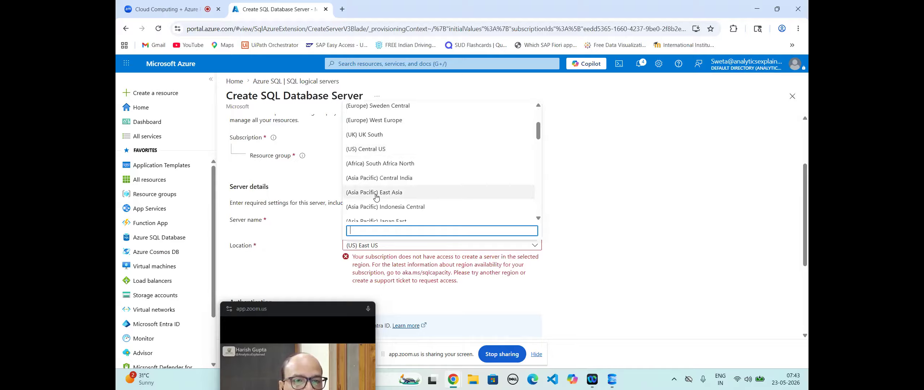
pyautogui.click(390, 178)
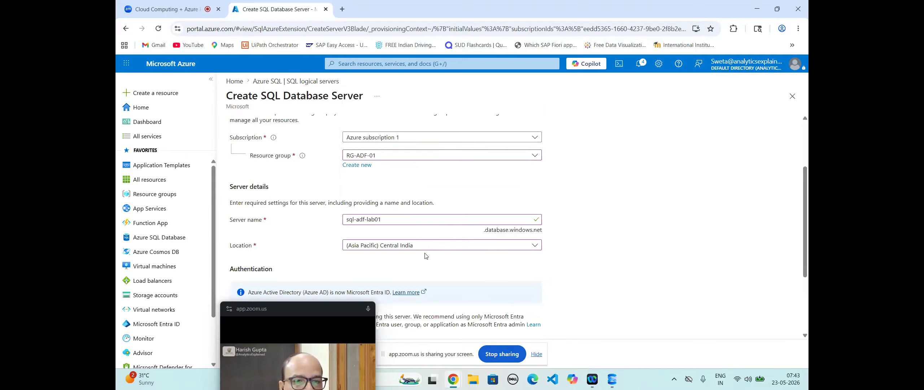
pyautogui.scroll(-3, 425, 255)
# Step: Switch the server to SQL authentication only and enter the server admin login
pyautogui.scroll(-1, 424, 255)
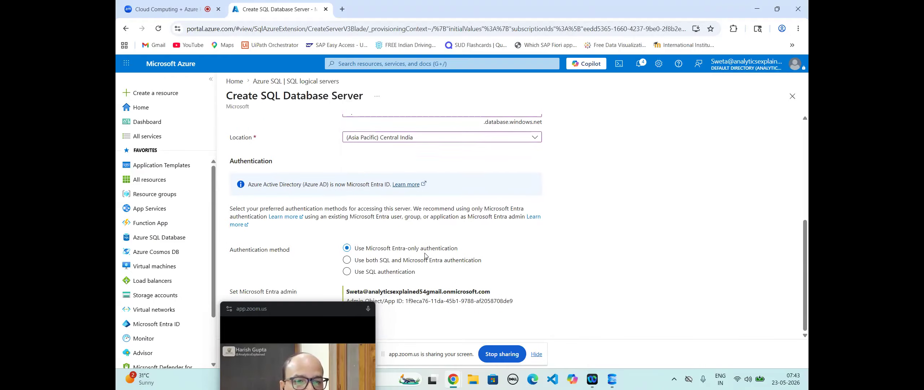
pyautogui.click(390, 272)
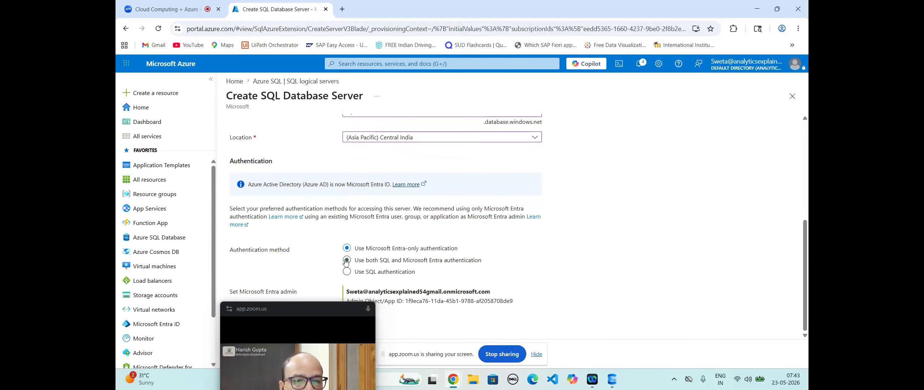
pyautogui.click(352, 271)
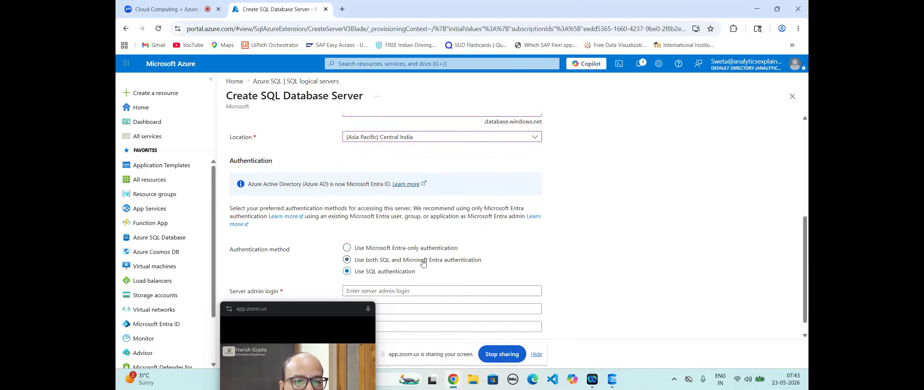
pyautogui.scroll(-1, 423, 259)
pyautogui.click(396, 275)
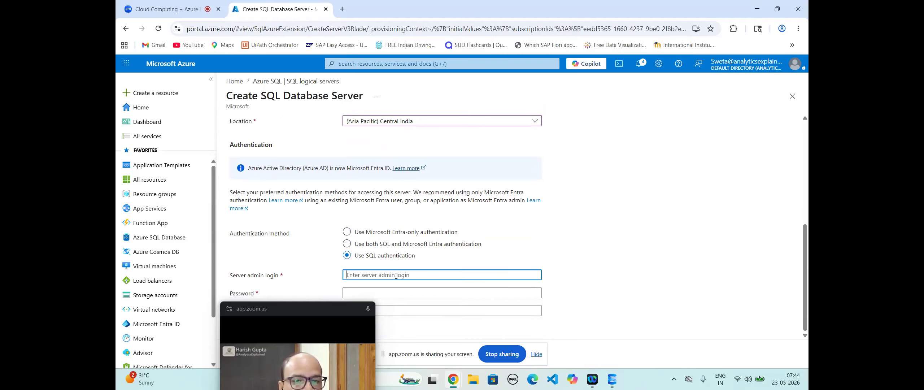
pyautogui.write('ad')
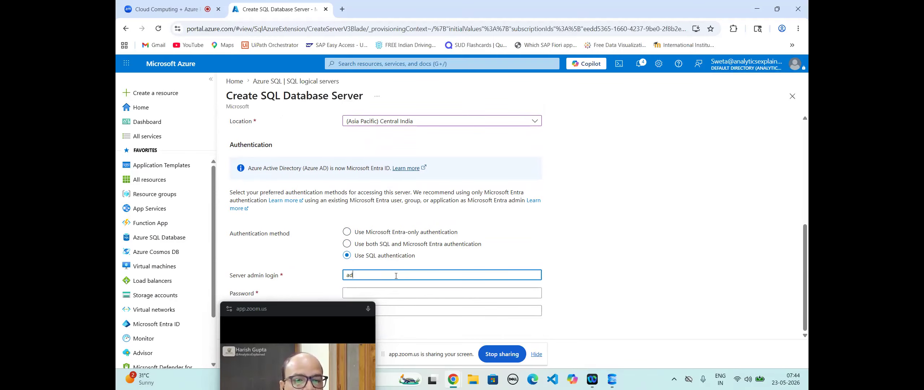
pyautogui.press('BackSpace')
pyautogui.press('BackSpace')
pyautogui.write('azurea')
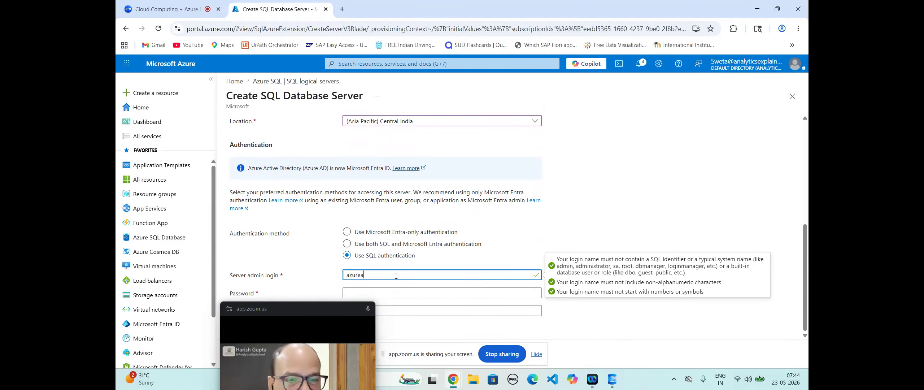
pyautogui.write('dmin')
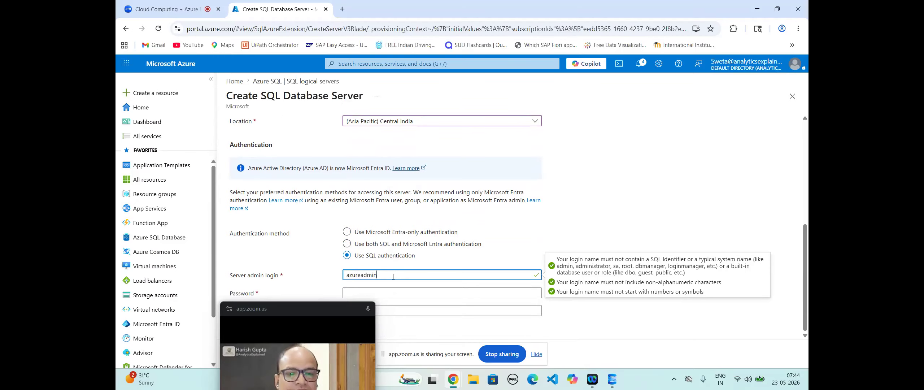
# Step: Enter the admin password and a matching confirmation password
pyautogui.click(372, 293)
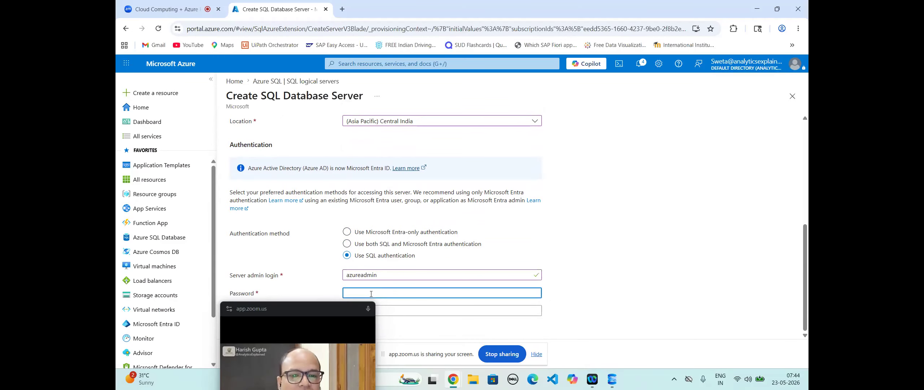
pyautogui.write('••')
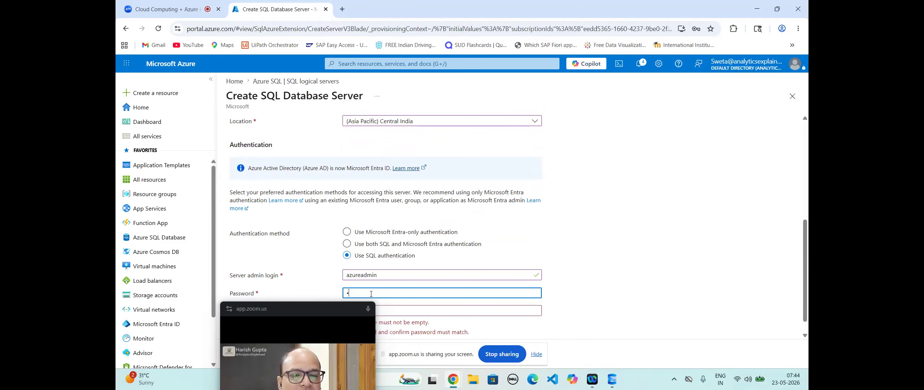
pyautogui.press('BackSpace')
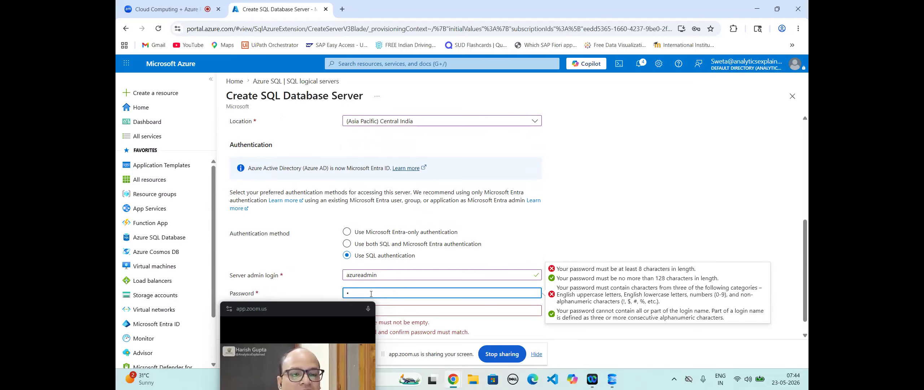
pyautogui.write('•••••••')
pyautogui.write('•')
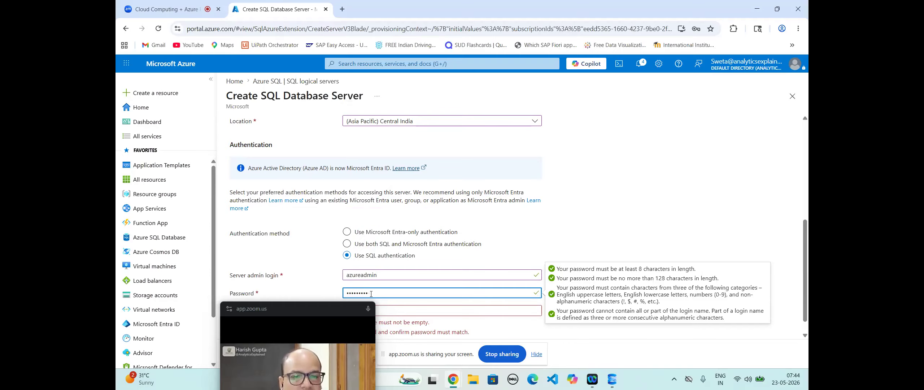
pyautogui.write('•••')
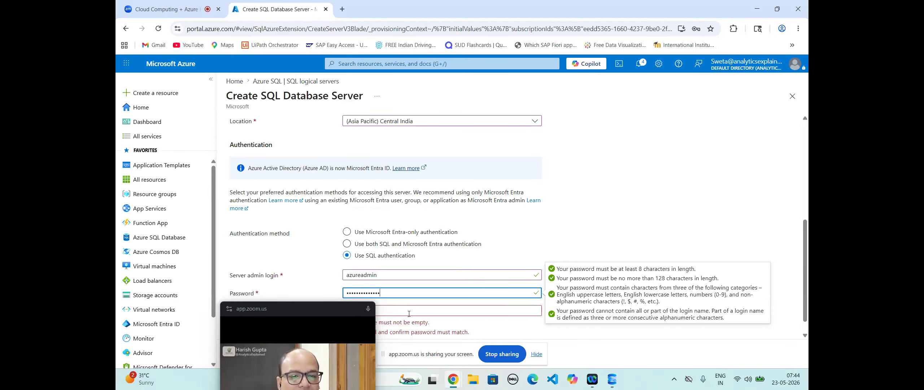
pyautogui.click(409, 313)
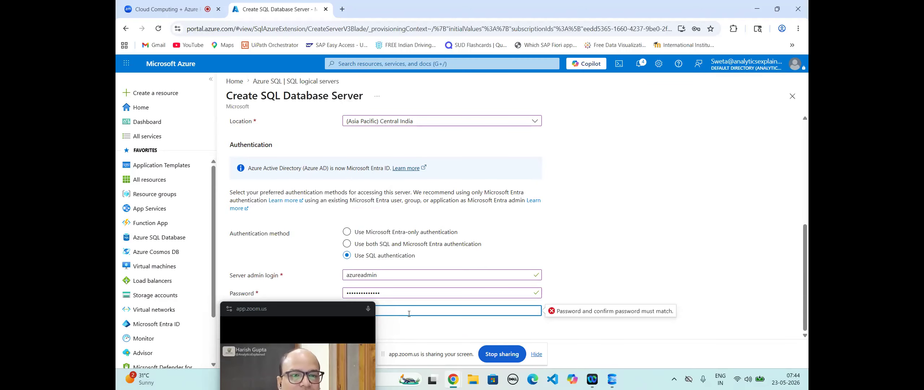
pyautogui.write('••••••••••••••')
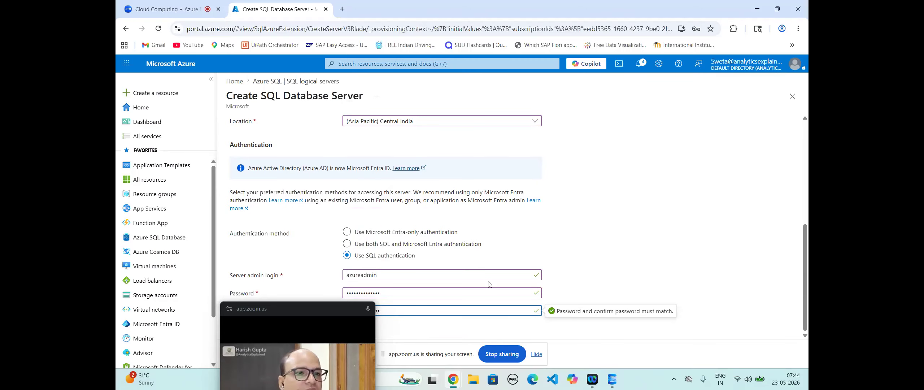
pyautogui.moveTo(293, 315); pyautogui.dragTo(694, 245)
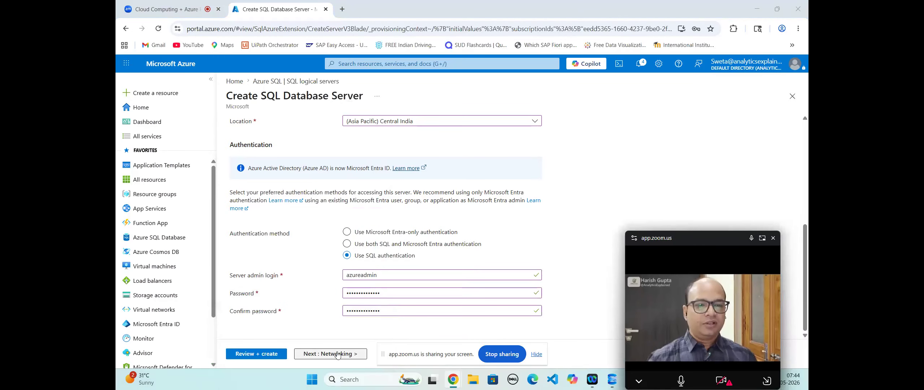
# Step: Review the sql-adf-lab01 server settings and submit it for creation
pyautogui.click(263, 355)
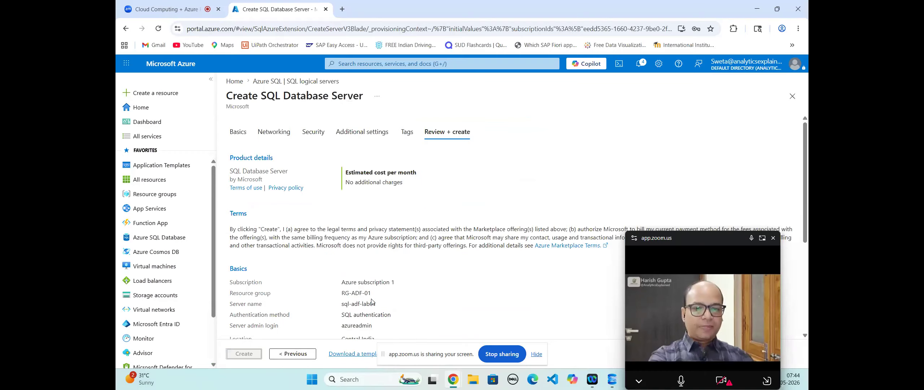
pyautogui.scroll(-3, 377, 281)
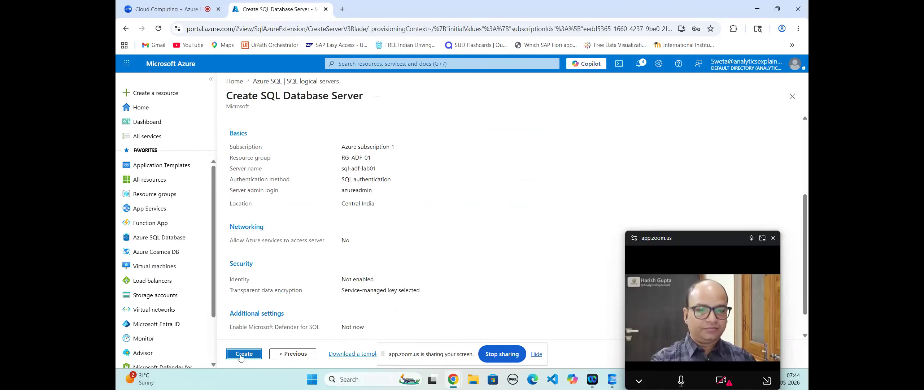
pyautogui.click(241, 356)
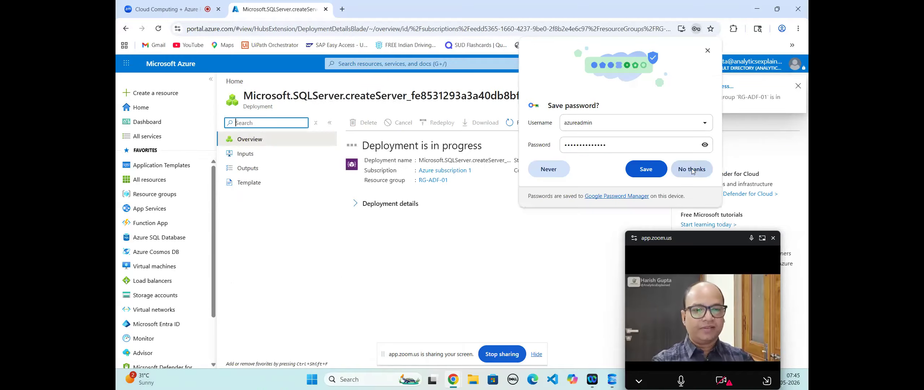
# Step: Dismiss Chrome's save-password prompt and, once deployed, open the sql-adf-lab01 server
pyautogui.click(692, 170)
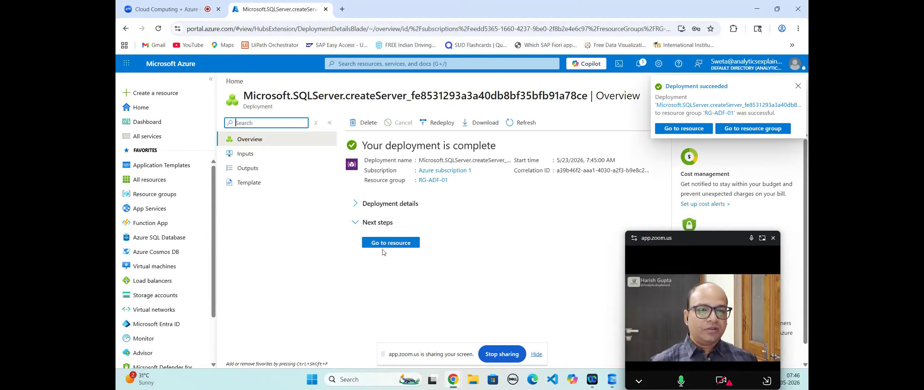
pyautogui.click(409, 246)
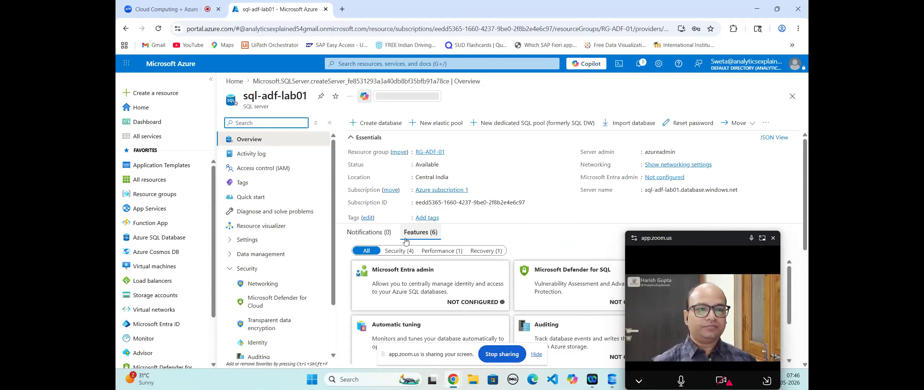
# Step: Start a new database on sql-adf-lab01 and name it HospitalDB
pyautogui.click(371, 123)
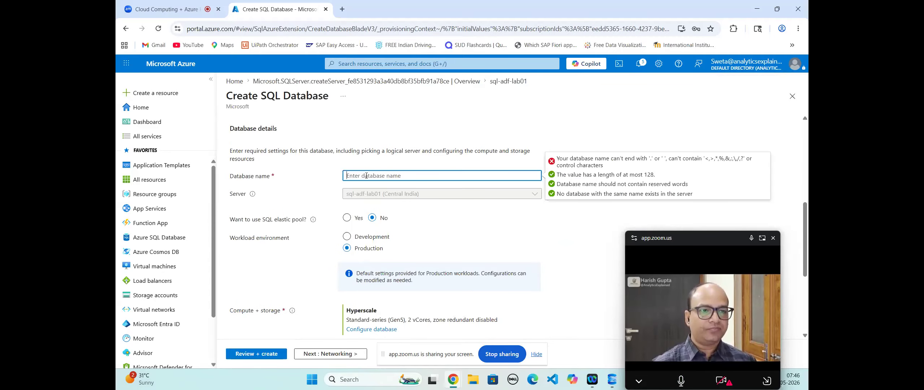
pyautogui.write('Hos')
pyautogui.scroll(-5, 366, 175)
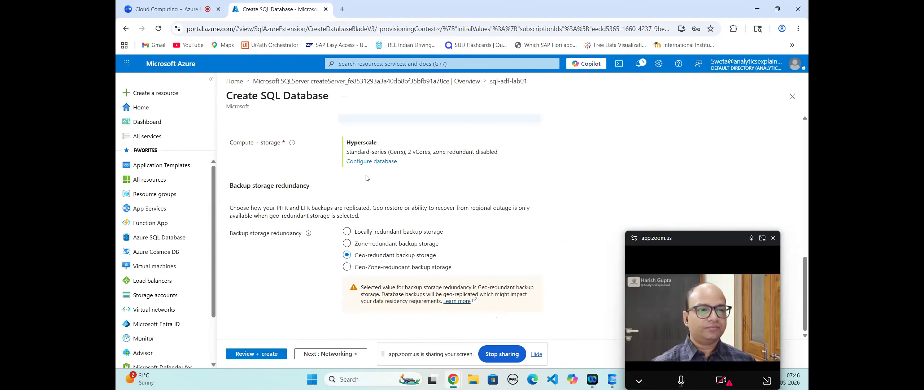
pyautogui.scroll(4, 366, 177)
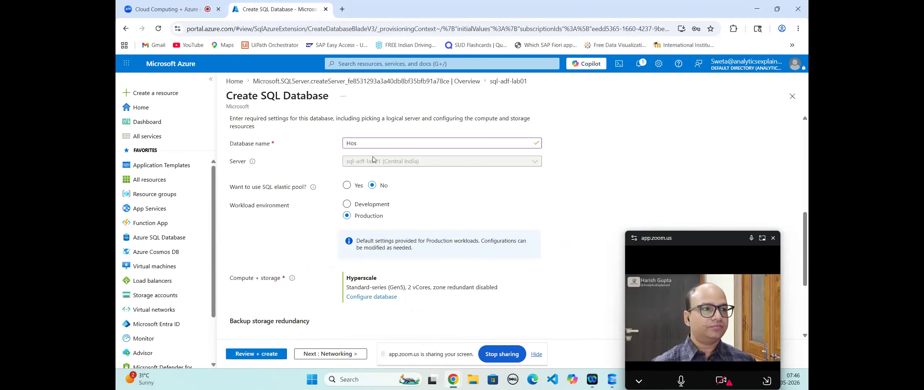
pyautogui.click(361, 142)
pyautogui.write('pitalDB')
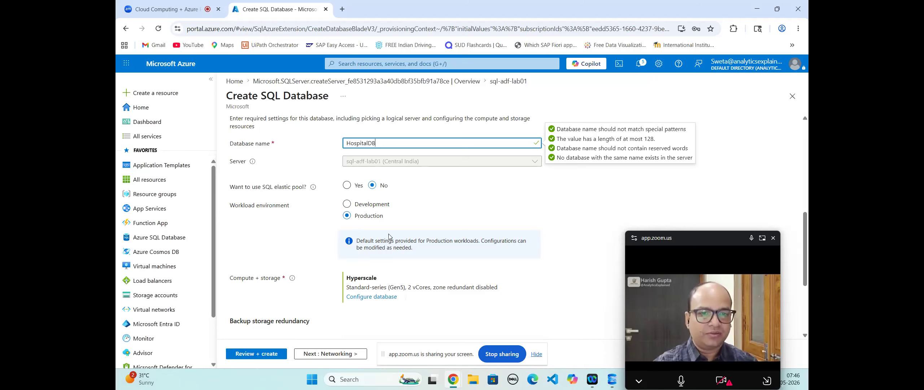
# Step: Choose the Development workload environment and bring up the Review + create summary
pyautogui.click(347, 204)
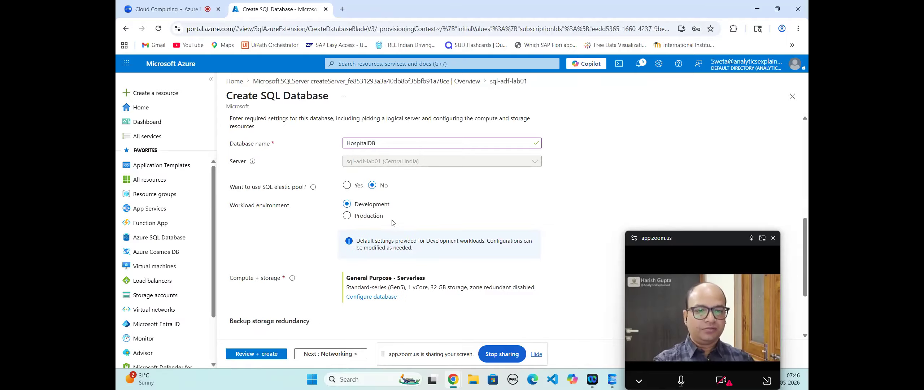
pyautogui.scroll(-3, 394, 222)
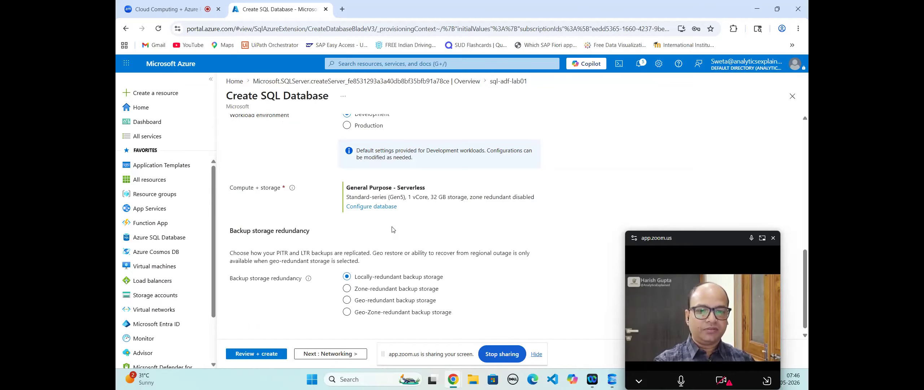
pyautogui.scroll(-1, 393, 230)
pyautogui.click(257, 354)
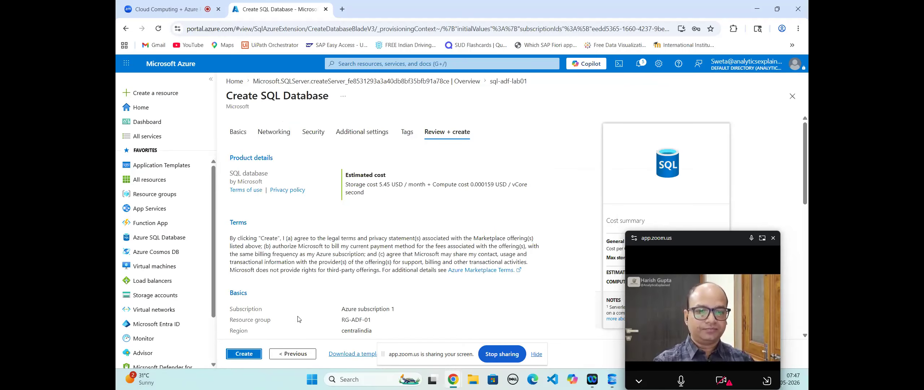
pyautogui.scroll(-3, 298, 319)
# Step: Create HospitalDB and, once deployment completes, go to the new database
pyautogui.click(244, 353)
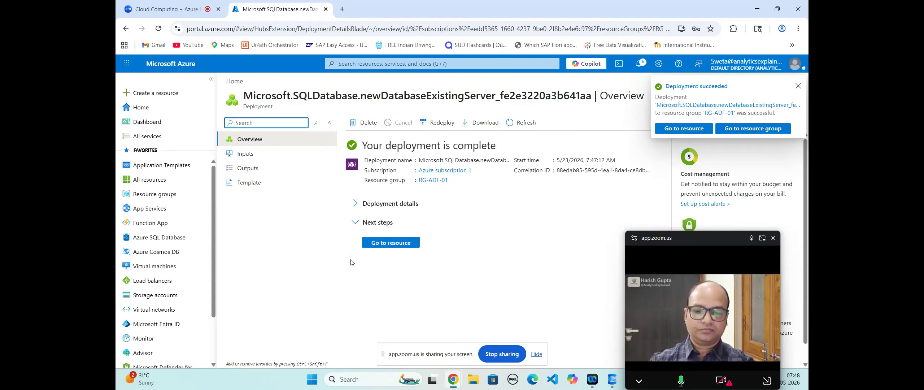
pyautogui.click(381, 248)
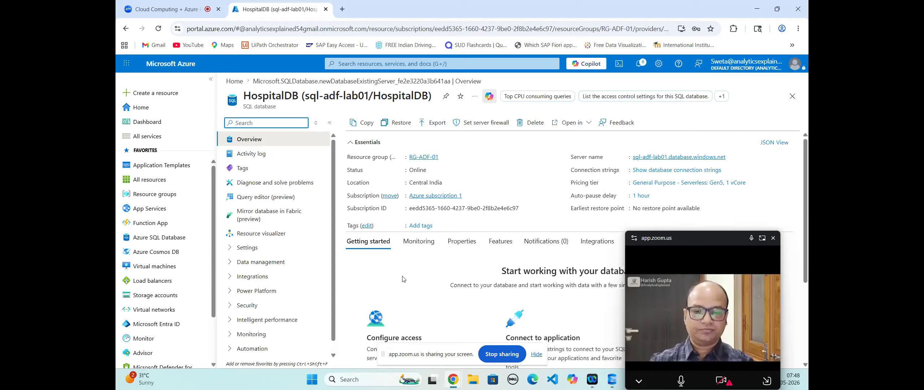
pyautogui.scroll(-3, 402, 278)
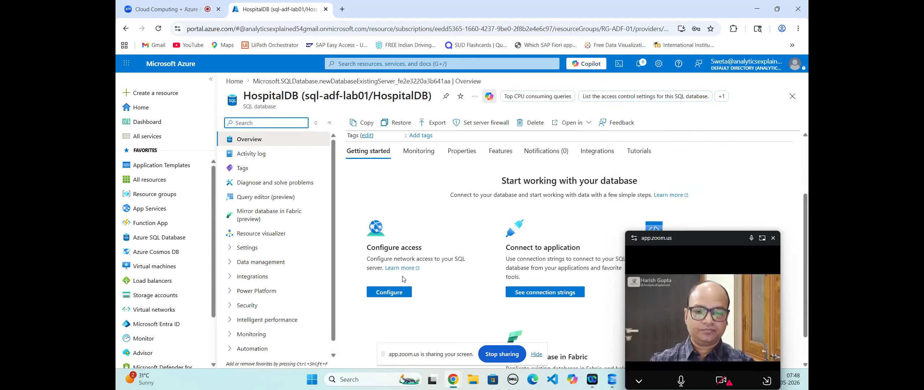
pyautogui.scroll(1, 403, 279)
pyautogui.scroll(1, 403, 279)
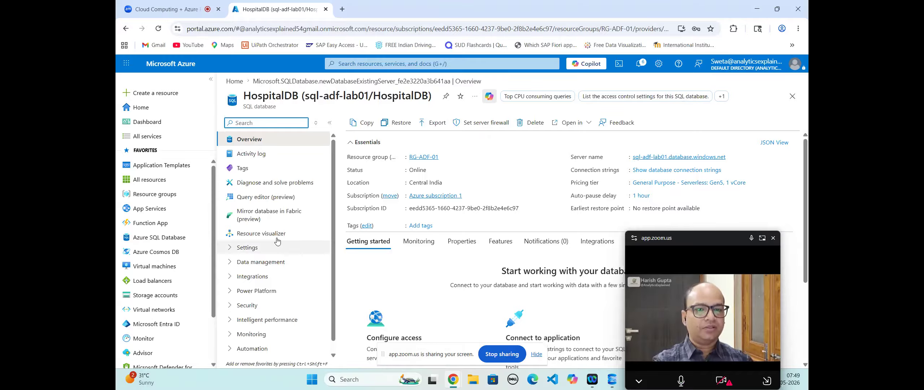
pyautogui.click(256, 122)
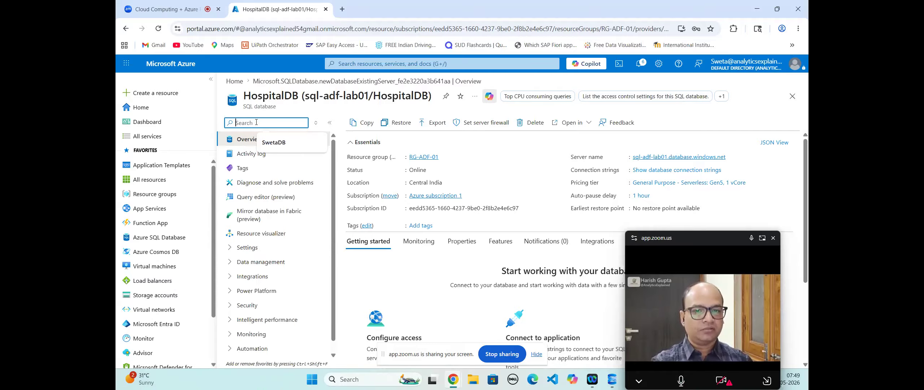
# Step: Open HospitalDB's Query editor (preview) and choose SQL authentication
pyautogui.write('q')
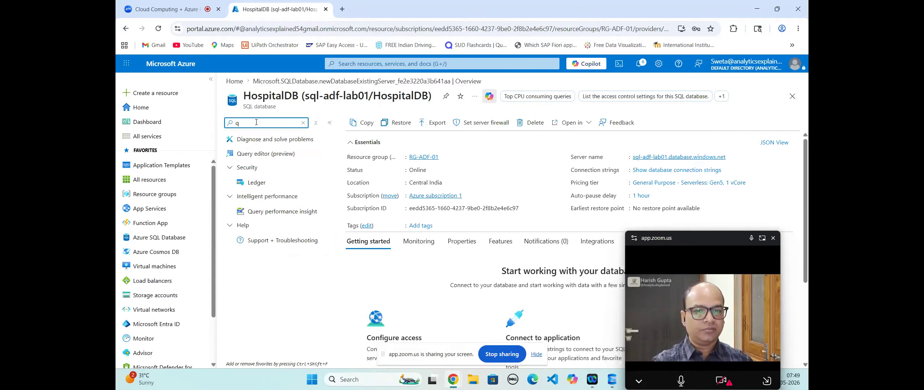
pyautogui.click(263, 154)
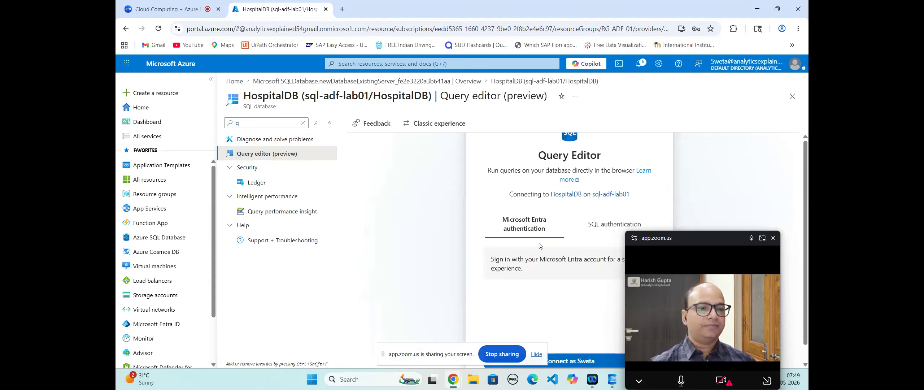
pyautogui.scroll(-1, 562, 317)
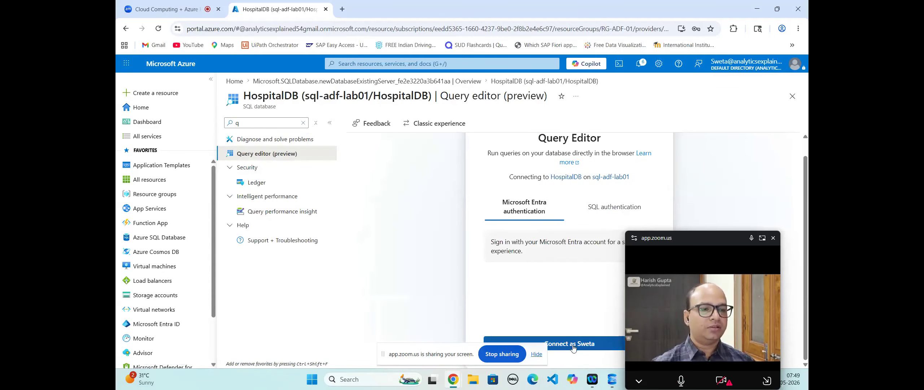
pyautogui.click(614, 207)
# Step: Enter the admin username and password, then try to connect
pyautogui.click(526, 249)
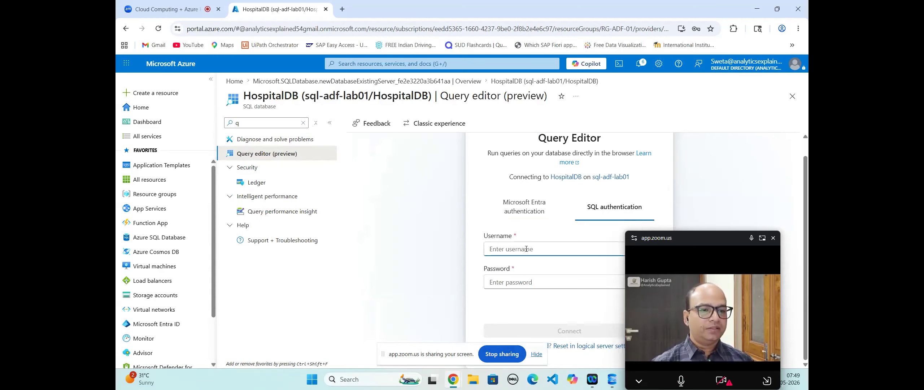
pyautogui.write('azureadmin')
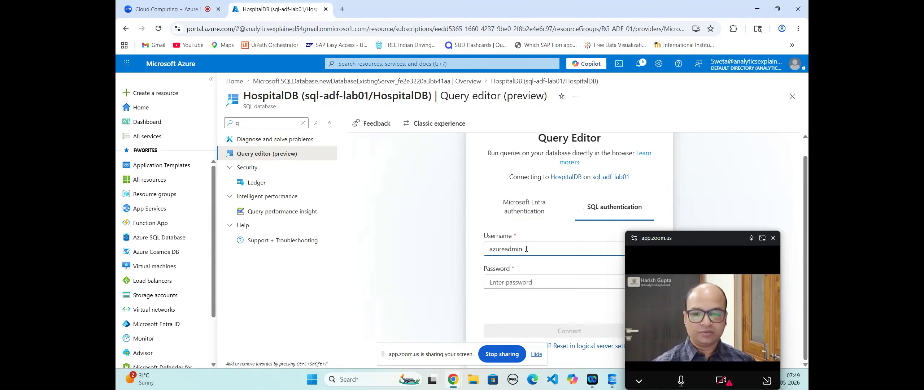
pyautogui.click(515, 283)
pyautogui.write('•••••')
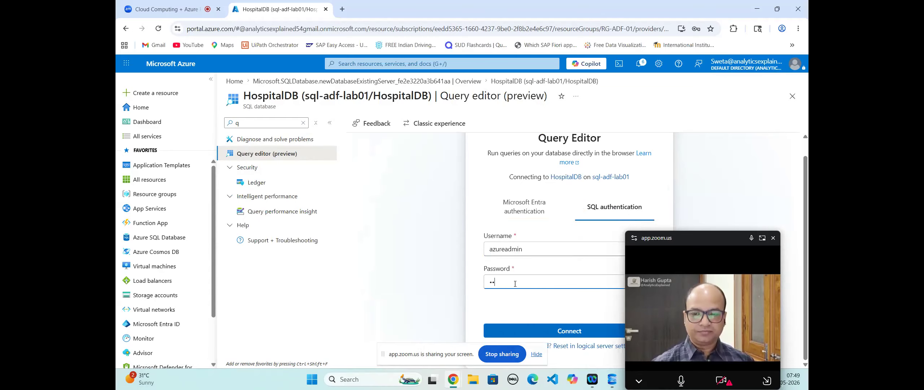
pyautogui.press('BackSpace')
pyautogui.press('BackSpace')
pyautogui.write('•••')
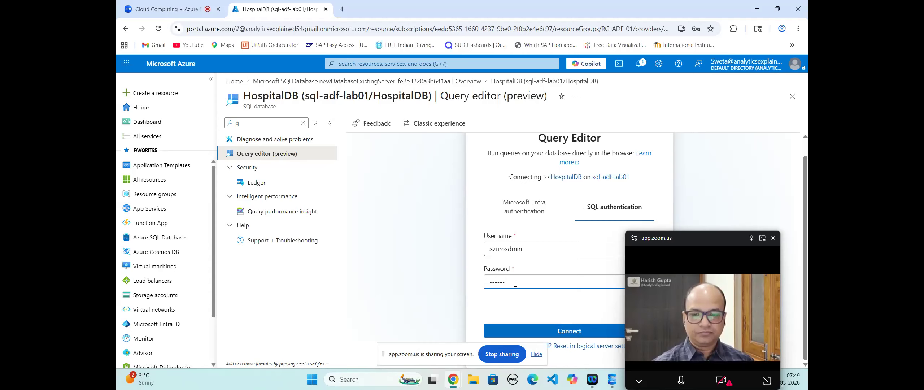
pyautogui.write('•')
pyautogui.click(569, 331)
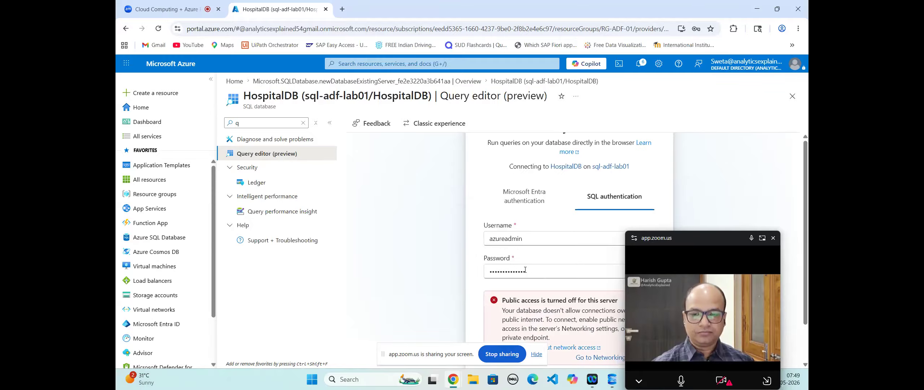
# Step: Clear the password field and retype the admin password
pyautogui.moveTo(527, 272); pyautogui.dragTo(483, 270)
pyautogui.press('BackSpace')
pyautogui.write('•••••••••')
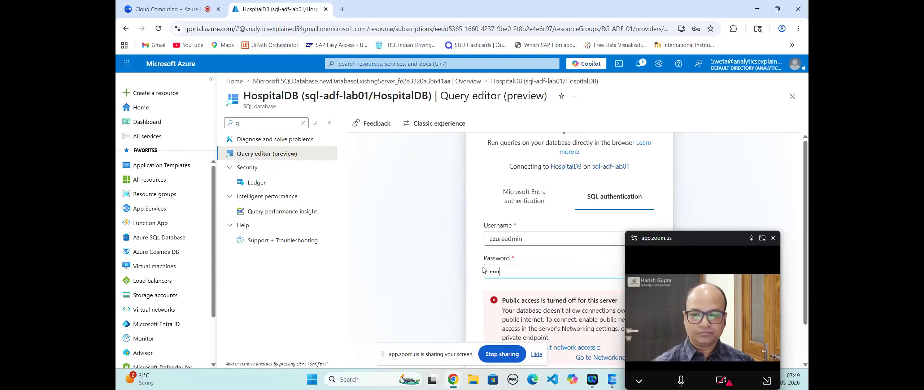
pyautogui.write('••••')
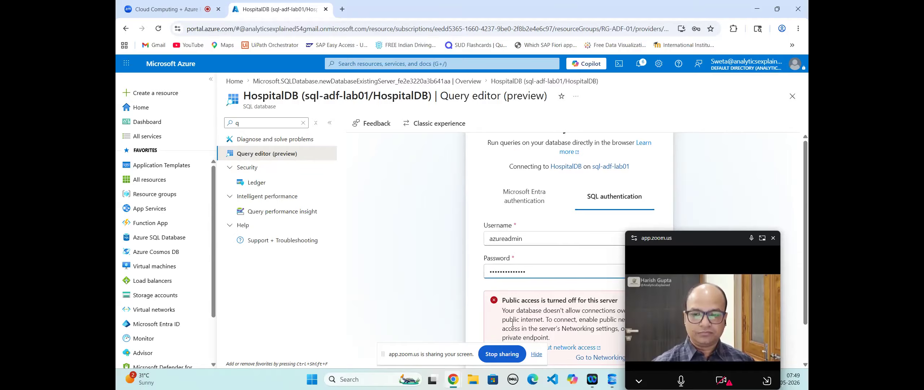
pyautogui.scroll(-1, 548, 314)
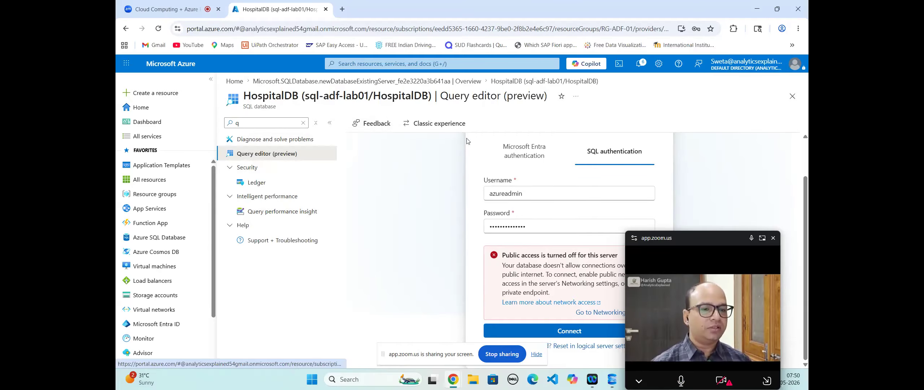
# Step: Open the server's networking settings and allow public access from selected networks
pyautogui.click(588, 315)
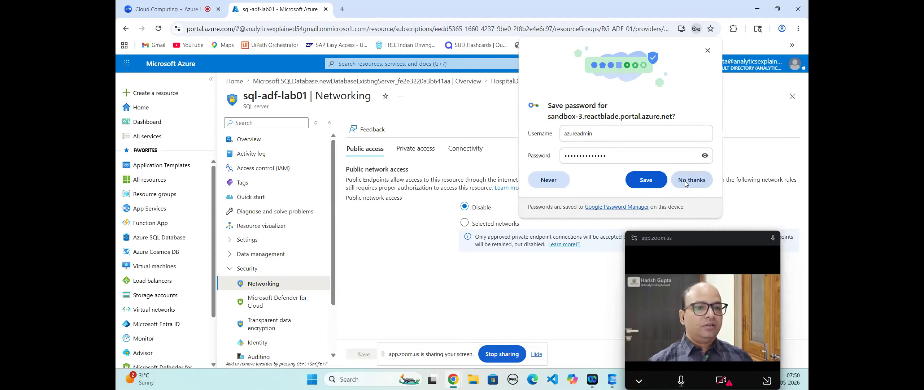
pyautogui.click(686, 183)
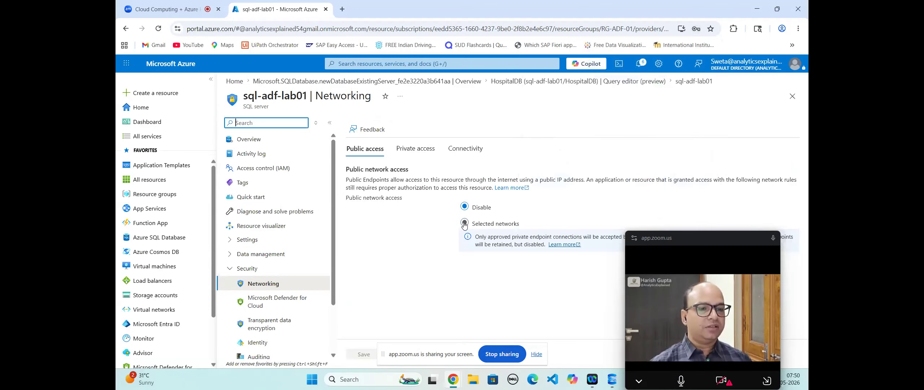
pyautogui.click(464, 224)
pyautogui.scroll(-4, 506, 262)
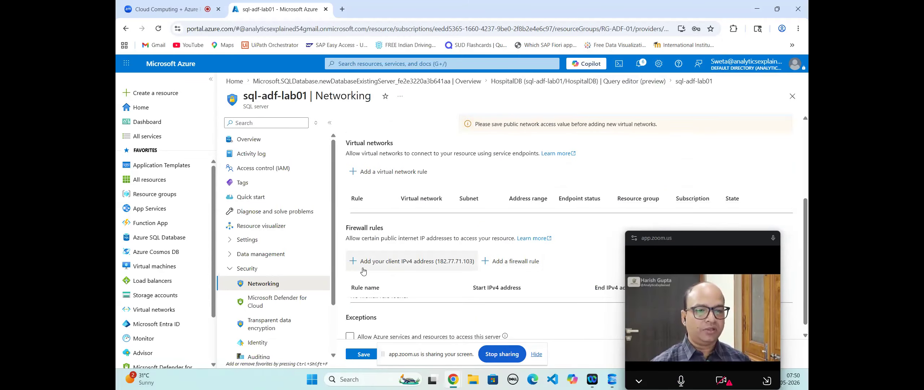
pyautogui.click(352, 262)
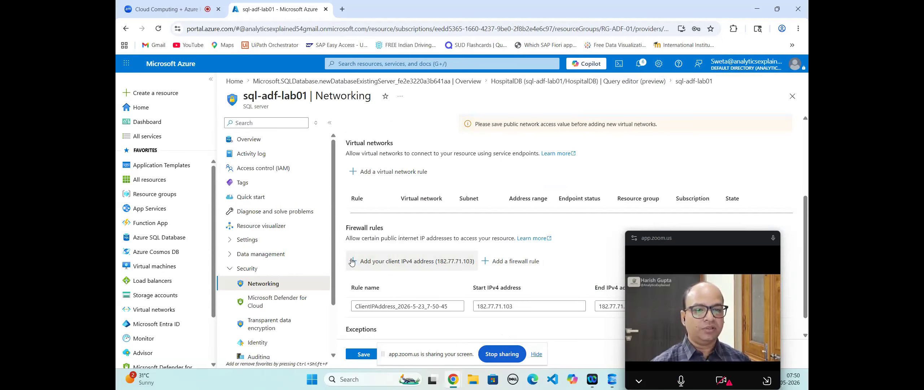
pyautogui.scroll(-2, 409, 287)
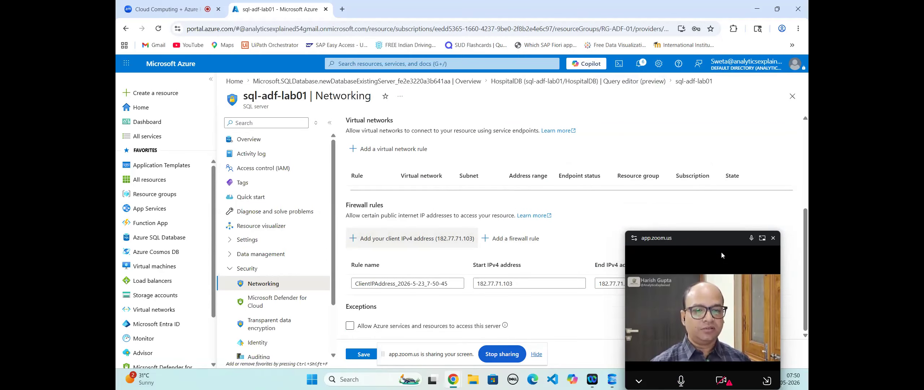
pyautogui.moveTo(699, 237); pyautogui.dragTo(702, 260)
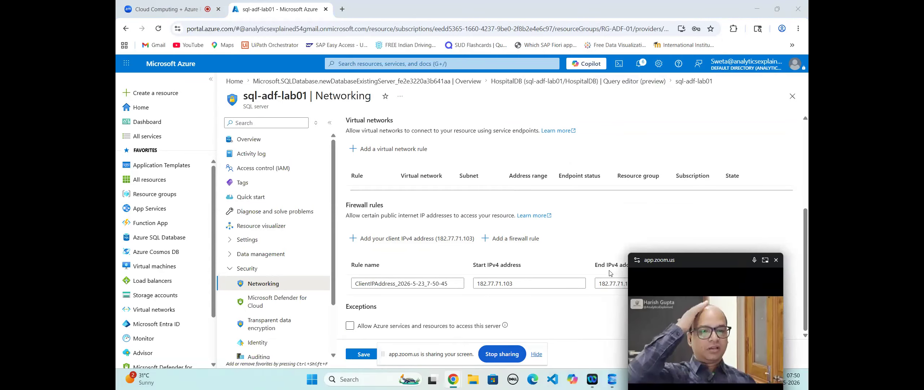
pyautogui.click(350, 326)
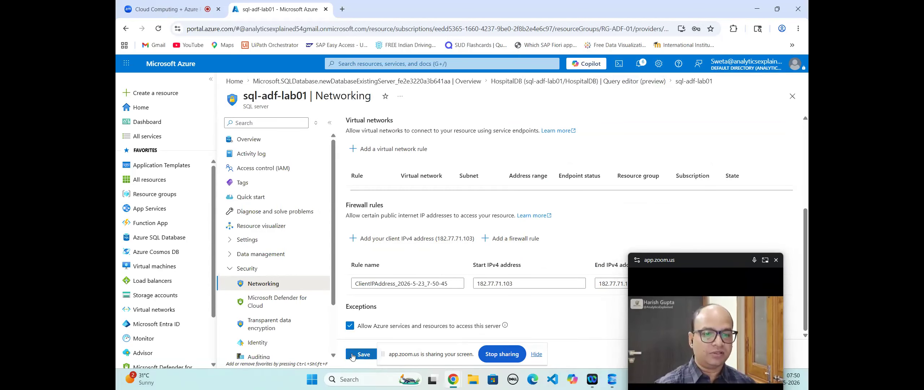
pyautogui.click(361, 354)
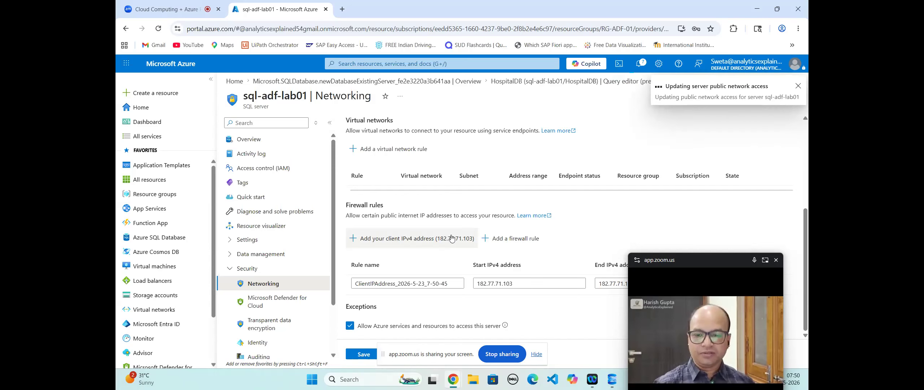
# Step: Return to the HospitalDB database via the deployment overview
pyautogui.click(259, 121)
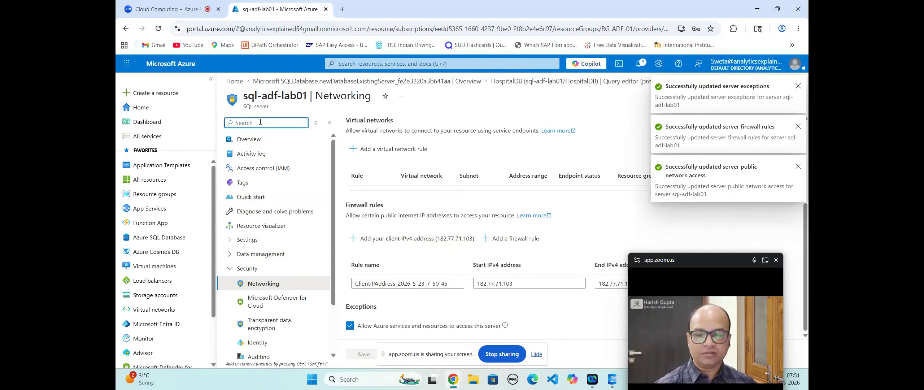
pyautogui.write('query')
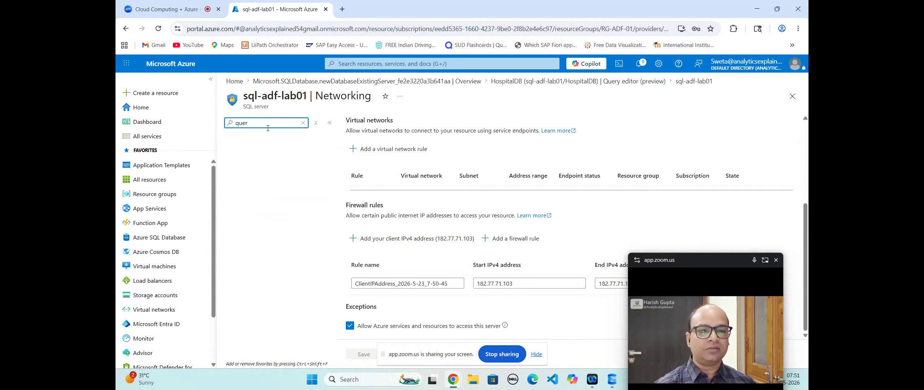
pyautogui.press('BackSpace')
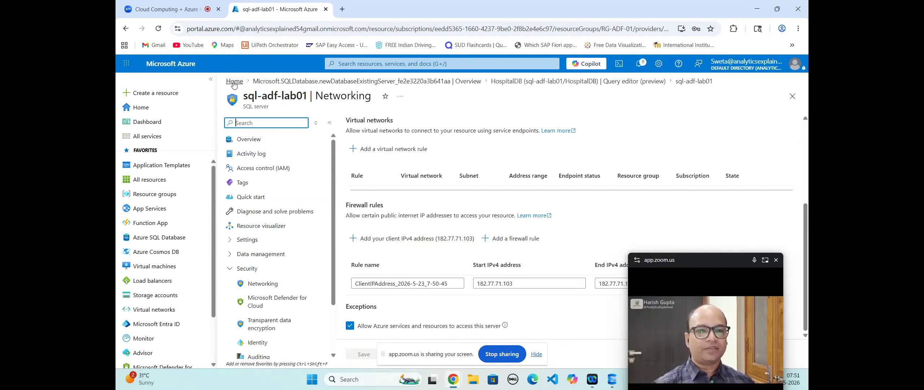
pyautogui.click(271, 83)
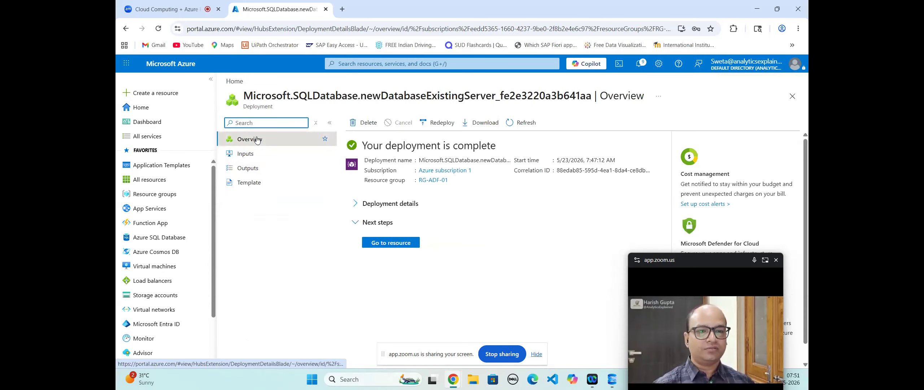
pyautogui.click(384, 245)
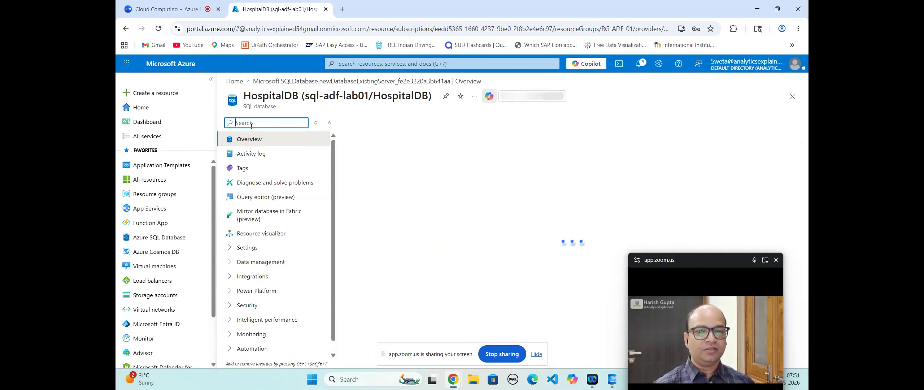
# Step: Open HospitalDB's Query editor (preview) with SQL authentication selected
pyautogui.write('query')
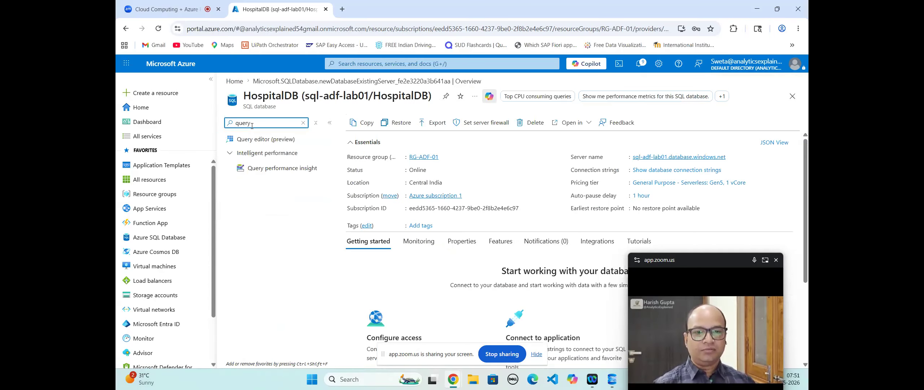
pyautogui.click(259, 141)
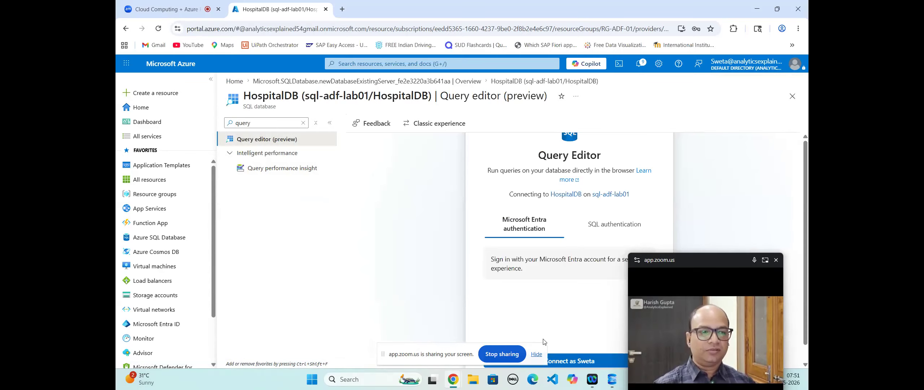
pyautogui.click(614, 224)
pyautogui.click(518, 299)
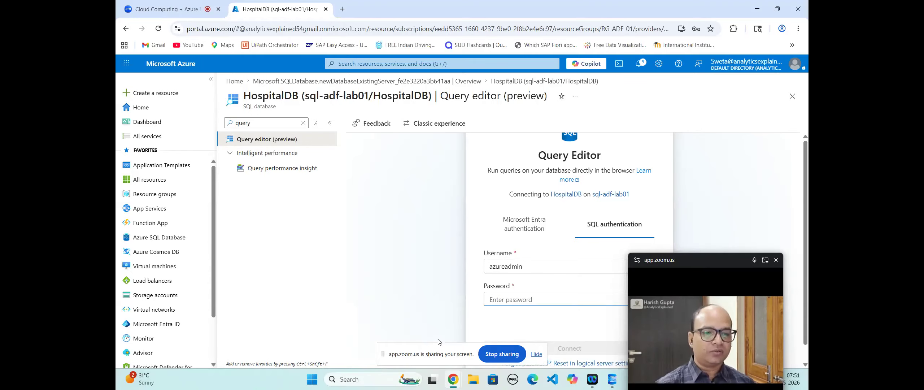
pyautogui.click(509, 353)
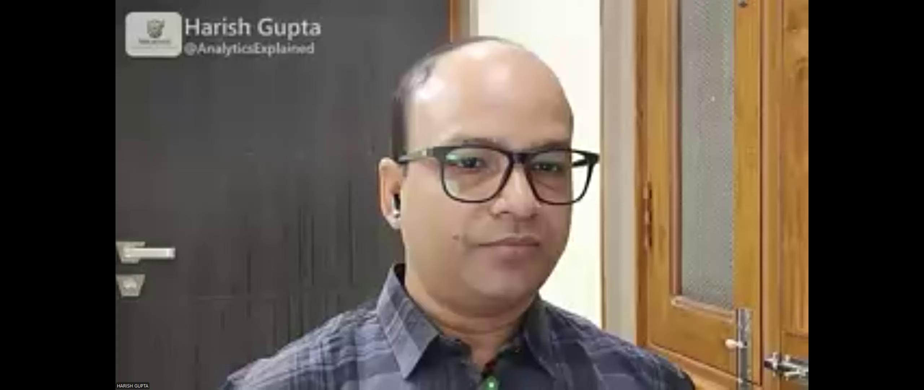
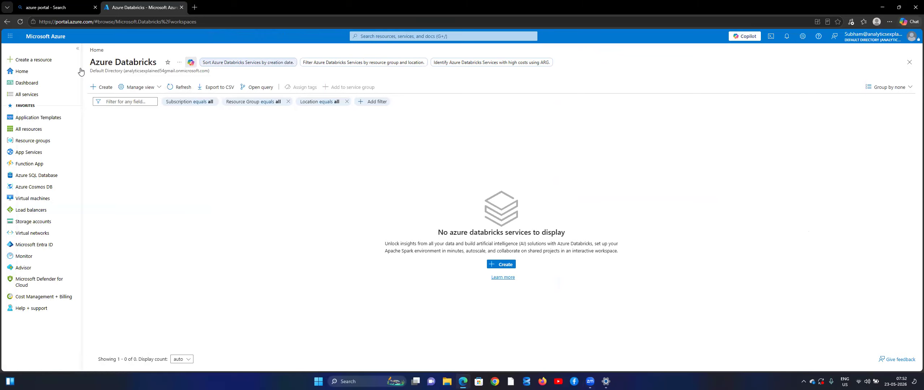
# Step: From Home, search 'sql' and open the SQL Server databases list
pyautogui.click(38, 74)
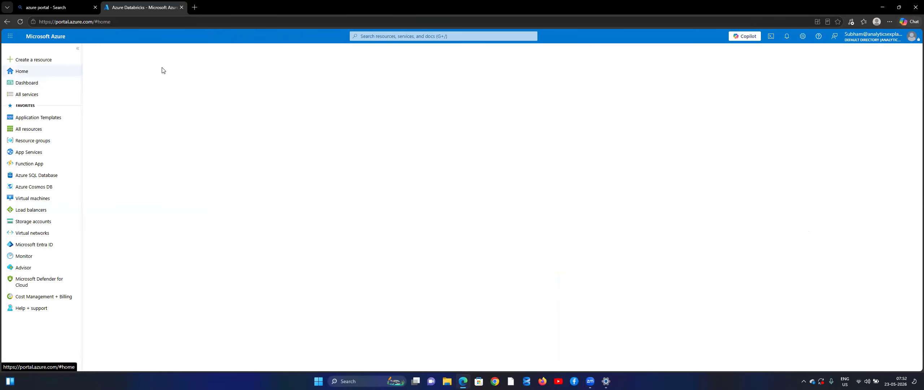
pyautogui.click(406, 37)
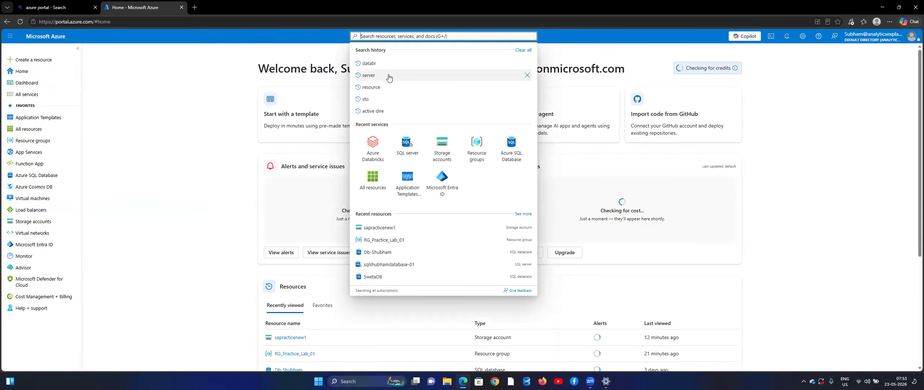
pyautogui.write('sql')
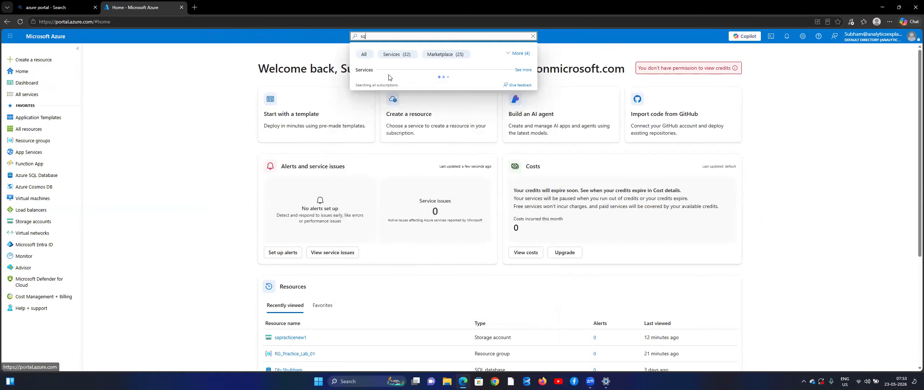
pyautogui.press('Down')
pyautogui.press('Down')
pyautogui.press('Down')
pyautogui.press('Return')
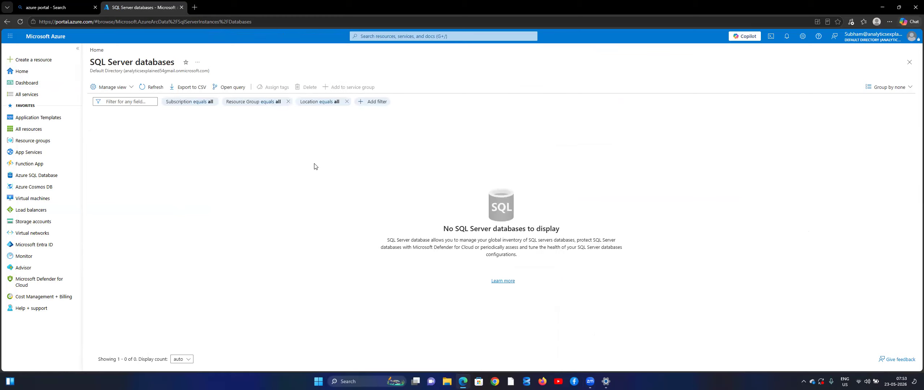
# Step: Reopen the SQL databases list, return Home, and close the leftover search tab
pyautogui.click(38, 71)
pyautogui.click(381, 37)
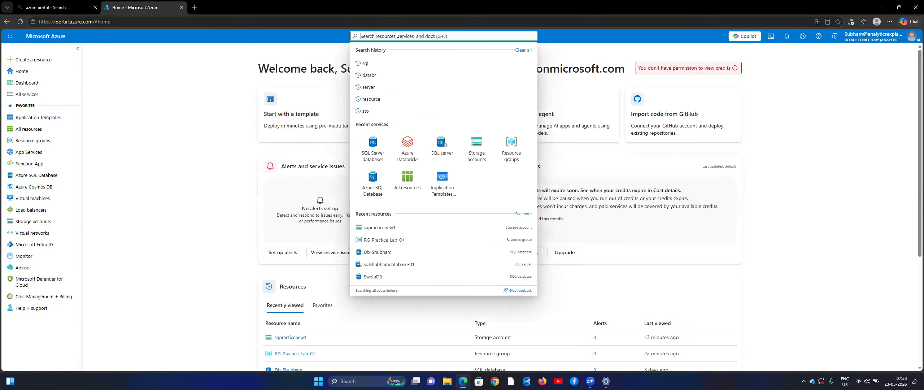
pyautogui.click(366, 149)
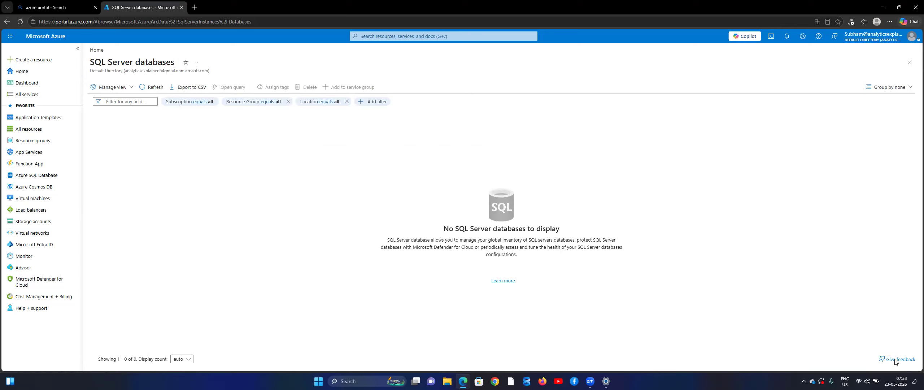
pyautogui.click(30, 74)
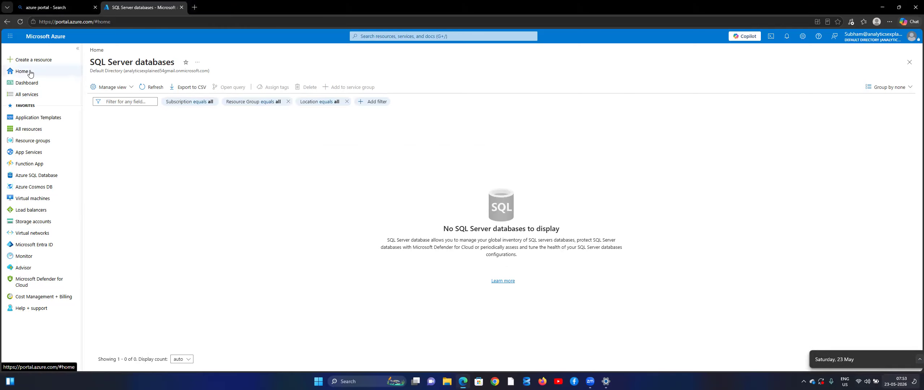
pyautogui.click(95, 8)
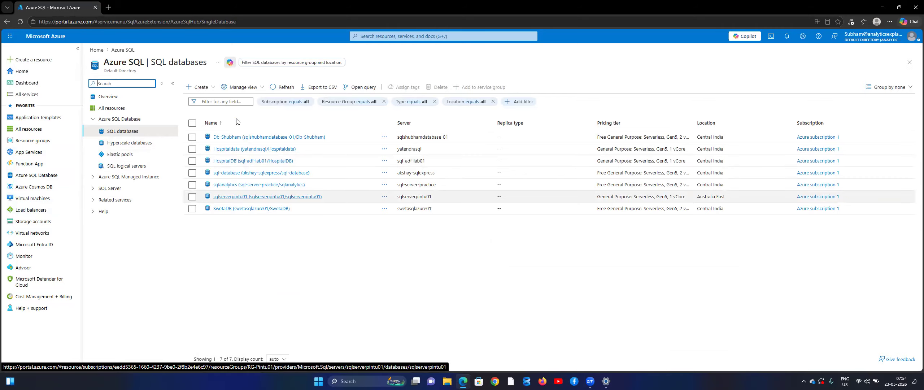
# Step: Open HospitalDB on server sql-adf-lab01 from the SQL databases list
pyautogui.click(233, 162)
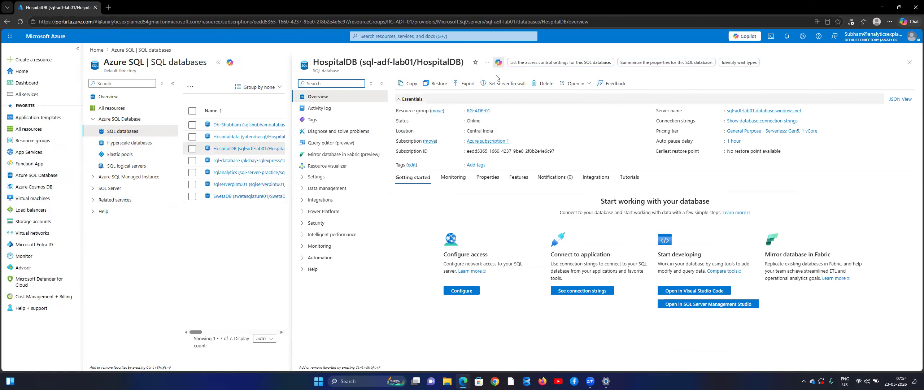
# Step: In Query editor (preview), enter the SQL admin username and correct the password
pyautogui.click(340, 145)
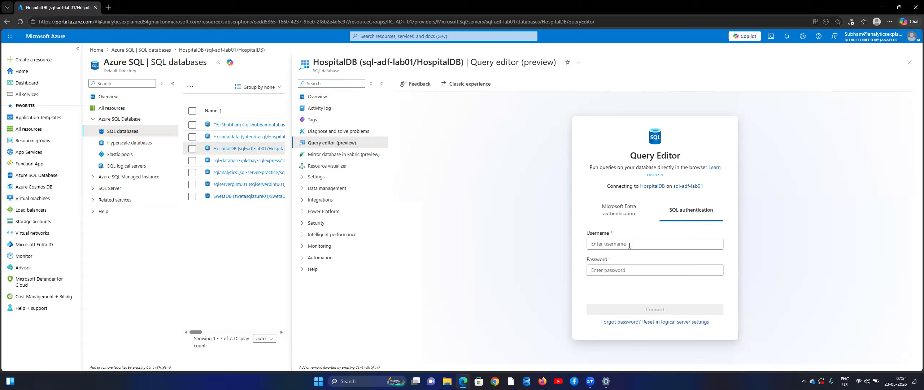
pyautogui.click(629, 245)
pyautogui.write('azureadmin')
pyautogui.press('Tab')
pyautogui.write('••••••')
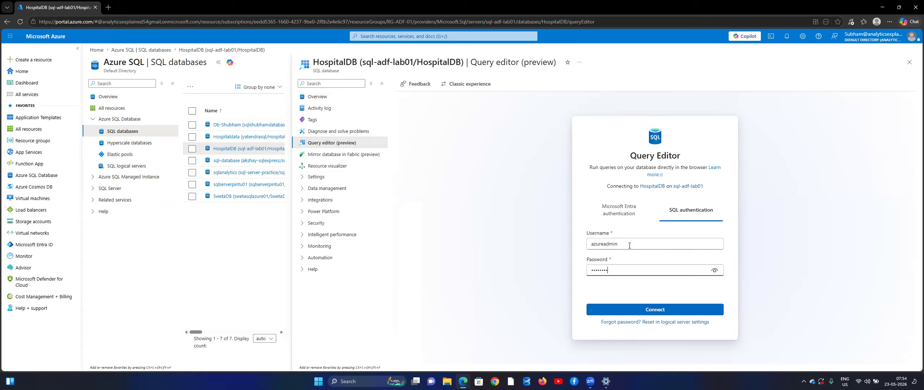
pyautogui.write('•••••')
pyautogui.click(714, 270)
pyautogui.write('@')
pyautogui.press('Right')
pyautogui.write('45')
# Step: Connect, allowlist the client IP on the server firewall, and retry the connection
pyautogui.click(671, 311)
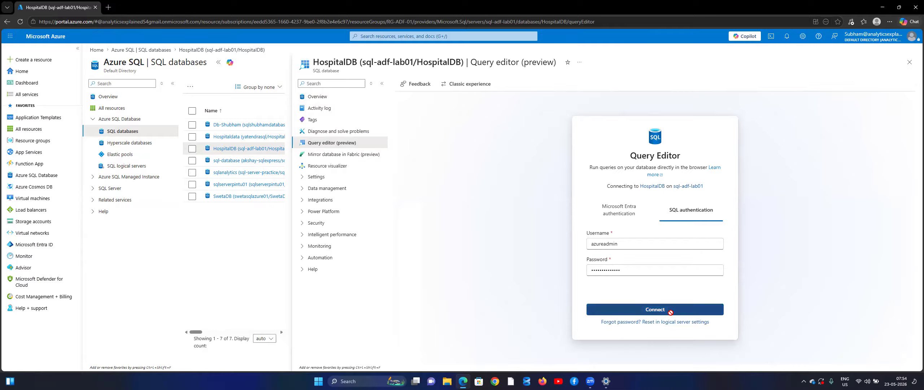
pyautogui.click(673, 309)
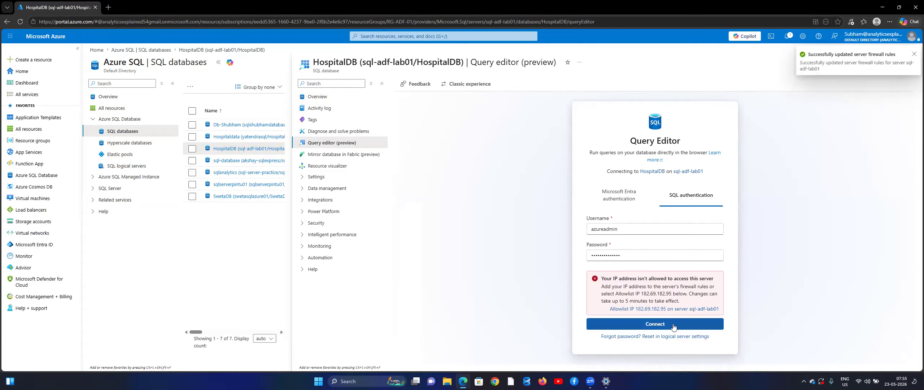
pyautogui.click(673, 324)
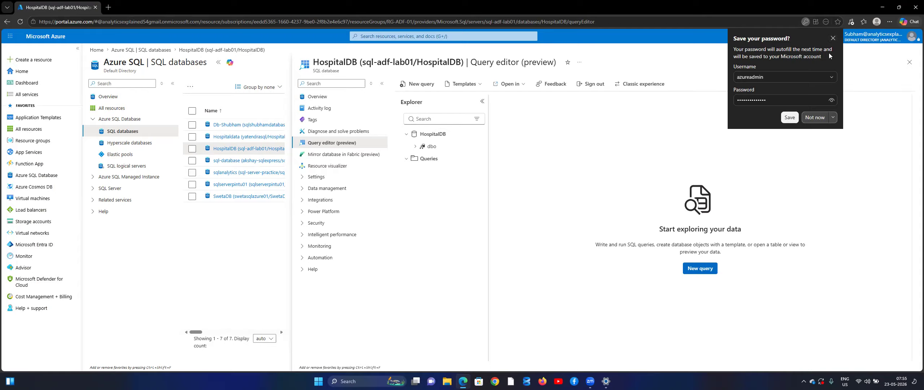
# Step: Dismiss the save-password prompt and run CREATE SCHEMA Hospital in a new query
pyautogui.click(832, 39)
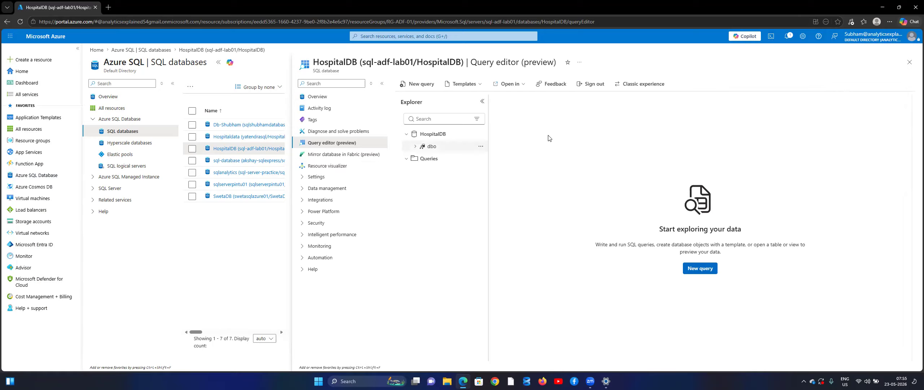
pyautogui.click(702, 268)
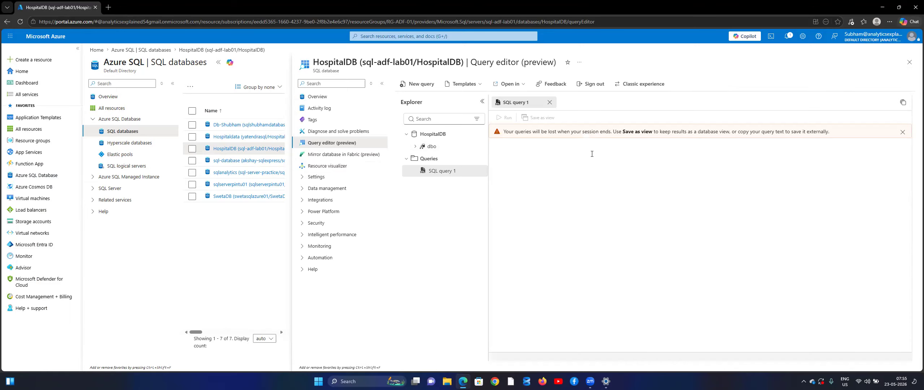
pyautogui.write('Cre')
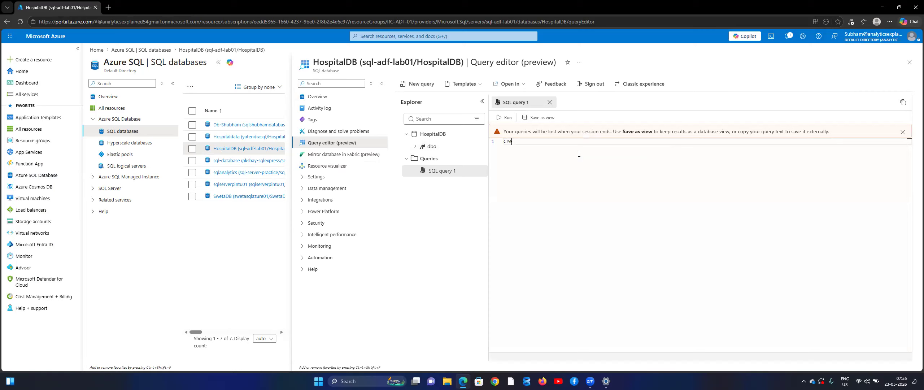
pyautogui.write('sate Sch')
pyautogui.press('Tab')
pyautogui.write('Hospital')
pyautogui.click(498, 117)
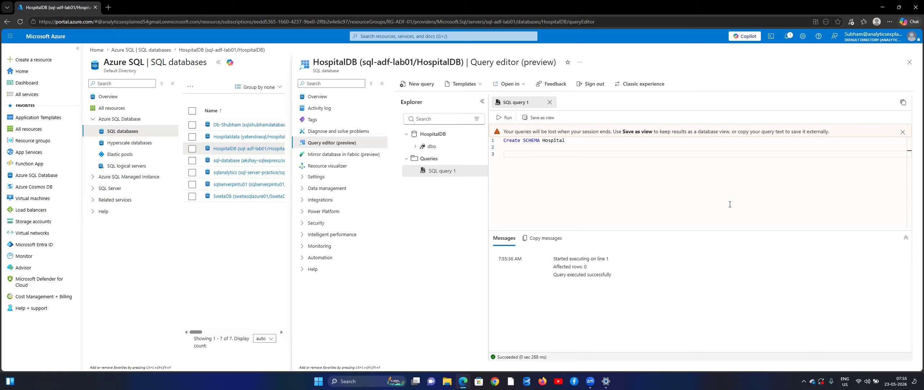
# Step: Replace the schema query with 'Create Table Hospital.Hospital_data'
pyautogui.hotkey('ctrl', 'a')
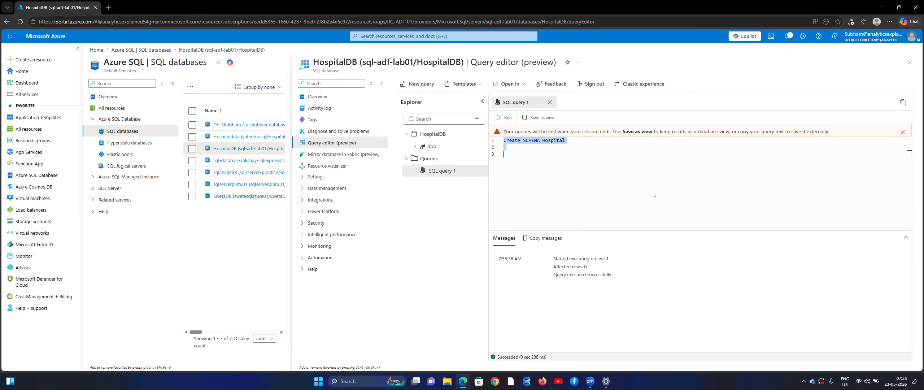
pyautogui.press('BackSpace')
pyautogui.write('Cre')
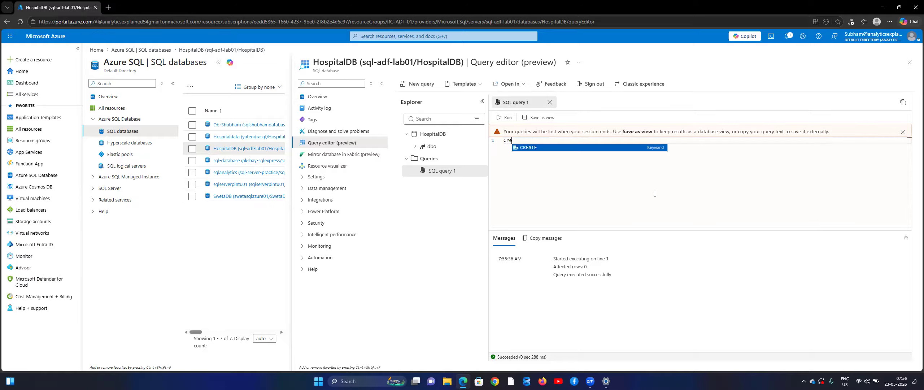
pyautogui.write('ate Table')
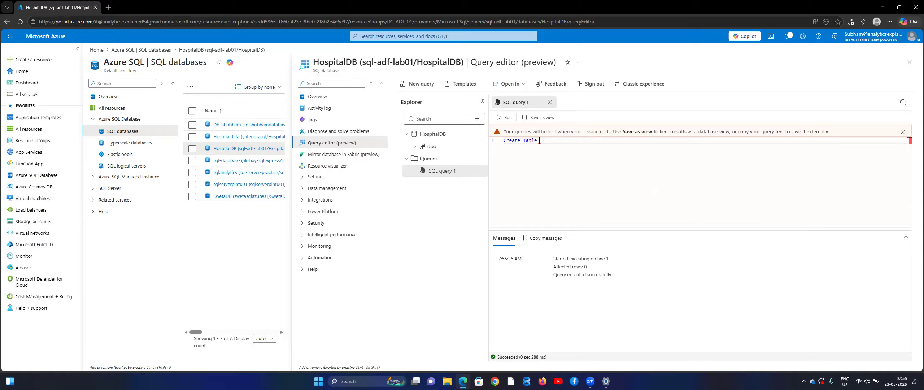
pyautogui.write('Hos')
pyautogui.write('pital.Hospital_data')
# Step: Expand dbo in the object explorer and select the typed table name
pyautogui.click(411, 147)
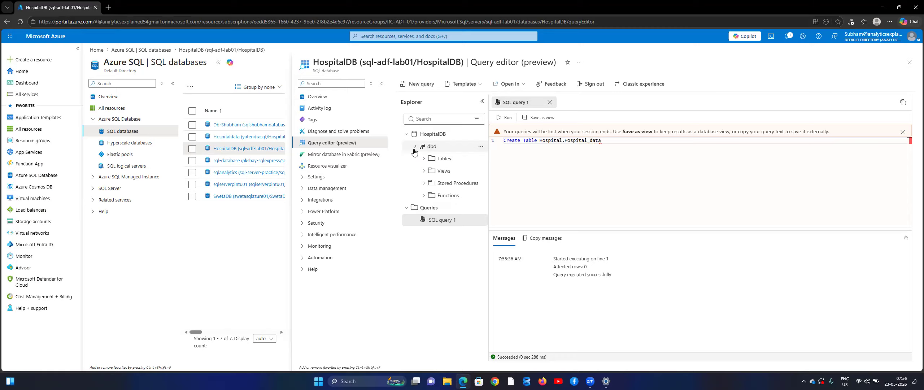
pyautogui.click(536, 143)
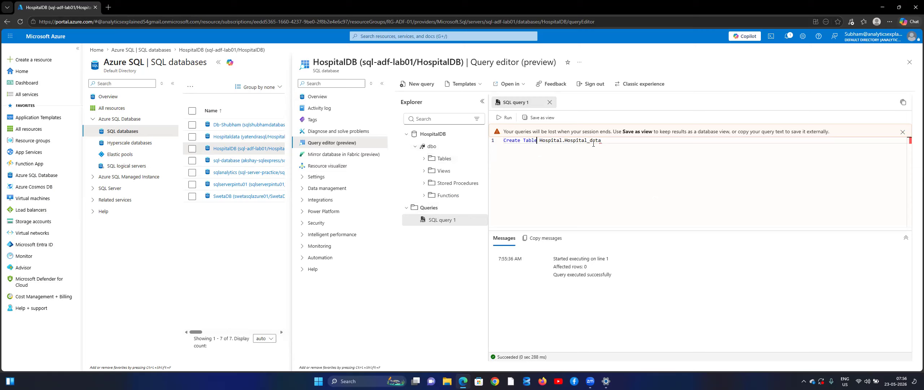
pyautogui.click(609, 144)
pyautogui.moveTo(609, 143); pyautogui.dragTo(539, 141)
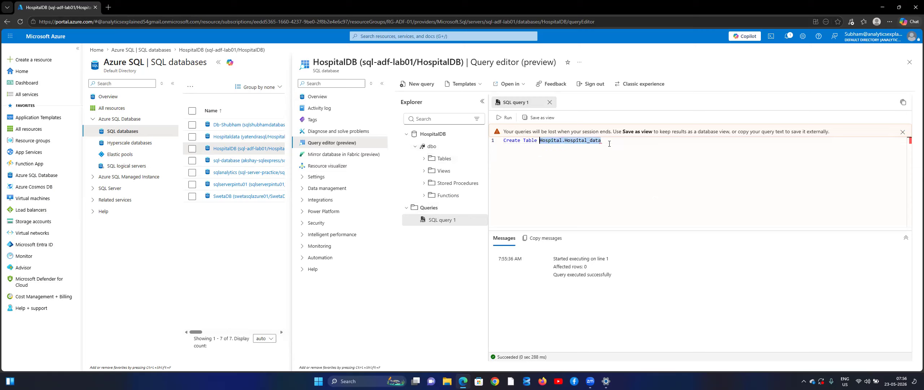
pyautogui.doubleClick(433, 135)
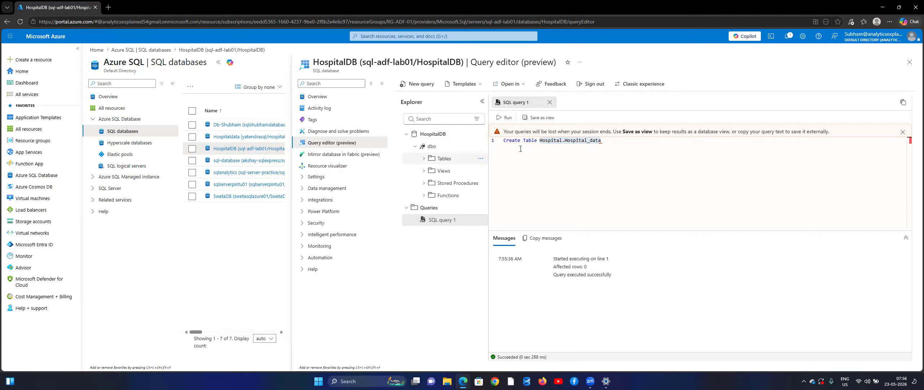
pyautogui.click(614, 145)
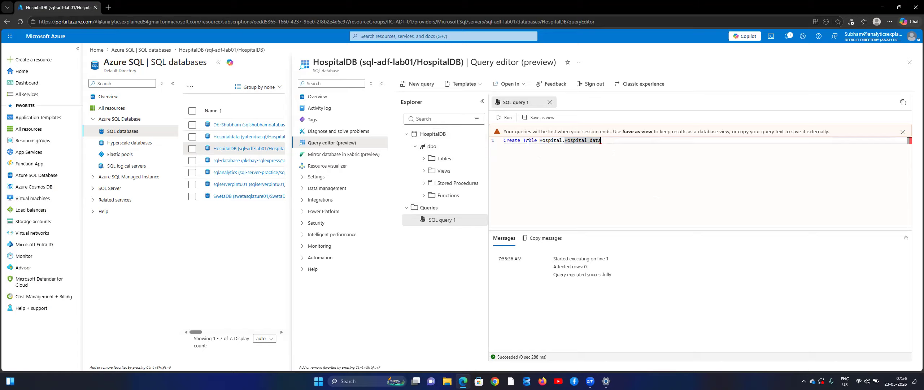
# Step: Correct the table name to Hospital.hospital_data and start a new line
pyautogui.hotkey('ctrl', 'Left')
pyautogui.hotkey('ctrl', 'Left')
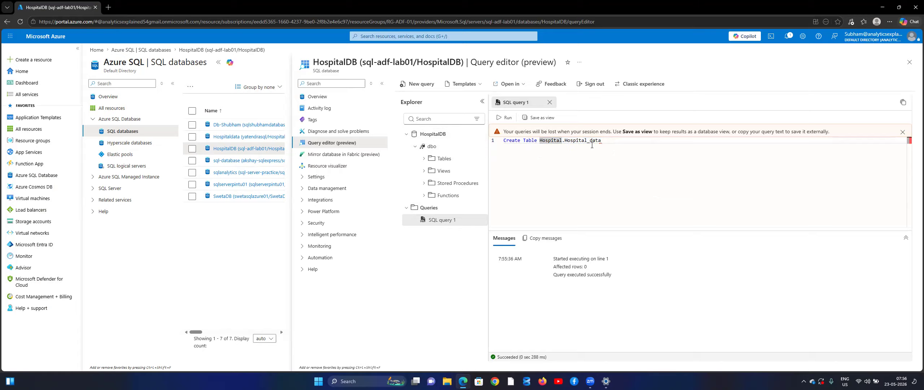
pyautogui.press('BackSpace')
pyautogui.press('Delete')
pyautogui.write('Ho')
pyautogui.press('BackSpace')
pyautogui.press('BackSpace')
pyautogui.write('h')
pyautogui.press('BackSpace')
pyautogui.press('Left')
pyautogui.press('Left')
pyautogui.press('Left')
pyautogui.press('Left')
pyautogui.press('Delete')
pyautogui.write('.hospital_')
pyautogui.press('Return')
pyautogui.press('Return')
# Step: Open hospital_data from the Desktop\Analytics folder in File Explorer
pyautogui.click(447, 381)
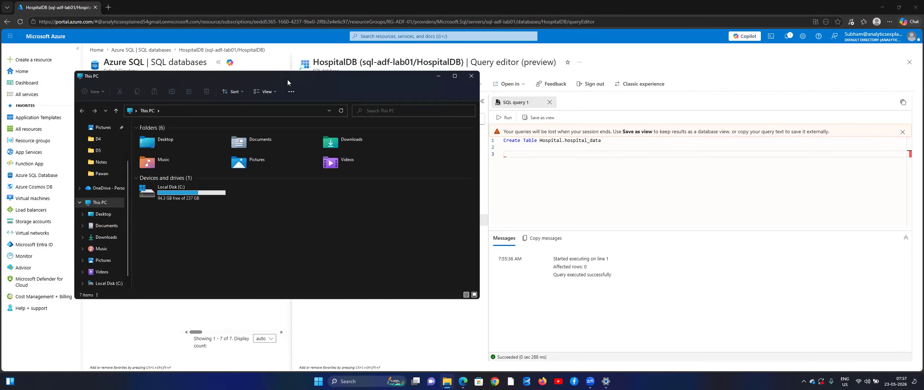
pyautogui.moveTo(287, 83); pyautogui.dragTo(529, 83)
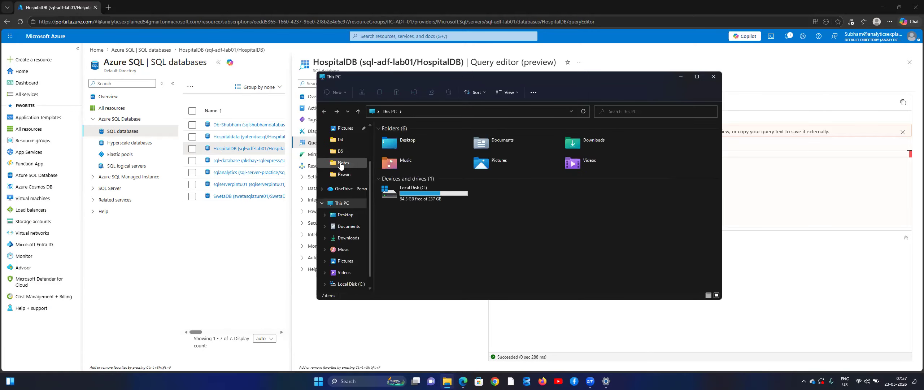
pyautogui.click(343, 142)
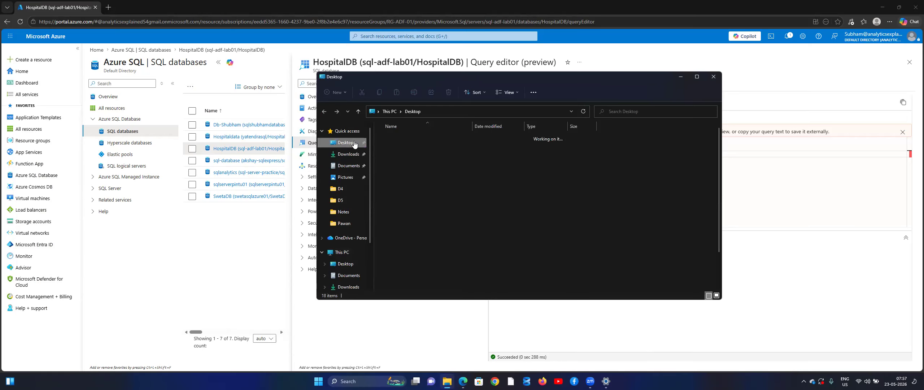
pyautogui.click(397, 160)
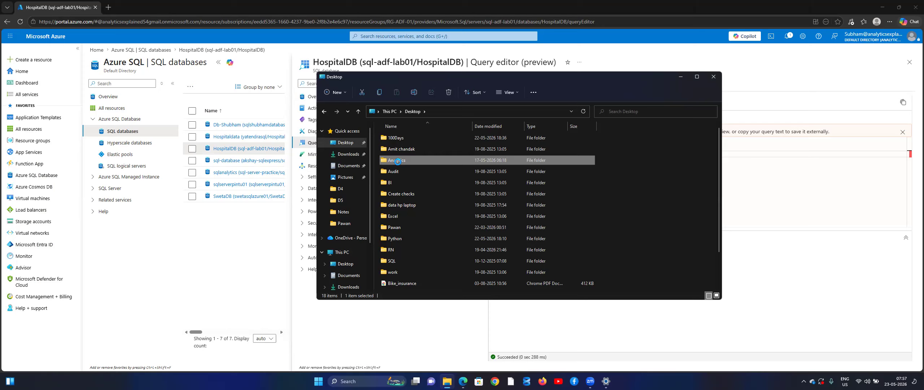
pyautogui.doubleClick(397, 162)
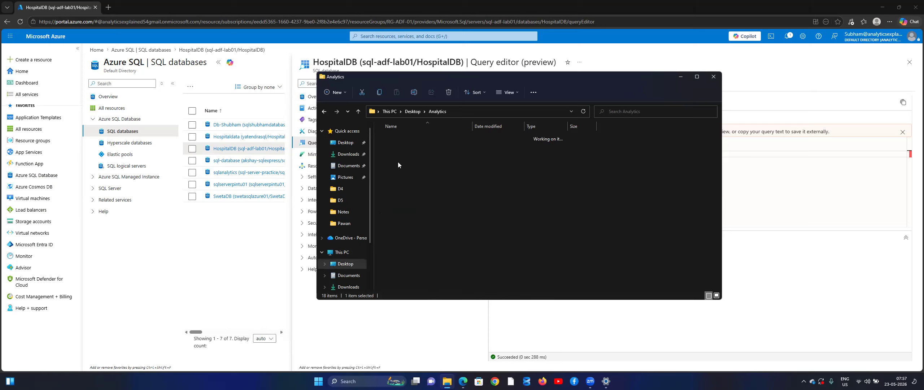
pyautogui.click(406, 140)
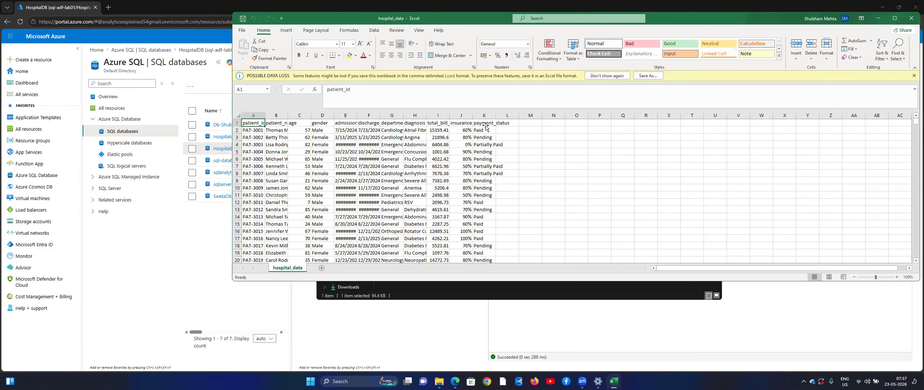
# Step: Paste the A1:K1 headers transposed into a new sheet's column A and copy A1:A11
pyautogui.moveTo(486, 125); pyautogui.dragTo(253, 124)
pyautogui.hotkey('ctrl', 'c')
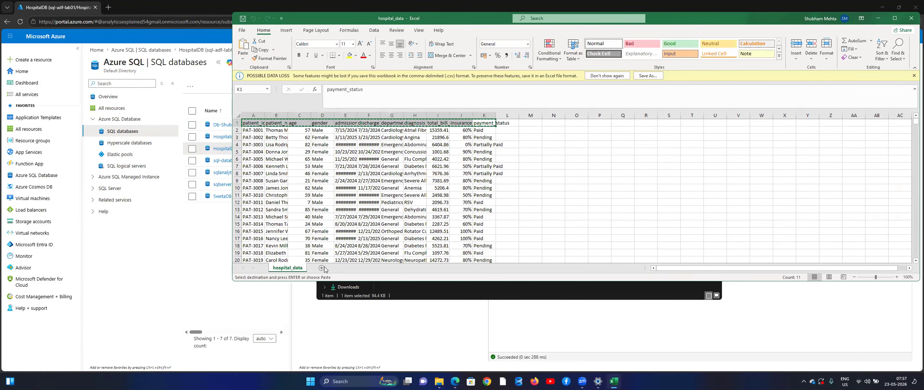
pyautogui.click(322, 267)
pyautogui.hotkey('alt', 'h')
pyautogui.press('v')
pyautogui.press('t')
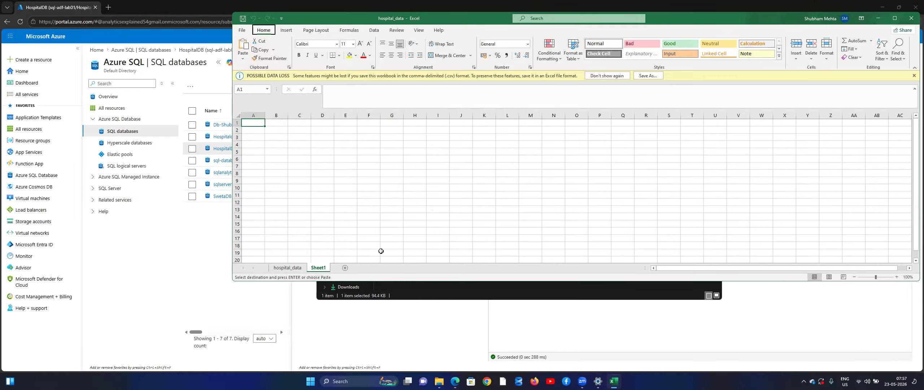
pyautogui.press('Up')
pyautogui.hotkey('ctrl', 'shift', 'Down')
pyautogui.hotkey('ctrl', 'c')
pyautogui.hotkey('alt', 'Tab')
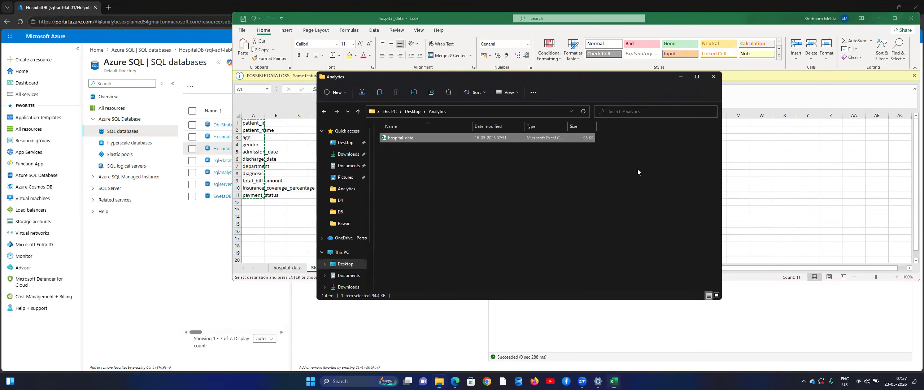
pyautogui.hotkey('alt', 'Tab')
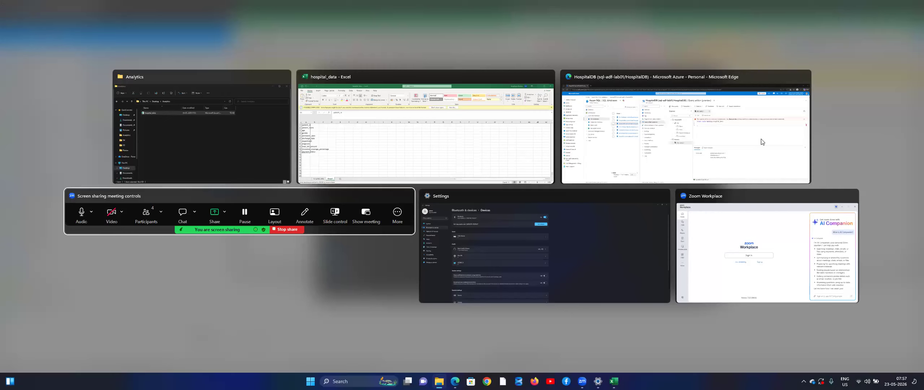
# Step: Paste the eleven column names below the Create Table line in the query editor
pyautogui.click(671, 142)
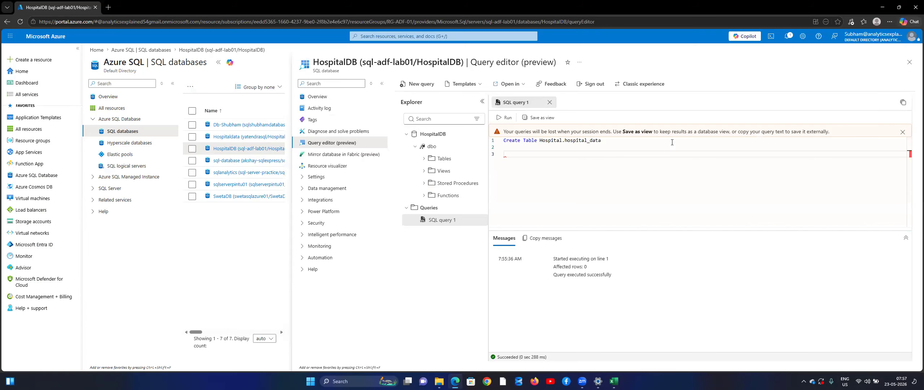
pyautogui.hotkey('ctrl', 'v')
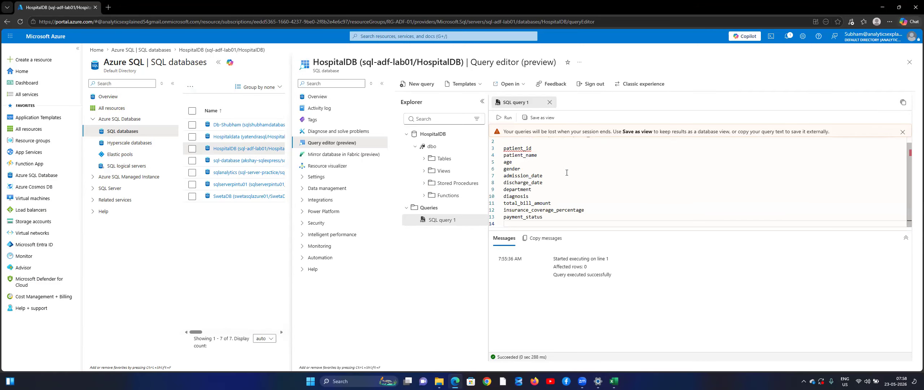
pyautogui.scroll(1, 567, 173)
pyautogui.click(557, 151)
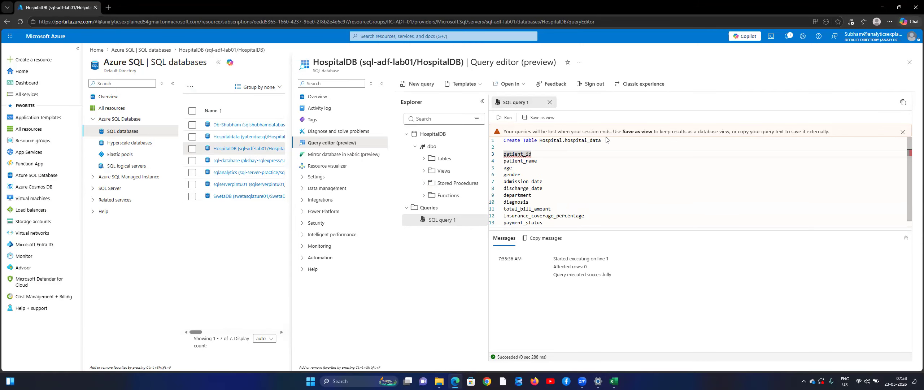
pyautogui.click(607, 139)
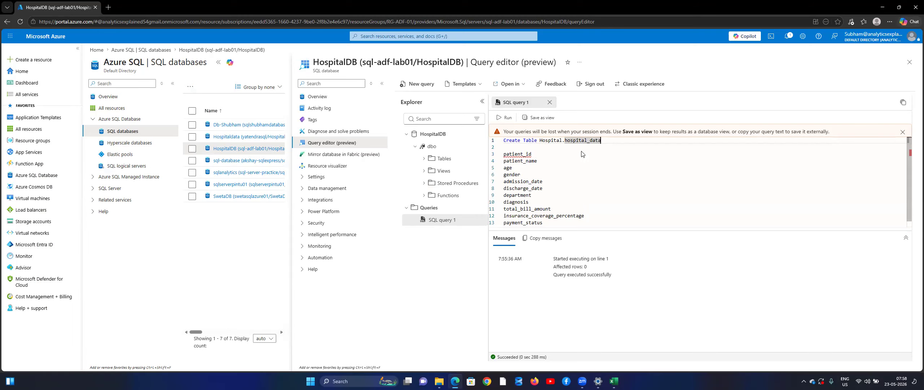
pyautogui.hotkey('alt', 'Tab')
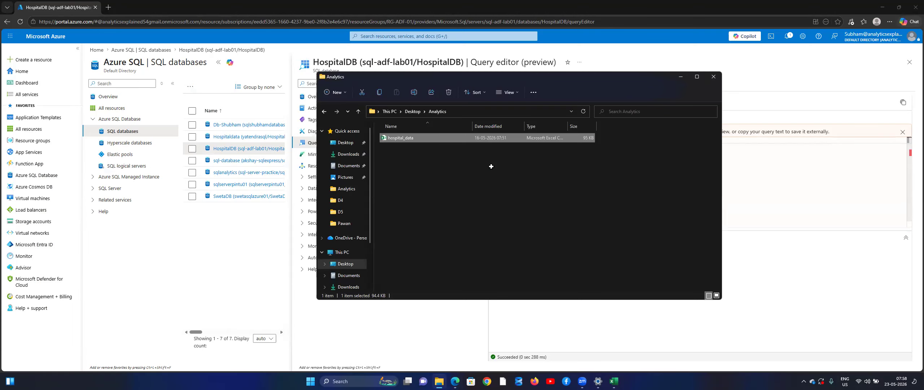
# Step: Autofit column A and enter varchar (50) in B1 beside patient_id
pyautogui.hotkey('alt', 'Tab')
pyautogui.click(277, 120)
pyautogui.press('Escape')
pyautogui.press('Left')
pyautogui.hotkey('ctrl', 'space')
pyautogui.hotkey('alt', 'h')
pyautogui.press('o')
pyautogui.press('i')
pyautogui.press('Up')
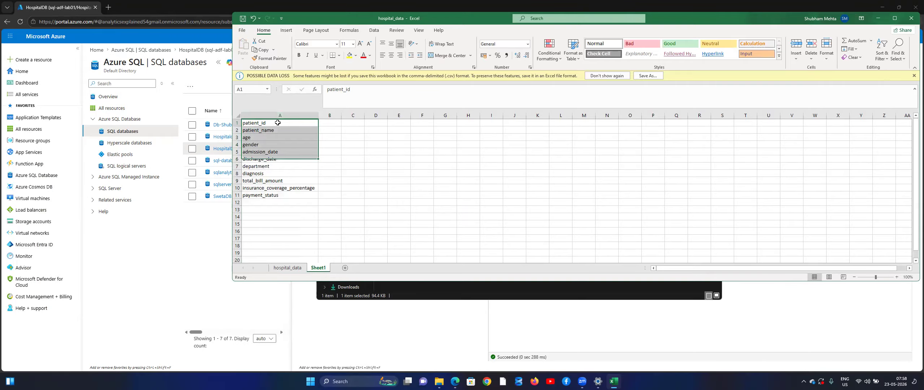
pyautogui.press('Right')
pyautogui.write('Varchar')
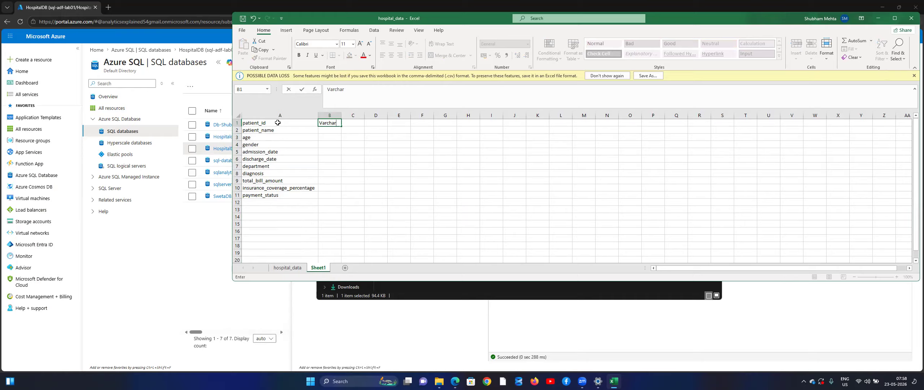
pyautogui.write(',50')
pyautogui.press('BackSpace')
pyautogui.press('BackSpace')
pyautogui.press('BackSpace')
pyautogui.write('(')
pyautogui.hotkey('shift', 'Home')
pyautogui.press('Right')
pyautogui.write('vs')
pyautogui.press('BackSpace')
pyautogui.write('archar')
pyautogui.press('Delete')
pyautogui.press('Delete')
pyautogui.press('Delete')
pyautogui.press('Delete')
pyautogui.press('Delete')
pyautogui.press('Delete')
pyautogui.press('Delete')
pyautogui.press('Delete')
pyautogui.press('Return')
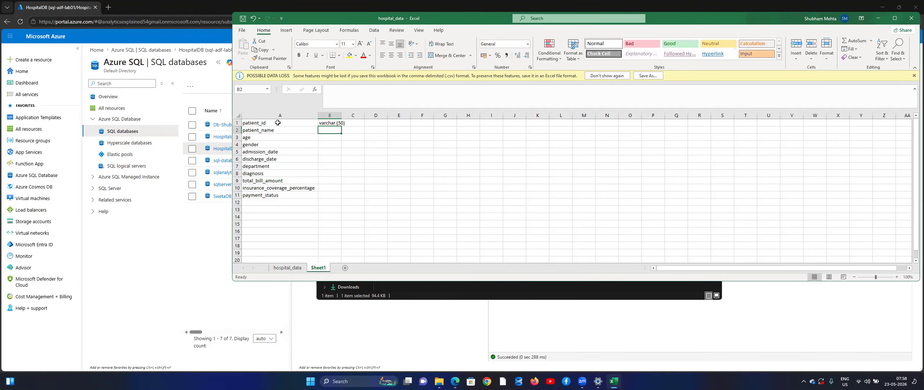
# Step: Copy B1 to B2 and change it to varchar (250) for patient_name
pyautogui.press('Up')
pyautogui.hotkey('ctrl', 'c')
pyautogui.press('Down')
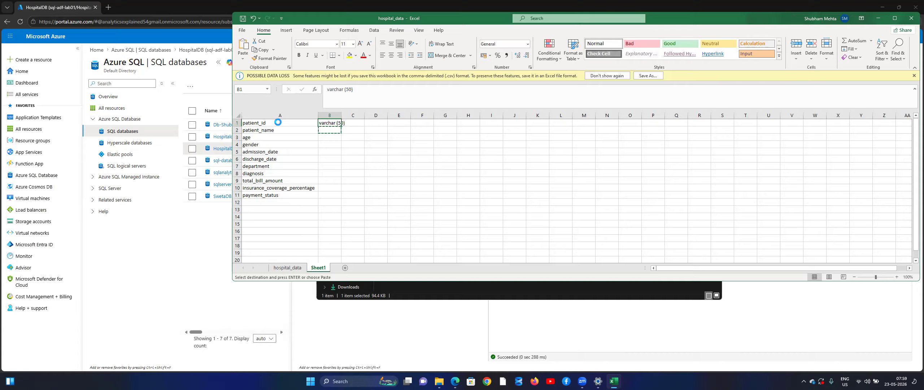
pyautogui.hotkey('ctrl', 'v')
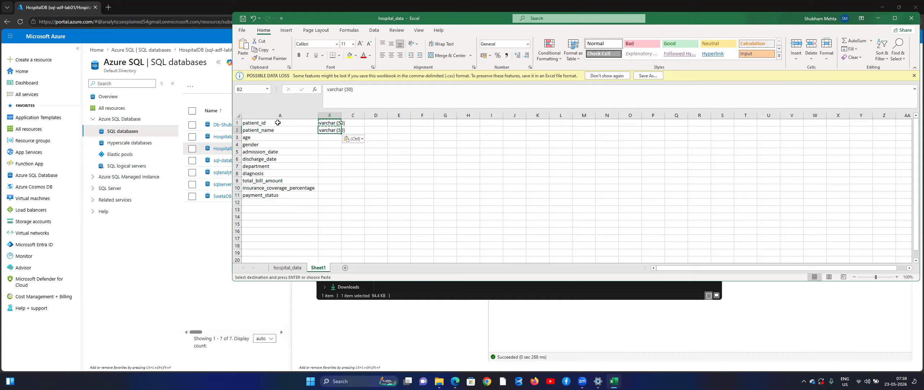
pyautogui.press('F2')
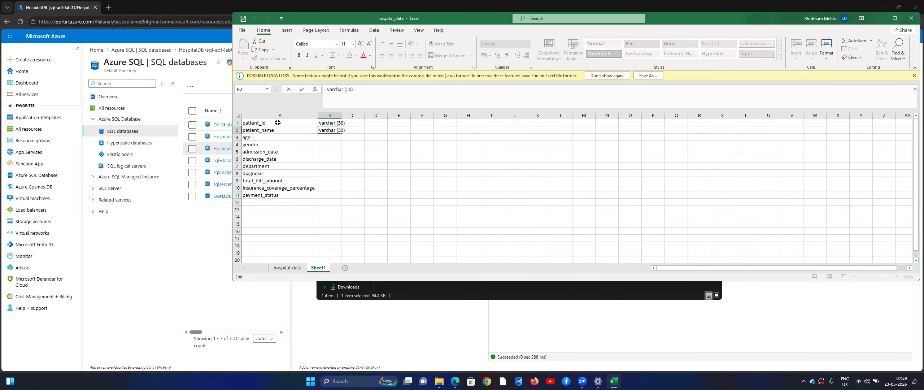
pyautogui.write('2')
pyautogui.press('Return')
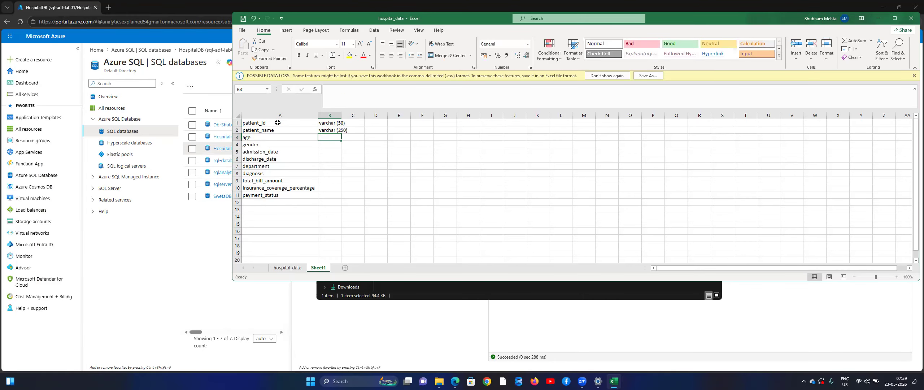
# Step: Autofit column B and enter int in B3 as the age type
pyautogui.press('Up')
pyautogui.hotkey('ctrl', 'space')
pyautogui.hotkey('alt', 'h')
pyautogui.press('o')
pyautogui.press('i')
pyautogui.press('Down')
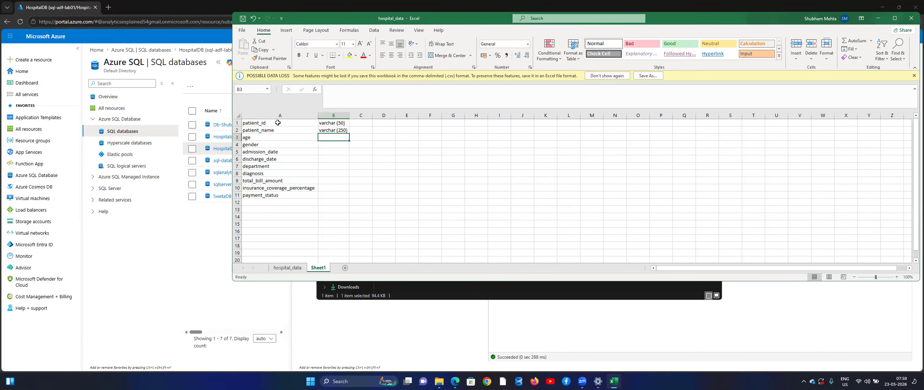
pyautogui.write('int')
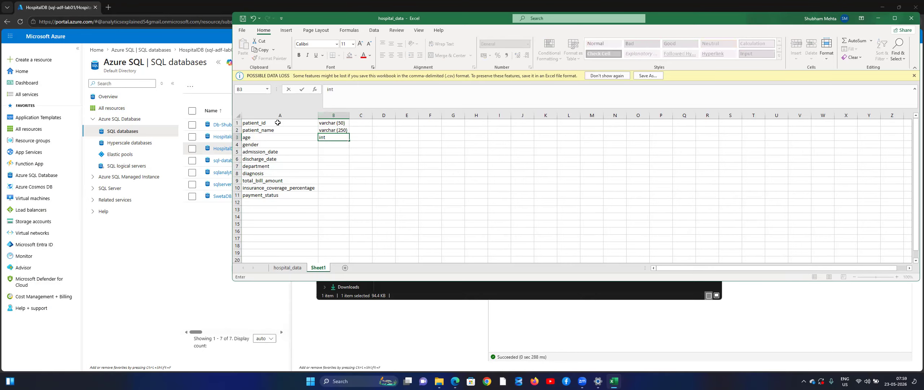
pyautogui.press('Return')
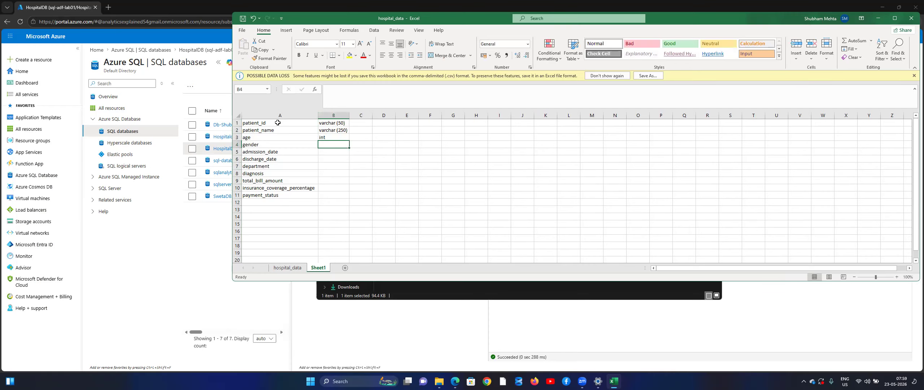
pyautogui.press('Up')
pyautogui.press('Up')
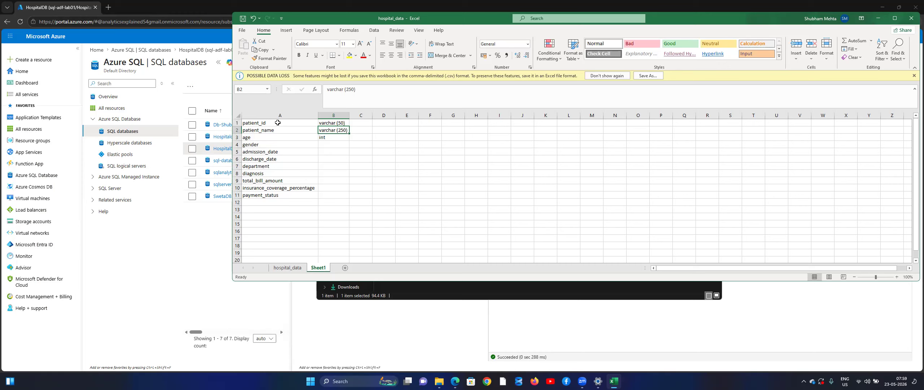
pyautogui.press('Down')
pyautogui.press('Up')
pyautogui.press('Up')
# Step: End the first three column types with commas and give gender varchar (50)
pyautogui.press('F2')
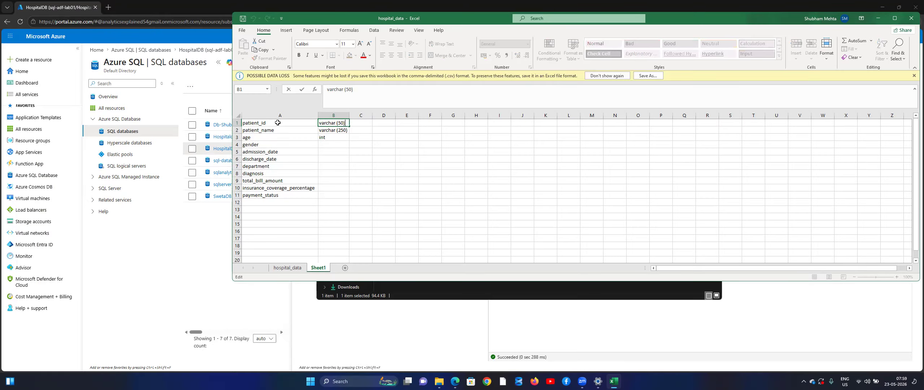
pyautogui.press('Return')
pyautogui.press('F2')
pyautogui.write(',')
pyautogui.press('Return')
pyautogui.press('F2')
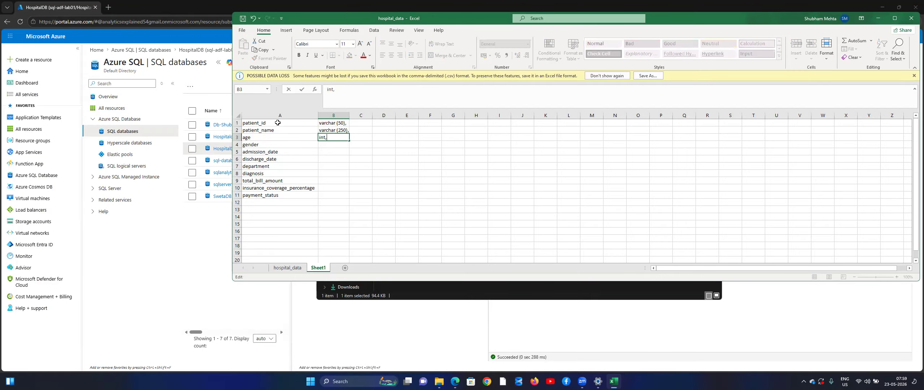
pyautogui.press('Return')
pyautogui.press('Up')
pyautogui.press('Up')
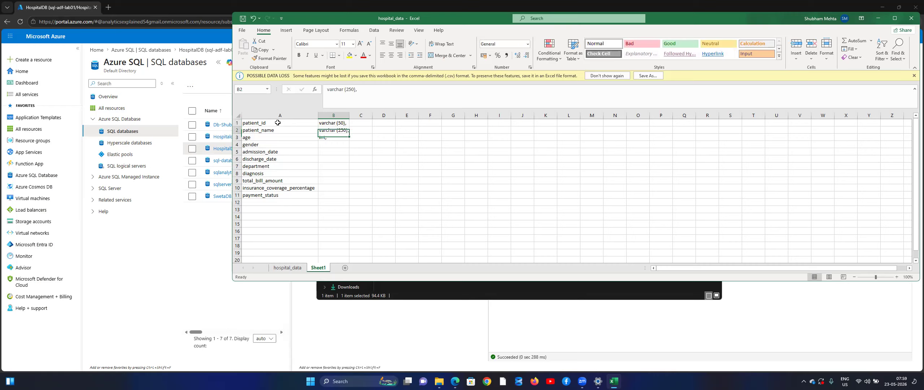
pyautogui.hotkey('ctrl', 'c')
pyautogui.press('Down')
pyautogui.press('Down')
pyautogui.hotkey('ctrl', 'v')
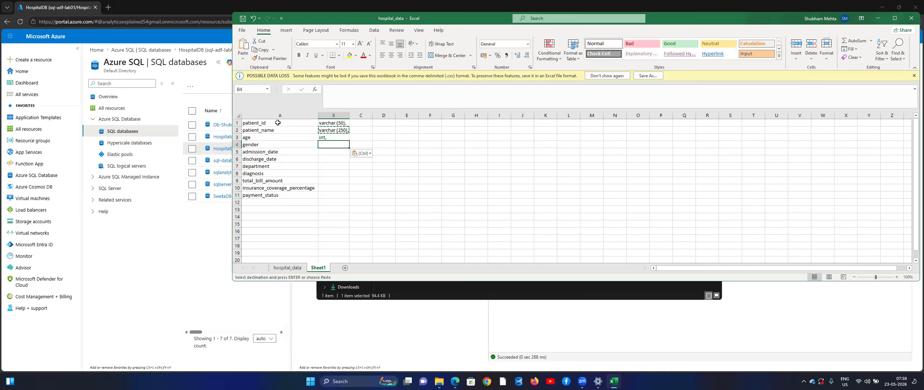
pyautogui.press('F2')
pyautogui.press('BackSpace')
pyautogui.hotkey('ctrl', 'Return')
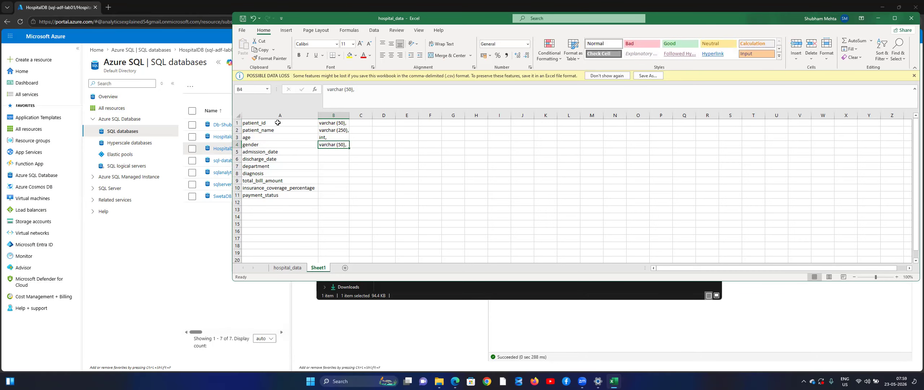
# Step: Make admission_date and discharge_date date, and department and diagnosis varchar (250)
pyautogui.press('Down')
pyautogui.write('dat')
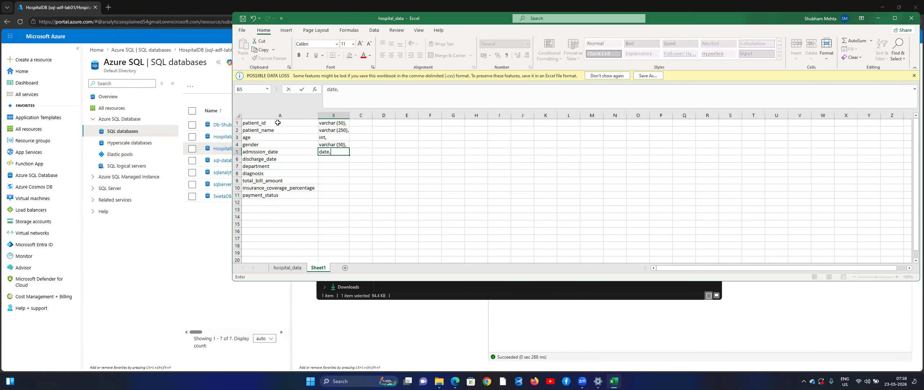
pyautogui.press('Return')
pyautogui.press('Up')
pyautogui.hotkey('ctrl', 'c')
pyautogui.press('Down')
pyautogui.hotkey('ctrl', 'v')
pyautogui.press('Down')
pyautogui.press('Up')
pyautogui.press('Up')
pyautogui.press('Up')
pyautogui.hotkey('ctrl', 'c')
pyautogui.press('Down')
pyautogui.press('Up')
pyautogui.press('Up')
pyautogui.press('Up')
pyautogui.hotkey('ctrl', 'c')
pyautogui.press('Down')
pyautogui.press('Down')
pyautogui.press('Down')
pyautogui.press('Down')
pyautogui.press('Down')
pyautogui.hotkey('ctrl', 'v')
pyautogui.press('Down')
pyautogui.hotkey('ctrl', 'v')
pyautogui.press('Down')
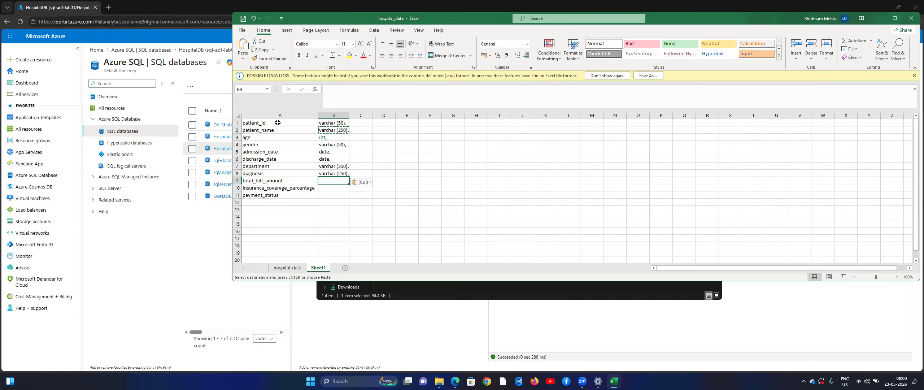
# Step: Set total_bill_amount's type to decimal(10,2) with a trailing comma
pyautogui.write('decimal')
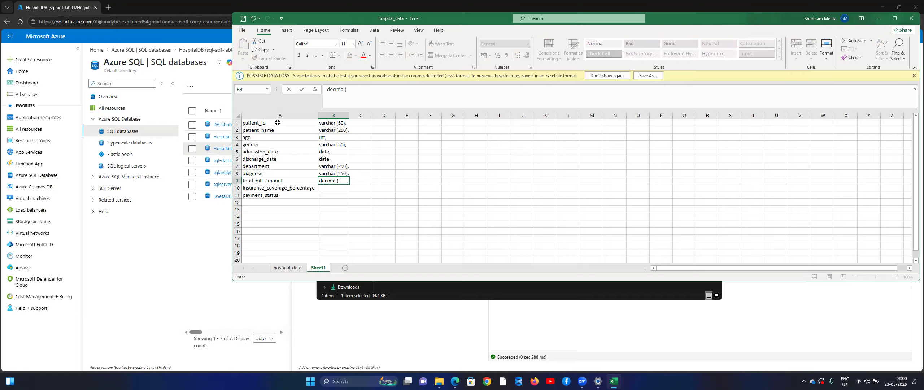
pyautogui.write('(10,2)')
pyautogui.press('Return')
pyautogui.press('Up')
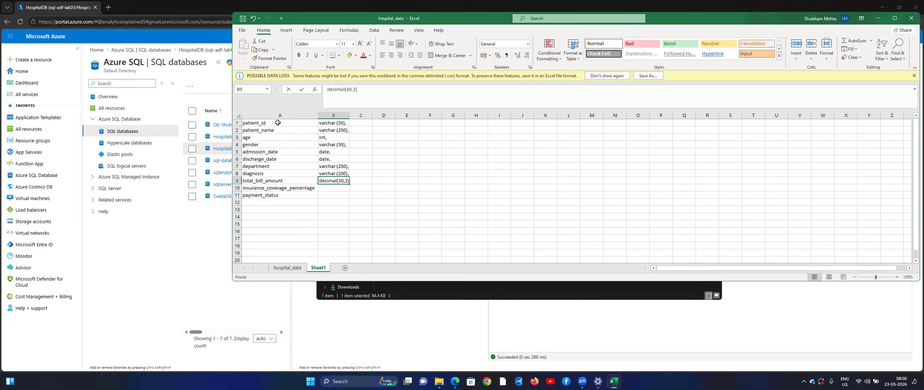
pyautogui.press('F2')
pyautogui.press('Return')
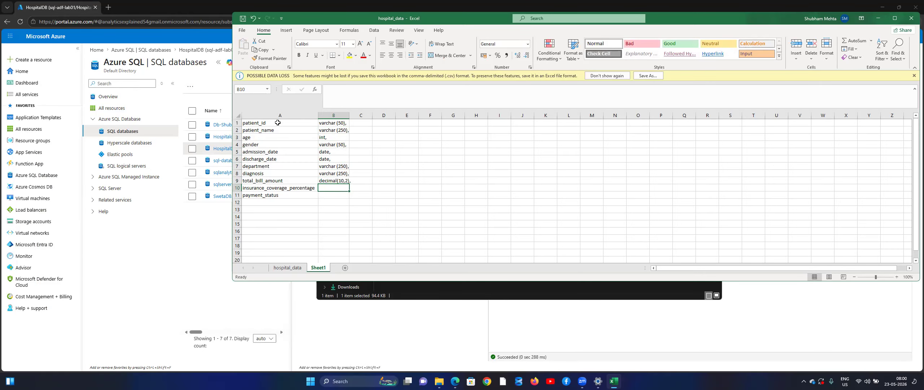
# Step: Give the last two columns varchar (50), dropping the final trailing comma
pyautogui.press('Up')
pyautogui.press('Up')
pyautogui.press('Up')
pyautogui.press('Up')
pyautogui.press('Up')
pyautogui.press('Up')
pyautogui.press('Up')
pyautogui.press('Up')
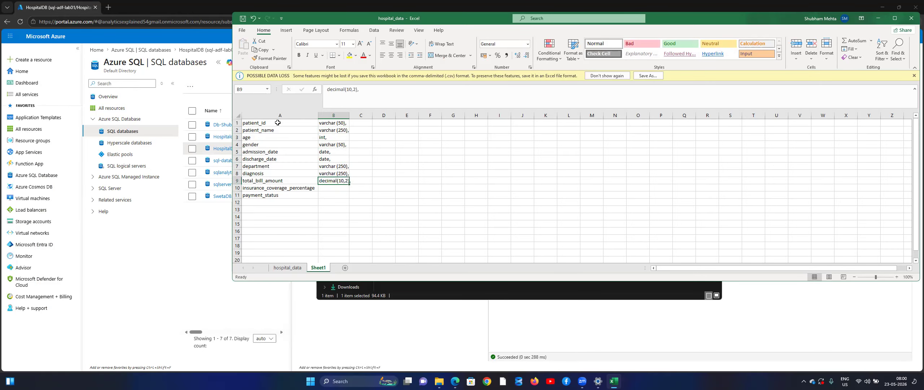
pyautogui.press('Up')
pyautogui.hotkey('ctrl', 'c')
pyautogui.hotkey('ctrl', 'Down')
pyautogui.hotkey('ctrl', 'Down')
pyautogui.hotkey('ctrl', 'Up')
pyautogui.hotkey('ctrl', 'Up')
pyautogui.press('Down')
pyautogui.press('Down')
pyautogui.press('Down')
pyautogui.press('Down')
pyautogui.press('Down')
pyautogui.press('Down')
pyautogui.press('Down')
pyautogui.press('Down')
pyautogui.press('Down')
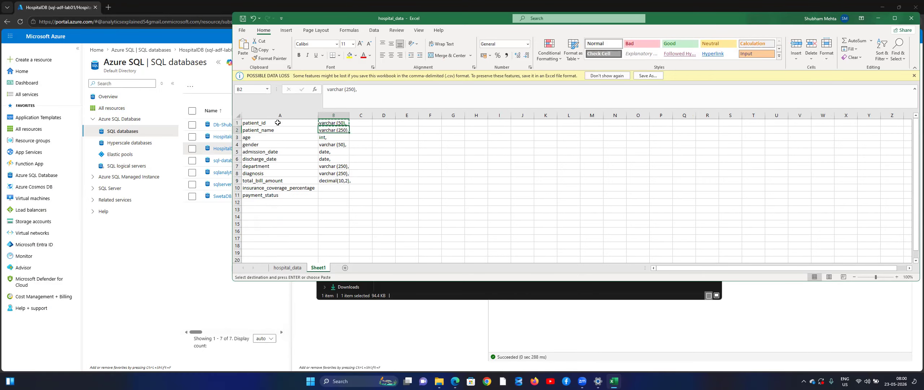
pyautogui.hotkey('ctrl', 'v')
pyautogui.press('Down')
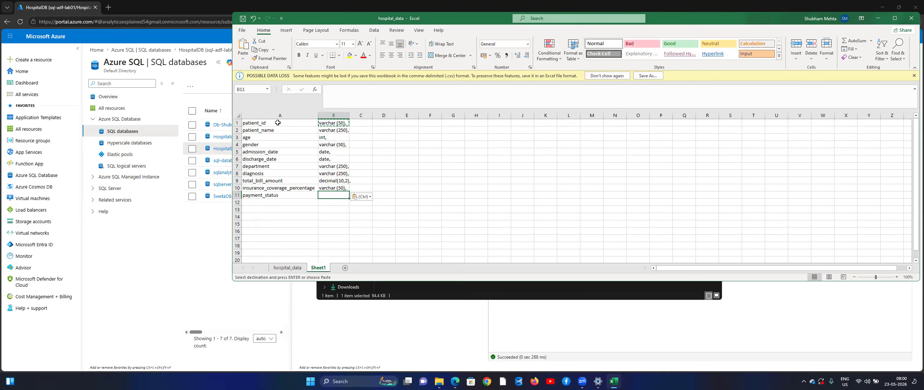
pyautogui.hotkey('ctrl', 'v')
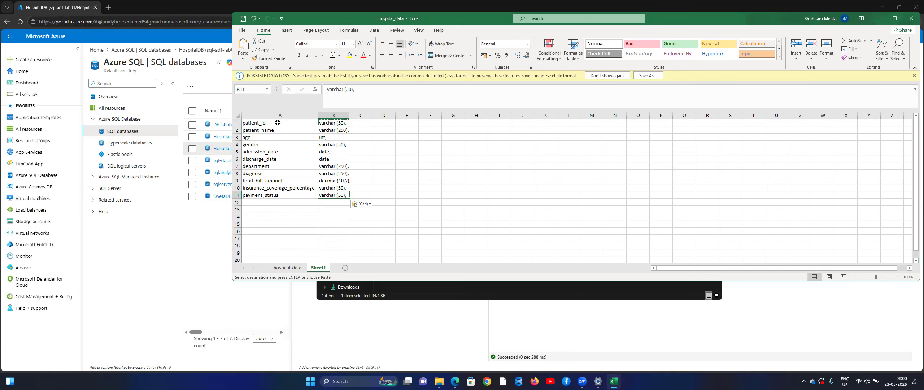
pyautogui.press('F2')
pyautogui.press('BackSpace')
pyautogui.press('Return')
# Step: Copy the full A1:B11 list of column names and types
pyautogui.hotkey('ctrl', 'Up')
pyautogui.hotkey('ctrl', 'Up')
pyautogui.press('Left')
pyautogui.hotkey('ctrl', 'shift', 'Right')
pyautogui.hotkey('ctrl', 'shift', 'Down')
pyautogui.hotkey('ctrl', 'c')
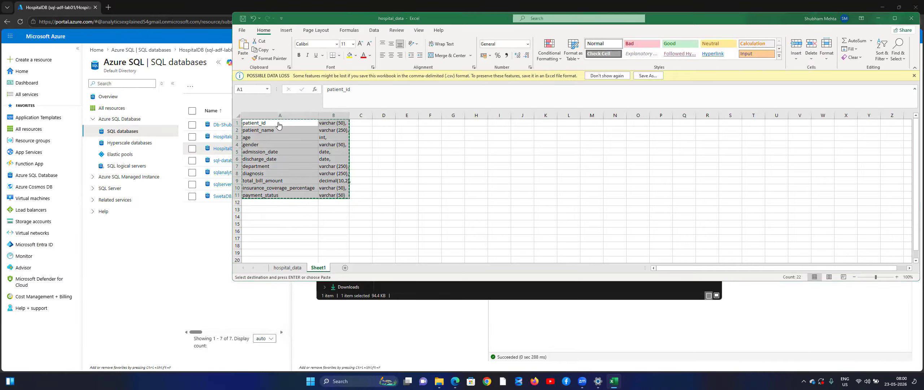
pyautogui.hotkey('alt', 'Tab')
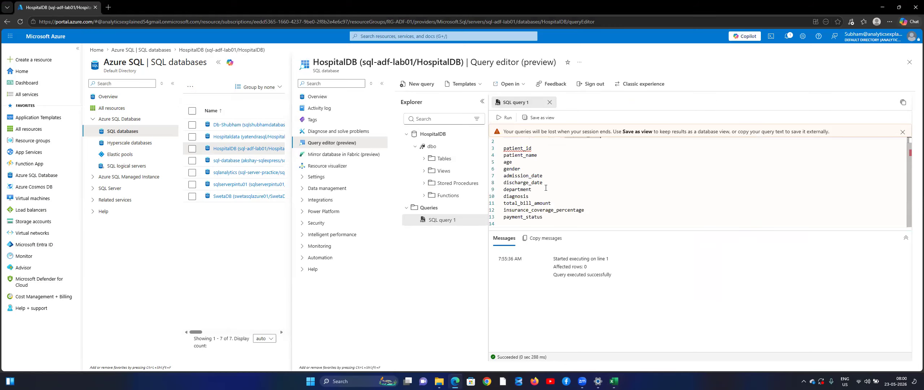
# Step: Replace the bare column names with the copied typed definitions, wrapped in parentheses
pyautogui.moveTo(551, 222); pyautogui.dragTo(503, 148)
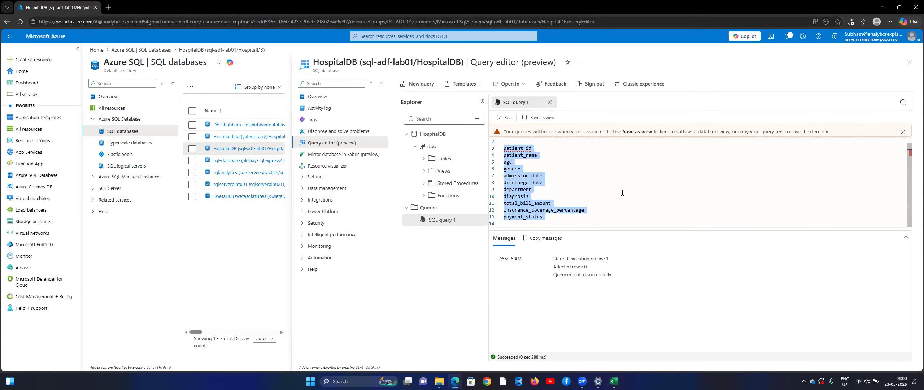
pyautogui.hotkey('ctrl', 'v')
pyautogui.scroll(1, 622, 188)
pyautogui.click(614, 144)
pyautogui.write('(')
pyautogui.scroll(-1, 614, 144)
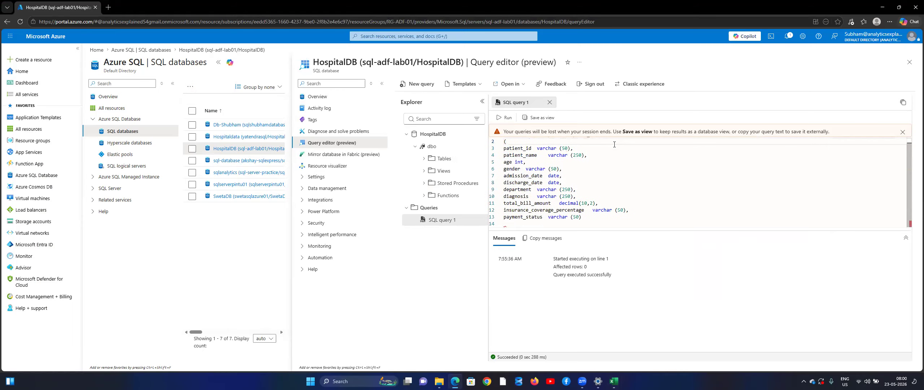
pyautogui.press('Down')
pyautogui.press('Down')
pyautogui.press('End')
pyautogui.write(')')
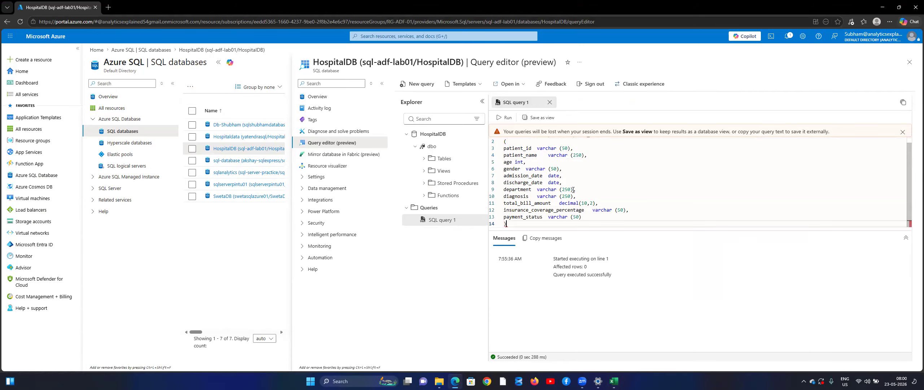
pyautogui.scroll(1, 537, 149)
# Step: Run the Create Table statement, close the warning, and check hospital_data under Hospital > Tables
pyautogui.click(505, 117)
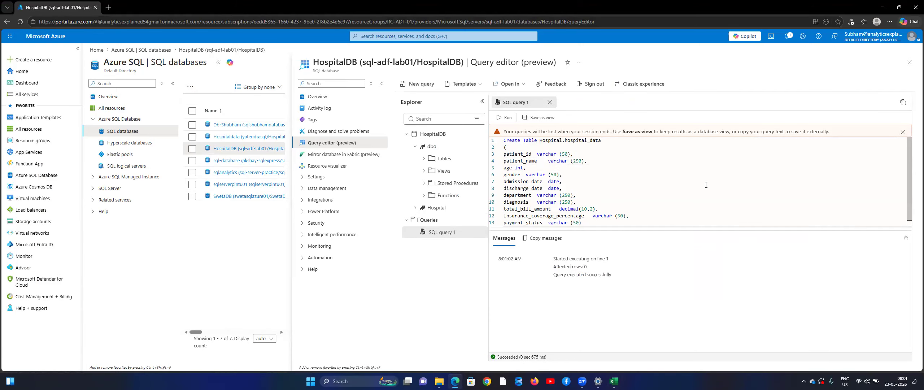
pyautogui.click(902, 131)
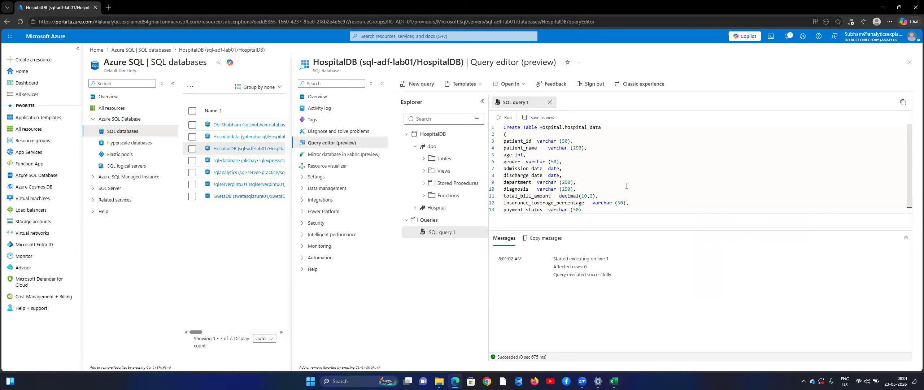
pyautogui.click(414, 208)
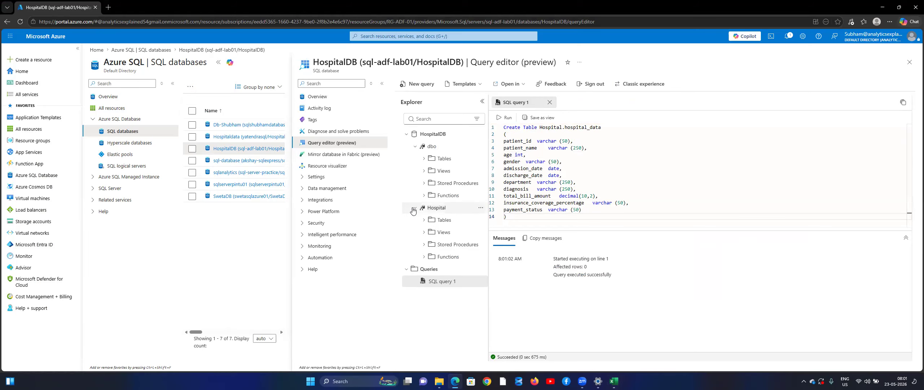
pyautogui.click(423, 220)
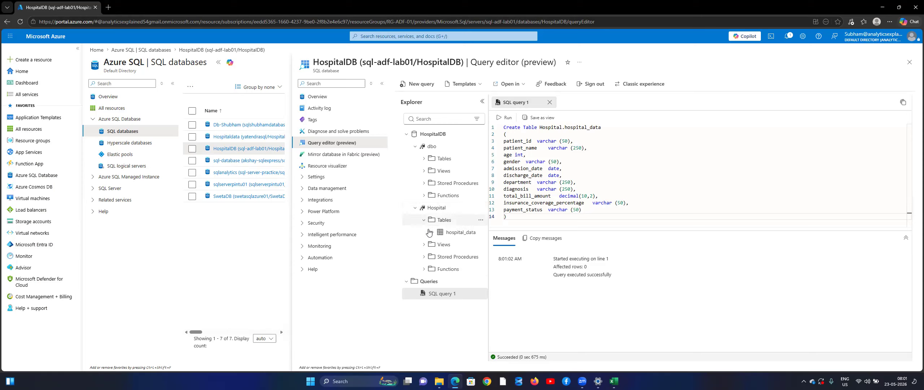
pyautogui.click(429, 232)
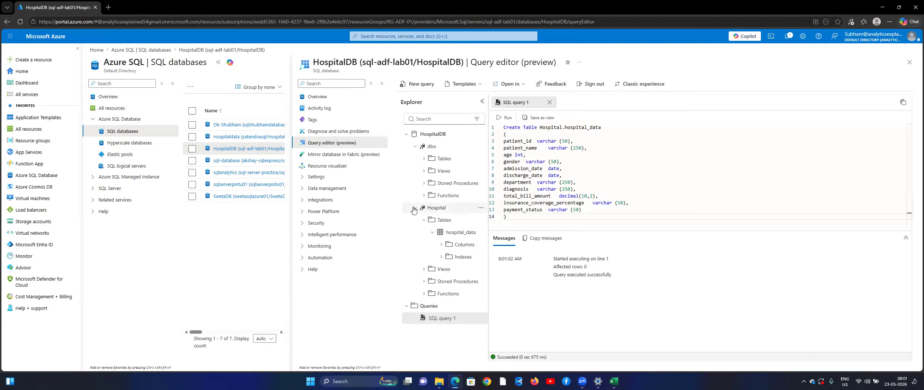
pyautogui.click(414, 208)
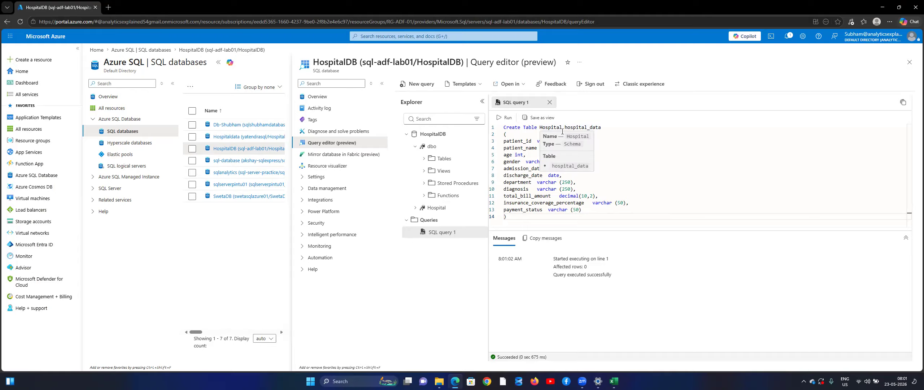
# Step: Replace hospital_data on line 1 with pending_payments, in lowercase
pyautogui.moveTo(565, 127); pyautogui.dragTo(603, 127)
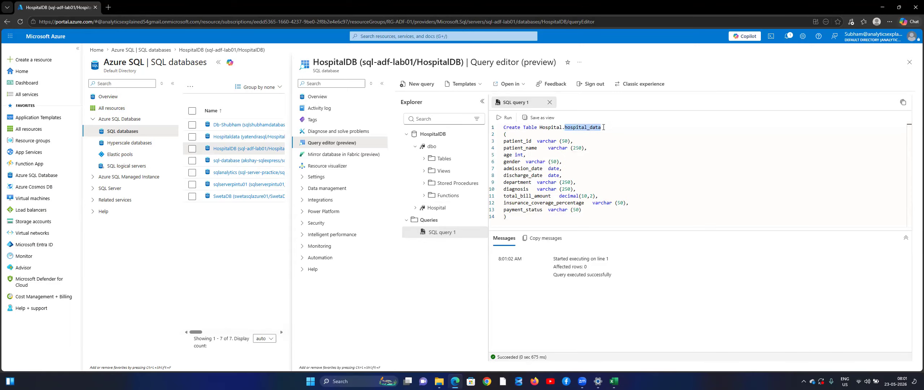
pyautogui.press('BackSpace')
pyautogui.write('Per')
pyautogui.press('BackSpace')
pyautogui.write('nding_Payment')
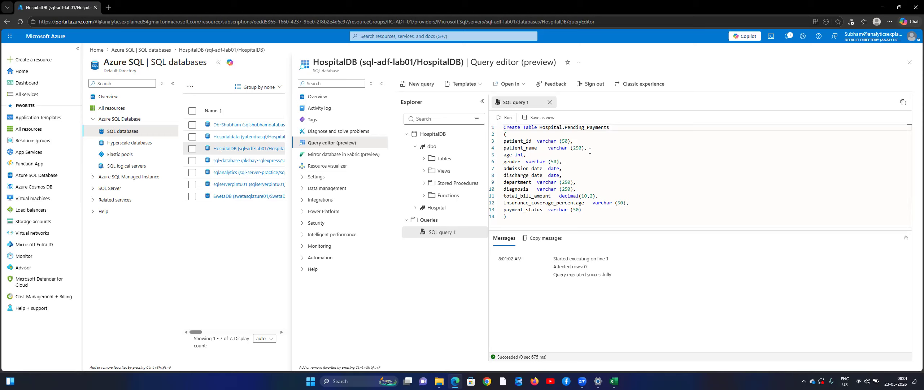
pyautogui.hotkey('ctrl', 'Left')
pyautogui.hotkey('ctrl', 'Left')
pyautogui.press('Right')
pyautogui.press('Delete')
pyautogui.write('p')
pyautogui.press('Delete')
pyautogui.write('p')
# Step: Run the statement and verify pending_payments is listed beside hospital_data under Hospital's tables
pyautogui.click(505, 117)
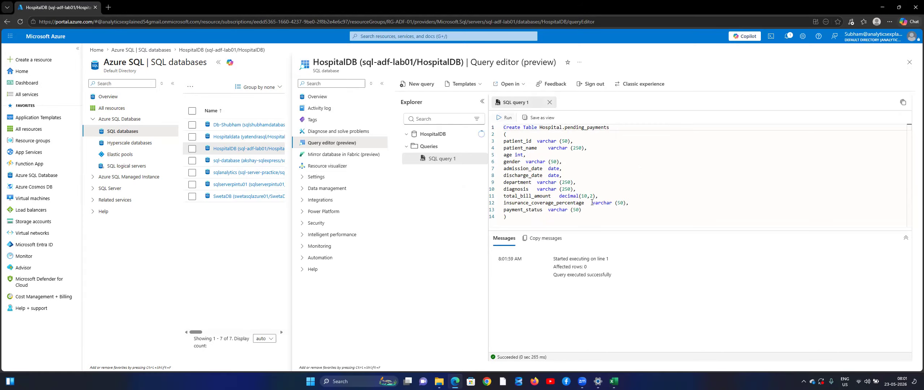
pyautogui.click(415, 208)
pyautogui.click(424, 219)
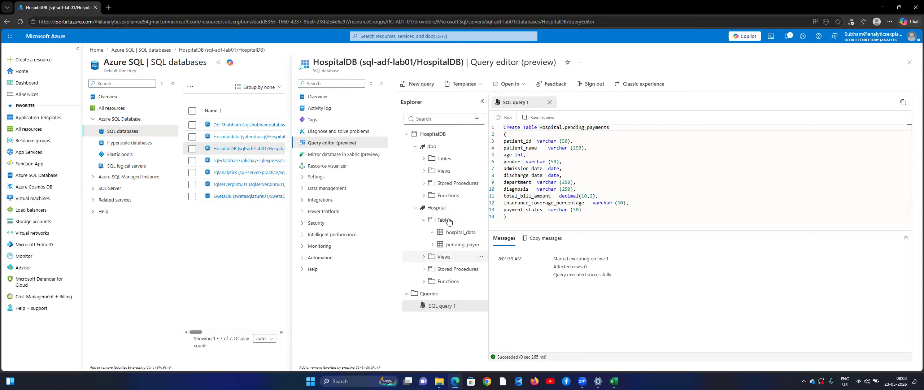
pyautogui.moveTo(488, 109); pyautogui.dragTo(512, 114)
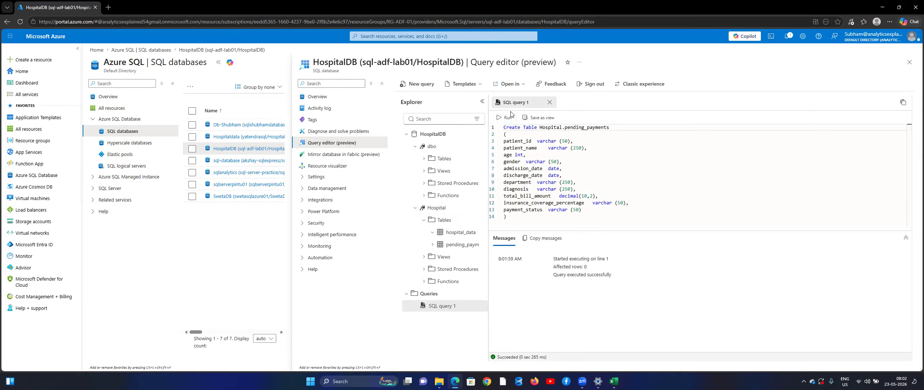
pyautogui.click(633, 222)
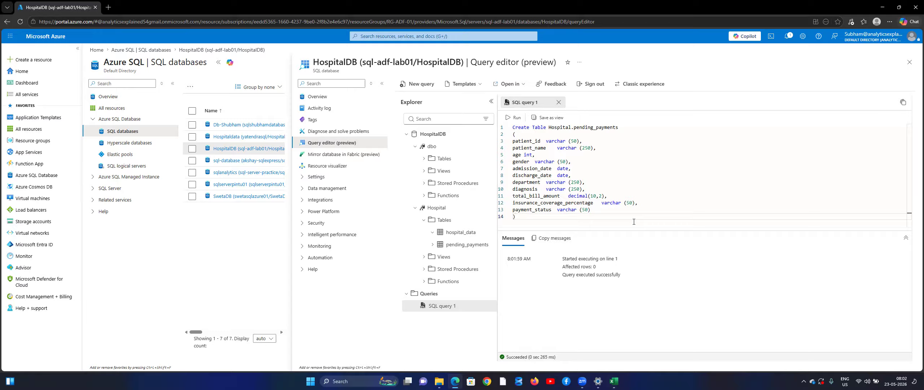
# Step: Search for 'factory', open Data factories, and start a new data factory
pyautogui.click(383, 36)
pyautogui.write('f')
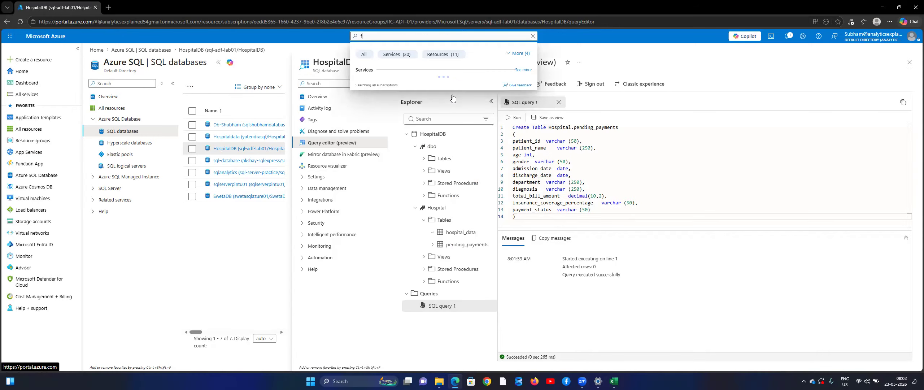
pyautogui.write('acot')
pyautogui.press('BackSpace')
pyautogui.press('BackSpace')
pyautogui.write('to')
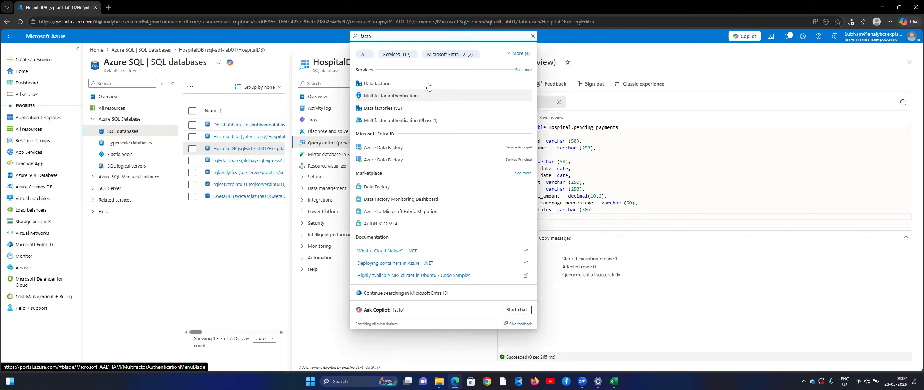
pyautogui.click(428, 86)
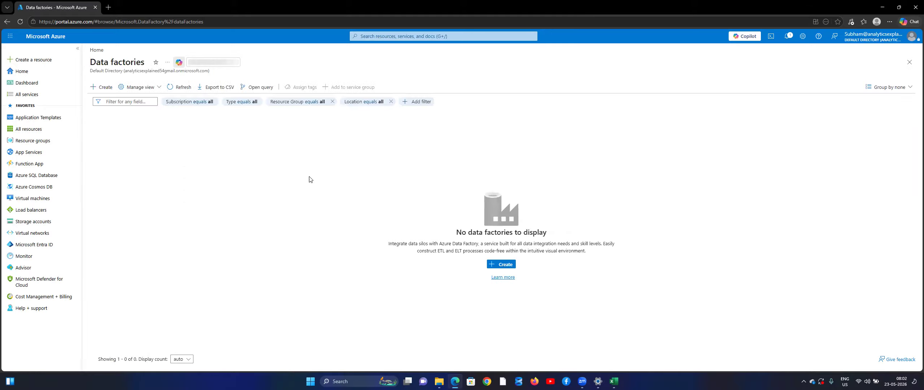
pyautogui.click(504, 265)
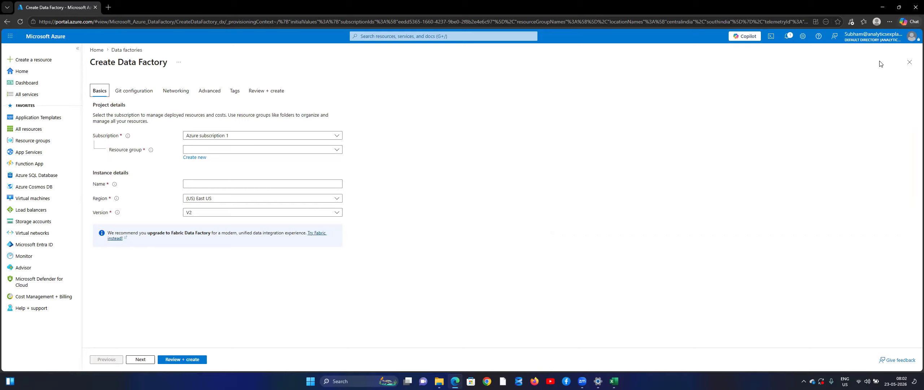
# Step: Pick the RG-ADF-01 resource group and enter the factory name ADF-Lab-01
pyautogui.click(245, 152)
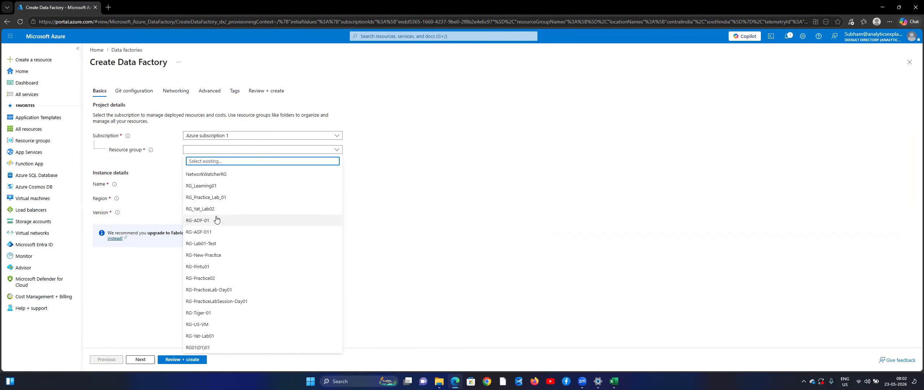
pyautogui.click(216, 219)
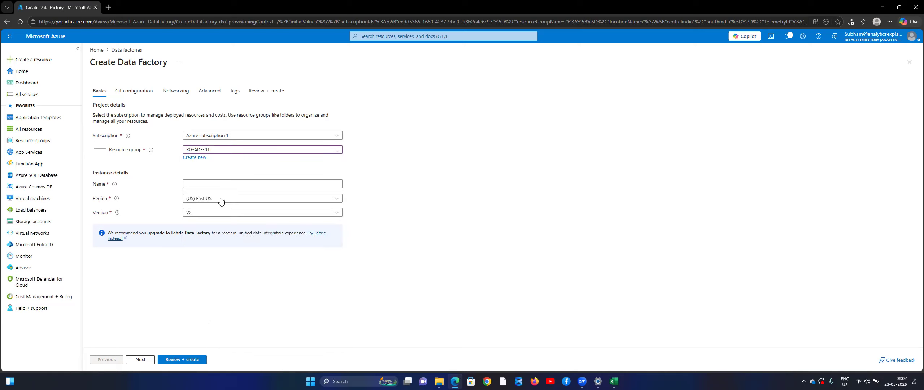
pyautogui.click(230, 180)
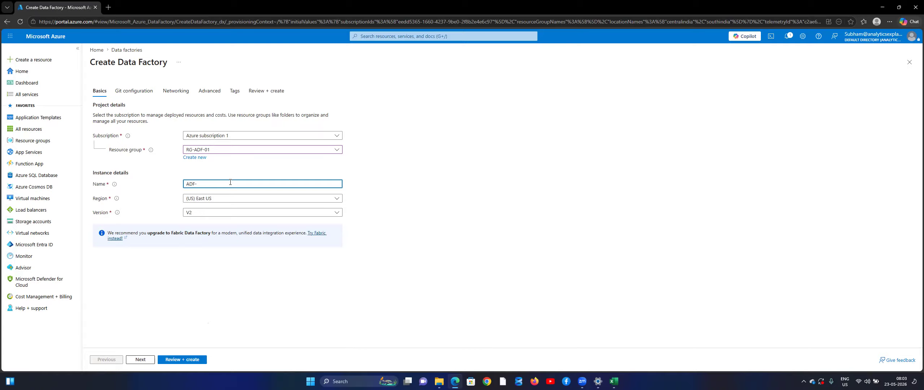
pyautogui.write('AL')
pyautogui.write('La')
pyautogui.write('b-01')
# Step: Set the region to (Asia Pacific) Central India and delete the name's trailing 1
pyautogui.press('Tab')
pyautogui.press('Down')
pyautogui.press('Down')
pyautogui.press('Down')
pyautogui.press('Down')
pyautogui.press('Down')
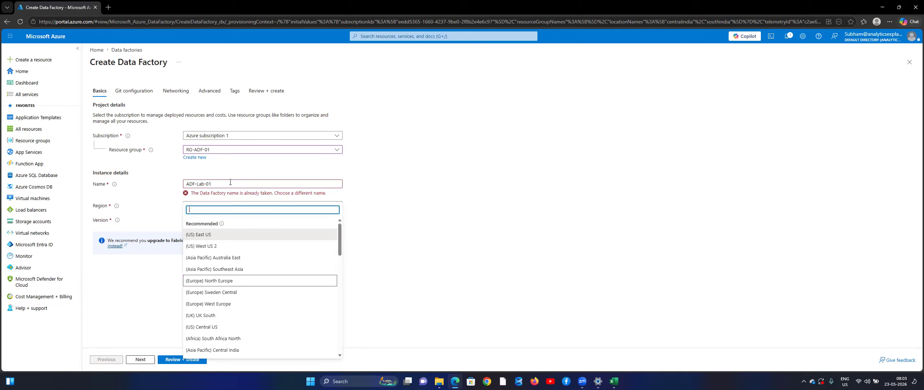
pyautogui.write('ind')
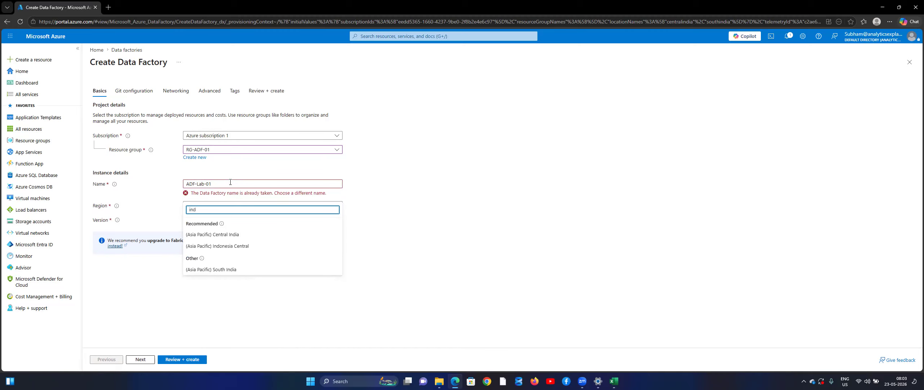
pyautogui.press('Return')
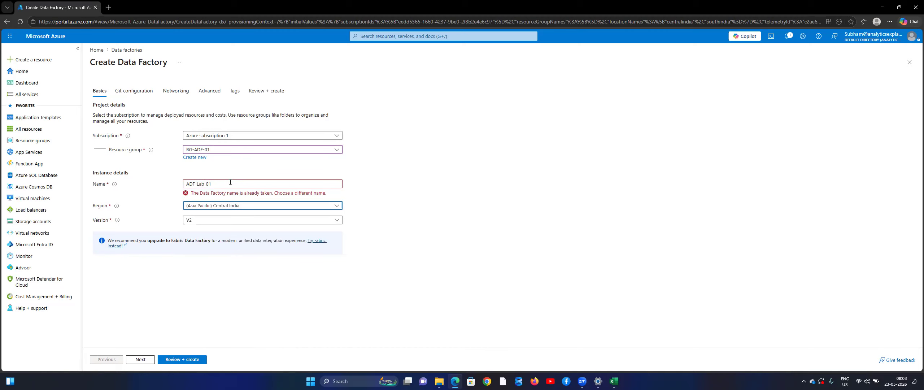
pyautogui.hotkey('shift', 'Tab')
pyautogui.hotkey('shift', 'Tab')
pyautogui.press('Tab')
pyautogui.press('Right')
pyautogui.press('BackSpace')
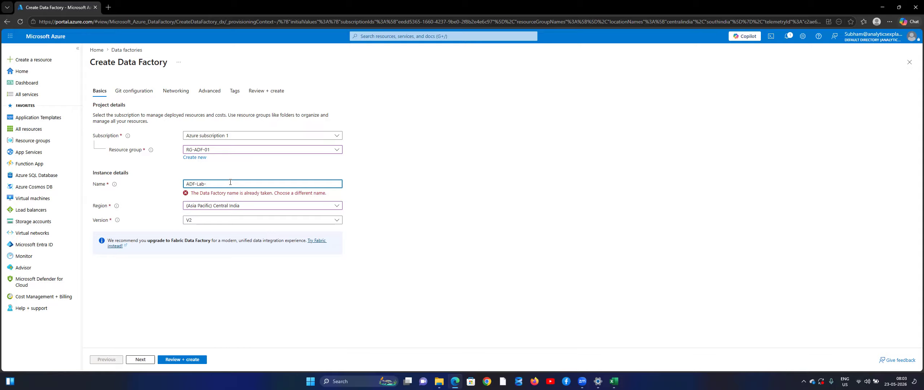
# Step: Add 'Practice' to the name and remove both underscores, giving ADF-LabPractice01
pyautogui.write('Practice_01')
pyautogui.click(285, 207)
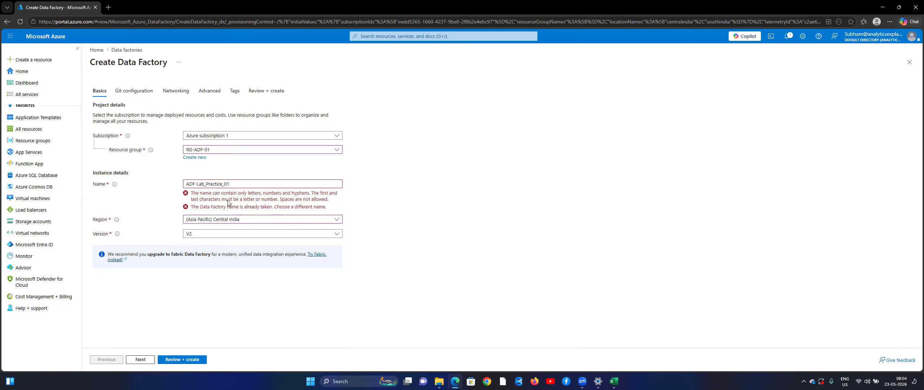
pyautogui.click(294, 186)
pyautogui.press('Left')
pyautogui.press('Left')
pyautogui.press('Left')
pyautogui.press('Left')
pyautogui.press('Left')
pyautogui.press('Left')
pyautogui.press('Left')
pyautogui.press('Left')
pyautogui.press('Left')
pyautogui.press('Left')
pyautogui.press('Left')
pyautogui.press('BackSpace')
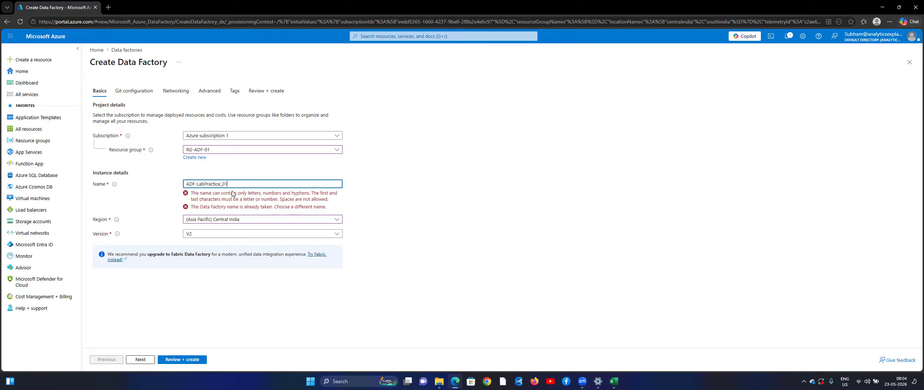
pyautogui.press('BackSpace')
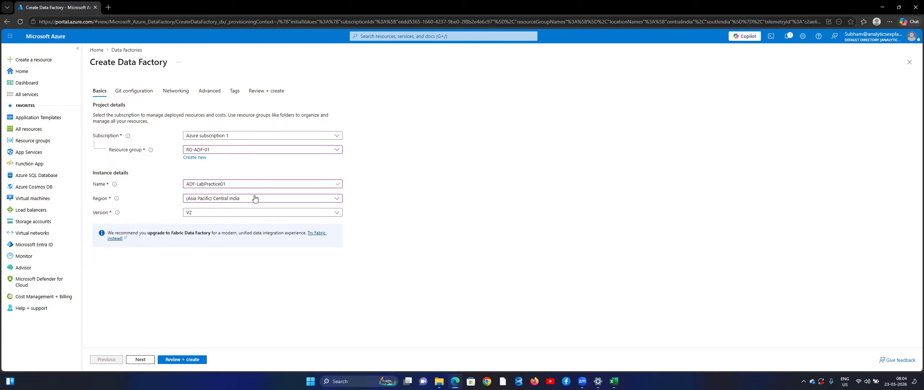
# Step: Review the ADF-LabPractice01 summary, including version V2, and create the factory
pyautogui.click(168, 360)
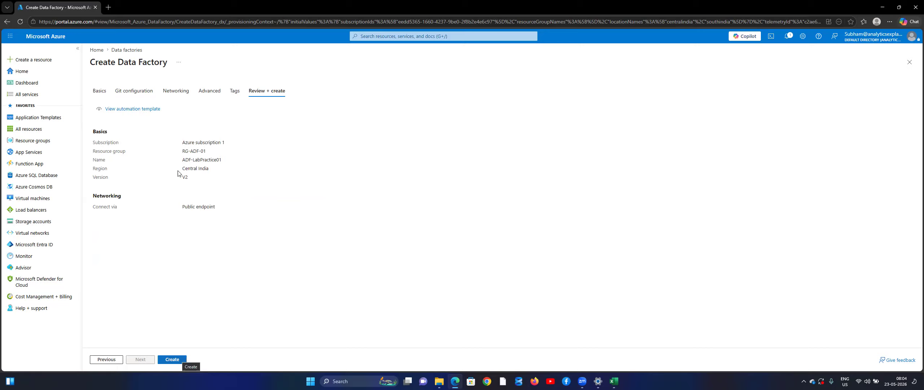
pyautogui.doubleClick(185, 177)
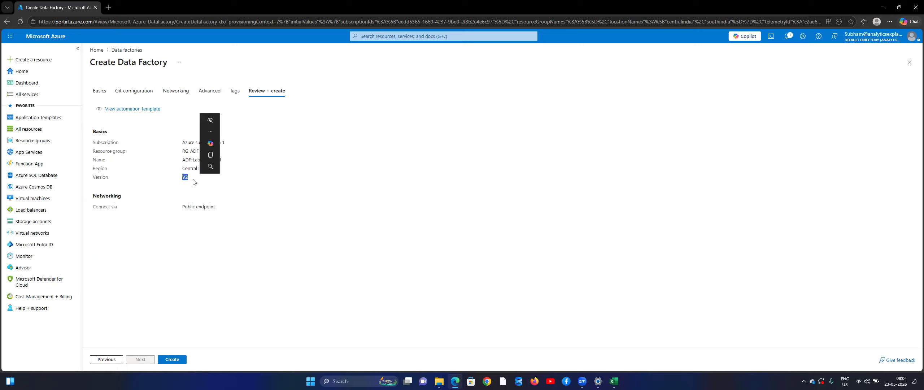
pyautogui.click(172, 359)
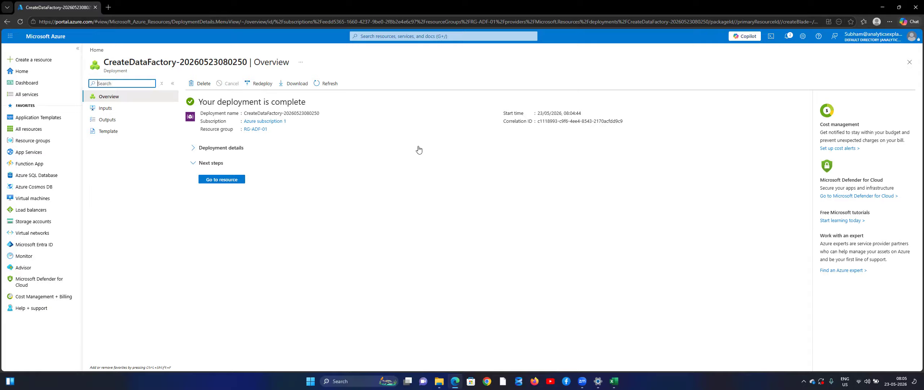
# Step: Check the deployment details, then open the ADF-LabPractice01 resource overview
pyautogui.click(195, 163)
pyautogui.click(196, 164)
pyautogui.click(197, 152)
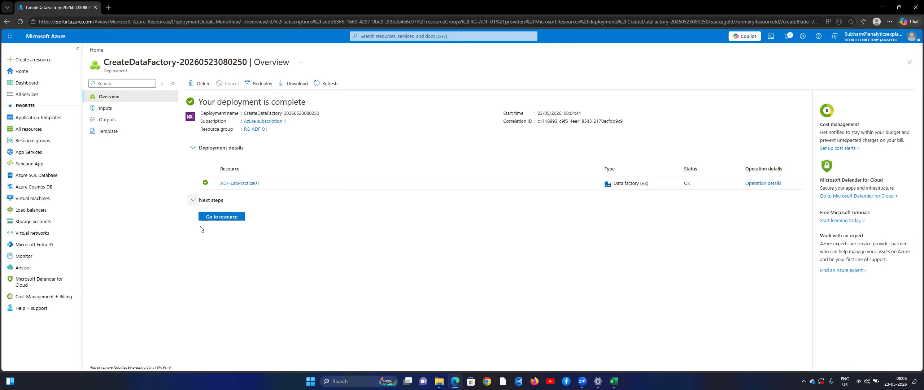
pyautogui.click(218, 217)
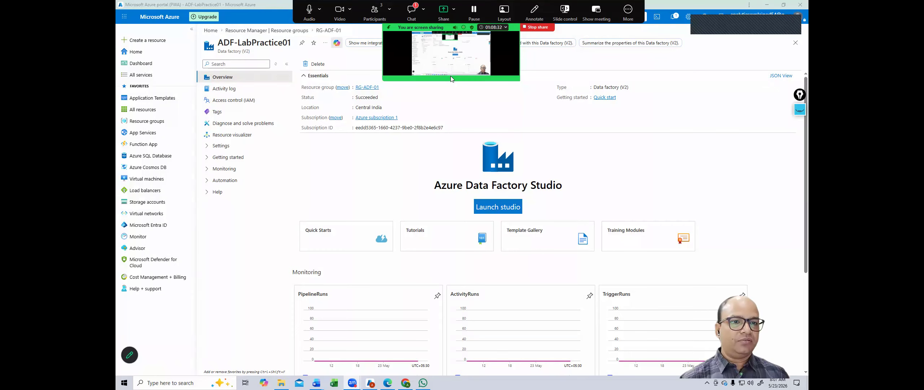
# Step: Check the RG-ADF-01 resource group, close it, and return to the full Resource groups list
pyautogui.click(626, 11)
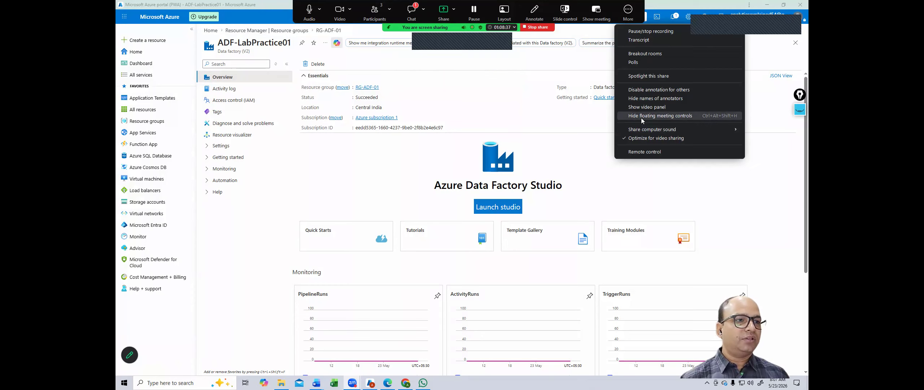
pyautogui.click(640, 116)
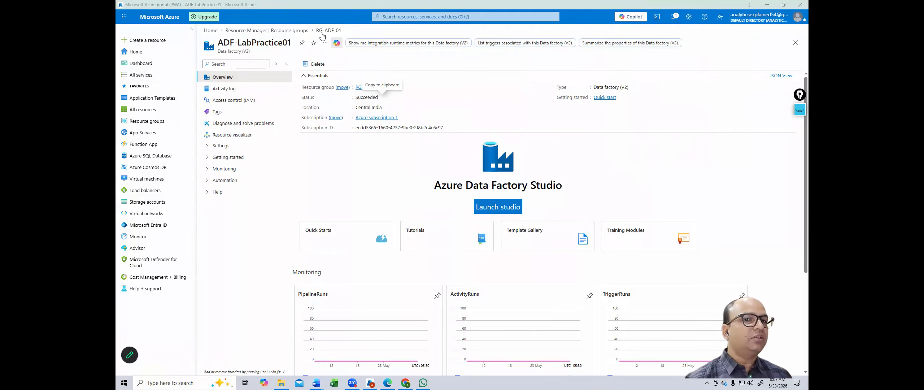
pyautogui.click(285, 31)
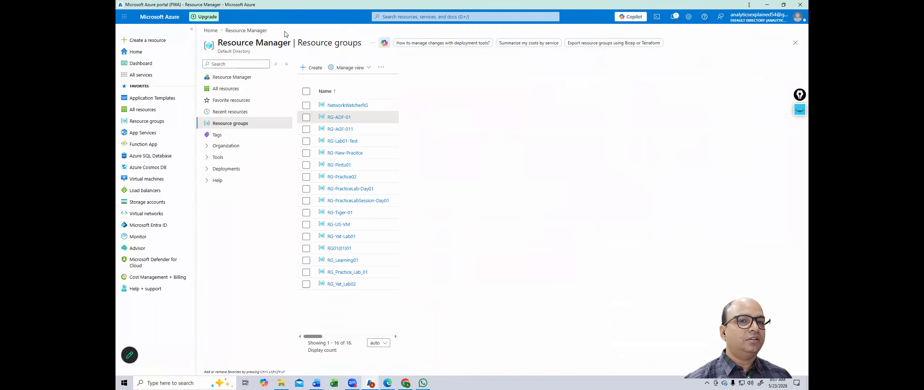
pyautogui.click(338, 130)
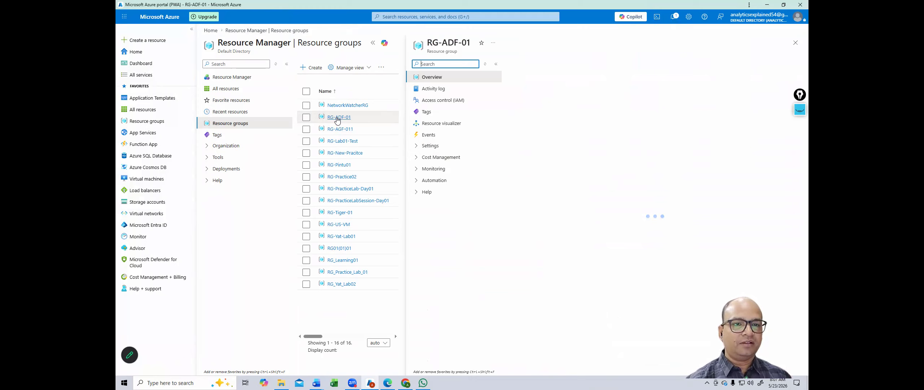
pyautogui.click(797, 42)
pyautogui.click(447, 17)
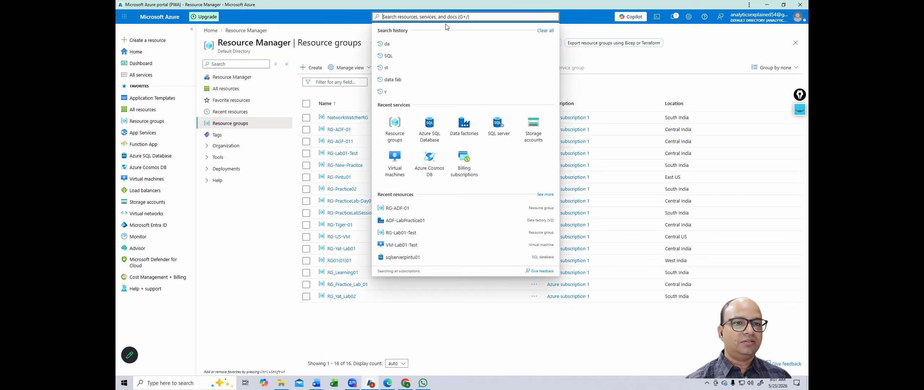
# Step: Open ADF-LabPractice01 from the Data factories list and launch its Data Factory Studio
pyautogui.click(465, 121)
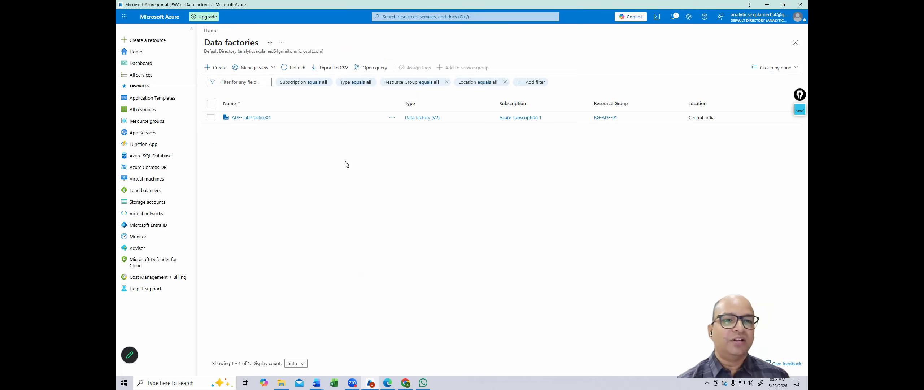
pyautogui.click(249, 118)
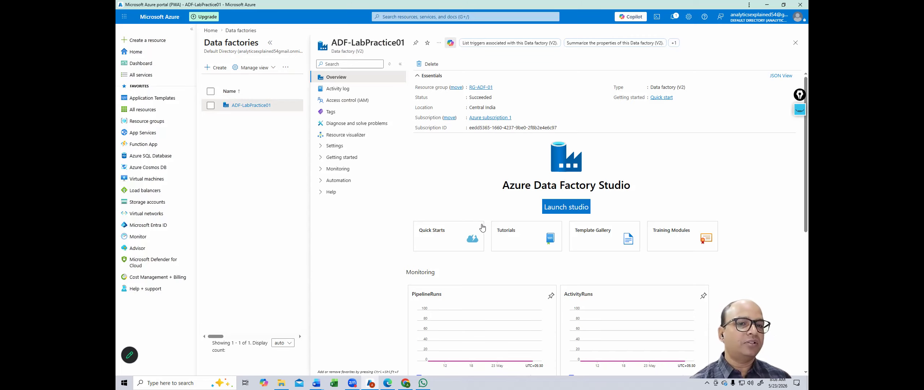
pyautogui.click(558, 211)
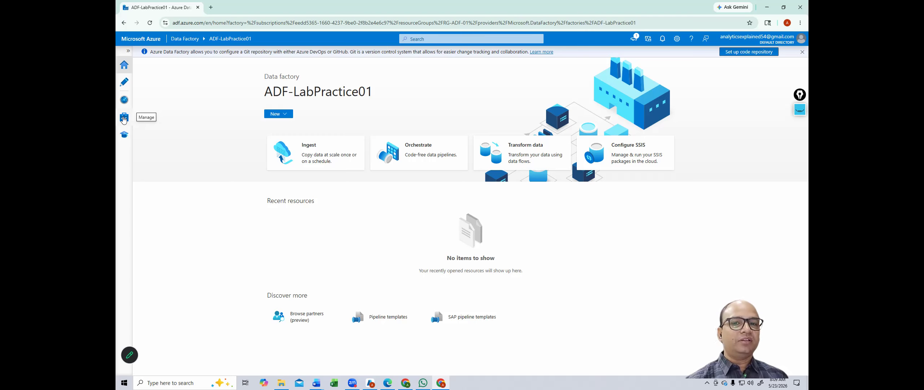
# Step: Start a new linked service and pick Azure Blob Storage after searching 'azure b'
pyautogui.click(123, 118)
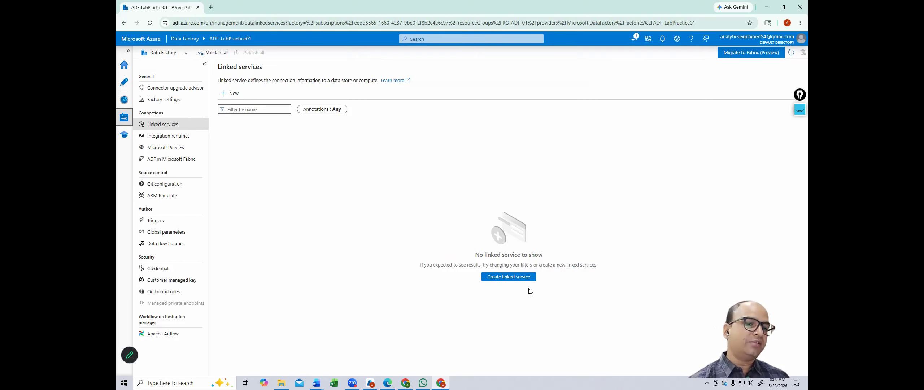
pyautogui.click(504, 278)
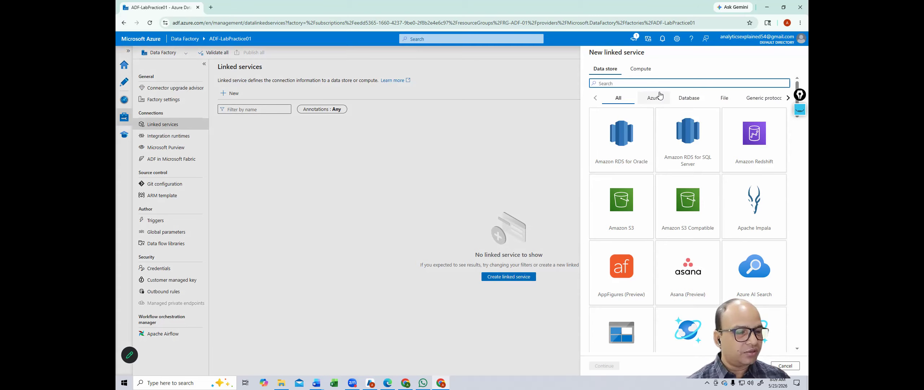
pyautogui.write('azure bl')
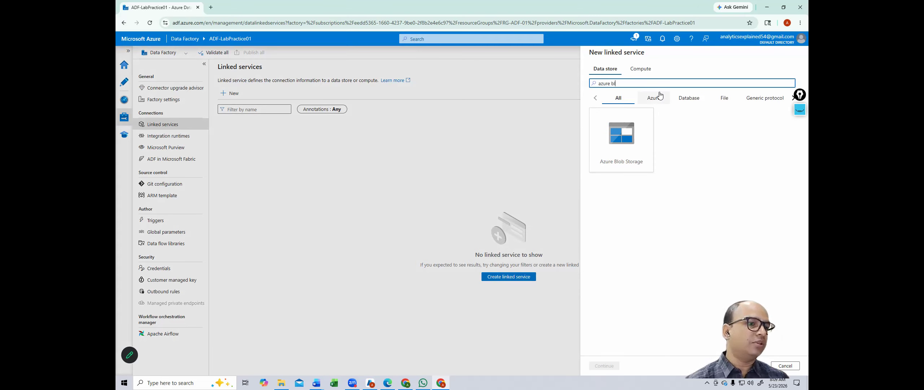
pyautogui.click(629, 144)
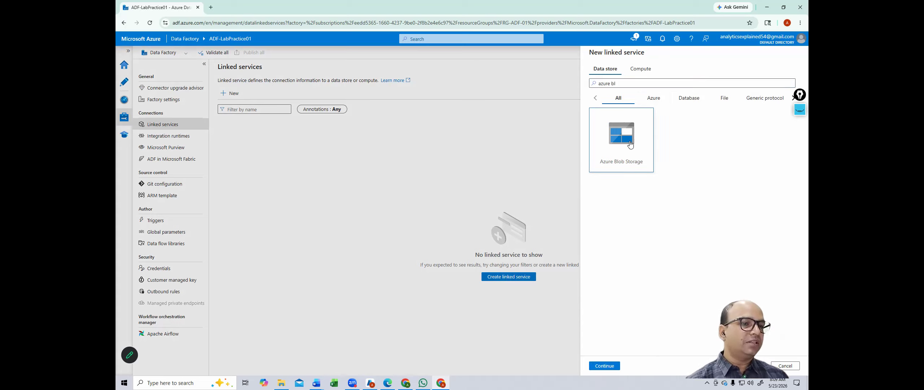
# Step: Create Blob Storage linked service LS_Source on Azure subscription 1 with storage account sgadflab01
pyautogui.click(609, 366)
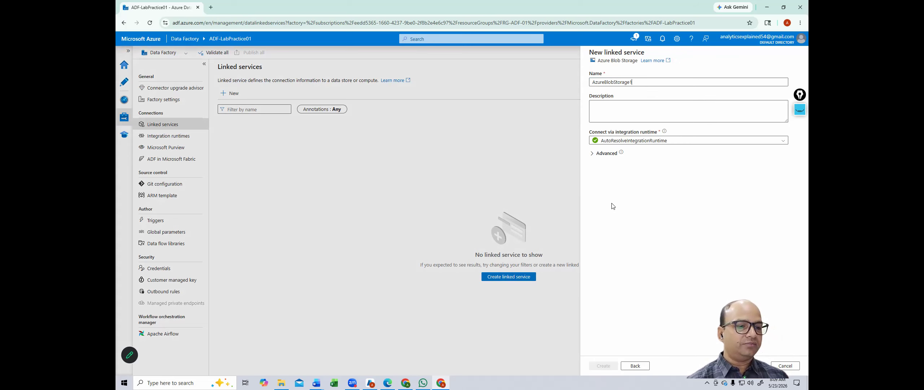
pyautogui.click(639, 82)
pyautogui.press('BackSpace')
pyautogui.press('BackSpace')
pyautogui.press('BackSpace')
pyautogui.press('BackSpace')
pyautogui.press('BackSpace')
pyautogui.press('BackSpace')
pyautogui.press('BackSpace')
pyautogui.press('BackSpace')
pyautogui.press('BackSpace')
pyautogui.press('BackSpace')
pyautogui.press('BackSpace')
pyautogui.press('BackSpace')
pyautogui.press('BackSpace')
pyautogui.press('BackSpace')
pyautogui.press('BackSpace')
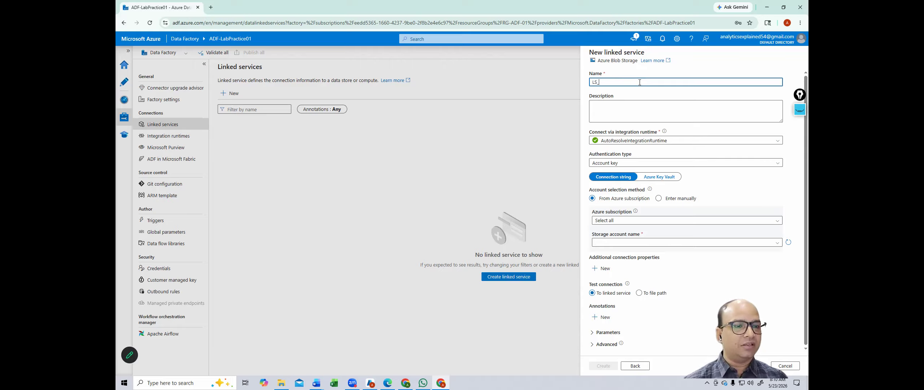
pyautogui.write('Source')
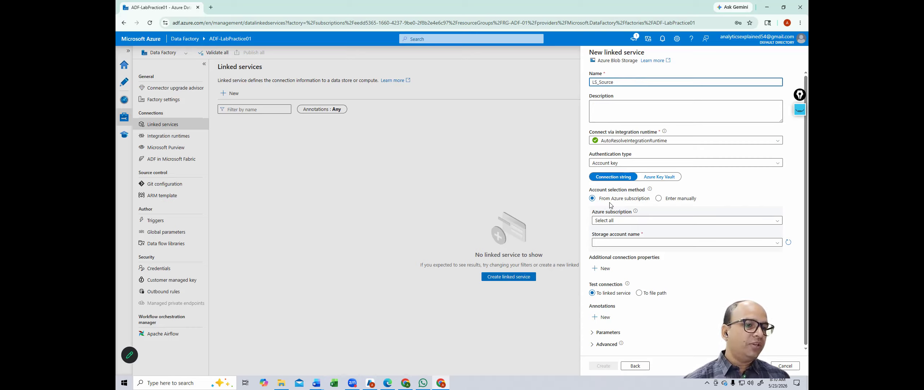
pyautogui.click(631, 223)
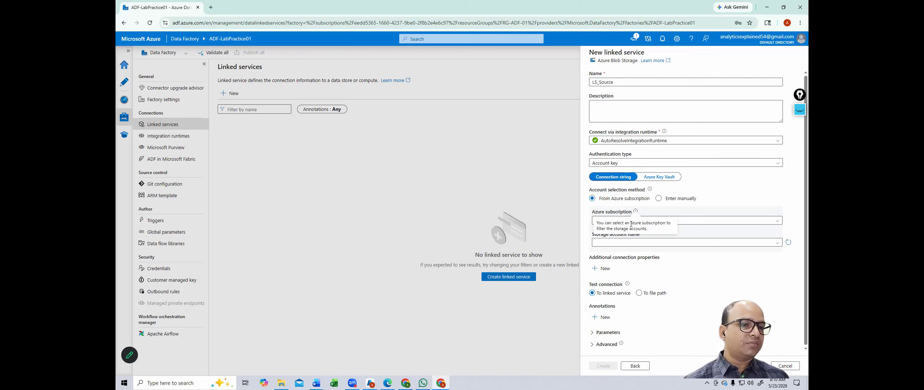
pyautogui.click(705, 225)
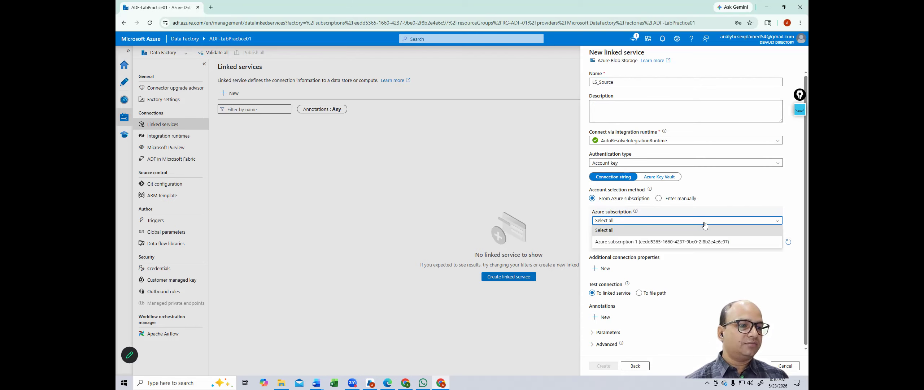
pyautogui.click(662, 242)
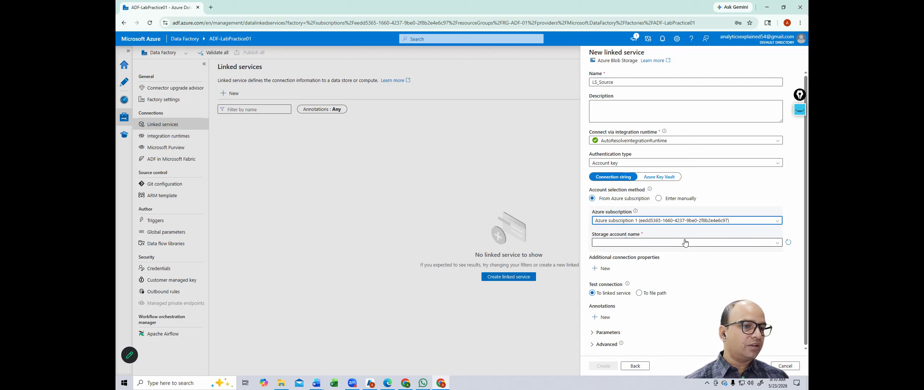
pyautogui.click(774, 243)
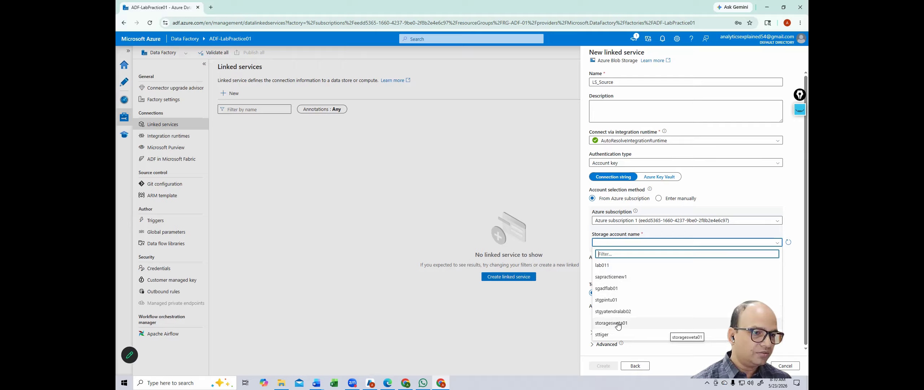
pyautogui.click(612, 291)
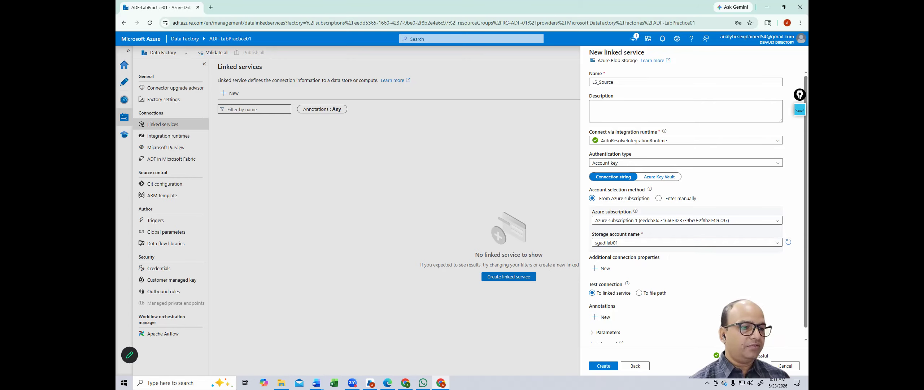
pyautogui.click(605, 367)
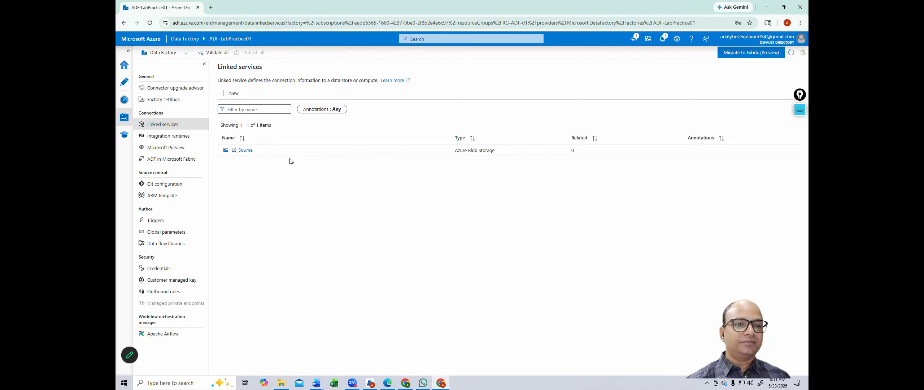
# Step: Review LS_Source's settings without changes, then start another new linked service
pyautogui.click(250, 151)
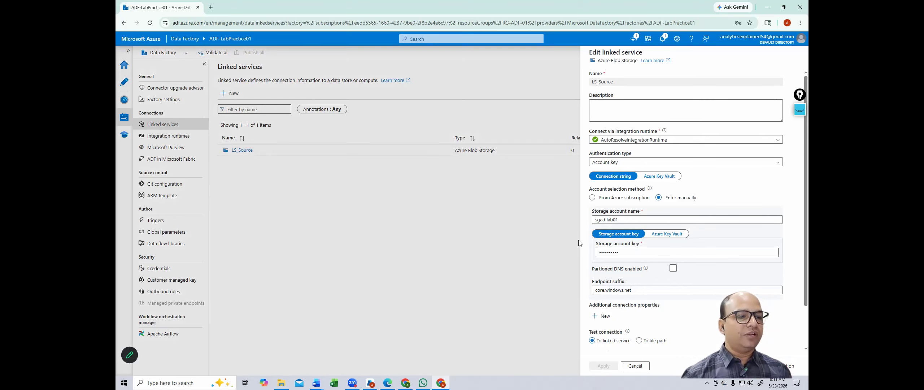
pyautogui.click(636, 365)
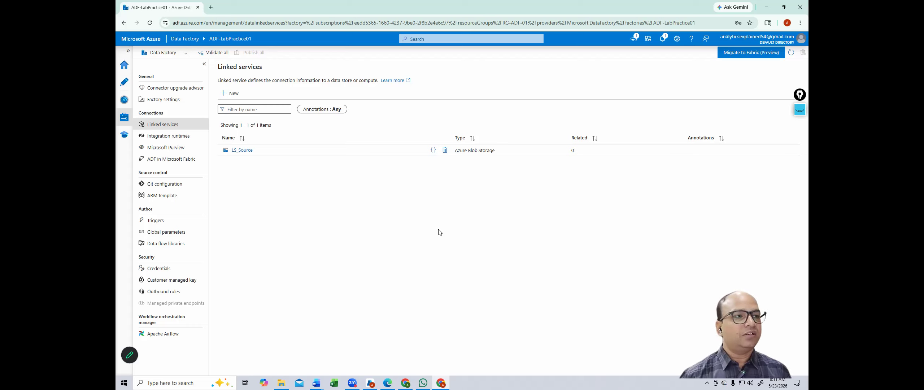
pyautogui.click(230, 93)
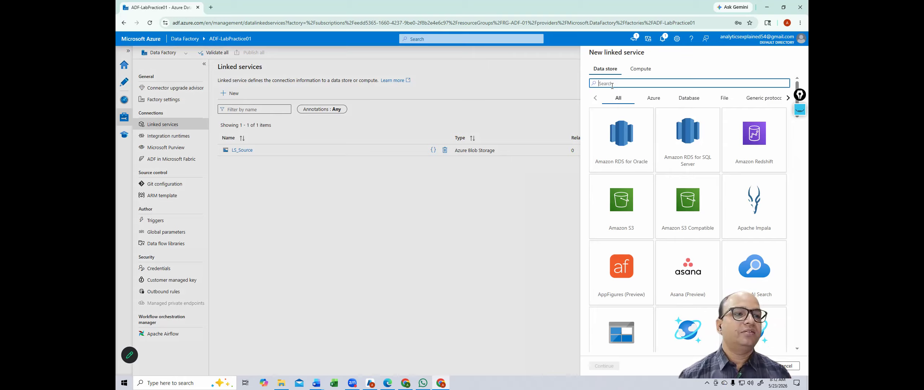
# Step: Choose Azure SQL Database from a 'sql' search and name the linked service LS_SQL_Destination
pyautogui.write('sql ser')
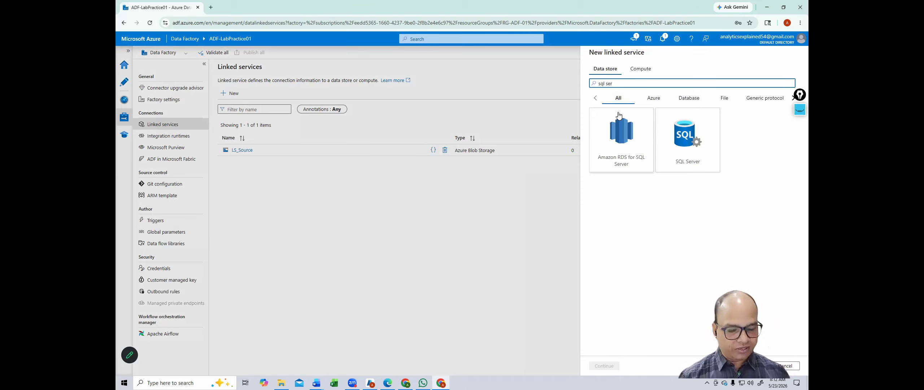
pyautogui.press('BackSpace')
pyautogui.press('BackSpace')
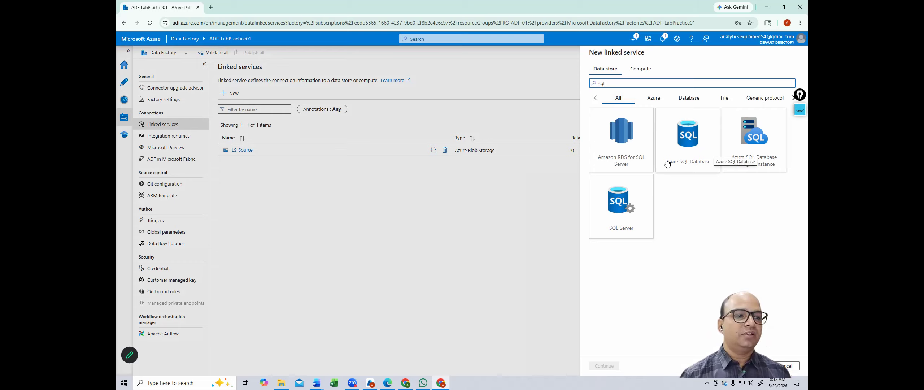
pyautogui.click(693, 144)
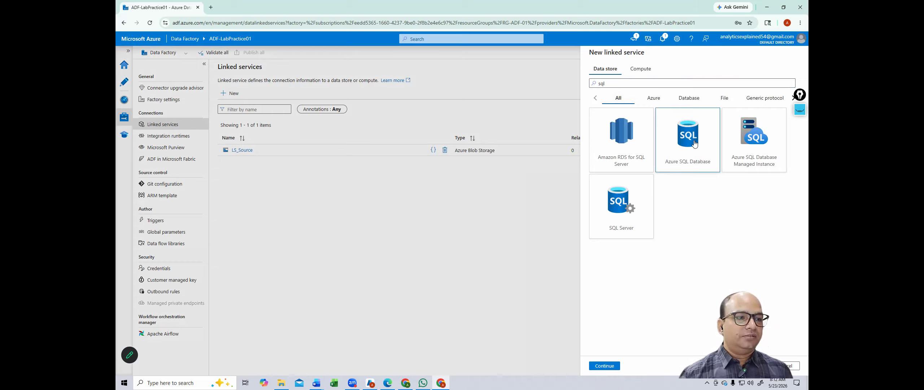
pyautogui.click(605, 368)
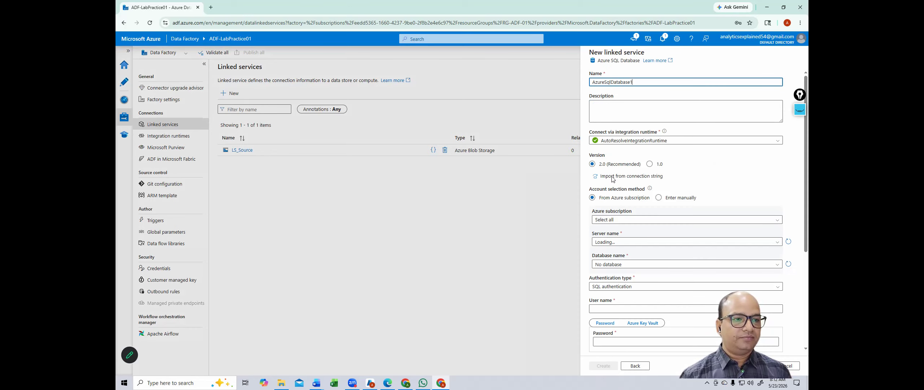
pyautogui.moveTo(644, 84); pyautogui.dragTo(565, 84)
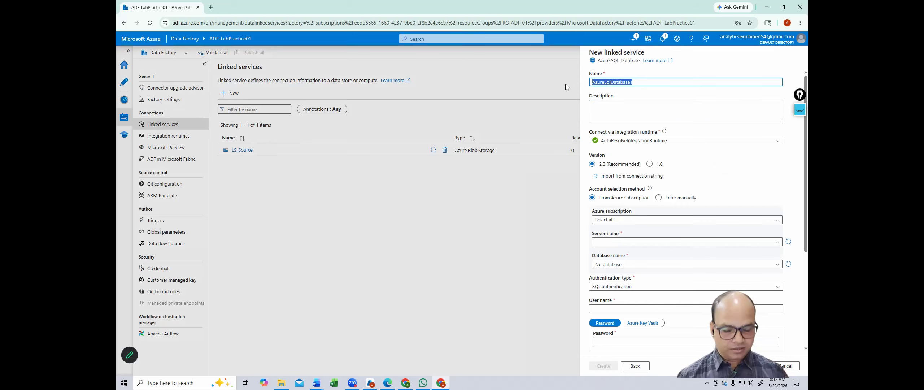
pyautogui.write('LS')
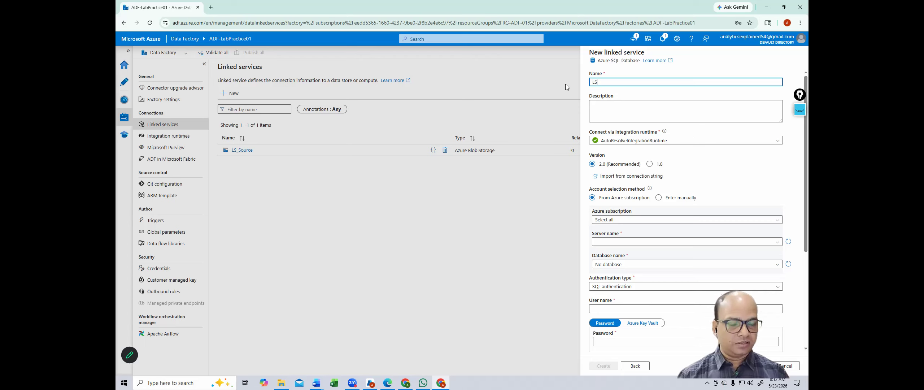
pyautogui.write('_D')
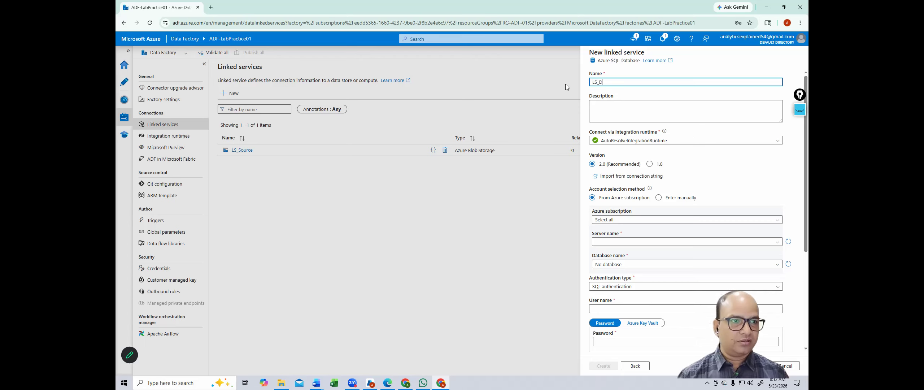
pyautogui.write('estination')
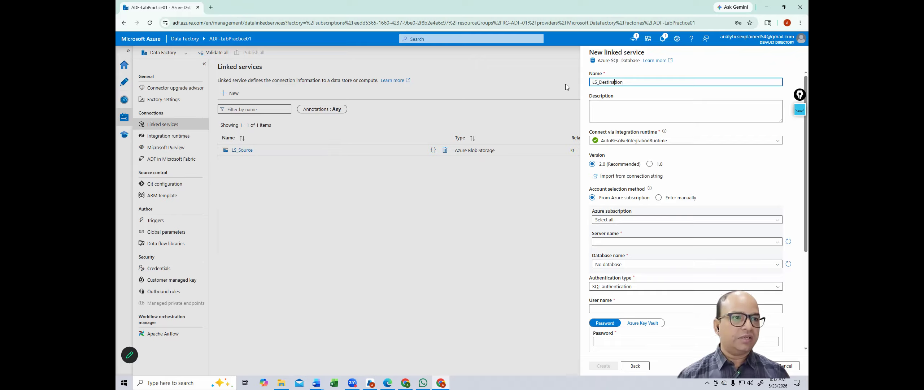
pyautogui.write('SQL')
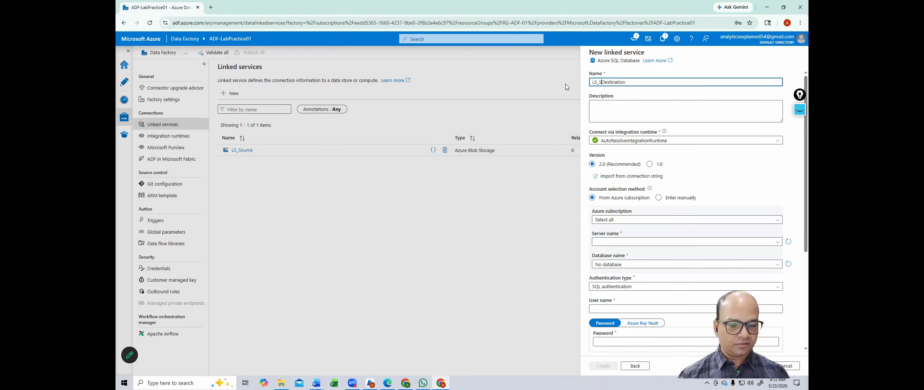
pyautogui.write('_')
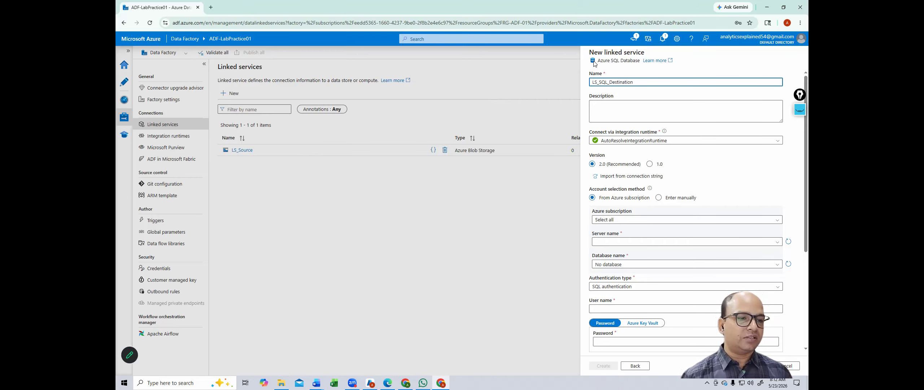
# Step: Set the subscription to Azure subscription 1 and the server to sql-adf-lab01
pyautogui.click(634, 221)
pyautogui.click(638, 240)
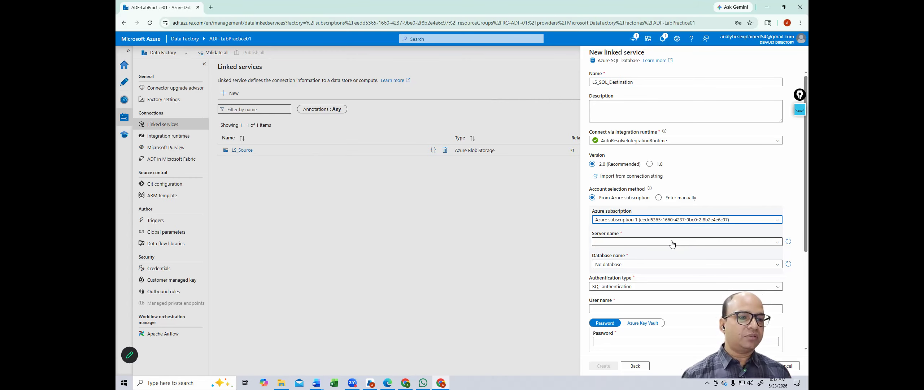
pyautogui.click(774, 243)
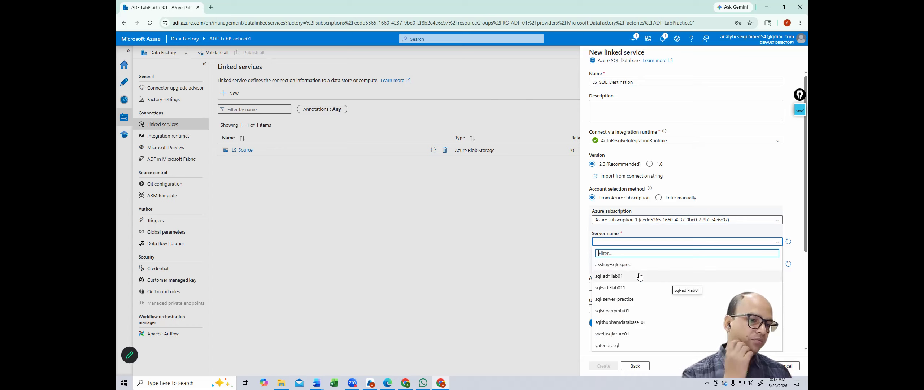
pyautogui.click(626, 278)
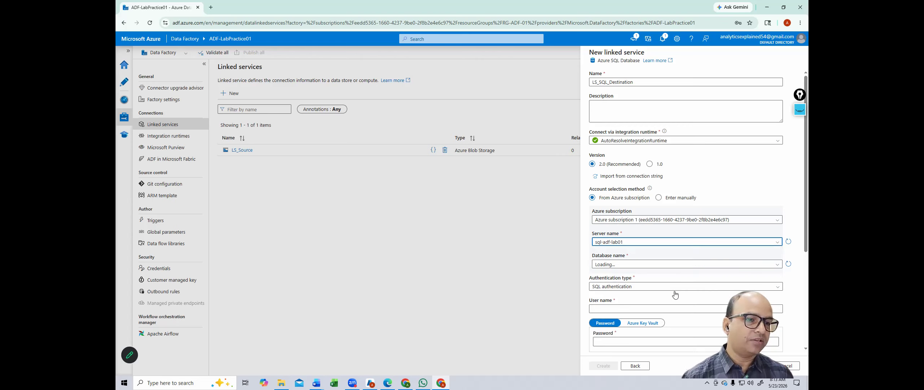
# Step: Compare databases on sql-adf-lab01, sql-adf-lab011 and sql-server-practice, settling back on sql-adf-lab01
pyautogui.click(777, 266)
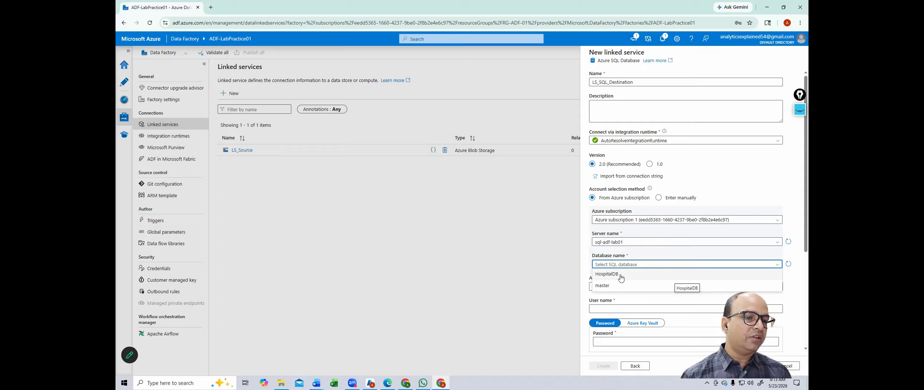
pyautogui.click(778, 242)
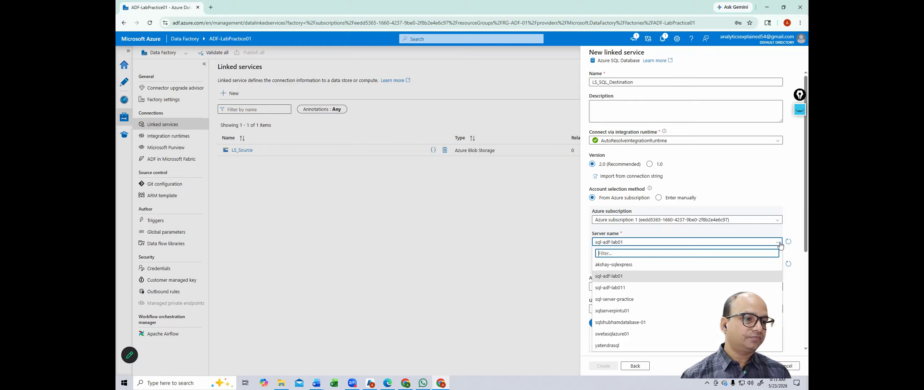
pyautogui.click(636, 287)
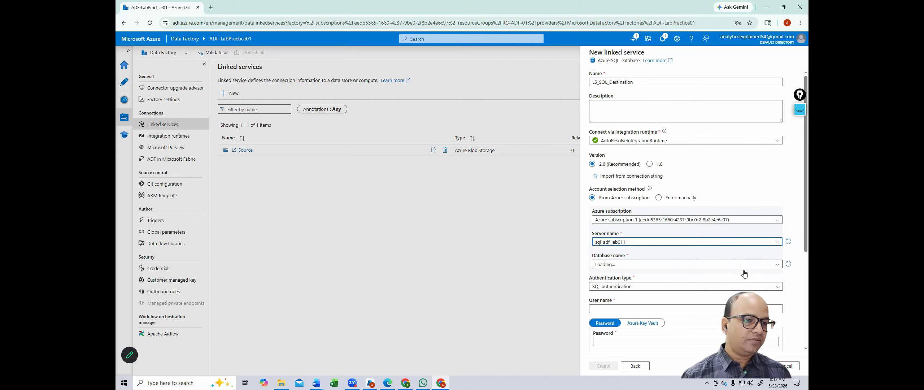
pyautogui.click(775, 265)
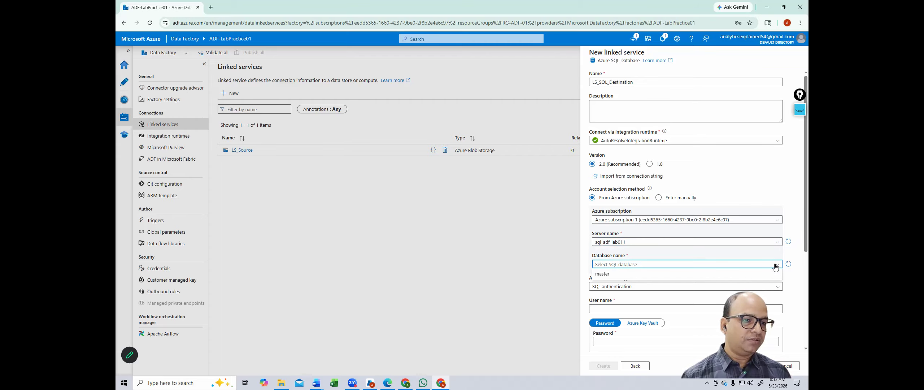
pyautogui.click(775, 243)
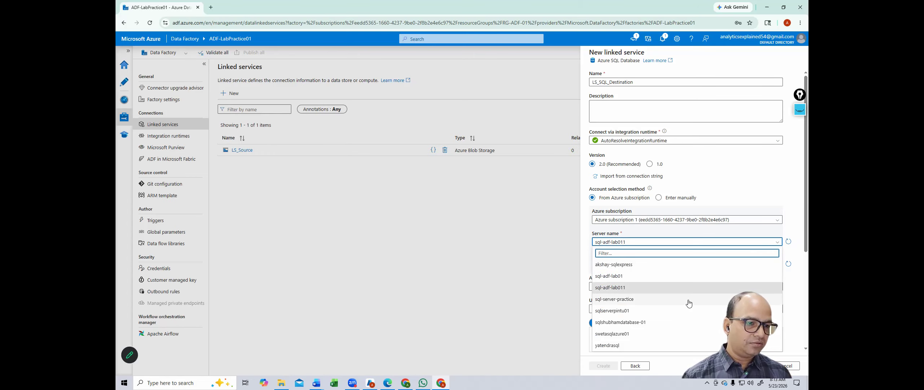
pyautogui.click(634, 299)
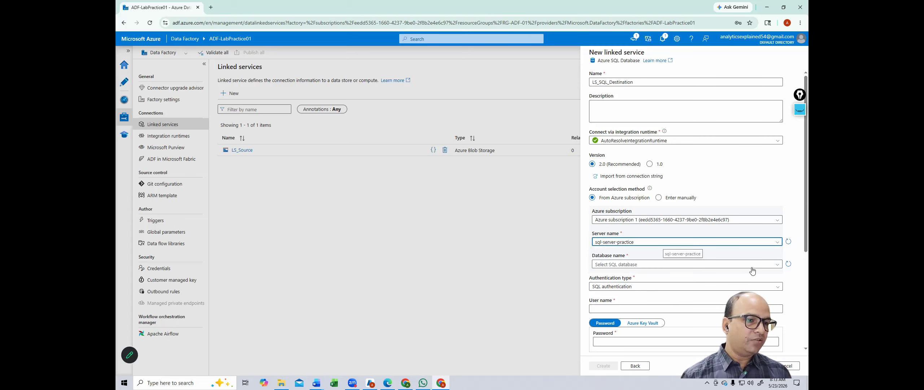
pyautogui.click(777, 265)
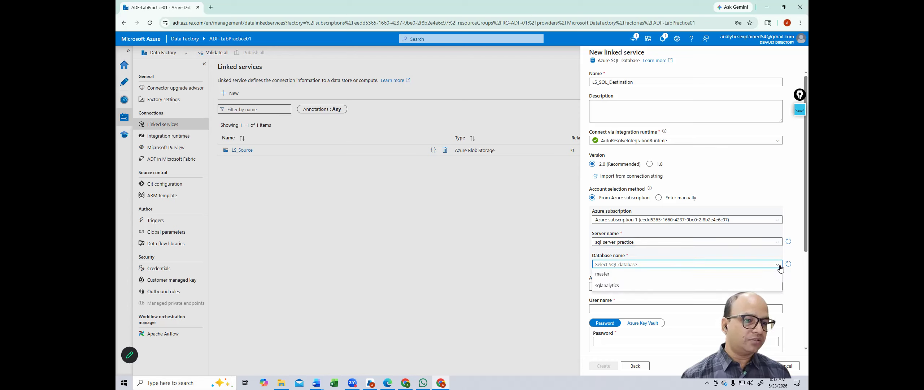
pyautogui.click(766, 254)
pyautogui.click(769, 245)
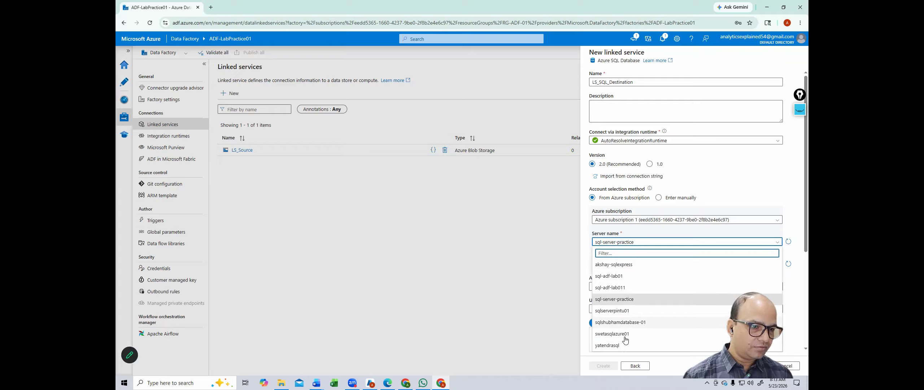
pyautogui.click(614, 276)
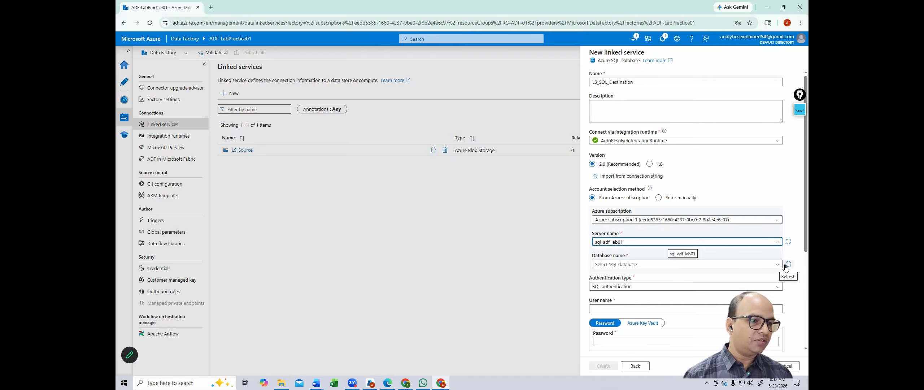
pyautogui.click(777, 265)
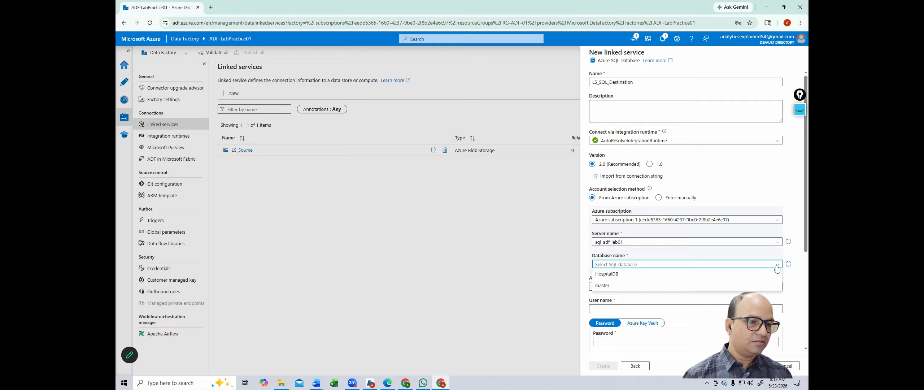
pyautogui.click(777, 266)
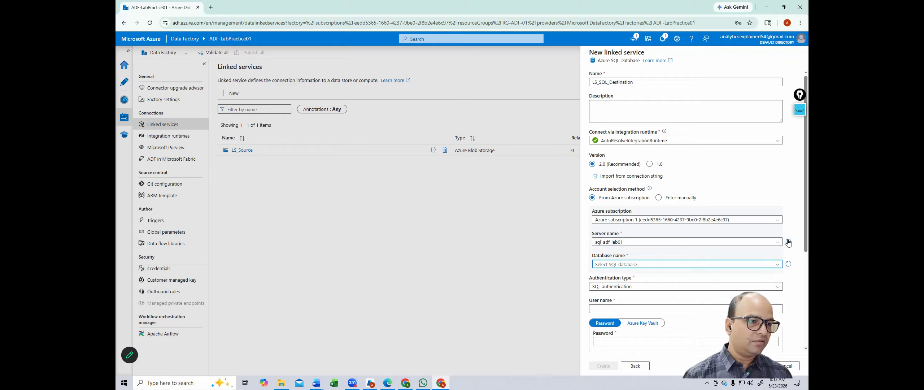
# Step: Select HospitalDB as the database, then switch to the Azure portal window
pyautogui.click(777, 266)
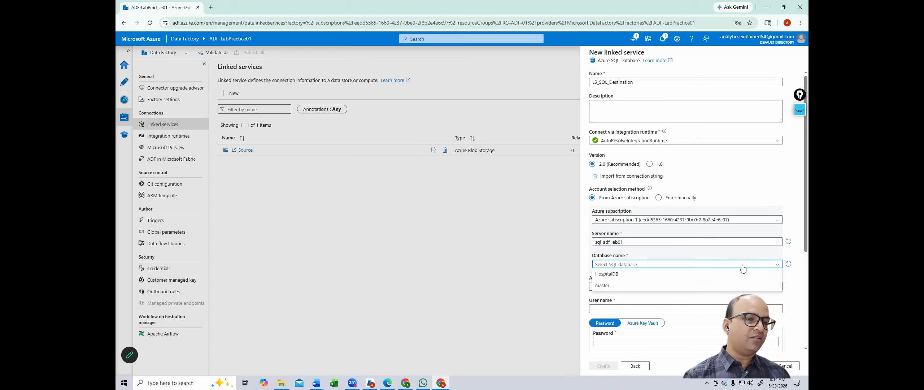
pyautogui.click(649, 275)
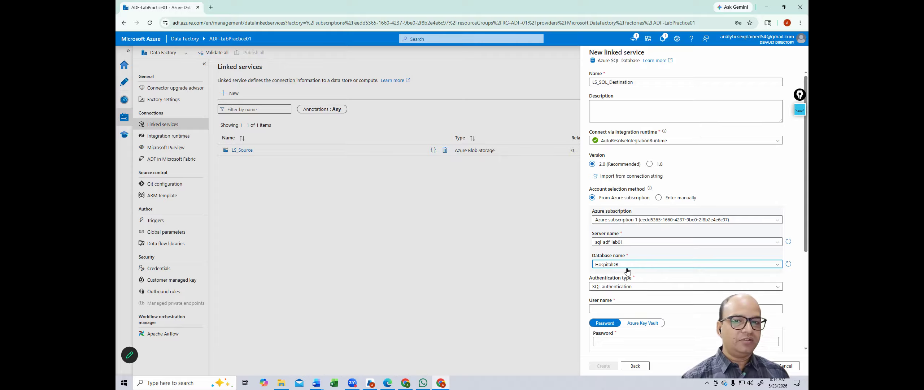
pyautogui.hotkey('alt', 'Tab')
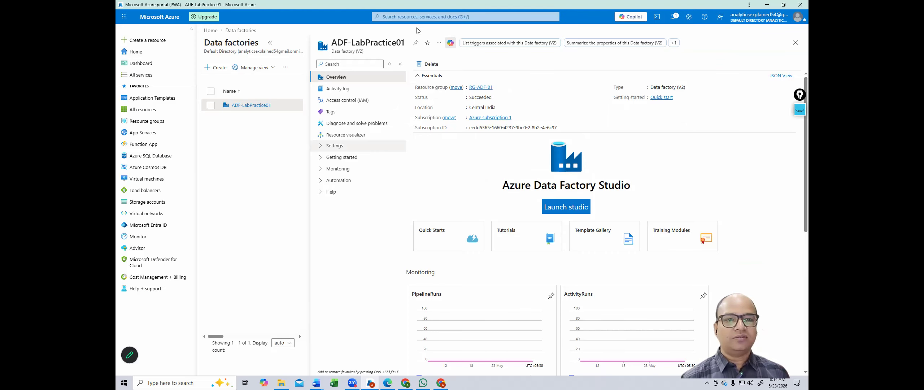
# Step: Confirm in the portal's SQL databases list that HospitalDB is on sql-adf-lab01, then return to Studio
pyautogui.click(419, 17)
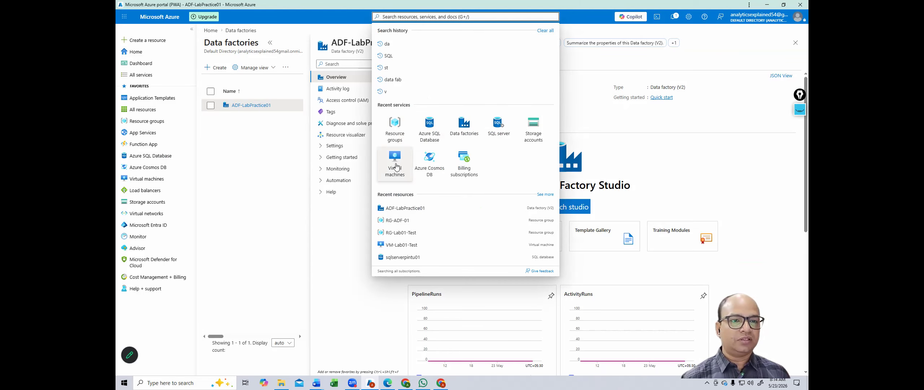
pyautogui.click(430, 128)
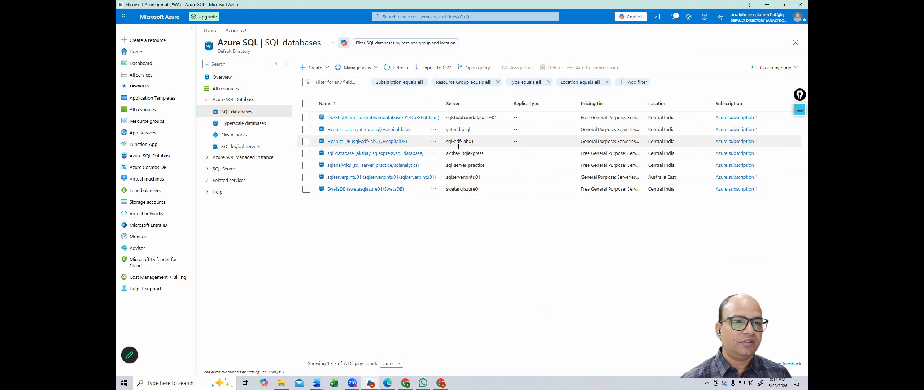
pyautogui.moveTo(446, 141); pyautogui.dragTo(481, 140)
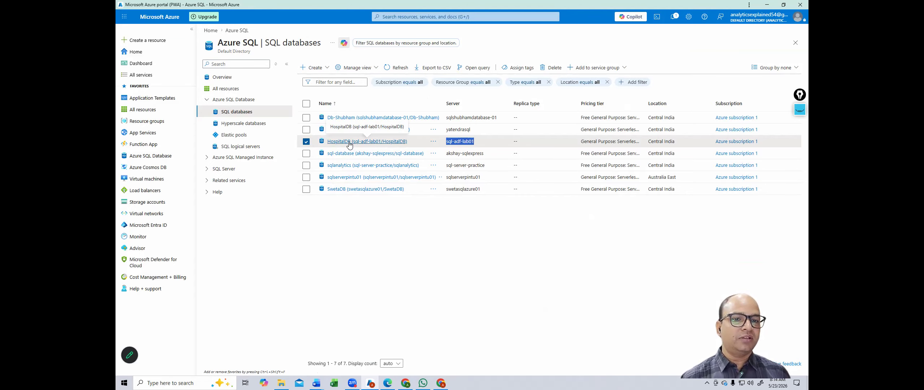
pyautogui.hotkey('alt', 'Tab')
pyautogui.click(632, 264)
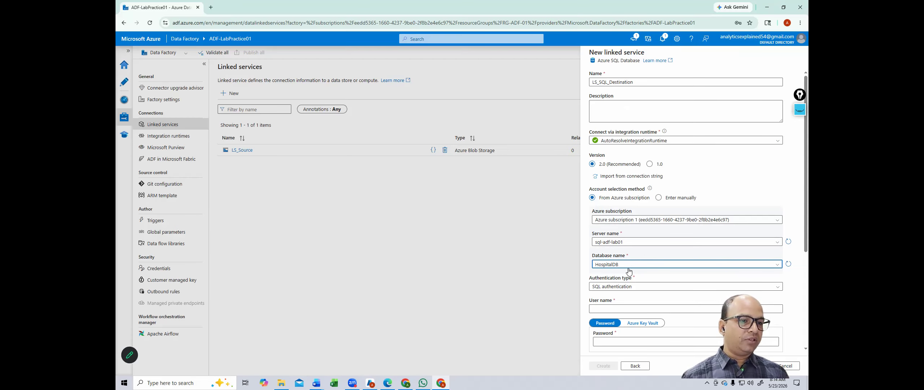
# Step: Enter the SQL login user name and password, then create LS_SQL_Destination
pyautogui.click(633, 307)
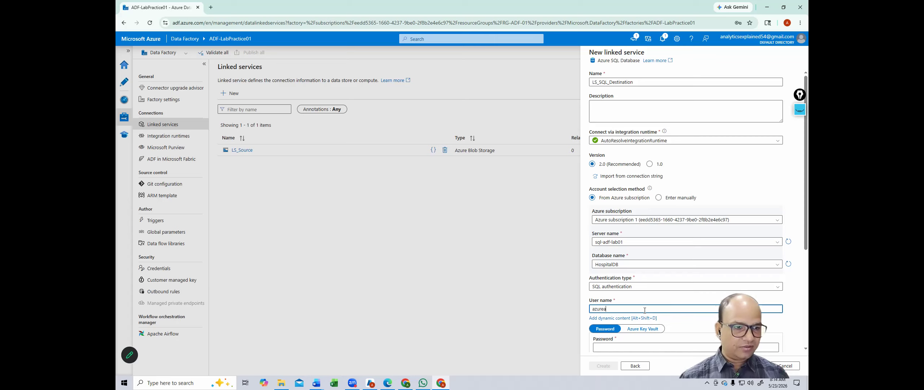
pyautogui.click(652, 345)
pyautogui.write('••')
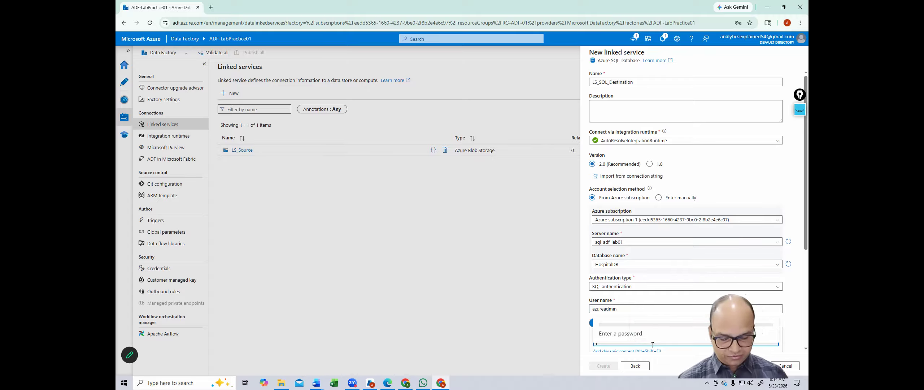
pyautogui.write('••')
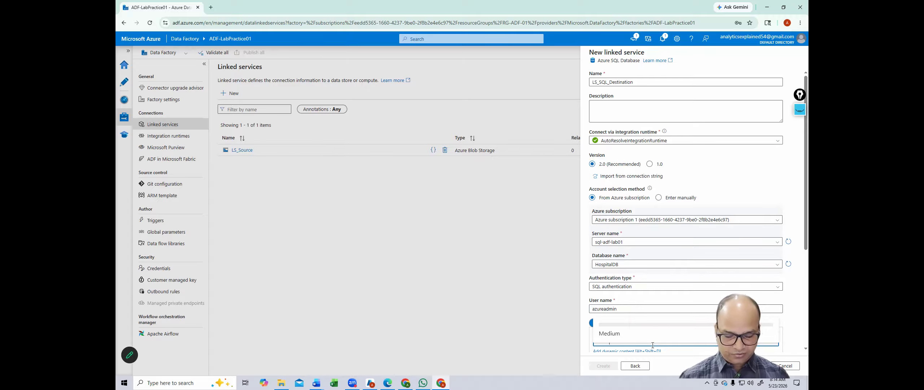
pyautogui.write('•••')
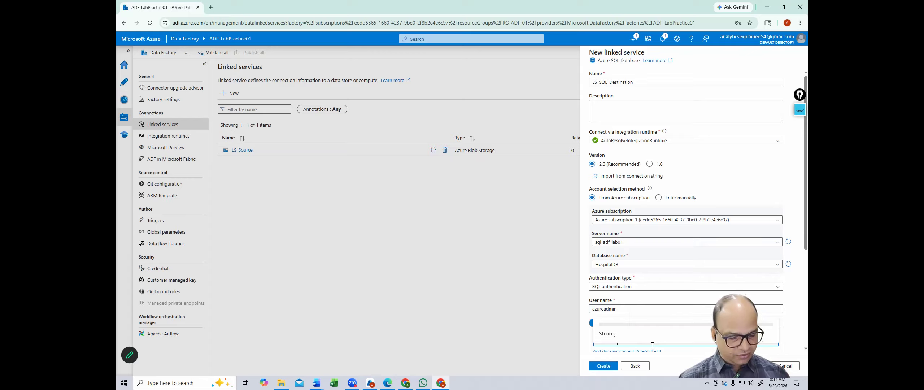
pyautogui.scroll(-4, 750, 278)
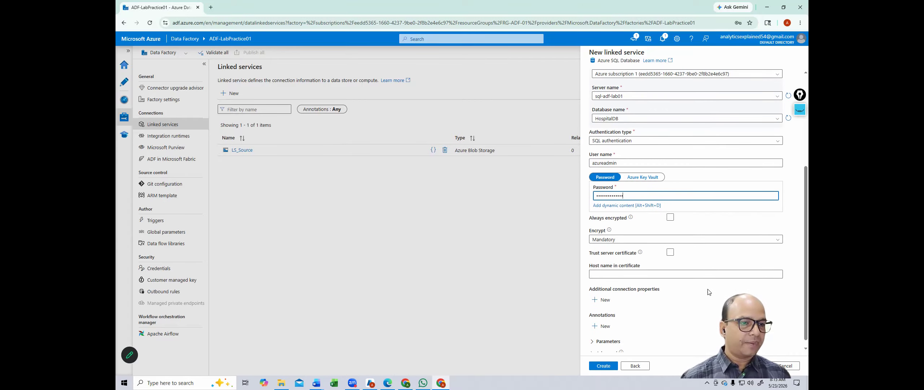
pyautogui.click(602, 366)
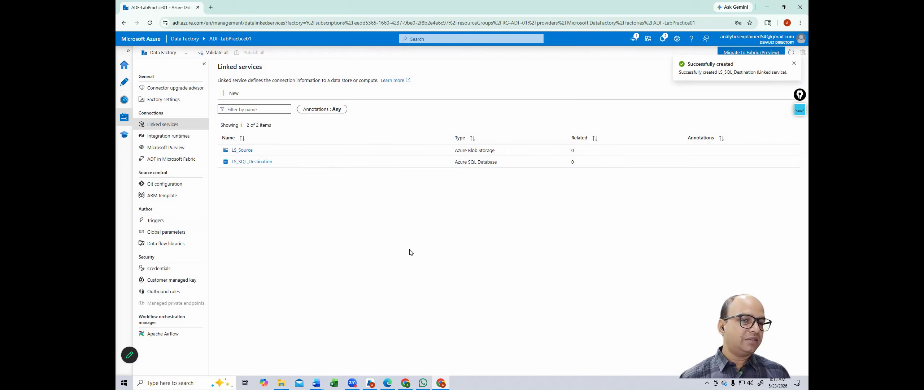
pyautogui.click(254, 162)
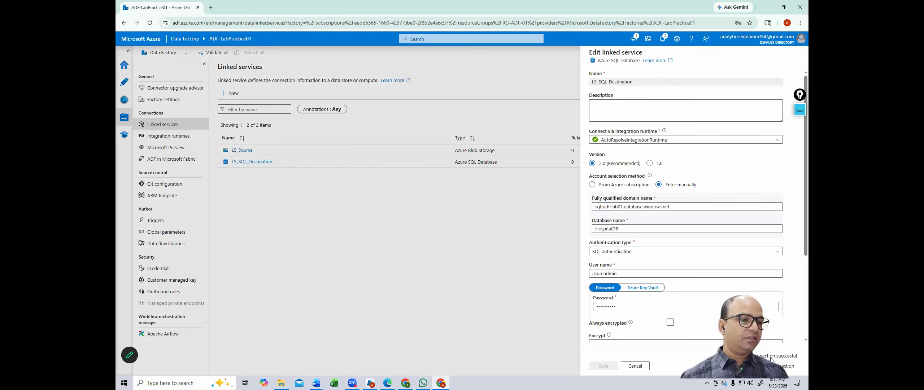
pyautogui.click(648, 366)
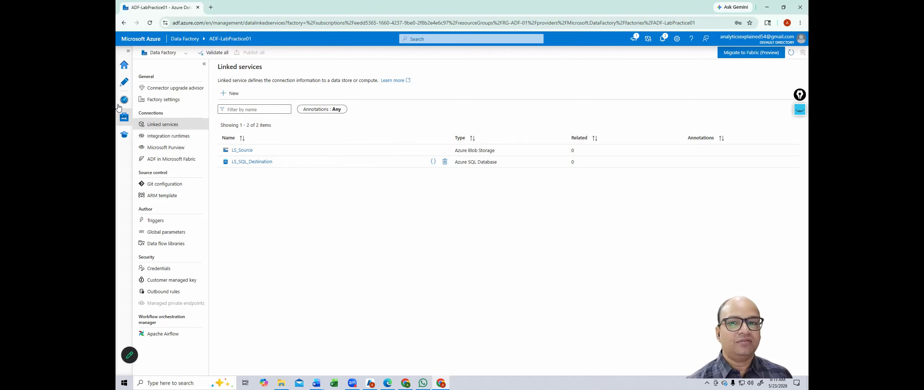
# Step: Switch to the Author area and show the options for adding a new factory resource
pyautogui.click(124, 87)
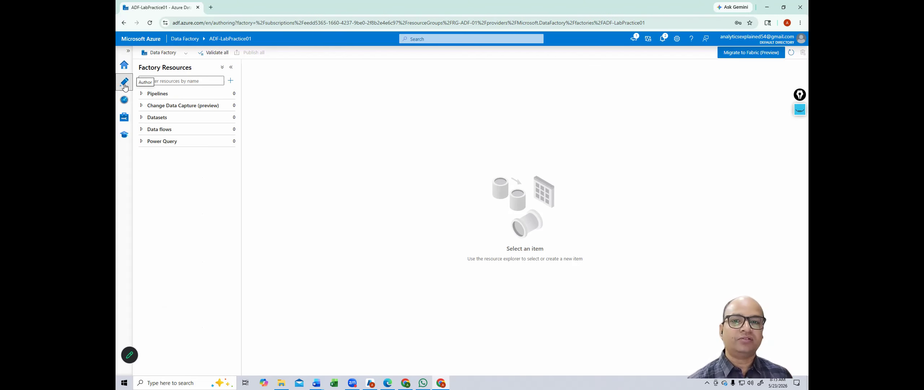
pyautogui.click(122, 117)
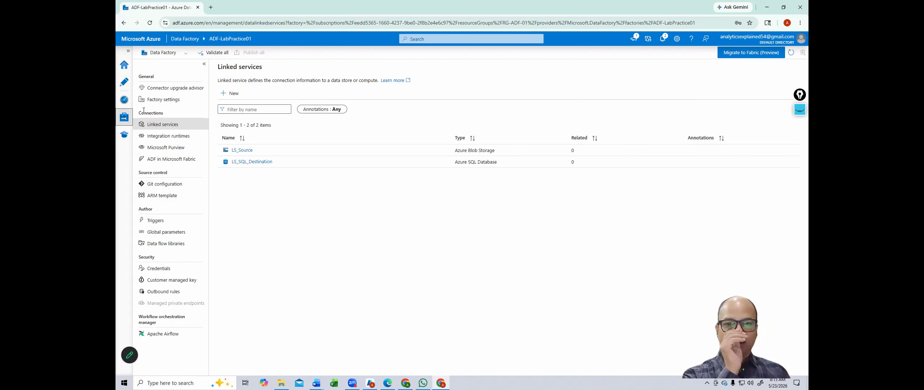
pyautogui.click(125, 85)
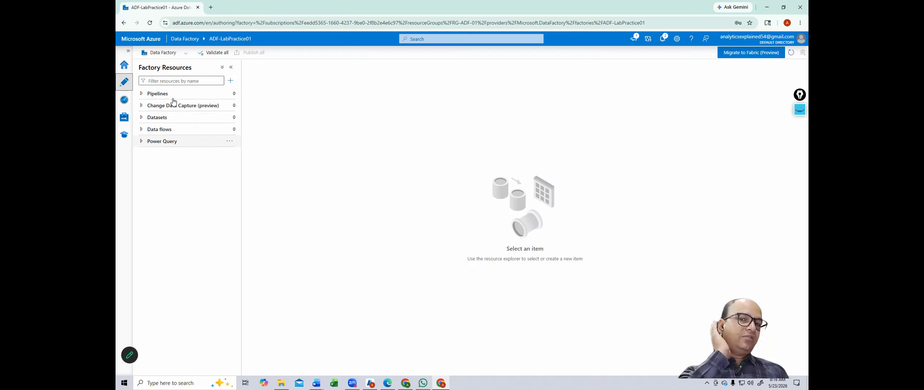
pyautogui.click(230, 81)
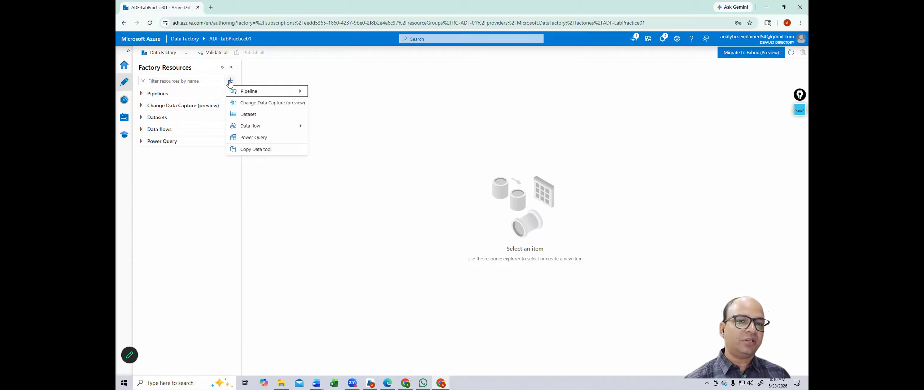
# Step: Start a new dataset, find Azure Blob Storage by searching 'azure bl', and select it as the store
pyautogui.click(259, 115)
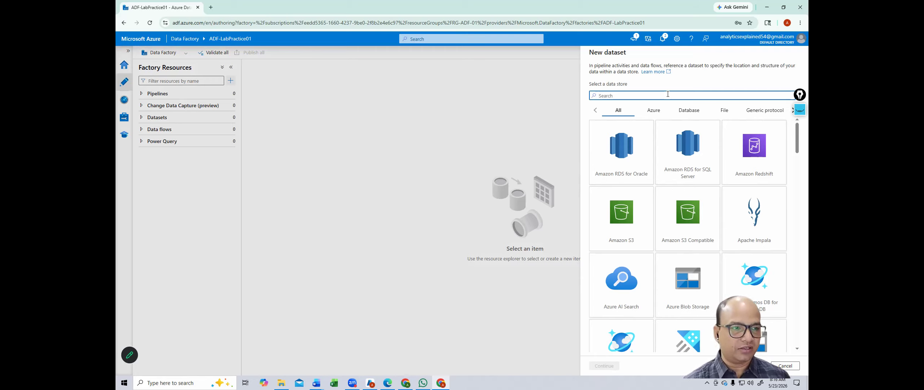
pyautogui.write('az')
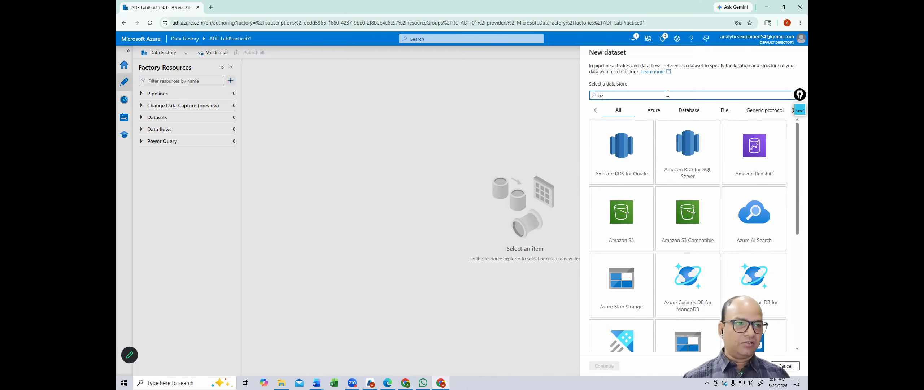
pyautogui.write('ur')
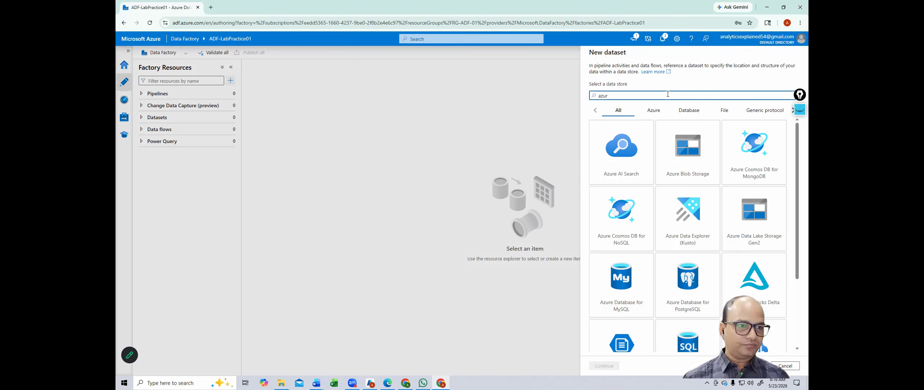
pyautogui.write('e bl')
pyautogui.click(631, 153)
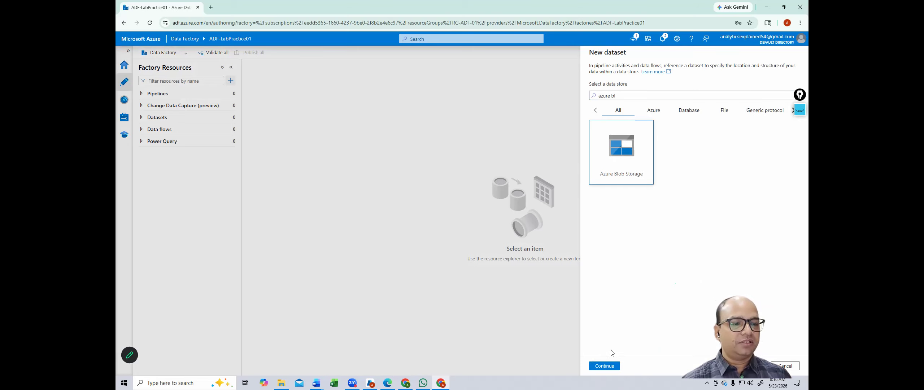
pyautogui.click(611, 366)
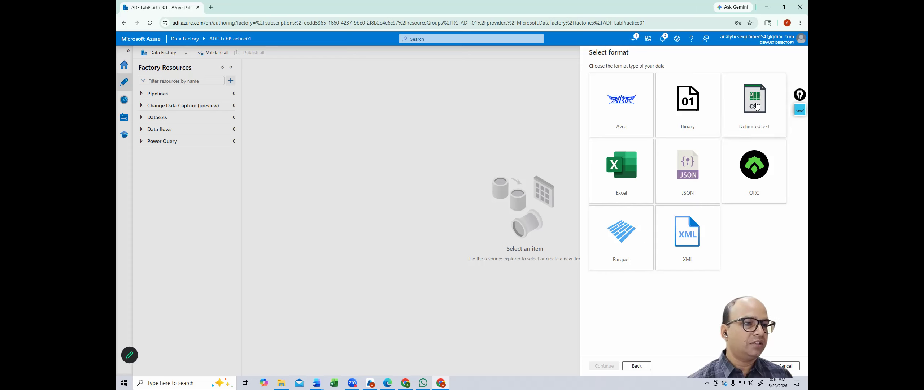
# Step: Choose the DelimitedText format and name the dataset DS_Source_CSV
pyautogui.click(757, 108)
pyautogui.click(603, 365)
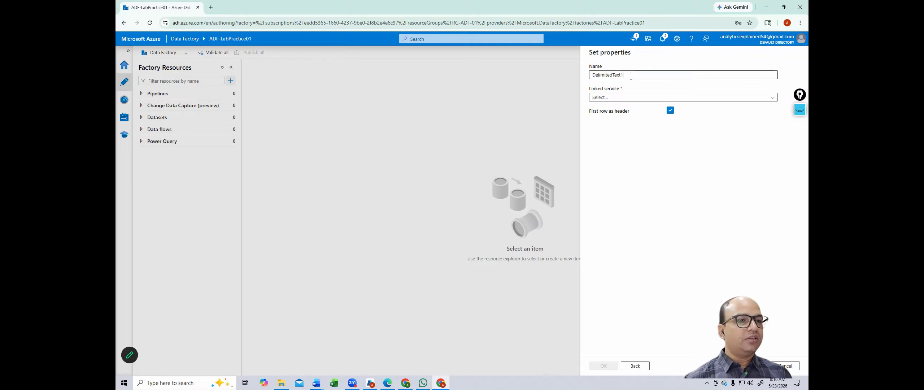
pyautogui.moveTo(623, 75); pyautogui.dragTo(584, 76)
pyautogui.press('BackSpace')
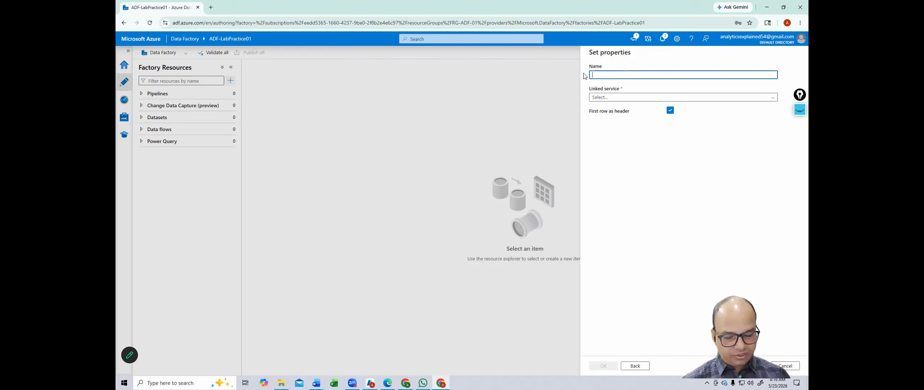
pyautogui.write('DS')
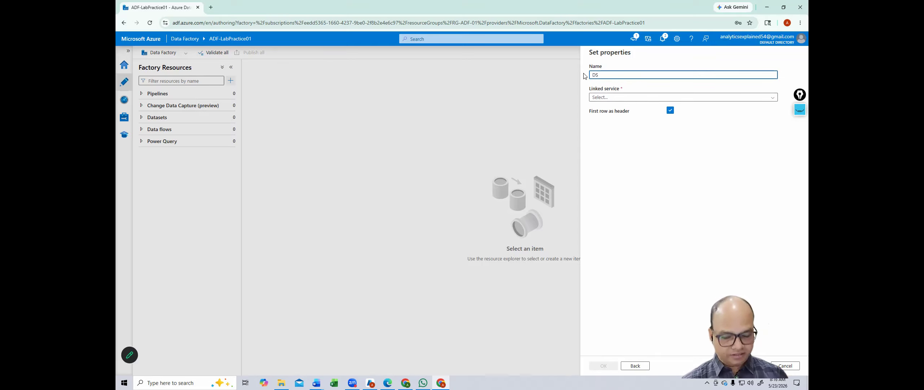
pyautogui.write('_Source')
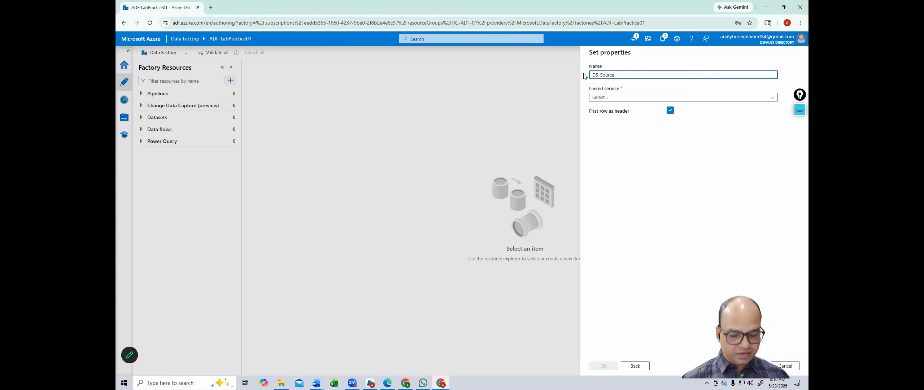
pyautogui.write('_S')
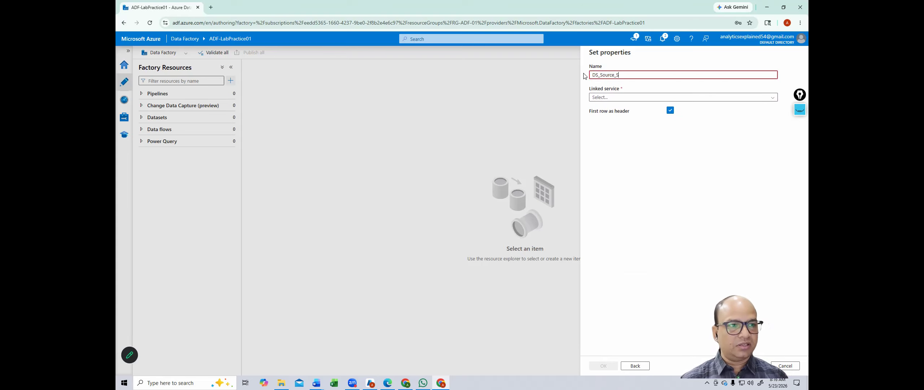
pyautogui.press('BackSpace')
pyautogui.write('CSV')
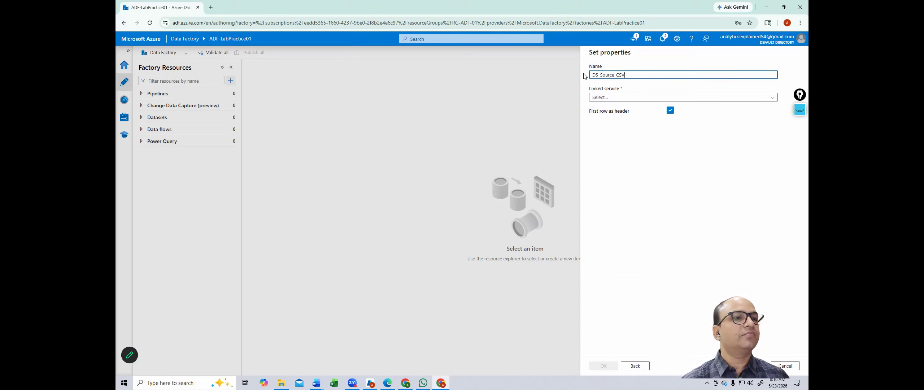
# Step: Link it to LS_Source, point it at hospitaladf/hospital_data.csv, and create the dataset
pyautogui.click(617, 98)
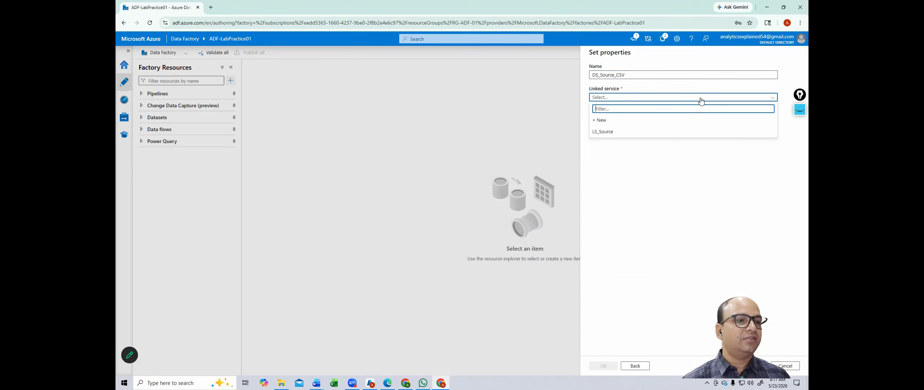
pyautogui.click(599, 136)
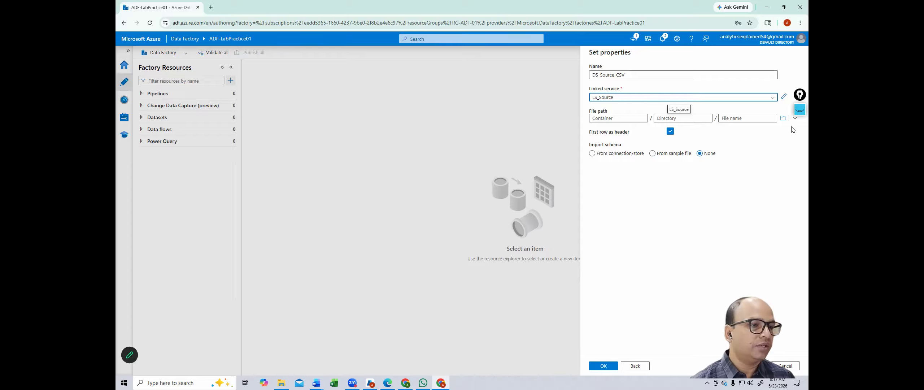
pyautogui.click(783, 118)
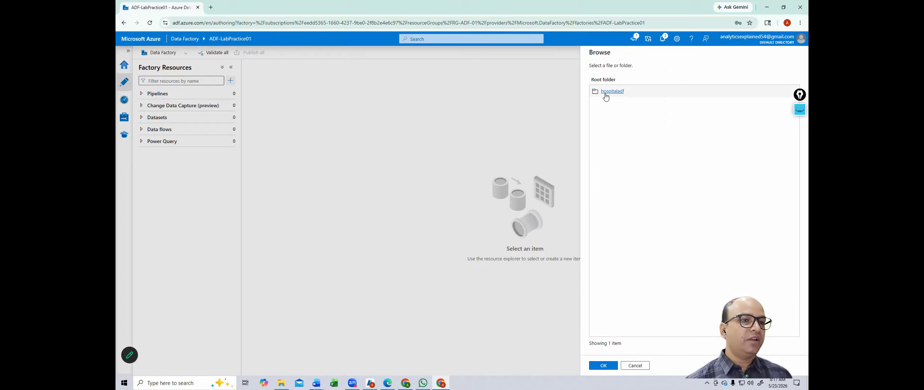
pyautogui.click(612, 91)
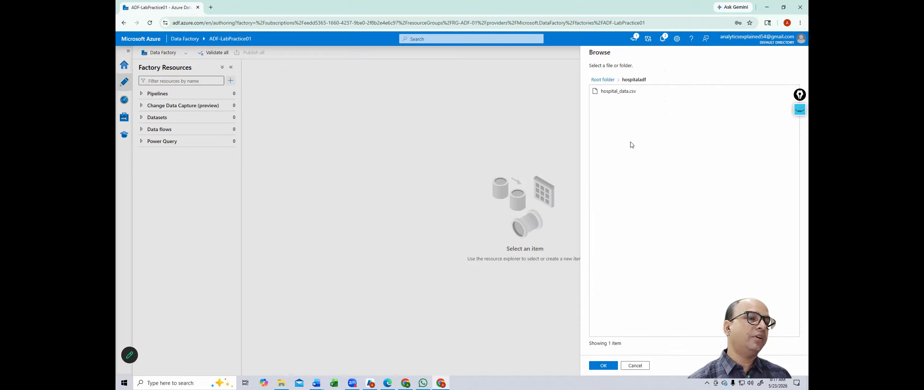
pyautogui.click(618, 91)
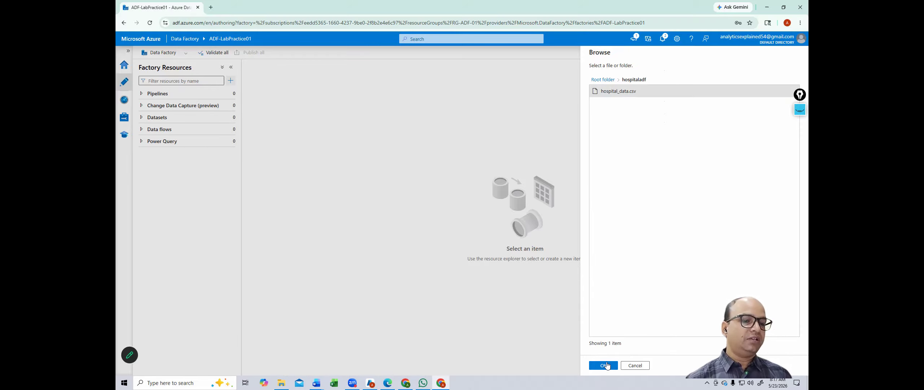
pyautogui.click(606, 365)
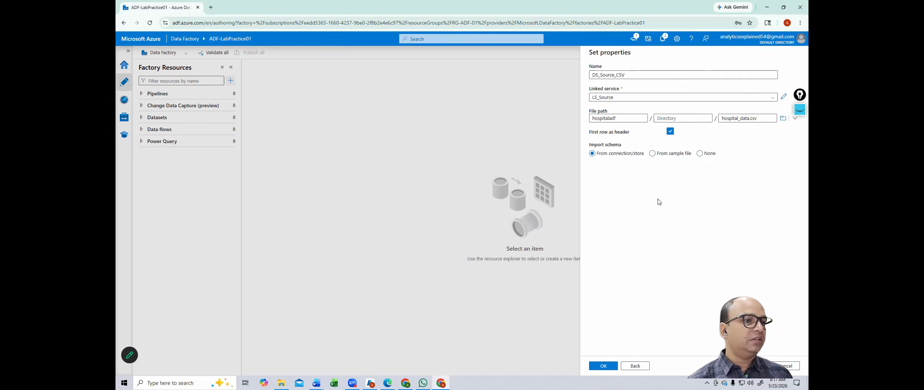
pyautogui.click(608, 367)
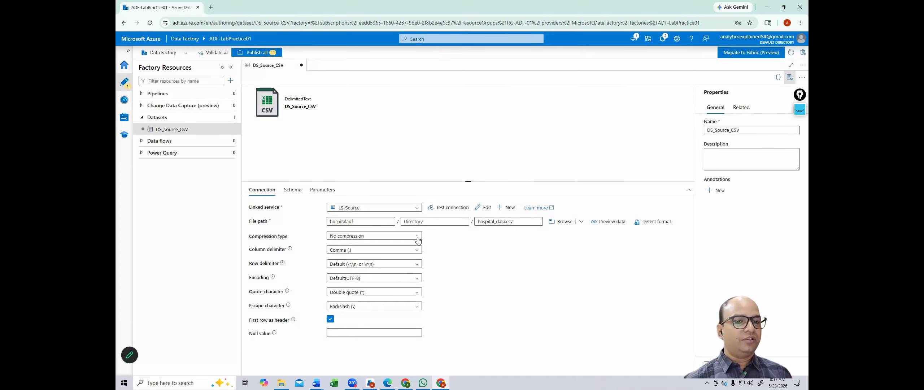
# Step: Test DS_Source_CSV's connection and look through the hospital_data.csv patient rows in the preview
pyautogui.click(453, 209)
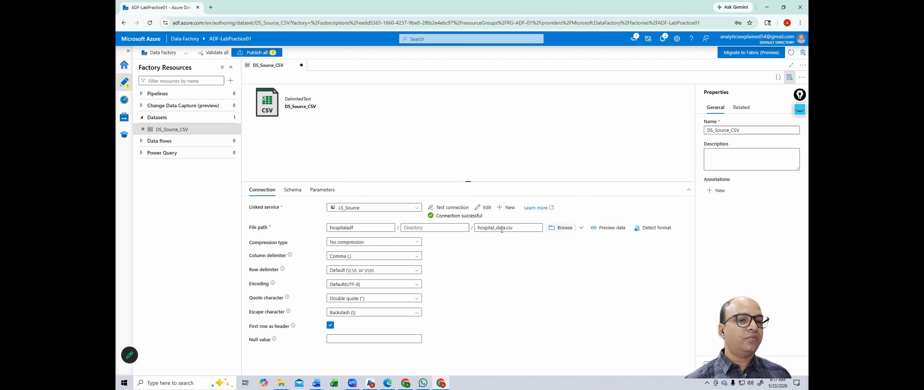
pyautogui.click(607, 229)
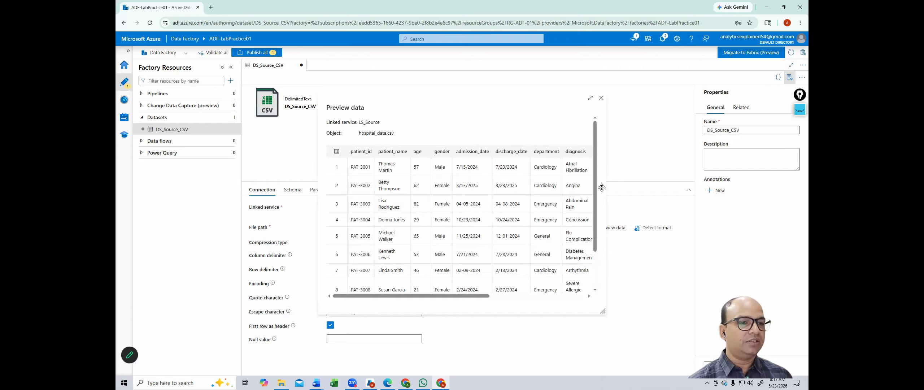
pyautogui.moveTo(595, 191)
pyautogui.mouseDown()
pyautogui.moveTo(595, 229)
pyautogui.moveTo(595, 185)
pyautogui.mouseUp()
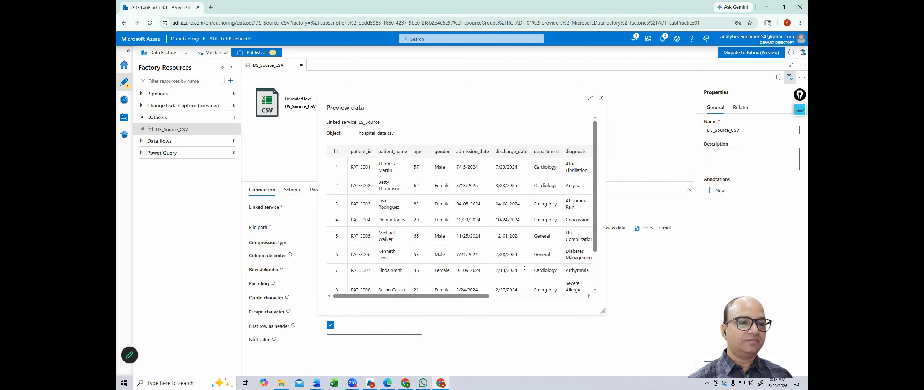
pyautogui.moveTo(419, 296); pyautogui.dragTo(575, 145)
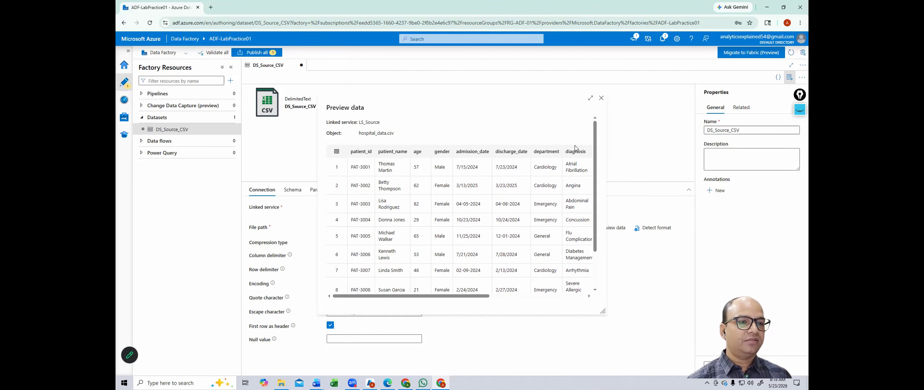
pyautogui.click(601, 98)
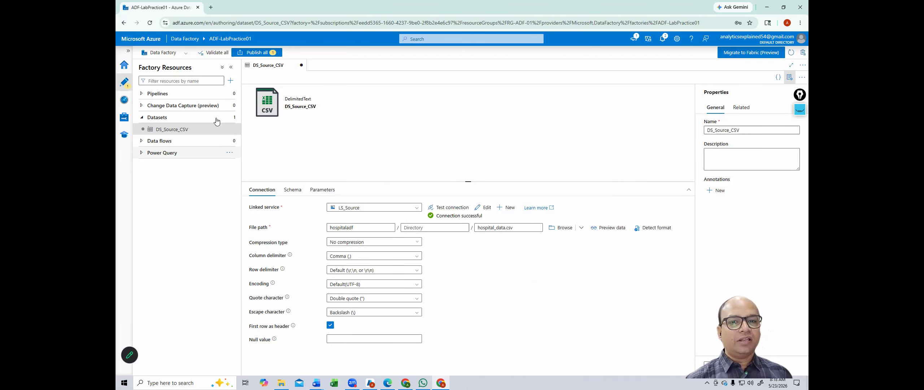
# Step: Start a new dataset using Azure SQL Database, found by searching 'sql'
pyautogui.click(230, 80)
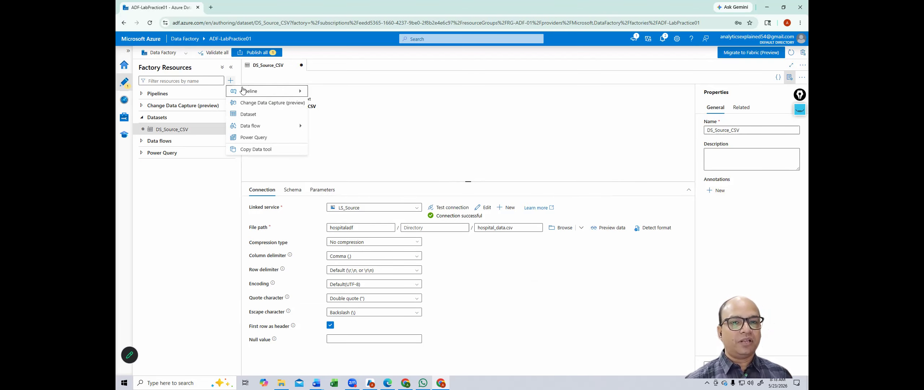
pyautogui.click(253, 115)
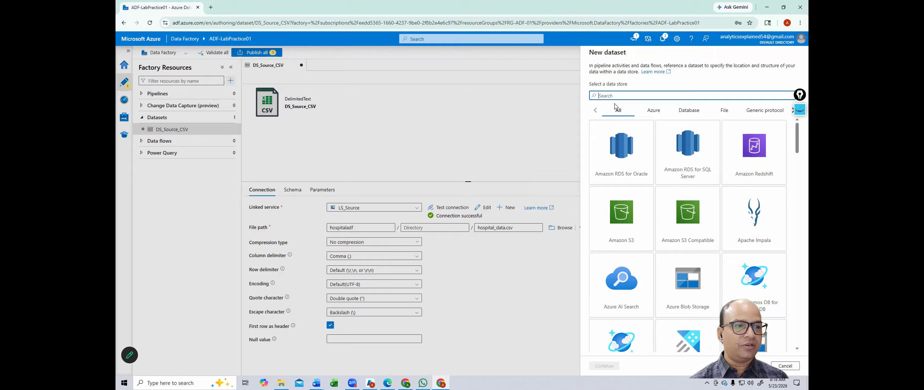
pyautogui.write('sql')
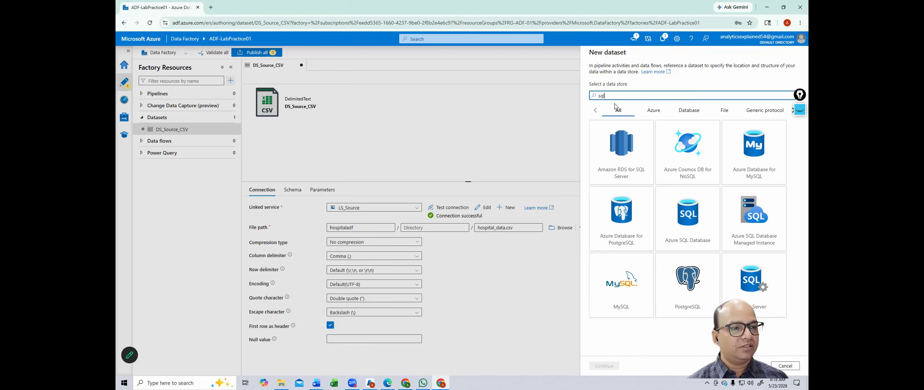
pyautogui.click(686, 199)
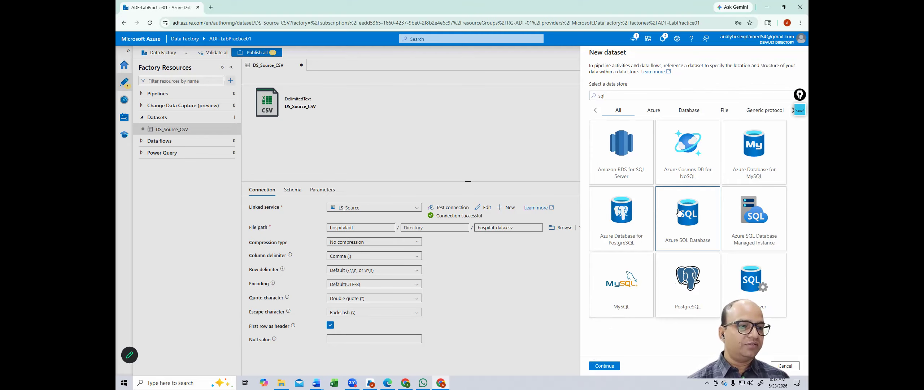
pyautogui.doubleClick(678, 212)
# Step: Replace the default dataset name with DS_Destination
pyautogui.click(629, 76)
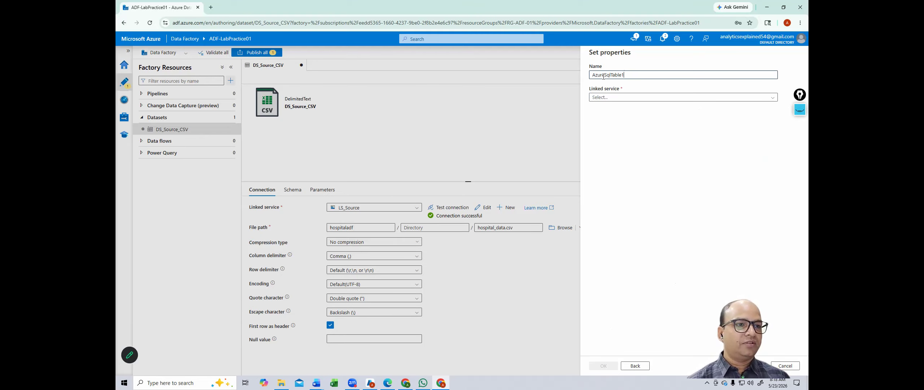
pyautogui.hotkey('ctrl', 'a')
pyautogui.press('BackSpace')
pyautogui.write('DS_D')
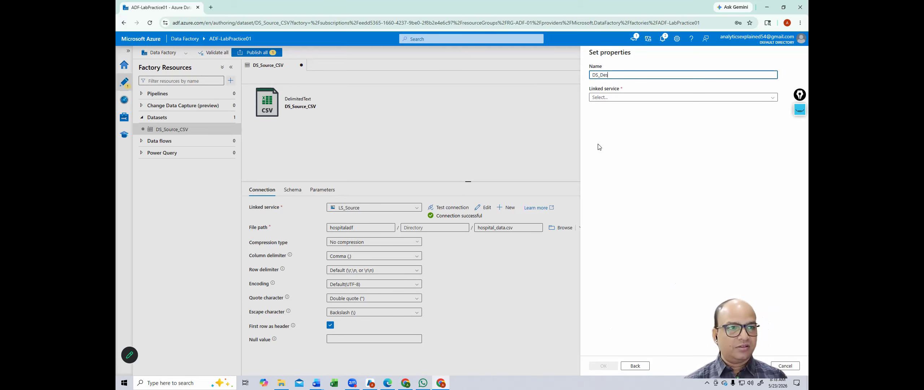
pyautogui.write('estination')
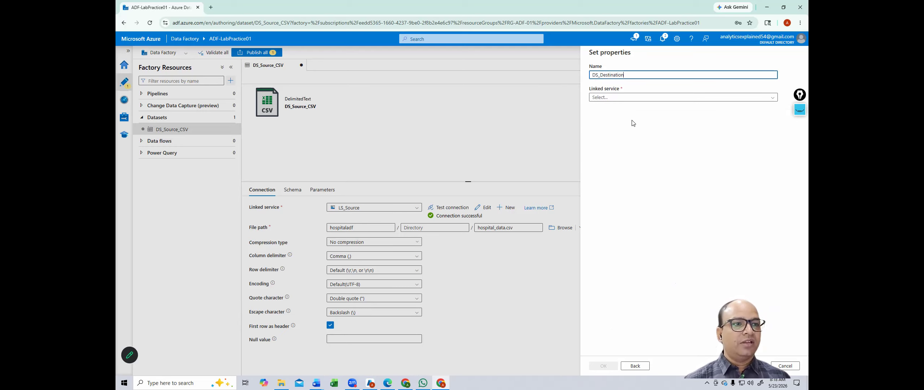
# Step: Link it to LS_SQL_Destination with table Hospital.hospital_data and create the dataset
pyautogui.click(628, 98)
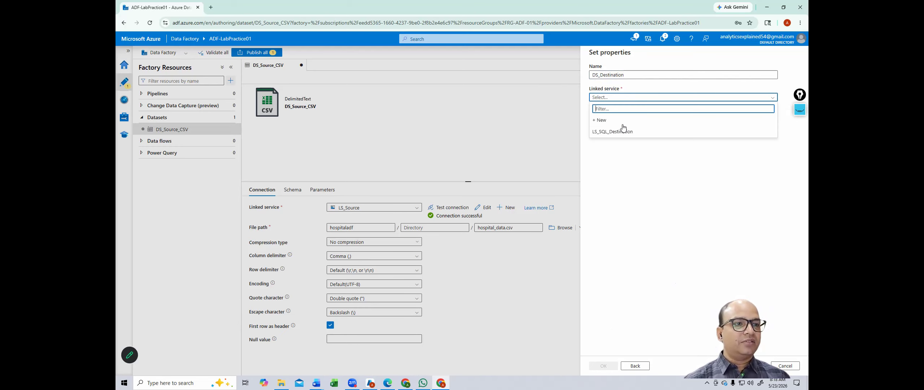
pyautogui.click(609, 133)
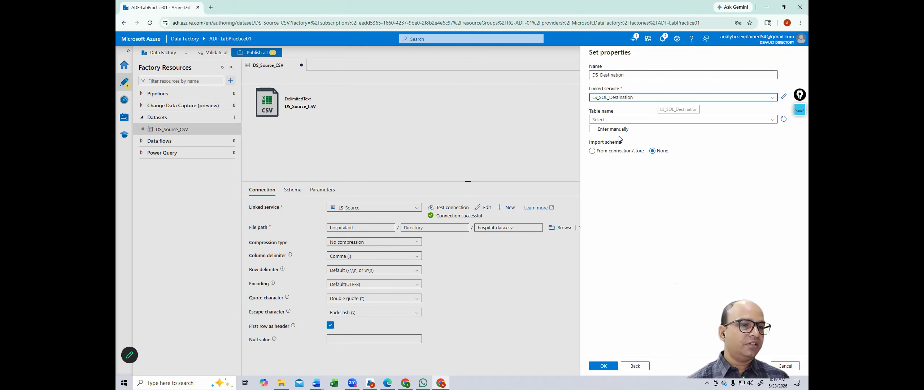
pyautogui.click(612, 120)
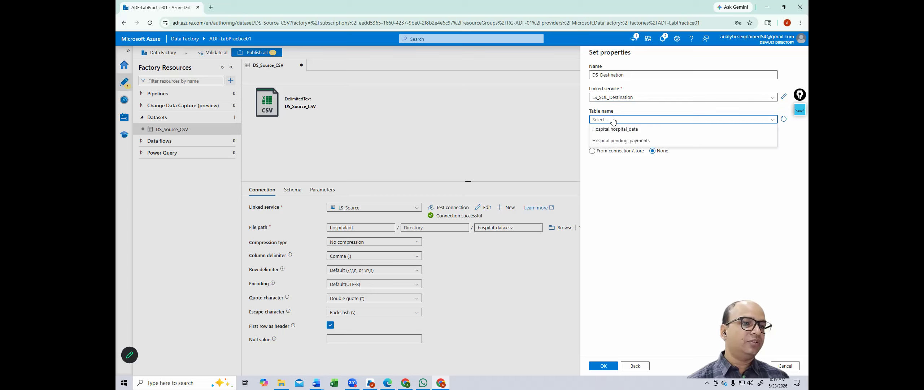
pyautogui.click(644, 133)
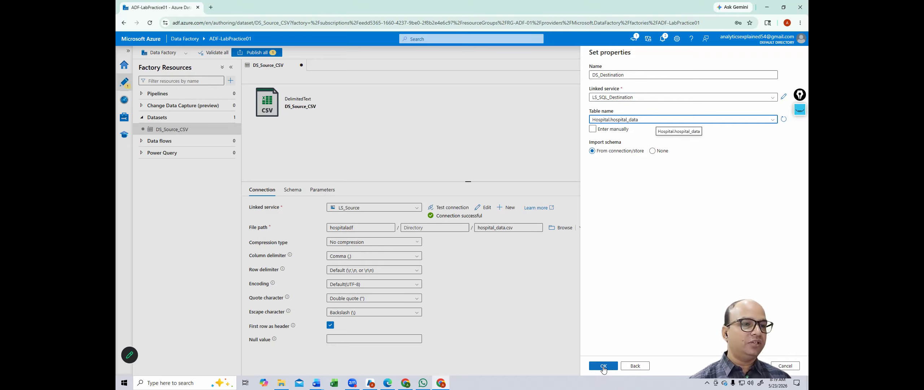
pyautogui.click(603, 367)
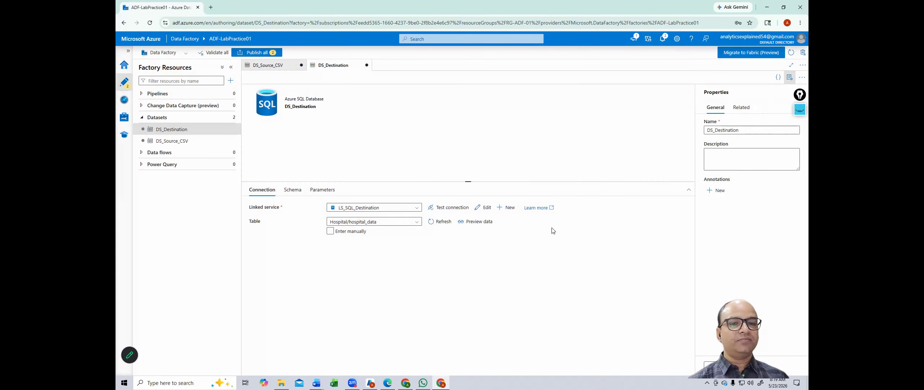
# Step: Test DS_Destination's connection and preview the still-empty Hospital.hospital_data table
pyautogui.click(447, 209)
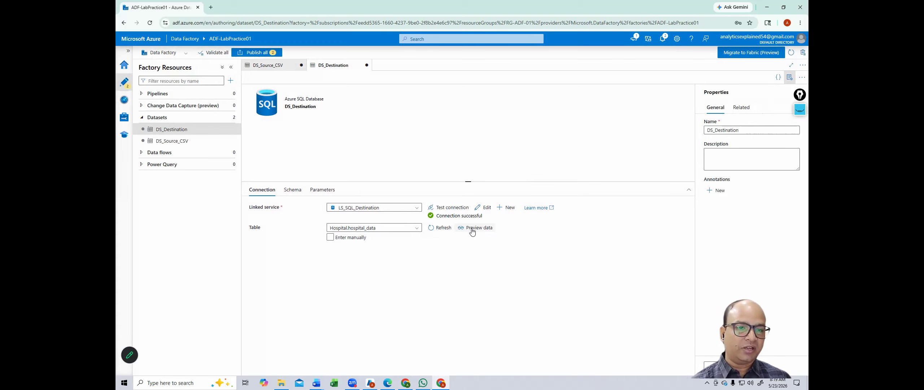
pyautogui.click(472, 230)
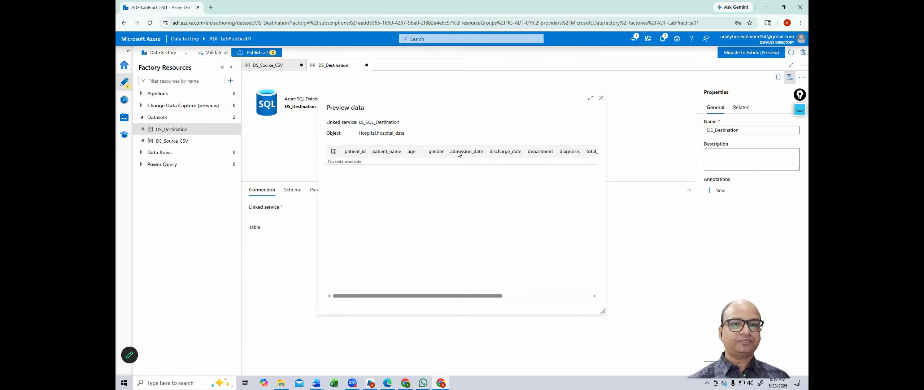
pyautogui.click(602, 98)
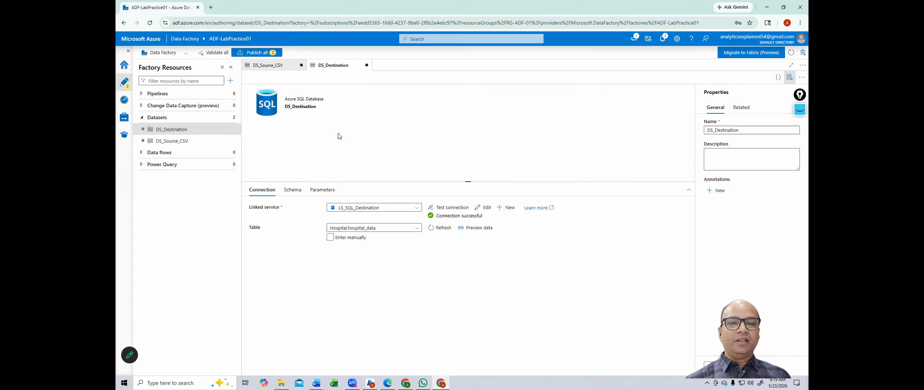
pyautogui.click(230, 81)
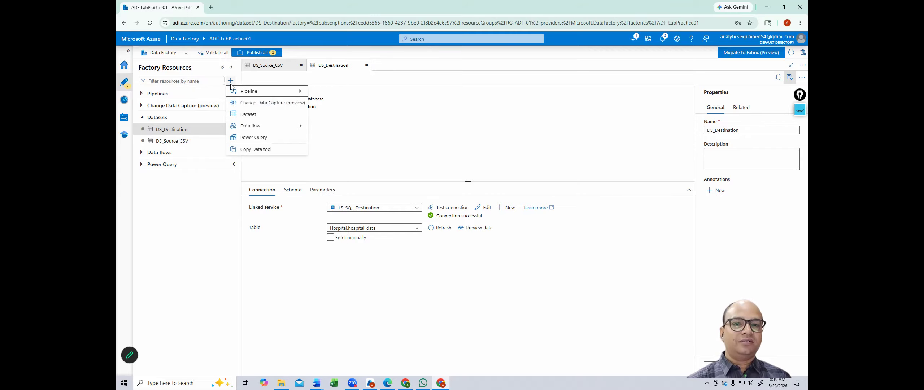
# Step: Start another Azure SQL Database dataset, found by searching 'sql d'
pyautogui.click(246, 114)
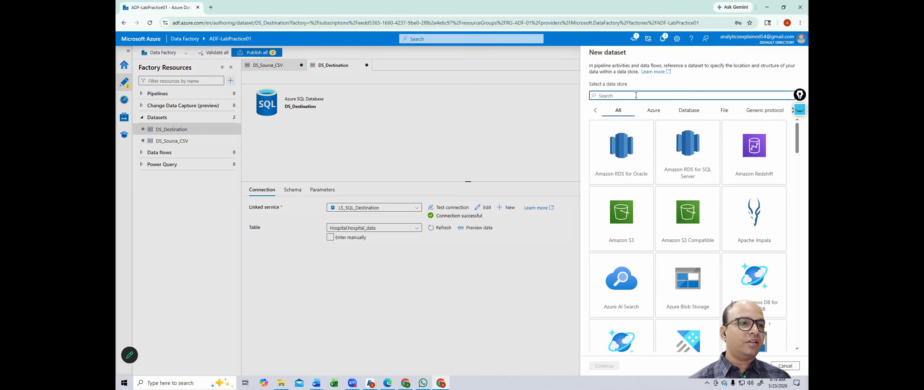
pyautogui.write('sql d')
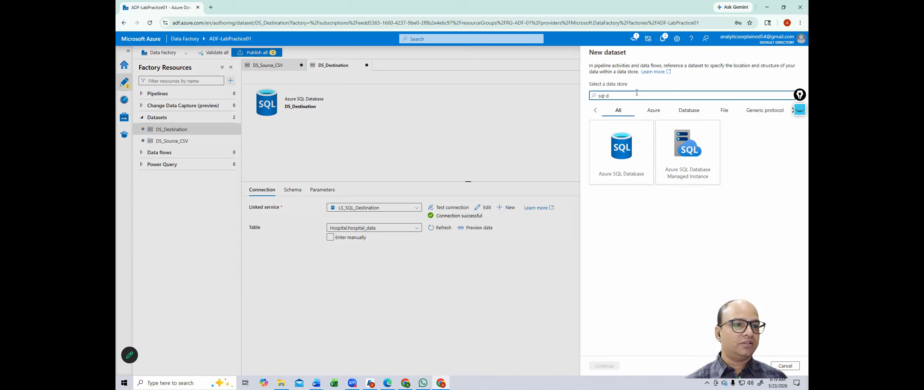
pyautogui.click(627, 153)
pyautogui.click(604, 364)
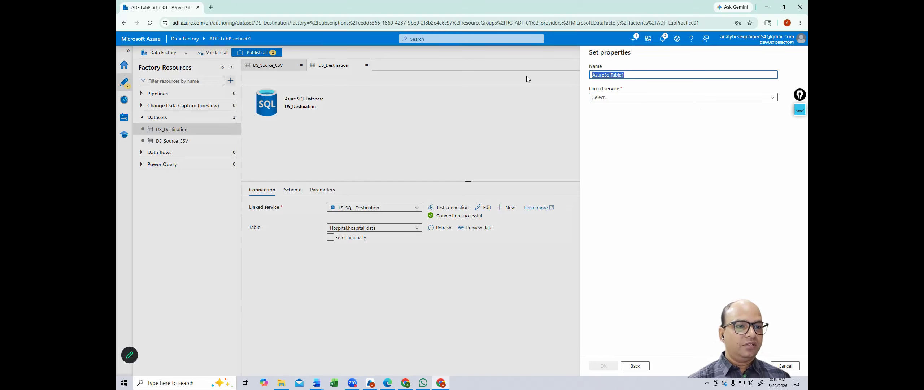
# Step: Type DS_Destination_PP as its name, correcting the typing slips
pyautogui.write('D')
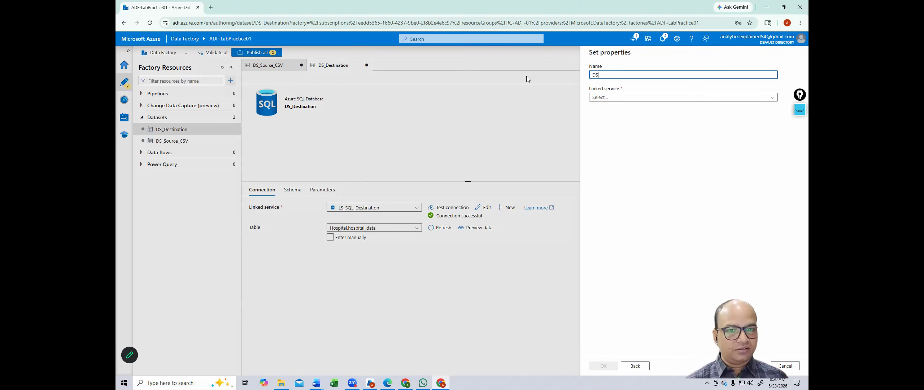
pyautogui.write('S')
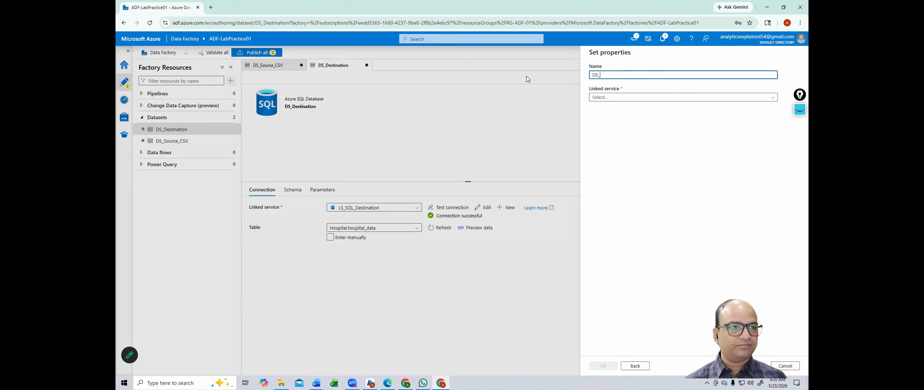
pyautogui.write('_Destoma')
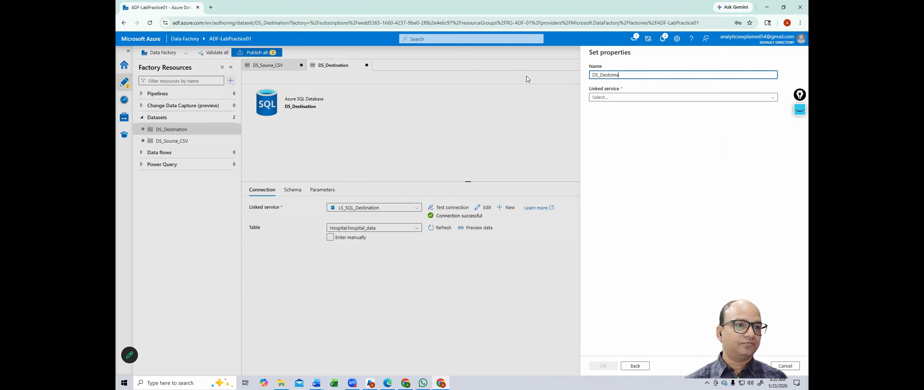
pyautogui.press('BackSpace')
pyautogui.press('BackSpace')
pyautogui.press('BackSpace')
pyautogui.press('BackSpace')
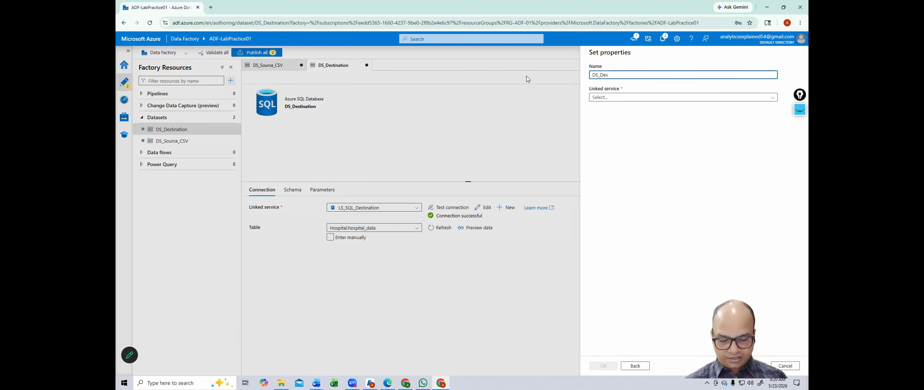
pyautogui.write('tina')
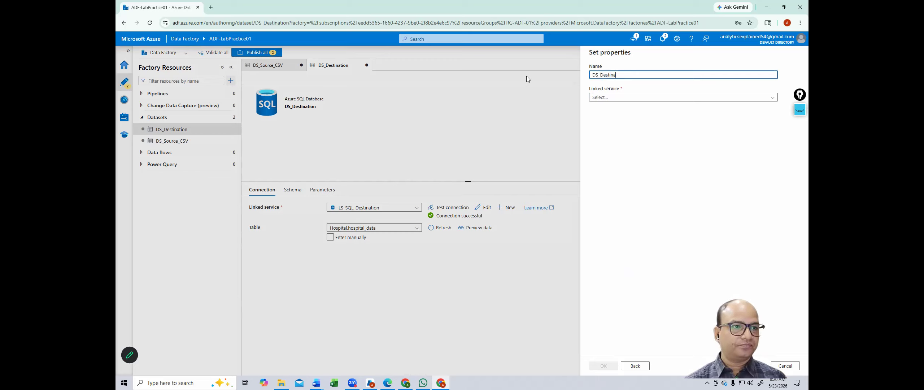
pyautogui.write('tion_')
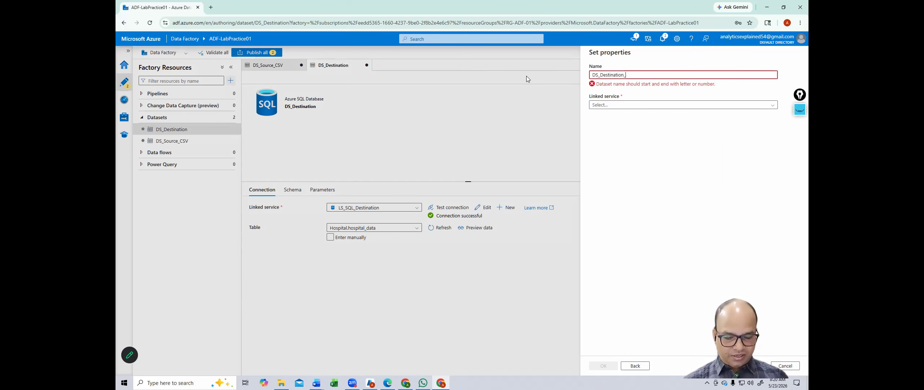
pyautogui.write('PD')
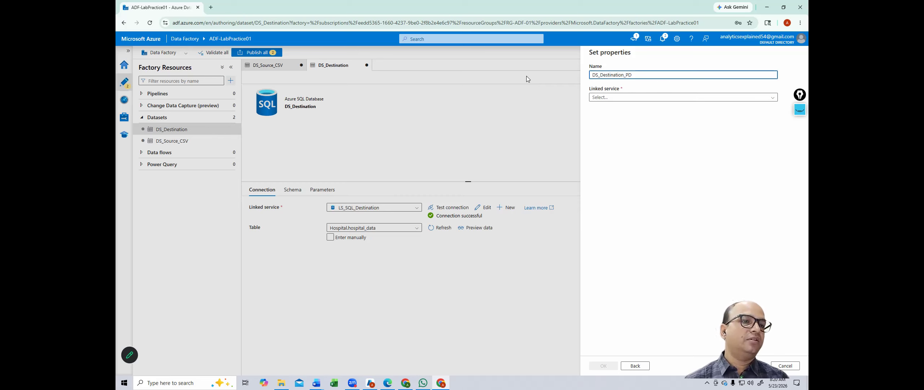
pyautogui.press('BackSpace')
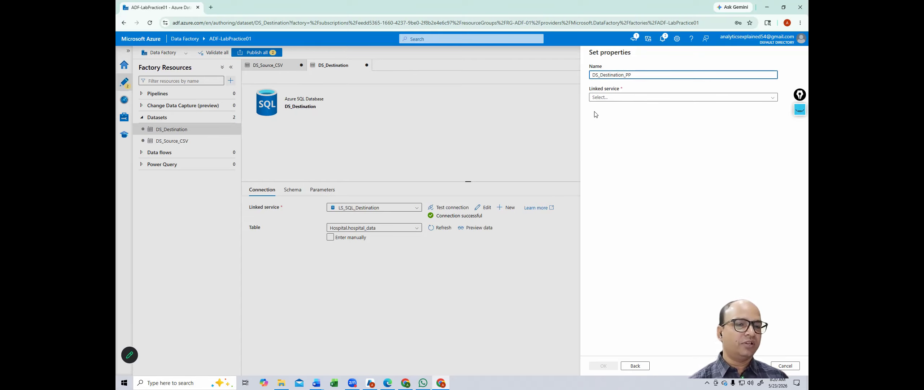
# Step: Link DS_Destination_PP to LS_SQL_Destination, target Hospital.pending_payments, and create it
pyautogui.click(623, 100)
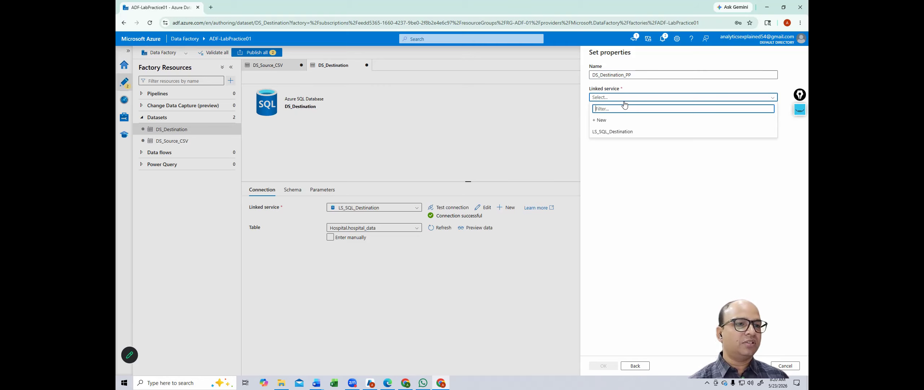
pyautogui.click(608, 132)
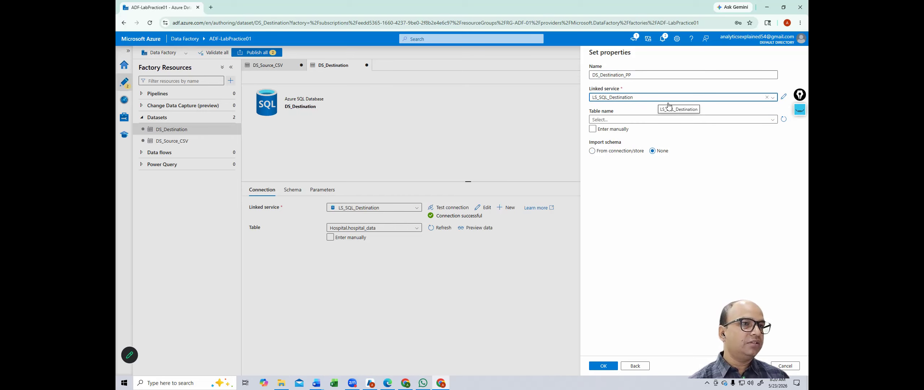
pyautogui.click(621, 122)
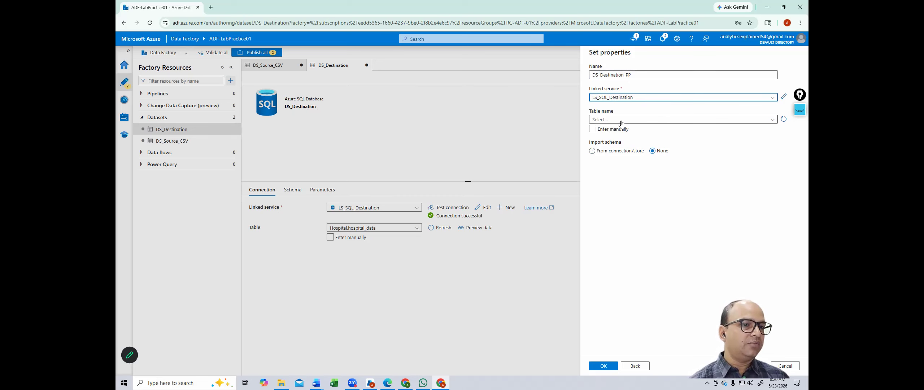
pyautogui.click(623, 141)
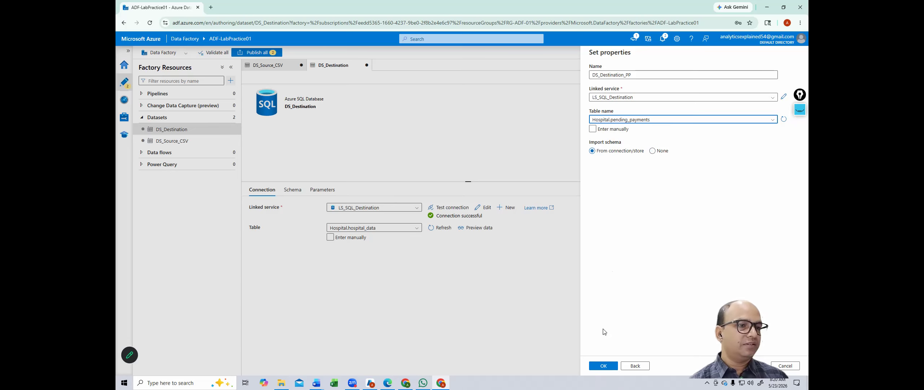
pyautogui.click(609, 366)
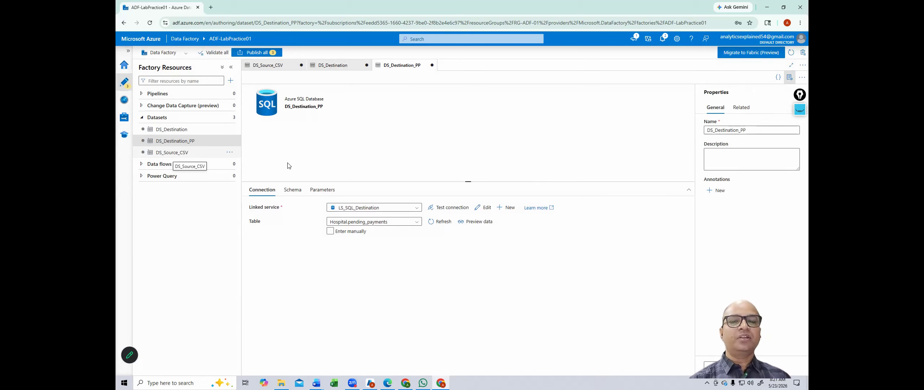
# Step: Open the DS_Source_CSV dataset from the Factory Resources list
pyautogui.click(208, 156)
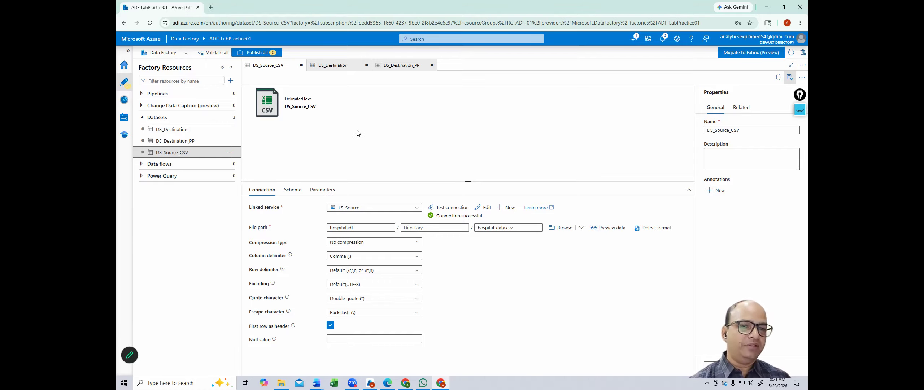
pyautogui.click(230, 80)
pyautogui.moveTo(261, 94)
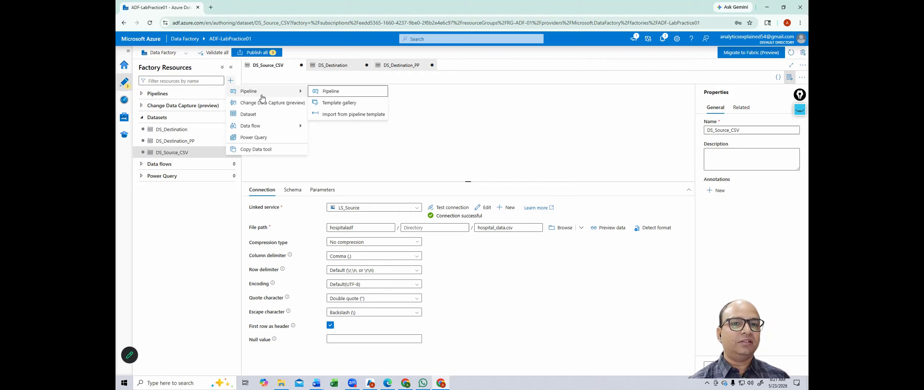
pyautogui.click(335, 95)
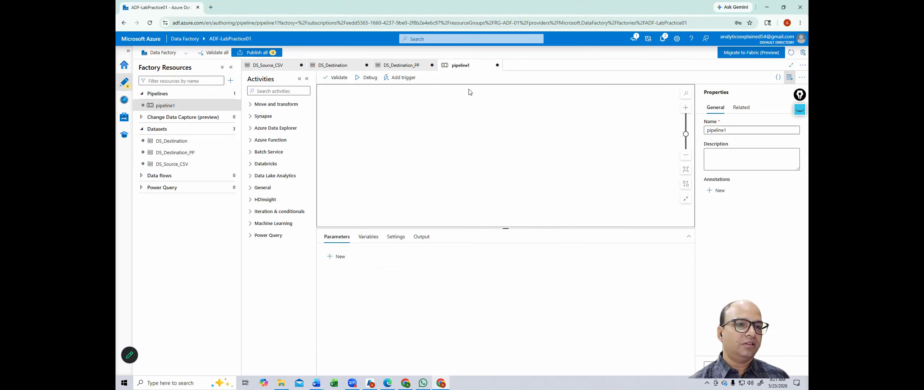
pyautogui.click(497, 65)
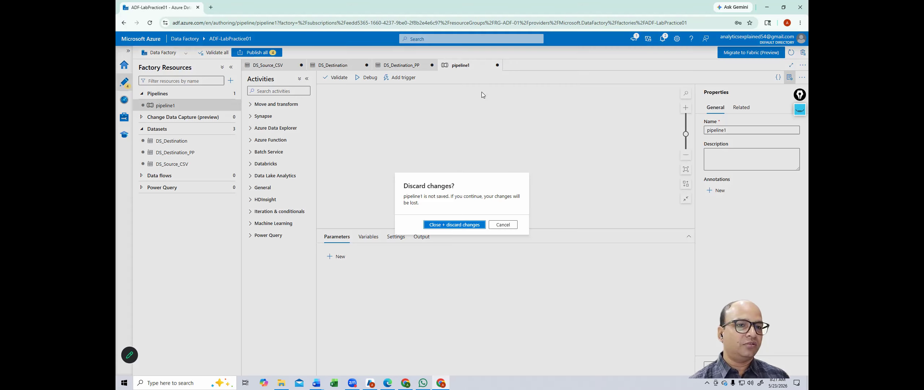
pyautogui.click(440, 225)
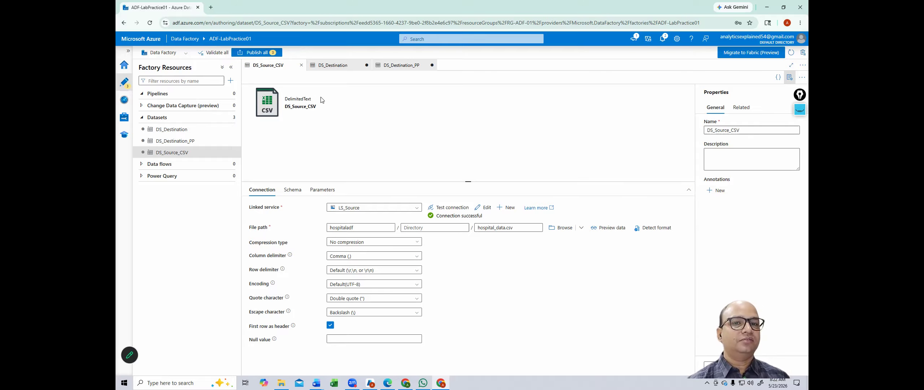
# Step: Review the three pending datasets under Publish all and publish them to the live factory
pyautogui.click(248, 54)
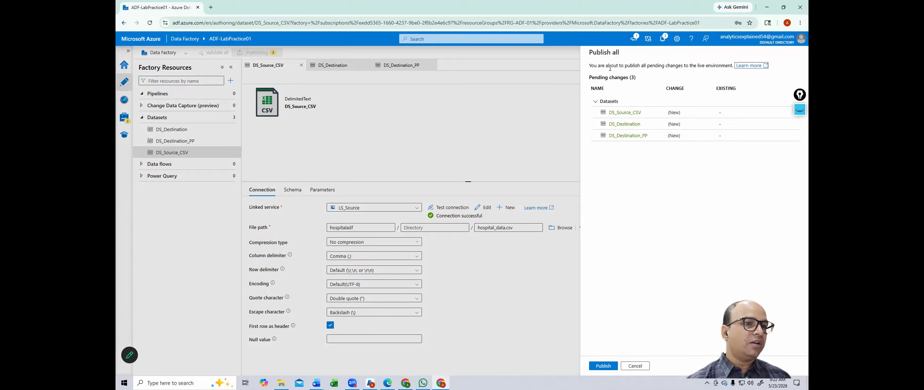
pyautogui.moveTo(607, 66); pyautogui.dragTo(746, 71)
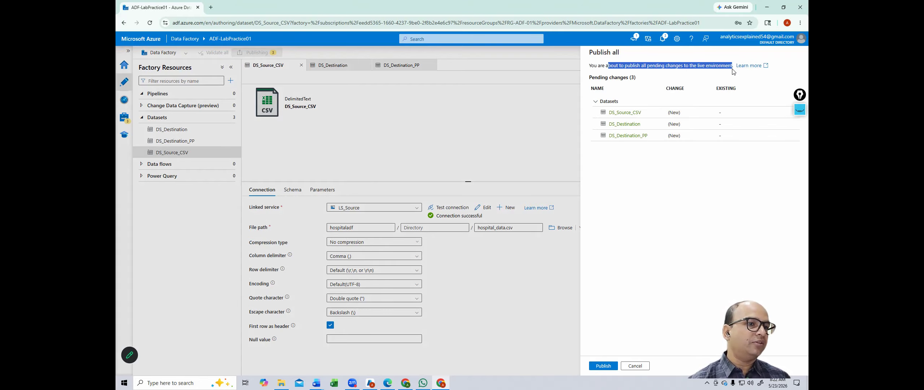
pyautogui.click(610, 224)
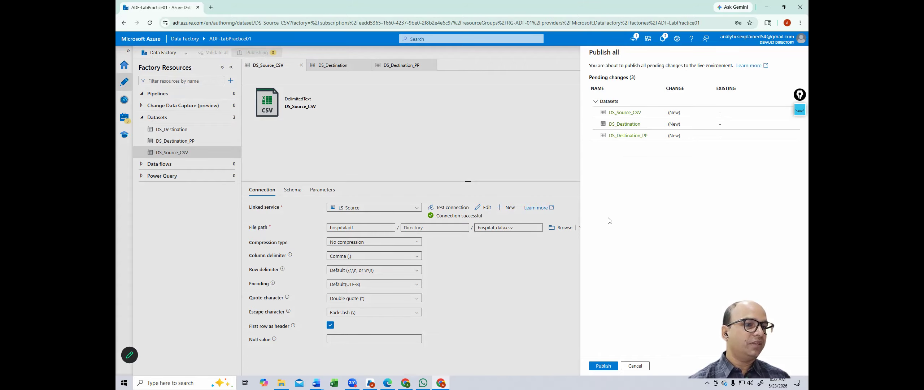
pyautogui.click(610, 366)
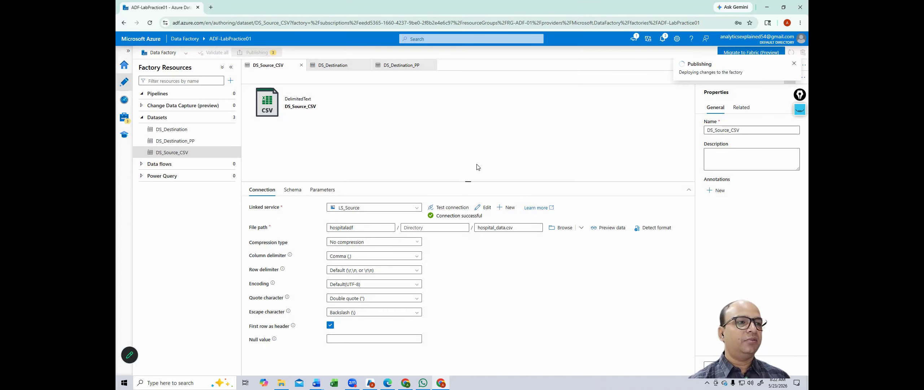
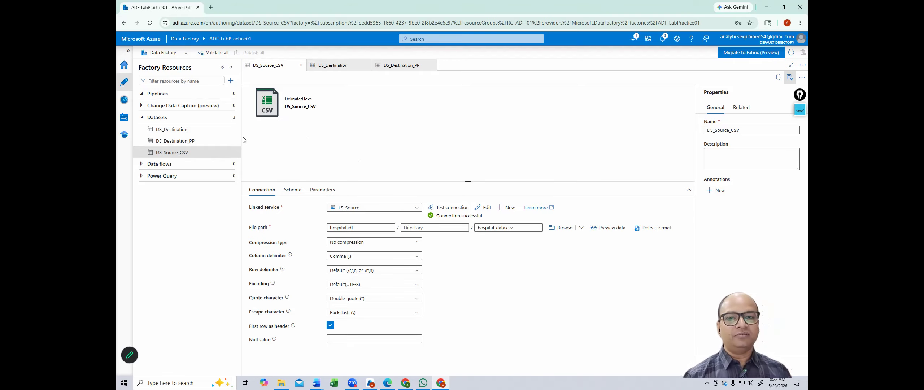
# Step: Open the + menu in Factory Resources to add a new resource
pyautogui.click(230, 81)
# Step: Create a new pipeline, pipeline1, from the Pipeline submenu
pyautogui.moveTo(285, 91)
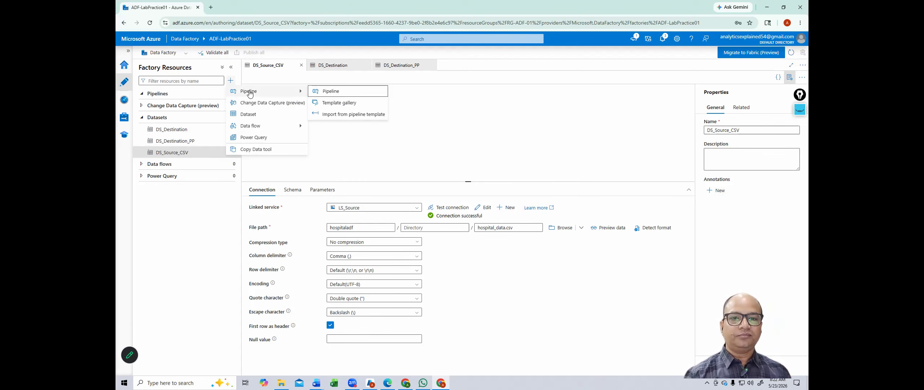
pyautogui.click(330, 92)
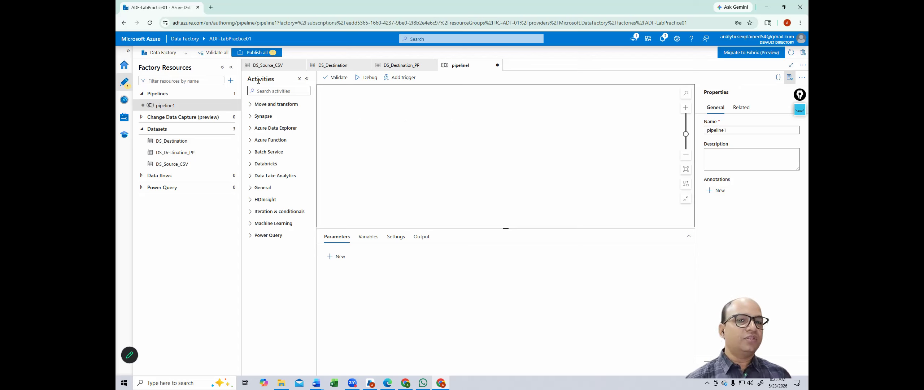
pyautogui.moveTo(248, 79); pyautogui.dragTo(286, 77)
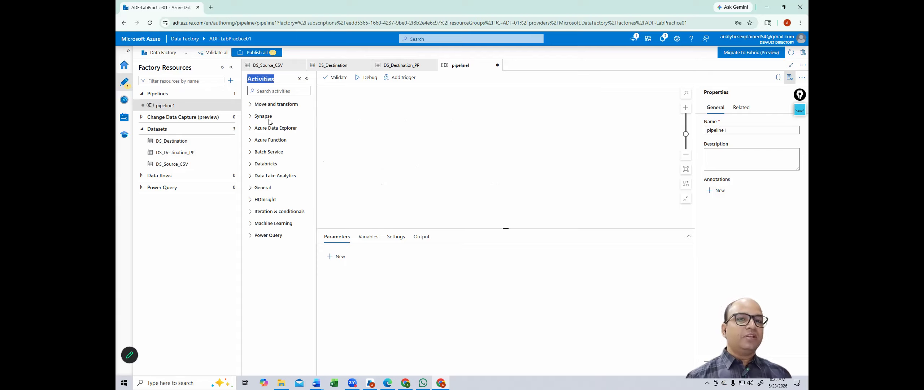
# Step: Browse the Move and transform, Synapse and Azure Data Explorer activity categories, then collapse them
pyautogui.click(250, 104)
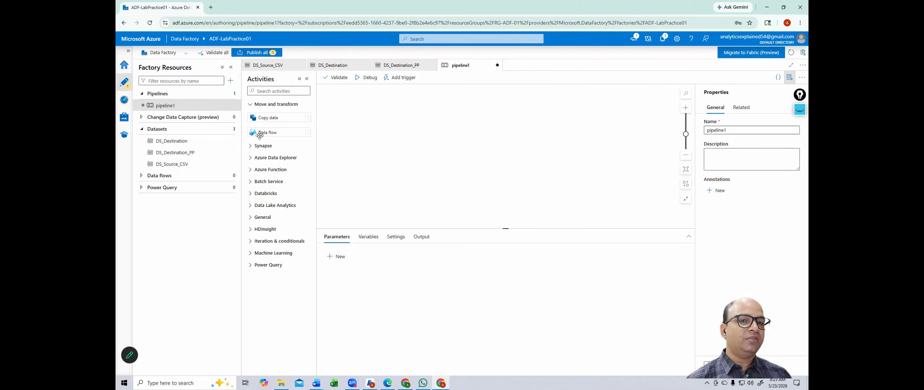
pyautogui.click(249, 147)
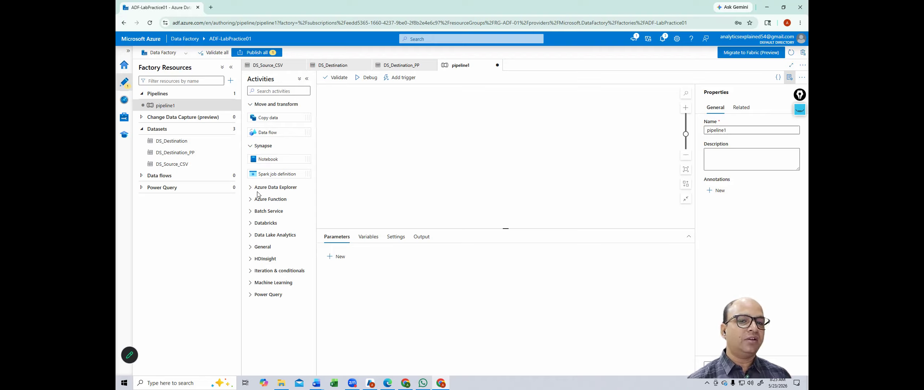
pyautogui.click(250, 188)
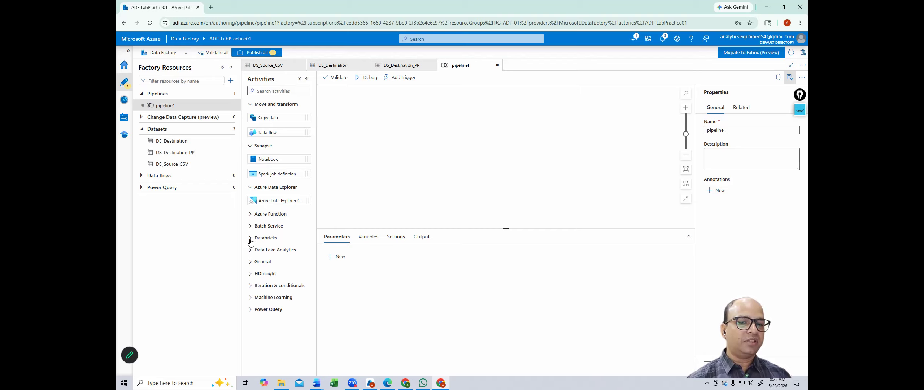
pyautogui.click(250, 105)
pyautogui.click(250, 116)
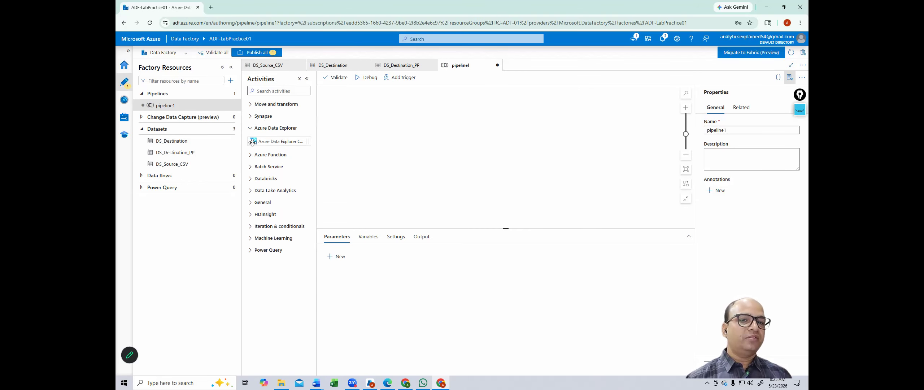
pyautogui.click(251, 130)
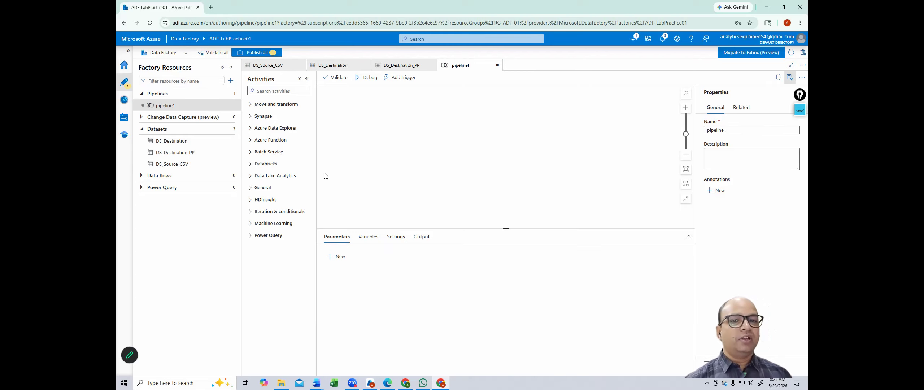
pyautogui.click(271, 92)
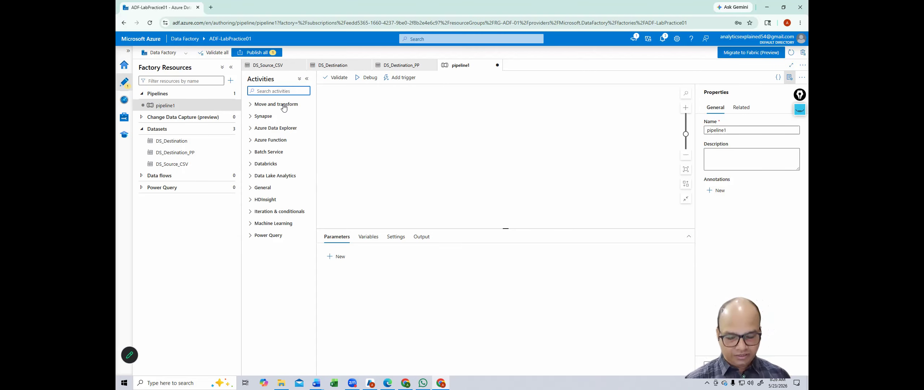
# Step: Search activities for 'met' and place Get Metadata1 on the pipeline1 canvas
pyautogui.write('met')
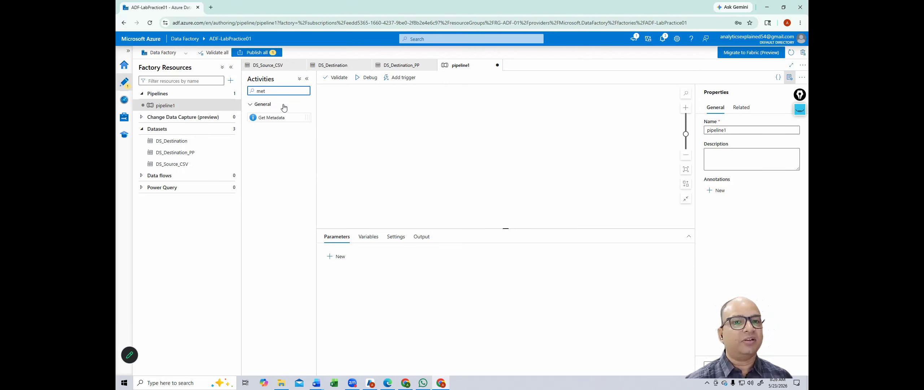
pyautogui.moveTo(282, 115); pyautogui.dragTo(359, 98)
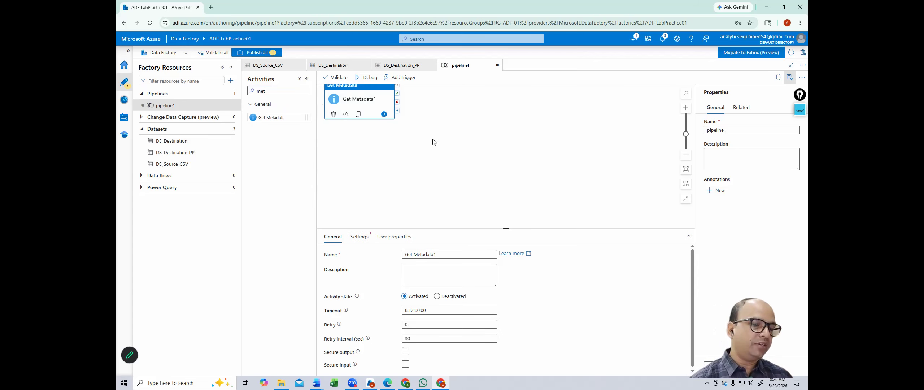
pyautogui.moveTo(363, 102); pyautogui.dragTo(365, 118)
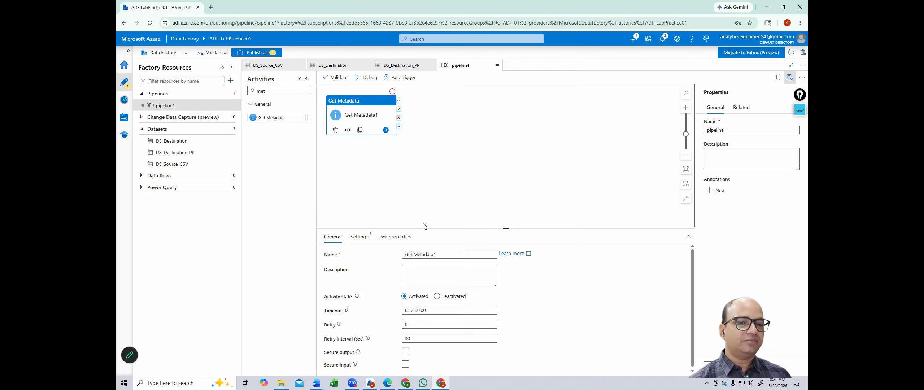
# Step: Replace the activity name Get Metadata1 with get_files, glancing at its Settings tab
pyautogui.click(445, 253)
pyautogui.moveTo(444, 252); pyautogui.dragTo(369, 255)
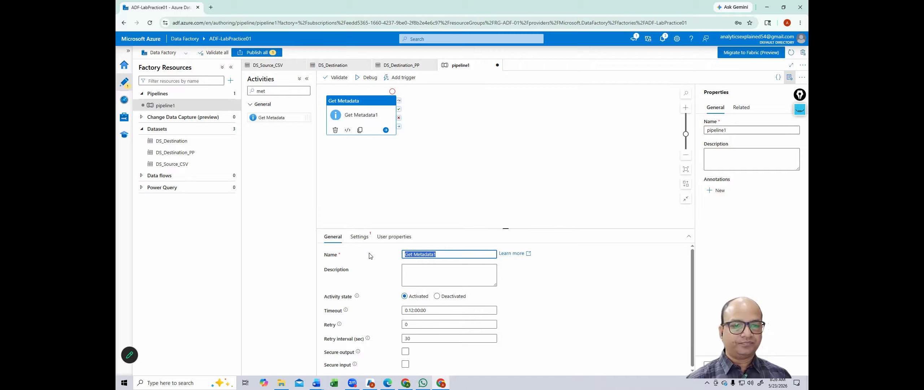
pyautogui.write('get_files')
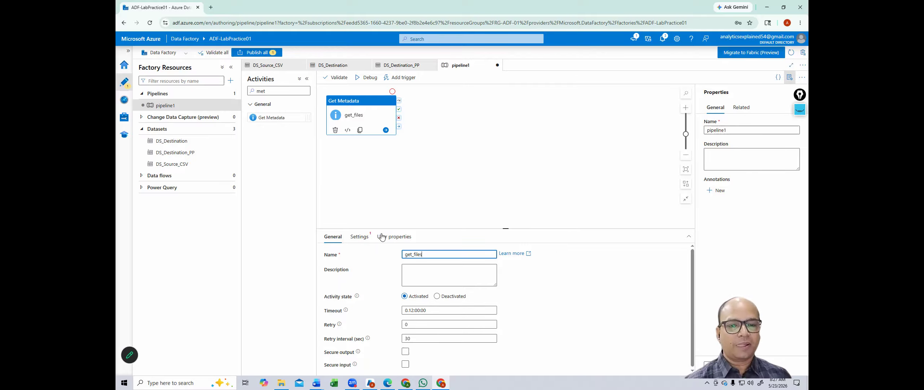
pyautogui.click(359, 236)
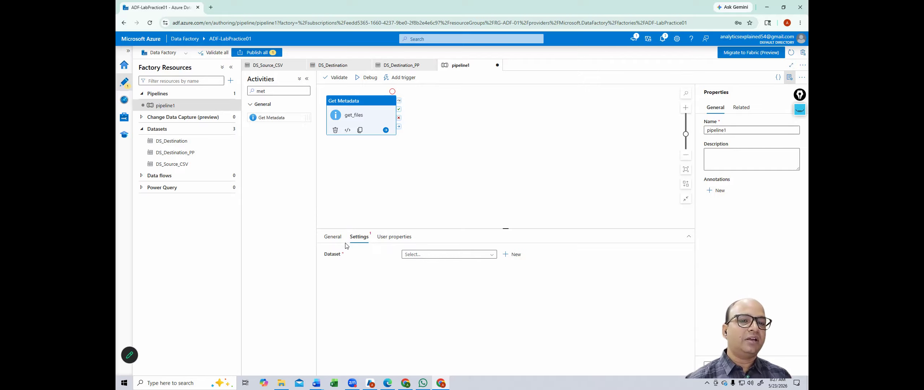
pyautogui.click(332, 238)
pyautogui.moveTo(422, 254); pyautogui.dragTo(397, 257)
pyautogui.click(446, 255)
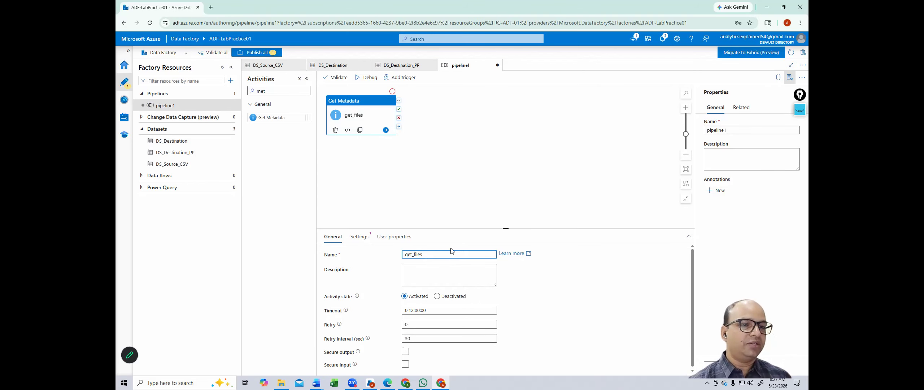
# Step: Select the pipeline name pipeline1 and begin typing PL_HOSPITAL_ETL over it
pyautogui.moveTo(732, 131); pyautogui.dragTo(692, 134)
pyautogui.click(692, 134)
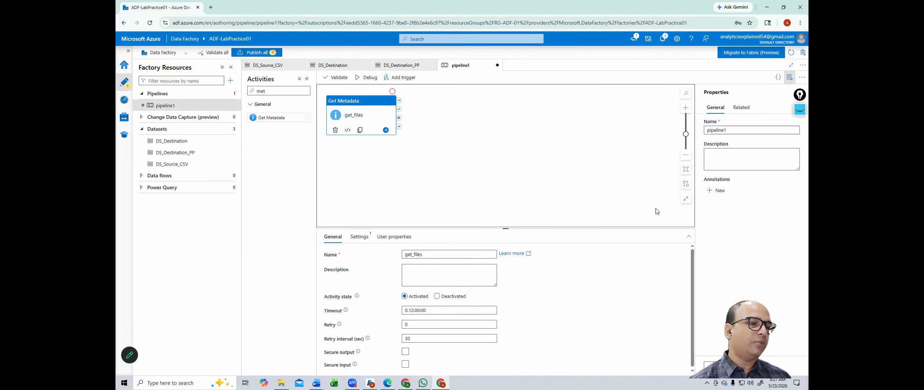
pyautogui.doubleClick(747, 134)
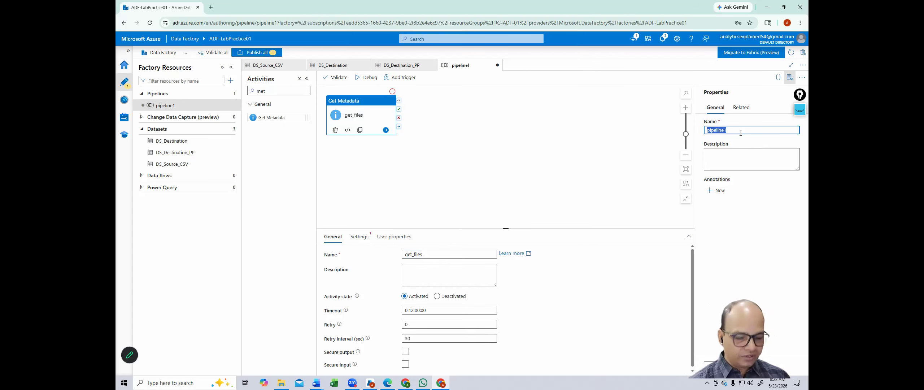
pyautogui.write('PL')
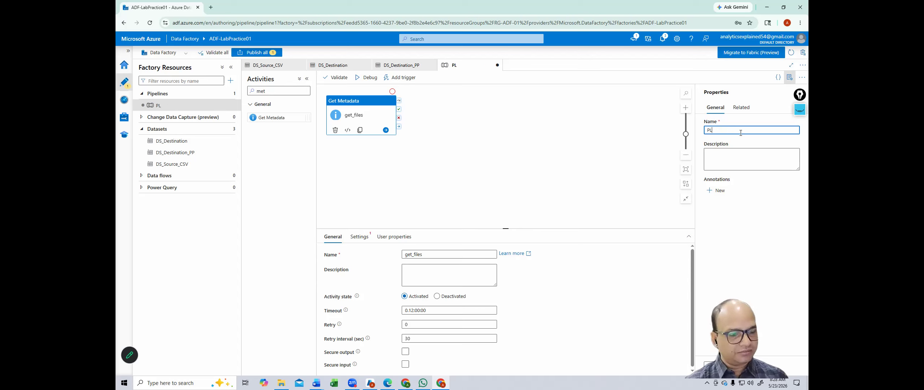
pyautogui.write('_HOSPITAL_ETL')
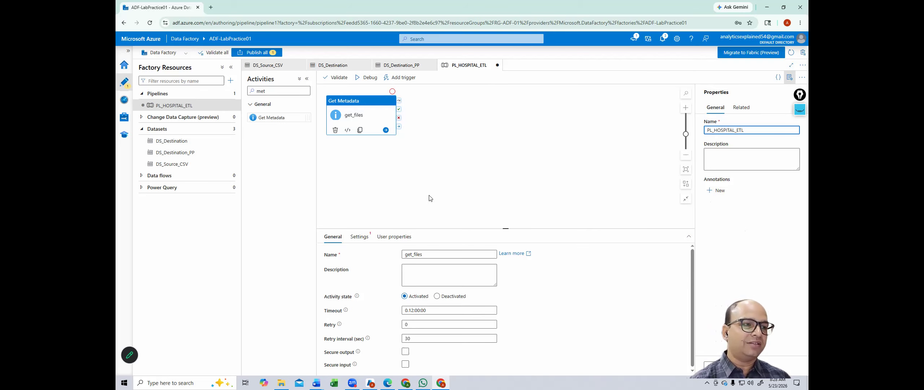
# Step: Choose DS_Source_CSV as the get_files activity's dataset in its Settings
pyautogui.moveTo(432, 254); pyautogui.dragTo(389, 254)
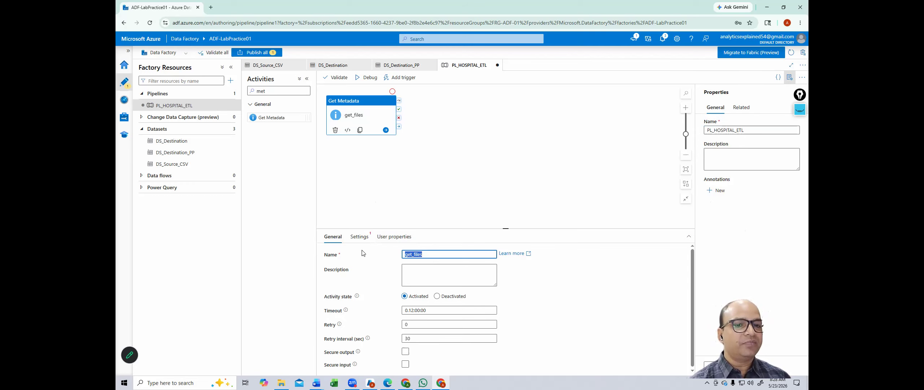
pyautogui.click(357, 239)
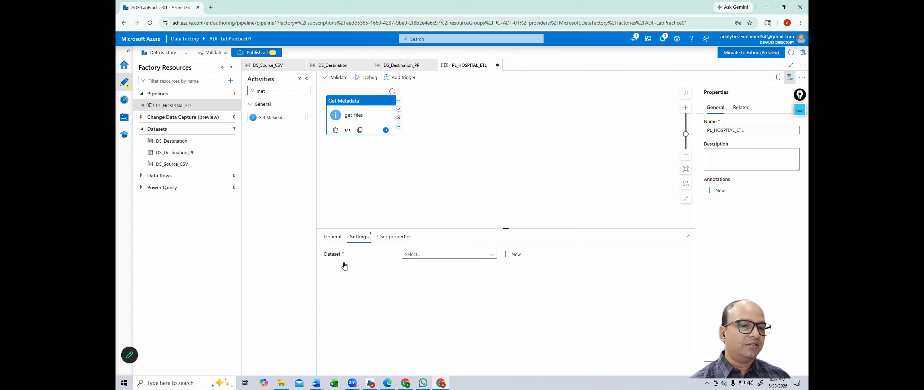
pyautogui.click(432, 256)
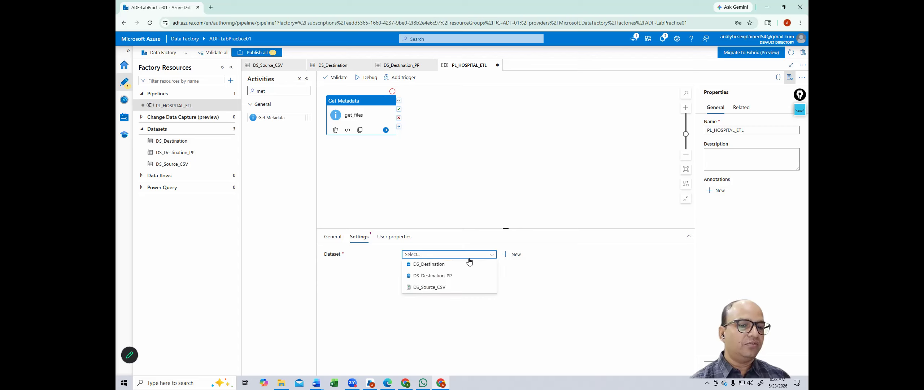
pyautogui.click(440, 289)
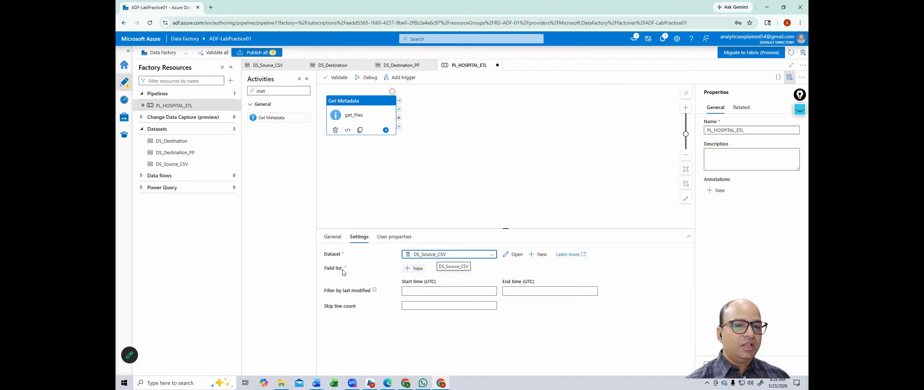
# Step: Add a Field list entry with argument Exists and tick its row
pyautogui.click(412, 268)
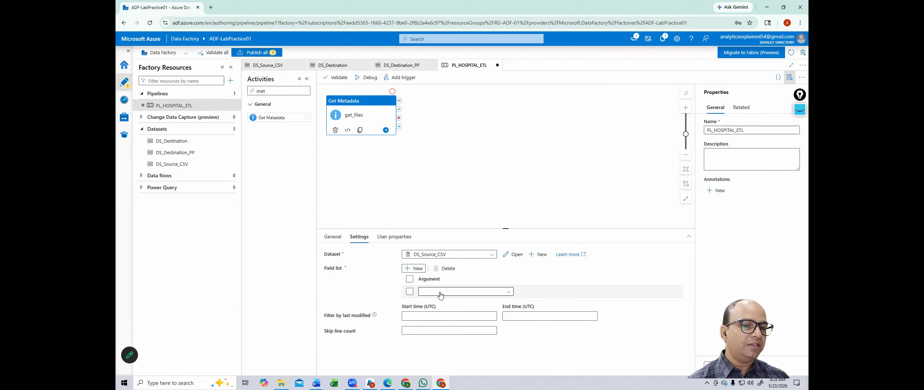
pyautogui.click(508, 292)
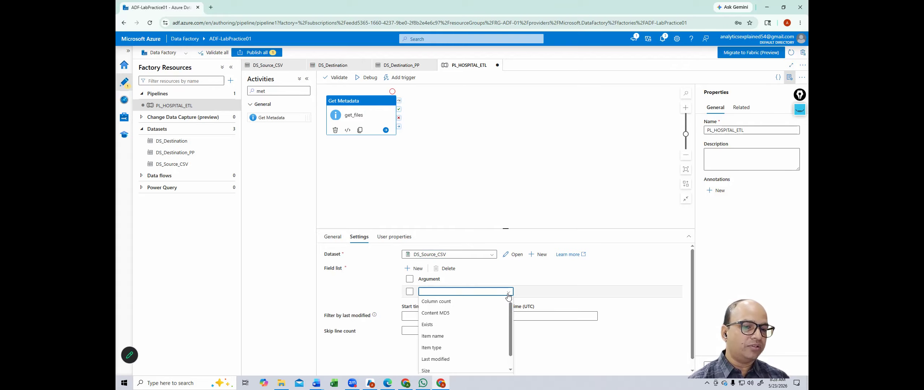
pyautogui.click(430, 325)
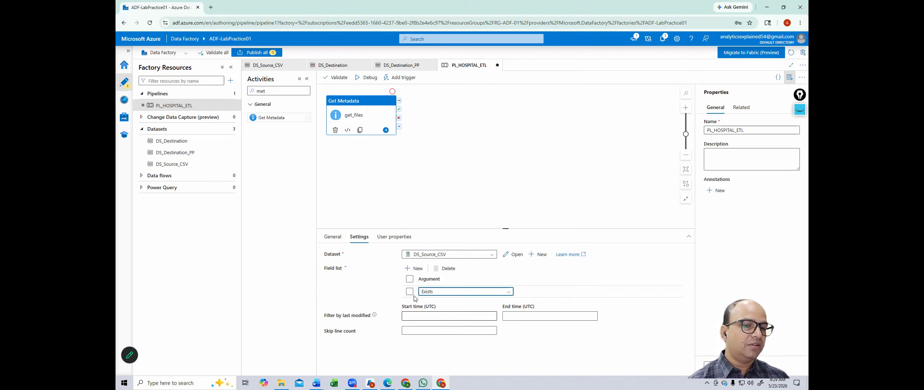
pyautogui.click(454, 295)
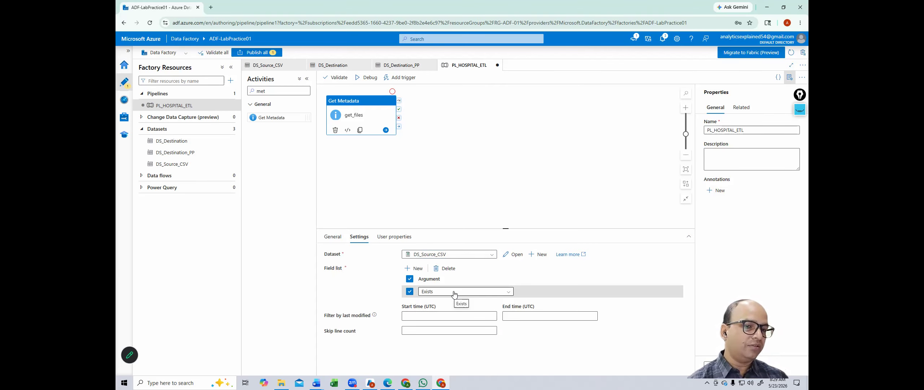
pyautogui.click(366, 78)
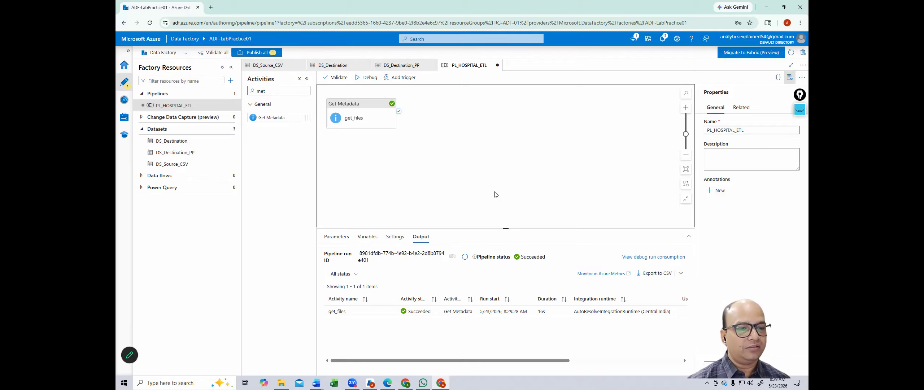
# Step: Check the Output tab for the get_files debug run's Succeeded status
pyautogui.moveTo(424, 312)
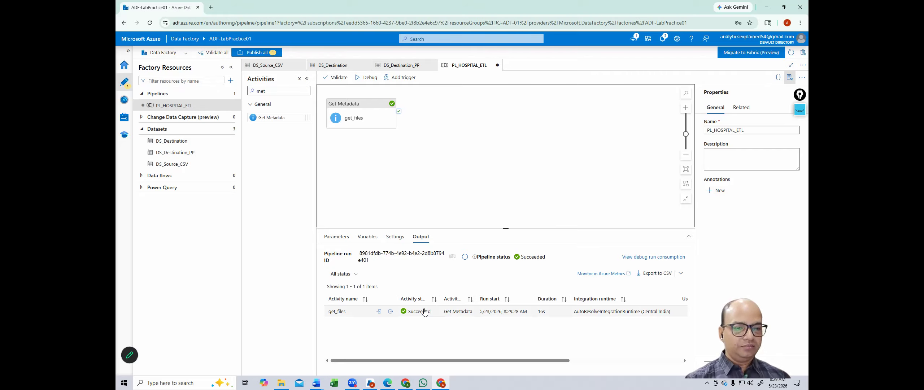
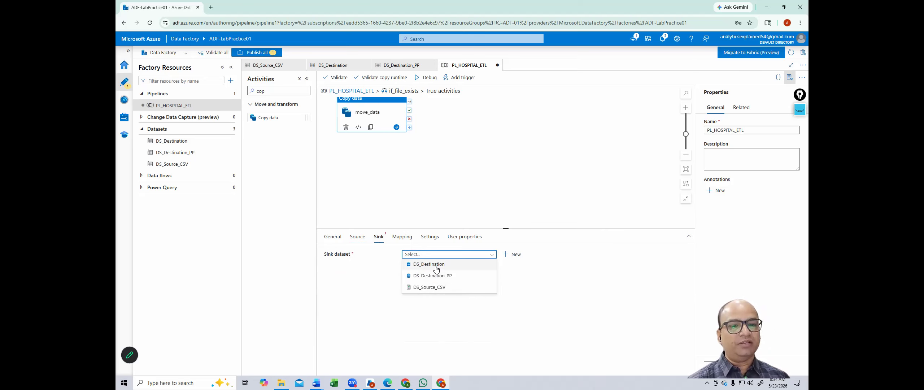
# Step: Choose DS_Destination as the move_data copy activity's sink dataset
pyautogui.click(436, 266)
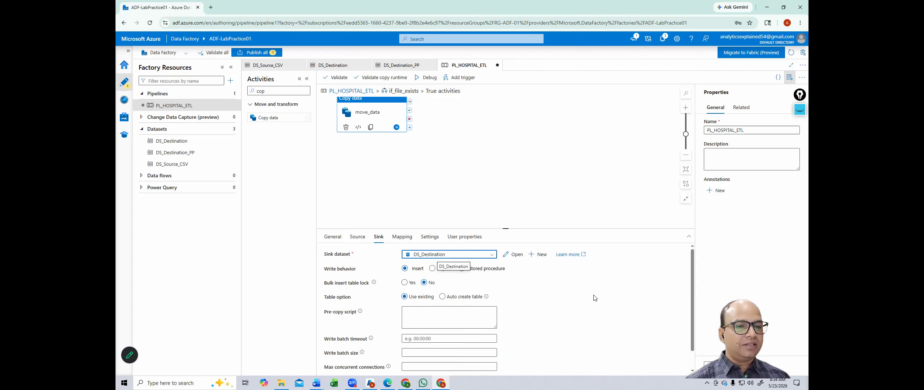
pyautogui.scroll(-3, 592, 297)
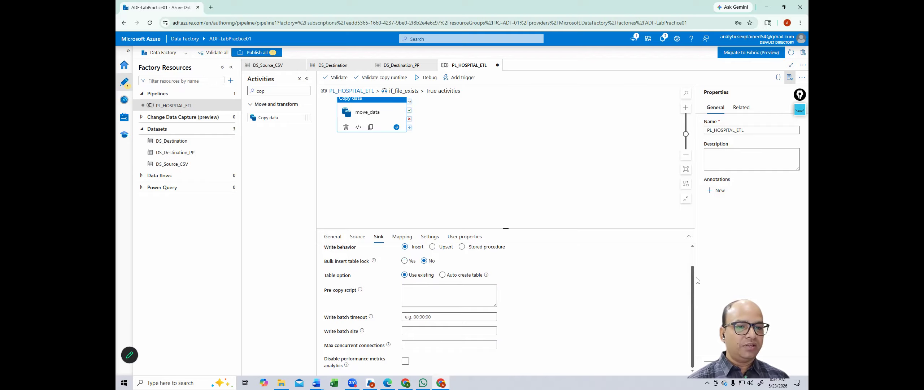
pyautogui.scroll(1, 357, 260)
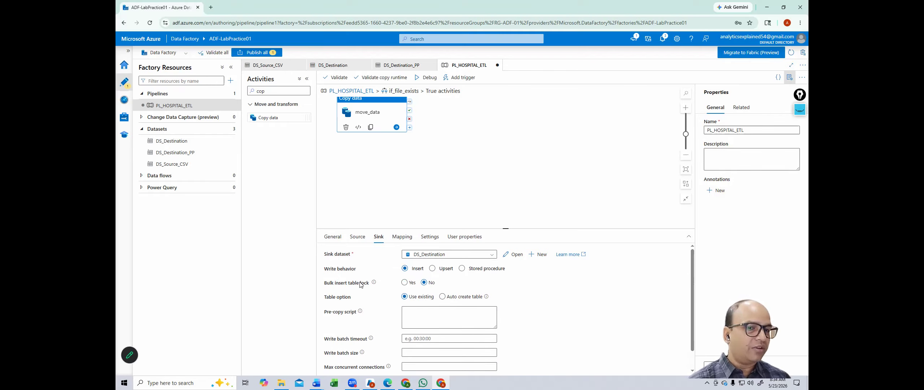
pyautogui.moveTo(359, 285)
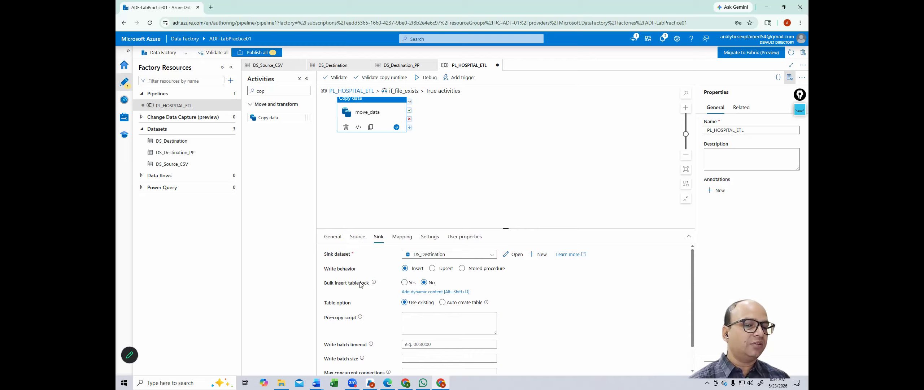
pyautogui.scroll(-1, 584, 301)
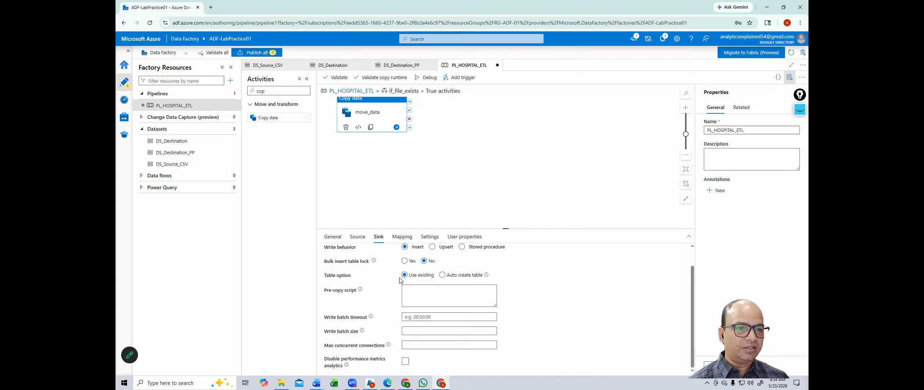
# Step: Try Auto create table, then revert to Use existing table and move to Mapping
pyautogui.moveTo(403, 281)
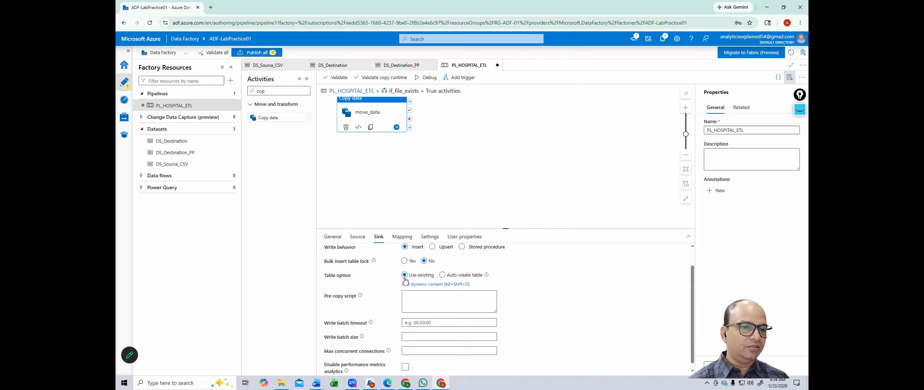
pyautogui.click(459, 280)
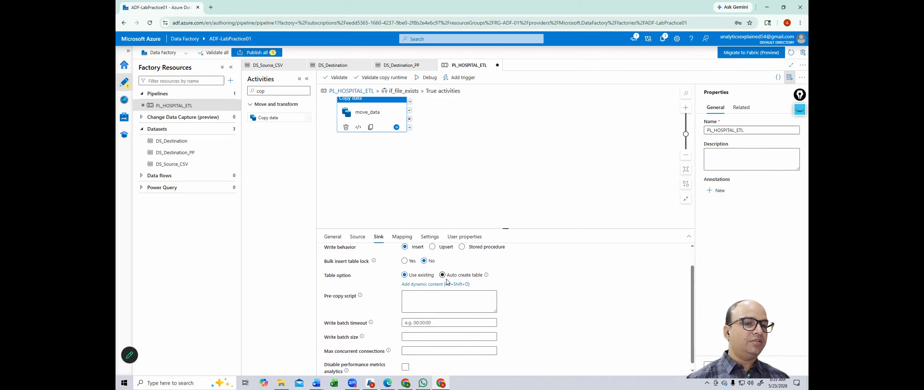
pyautogui.click(415, 277)
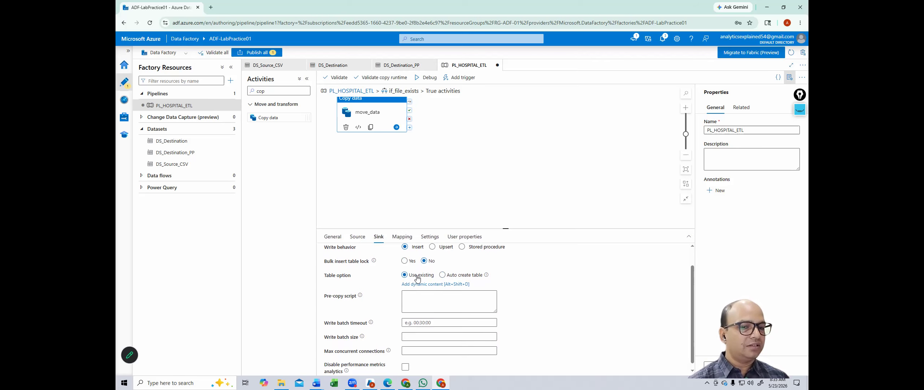
pyautogui.scroll(1, 418, 289)
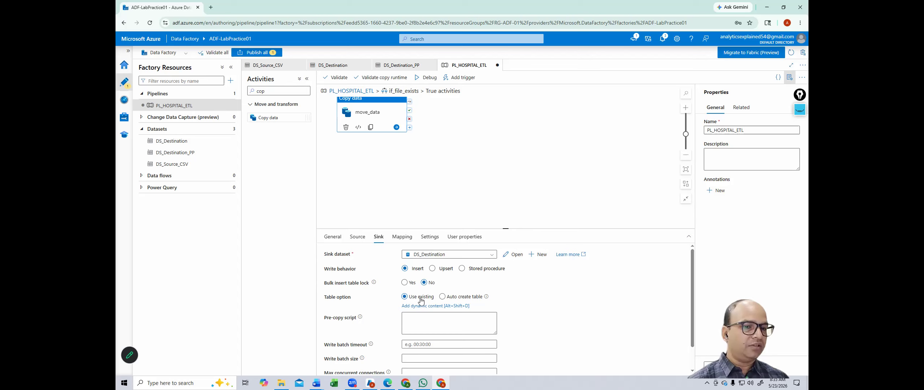
pyautogui.click(405, 237)
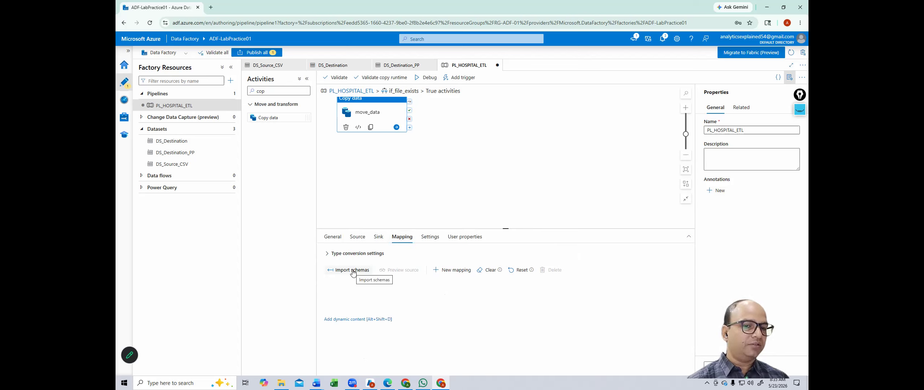
# Step: Import schemas so the eleven source columns, patient_id through payment_status, map to typed destination columns
pyautogui.click(339, 271)
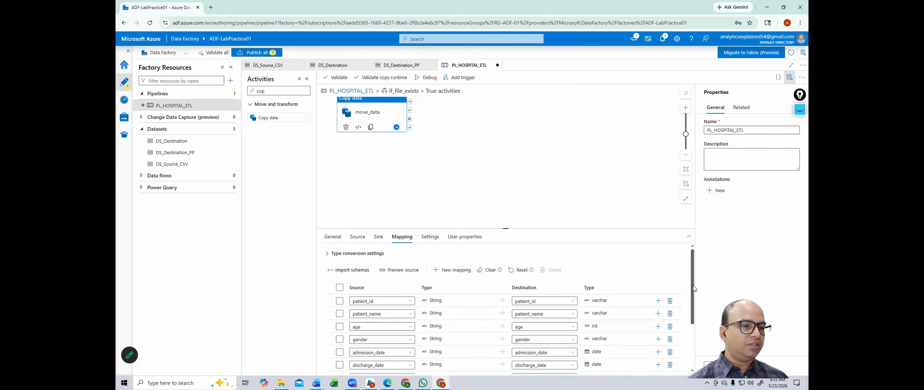
pyautogui.scroll(-1, 667, 292)
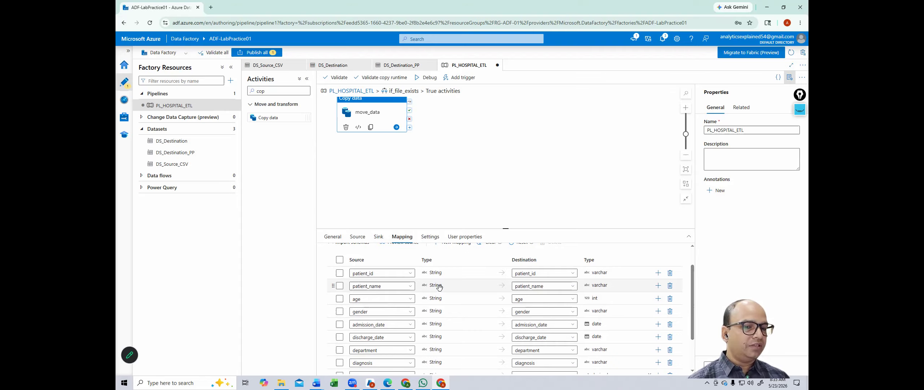
pyautogui.scroll(-2, 437, 286)
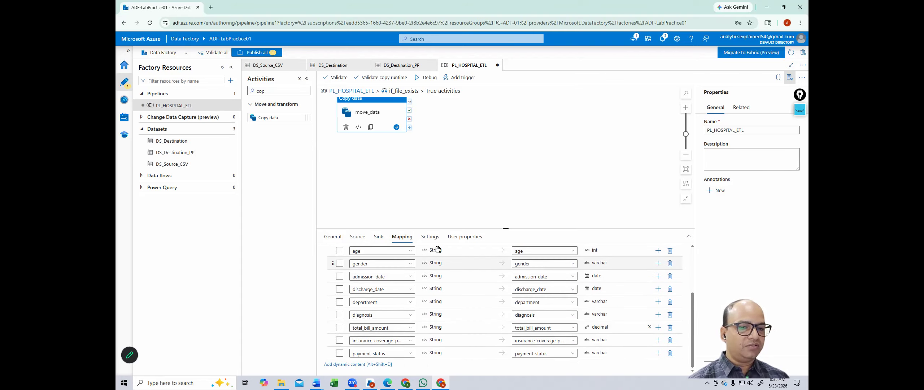
pyautogui.scroll(3, 449, 264)
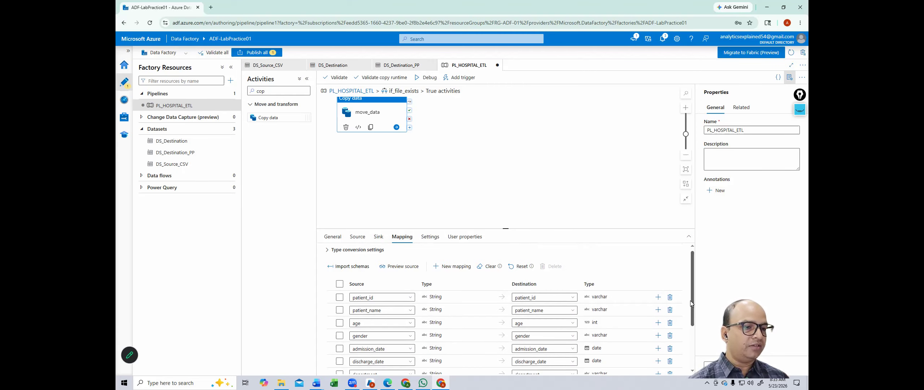
pyautogui.click(689, 238)
pyautogui.click(688, 93)
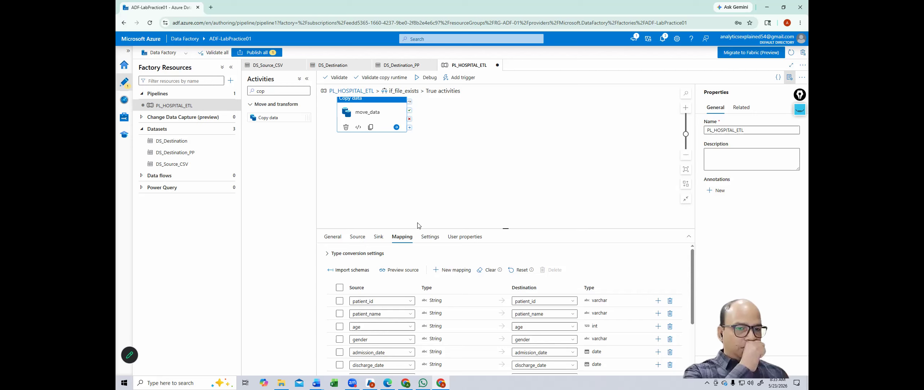
pyautogui.click(429, 236)
pyautogui.click(402, 236)
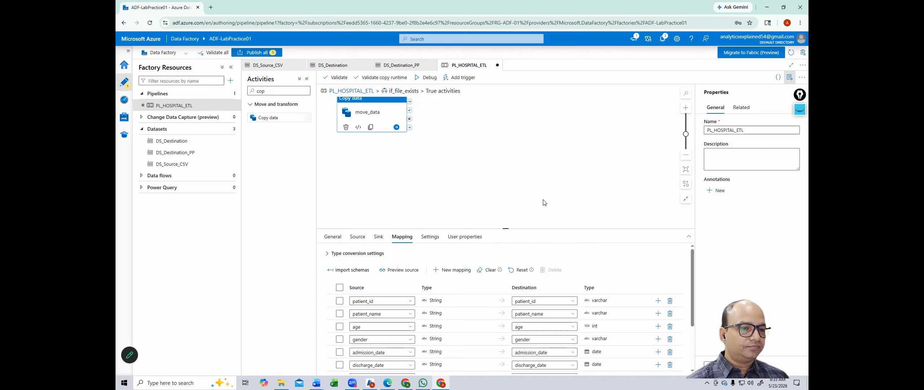
pyautogui.click(688, 236)
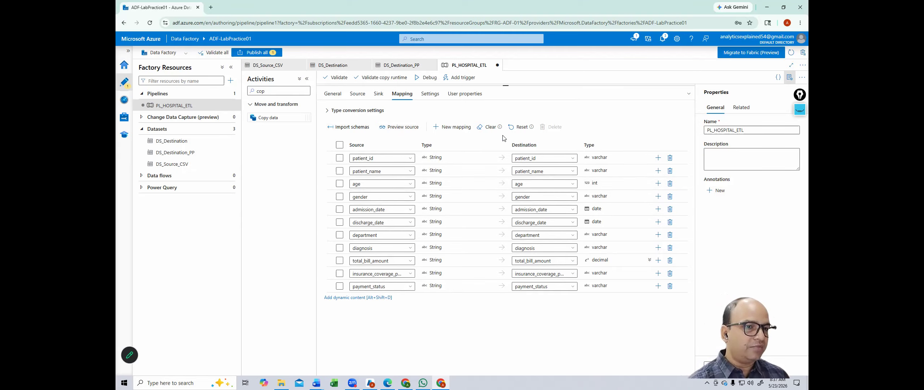
# Step: Review the copy activity's Type conversion settings and validate PL_HOSPITAL_ETL with no errors
pyautogui.click(800, 109)
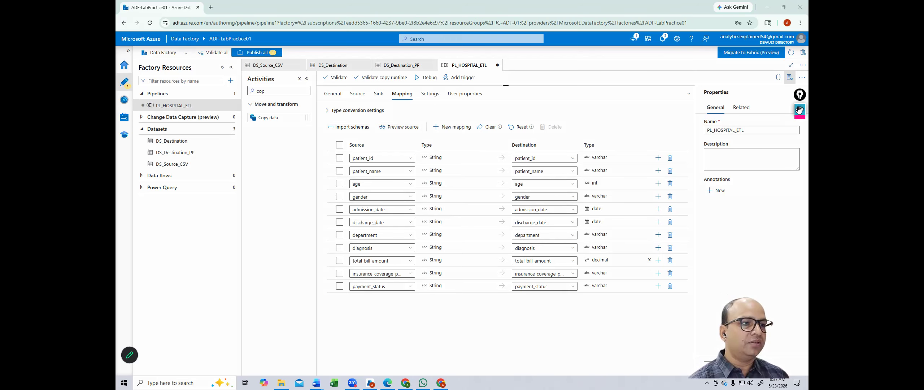
pyautogui.moveTo(347, 144); pyautogui.dragTo(613, 249)
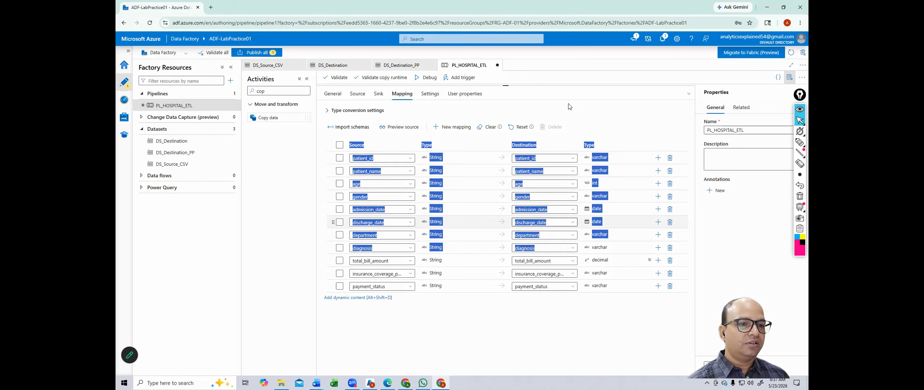
pyautogui.click(647, 118)
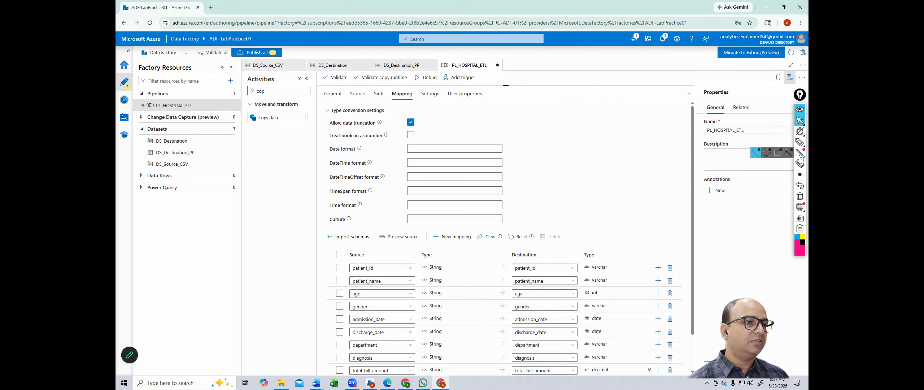
pyautogui.scroll(-1, 642, 161)
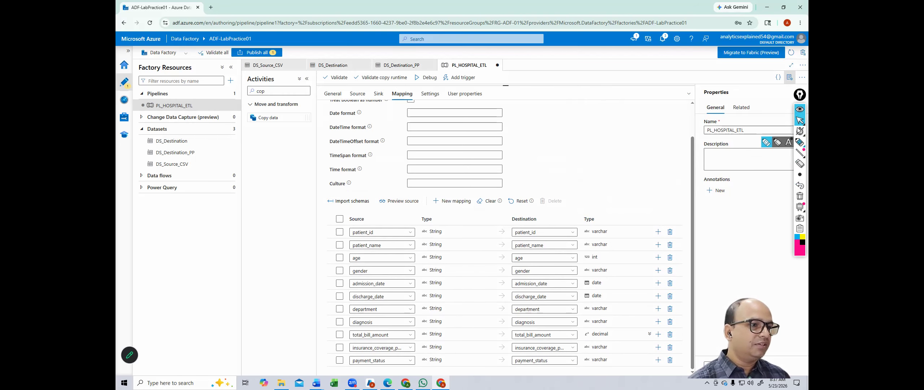
pyautogui.click(773, 121)
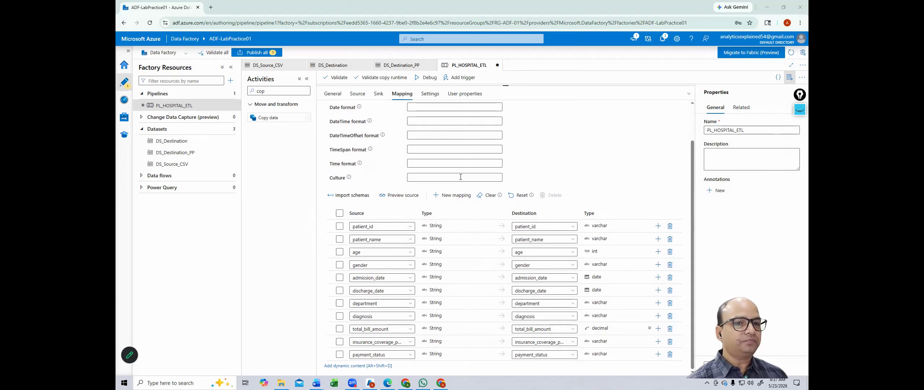
pyautogui.scroll(1, 414, 157)
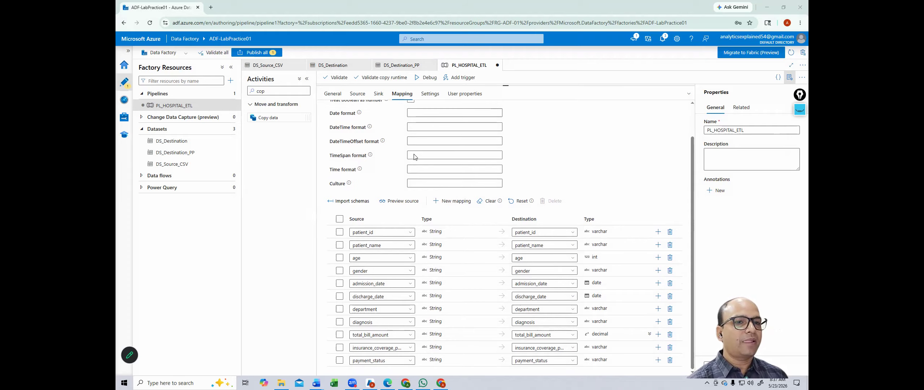
pyautogui.scroll(-1, 425, 237)
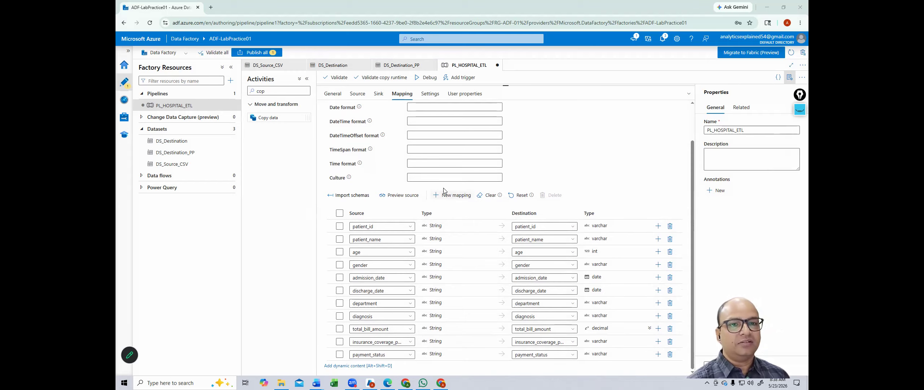
pyautogui.scroll(1, 357, 101)
pyautogui.click(335, 77)
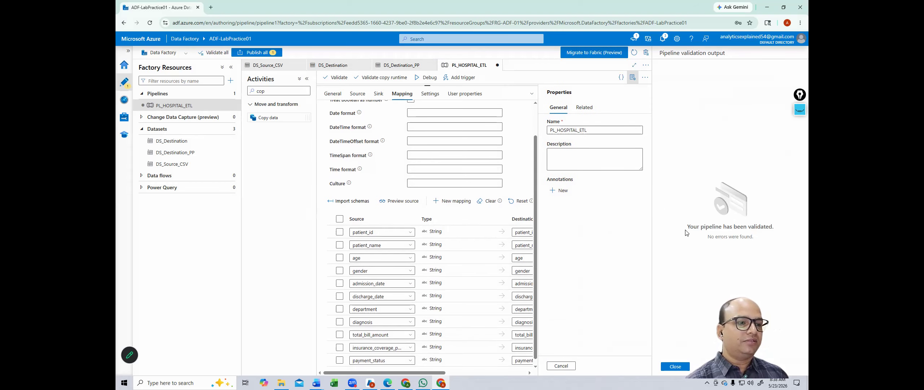
# Step: Close the validation output and return to the Sink settings showing DS_Destination
pyautogui.click(680, 366)
pyautogui.click(378, 93)
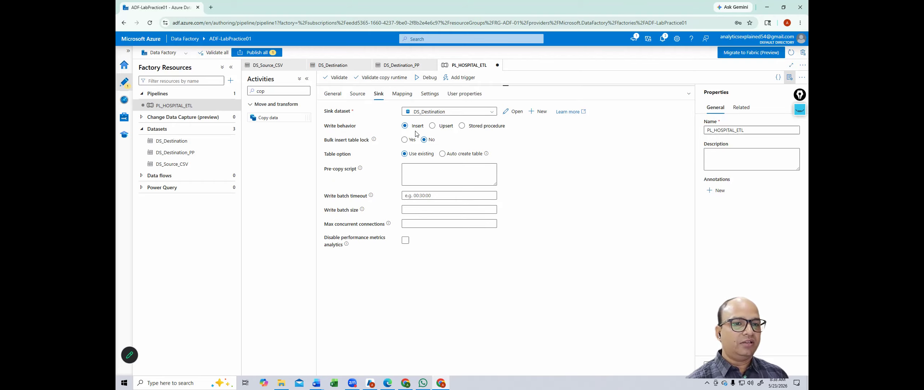
# Step: Check the Source settings and debug-run PL_HOSPITAL_ETL until get_files, if_file_exists and move_data succeed
pyautogui.click(358, 96)
pyautogui.click(425, 77)
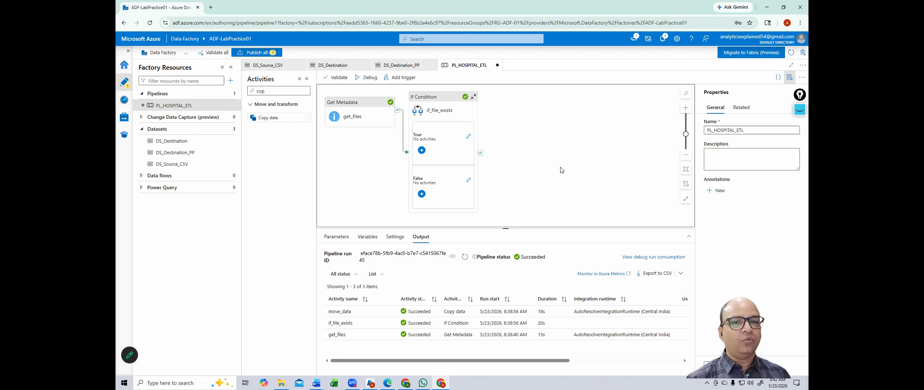
# Step: In the Azure portal, open Query editor (preview) for the HospitalDB database on sql-adf-lab01
pyautogui.hotkey('alt', 'Tab')
pyautogui.press('Tab')
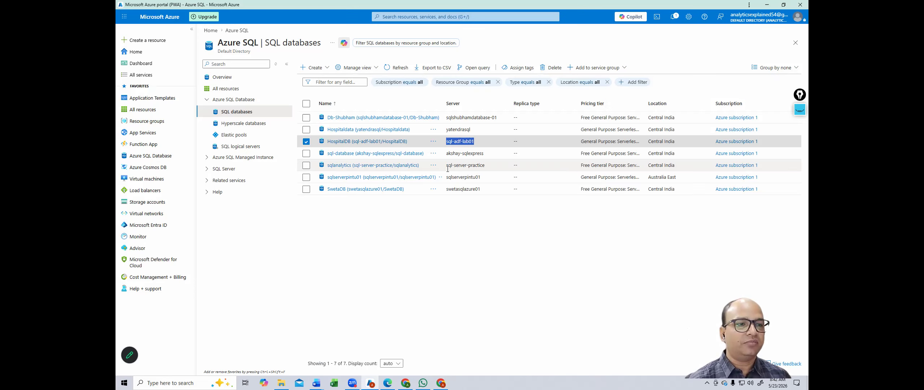
pyautogui.click(350, 142)
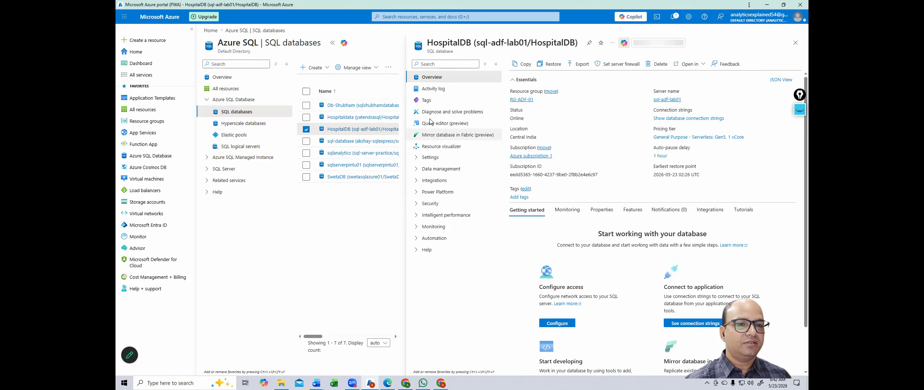
pyautogui.click(432, 127)
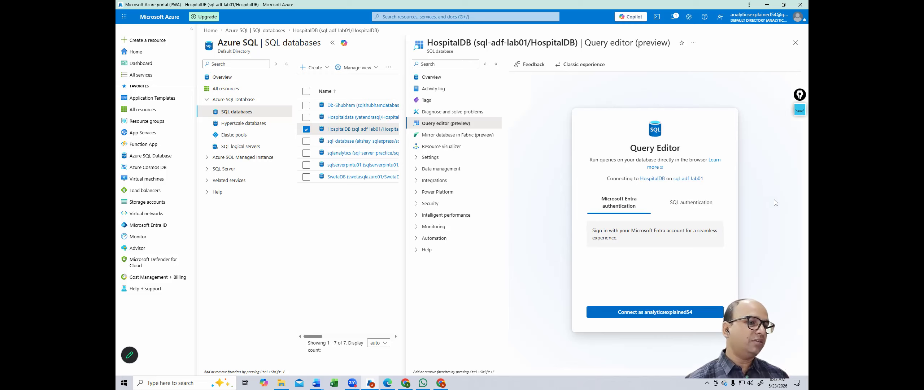
# Step: Choose SQL authentication, enter the admin username and password, and attempt to connect
pyautogui.click(703, 203)
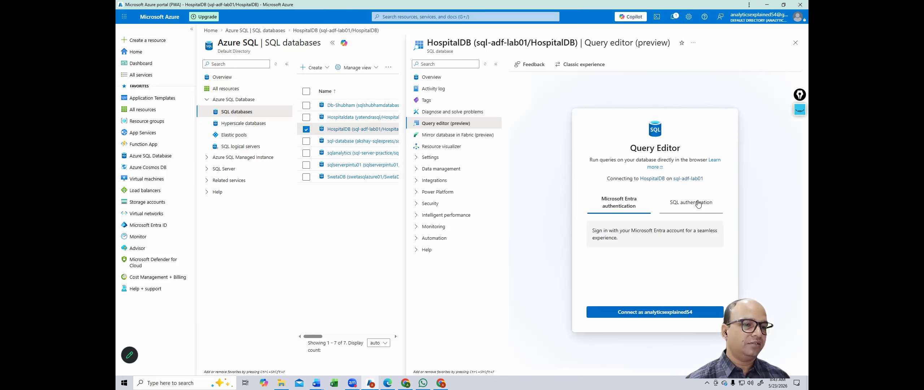
pyautogui.click(635, 235)
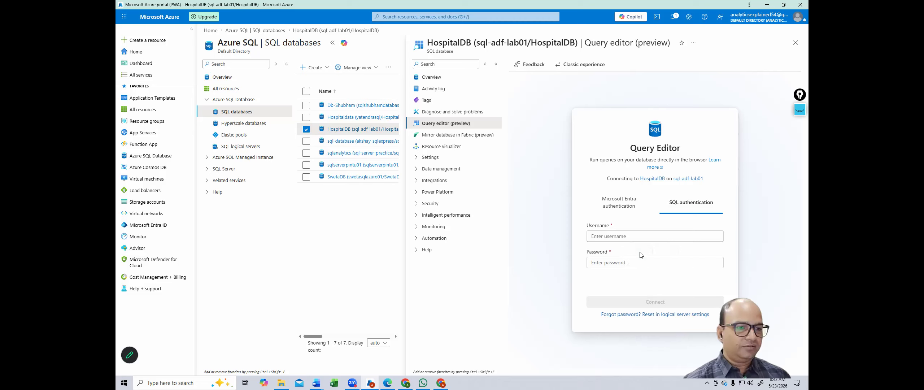
pyautogui.click(641, 252)
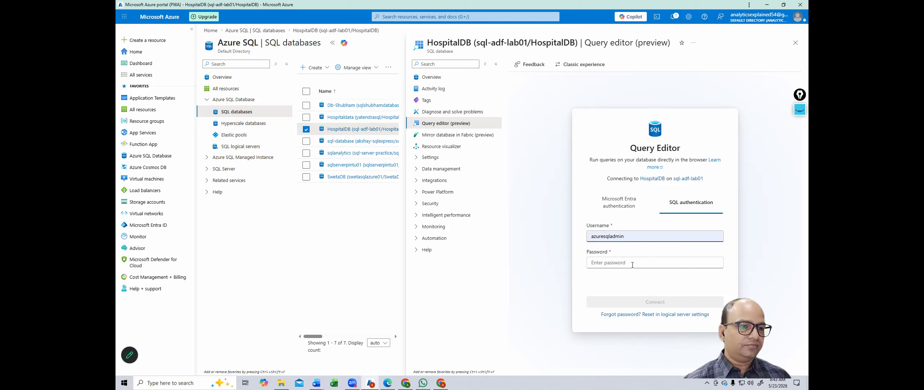
pyautogui.hotkey('ctrl', 'a')
pyautogui.press('BackSpace')
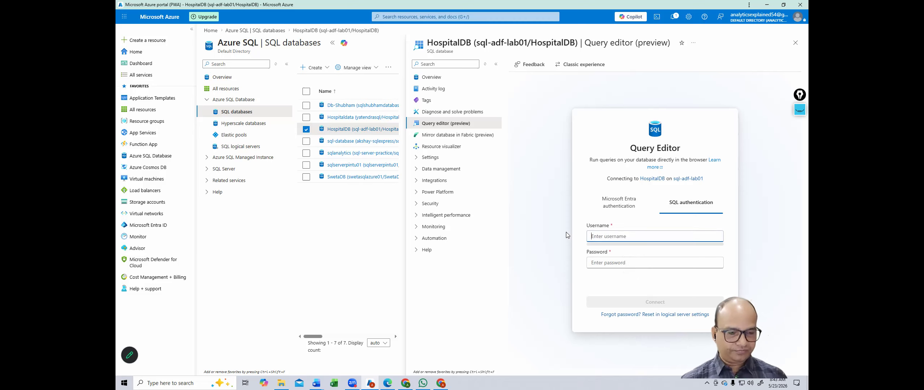
pyautogui.write('azu')
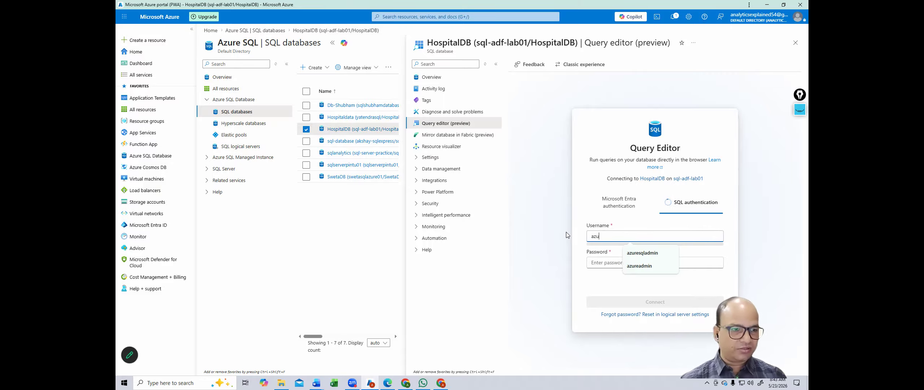
pyautogui.write('readmin')
pyautogui.click(597, 262)
pyautogui.write('••••')
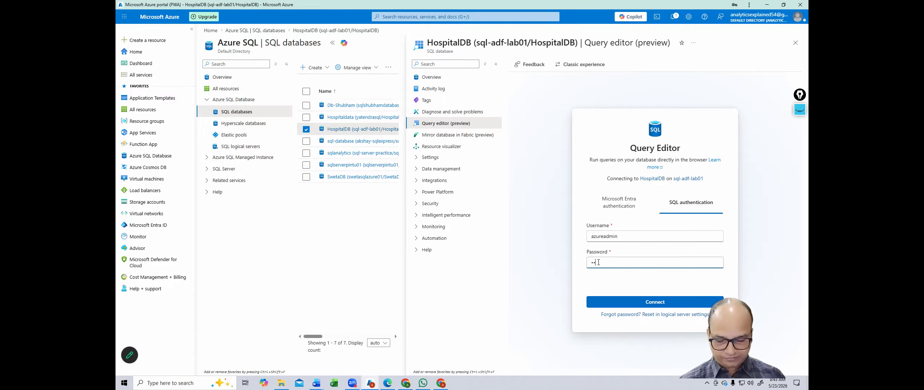
pyautogui.write('••••••')
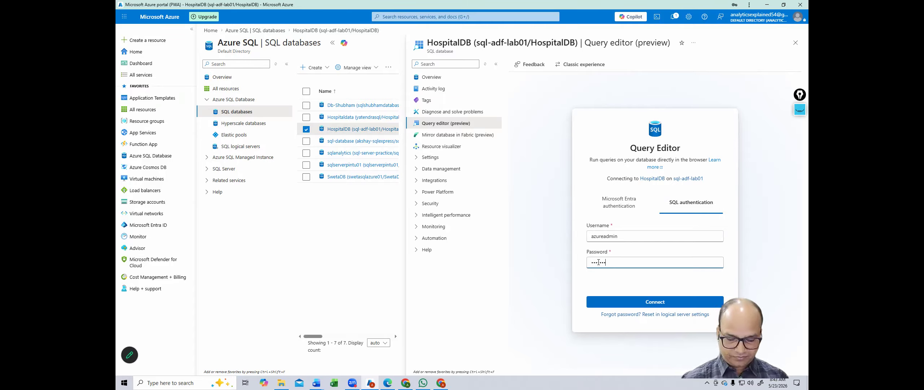
pyautogui.write('••••')
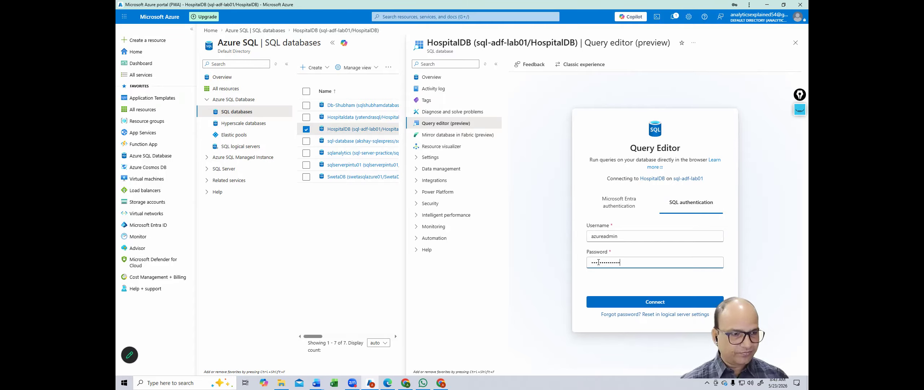
pyautogui.click(641, 303)
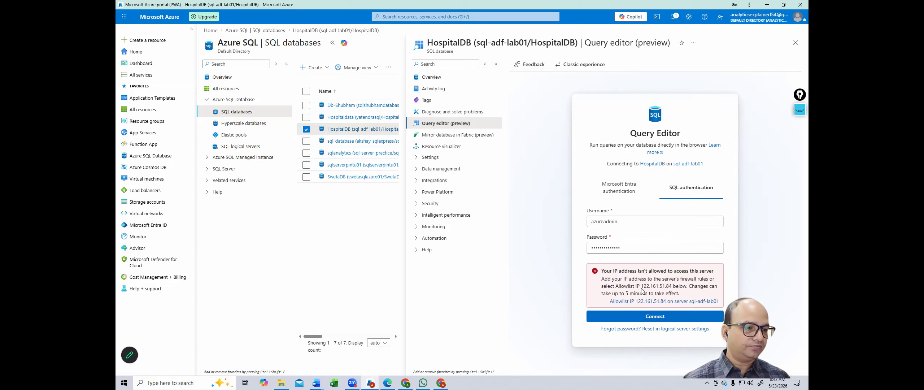
# Step: Allowlist the client IP, reconnect to HospitalDB, and expand the Hospital schema
pyautogui.click(678, 303)
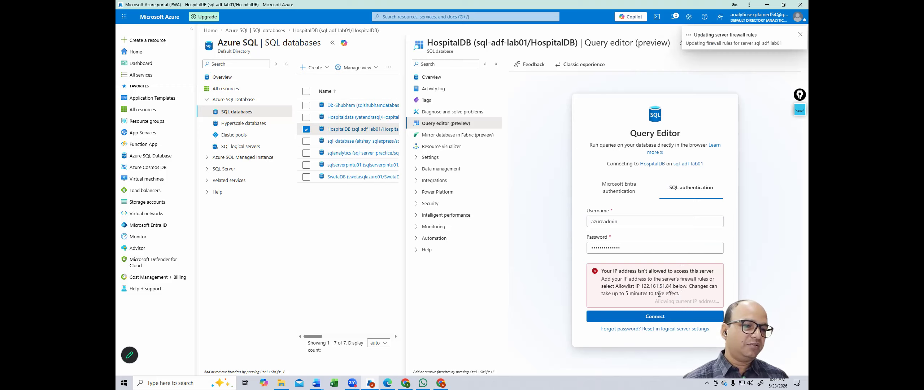
pyautogui.click(655, 316)
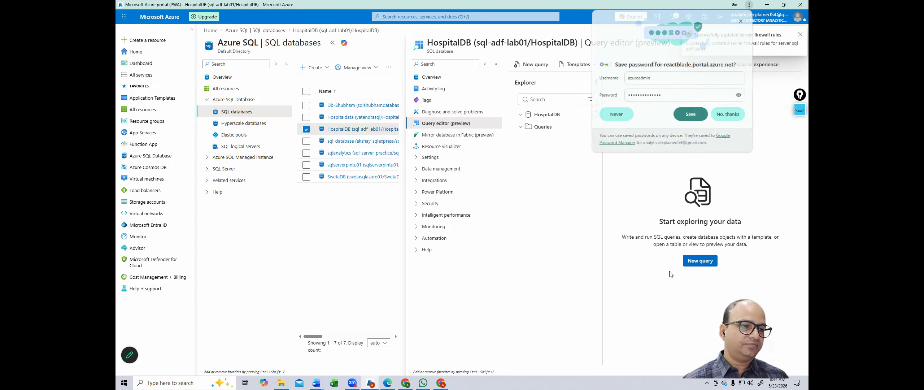
pyautogui.click(741, 21)
pyautogui.click(800, 34)
pyautogui.click(549, 139)
# Step: Expand the Hospital tables to show hospital_data and pending_payments, then return to Data Factory
pyautogui.click(538, 152)
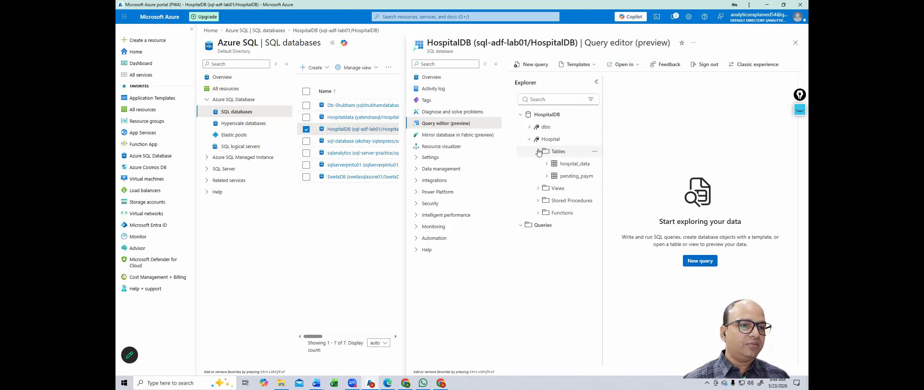
pyautogui.moveTo(602, 174); pyautogui.dragTo(650, 173)
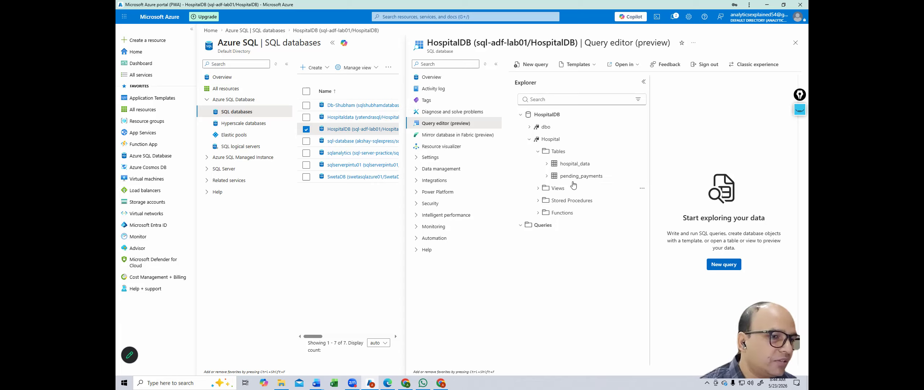
pyautogui.click(641, 176)
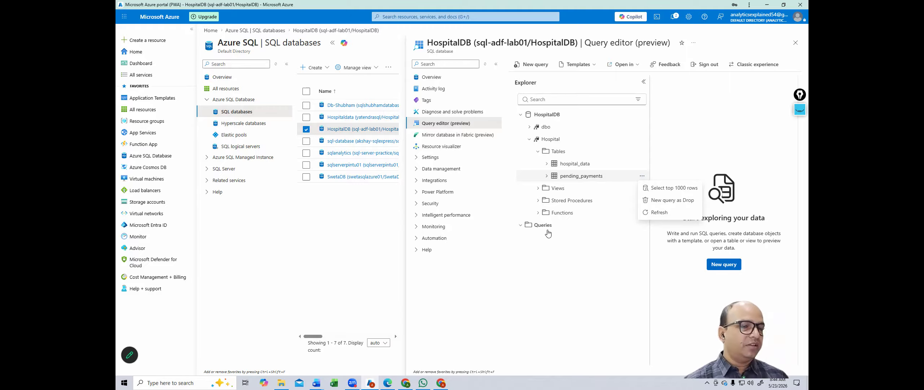
pyautogui.hotkey('alt', 'Tab')
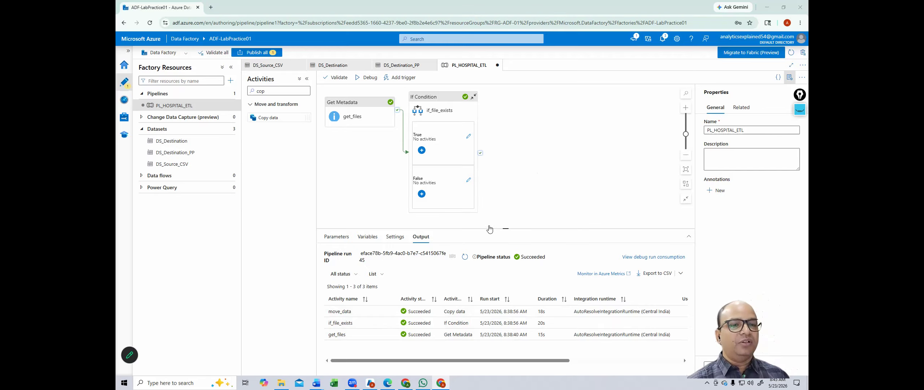
# Step: Run a new query SELECT * FROM Hospital.hospital_data to view the loaded patient rows
pyautogui.hotkey('alt', 'Tab')
pyautogui.click(718, 264)
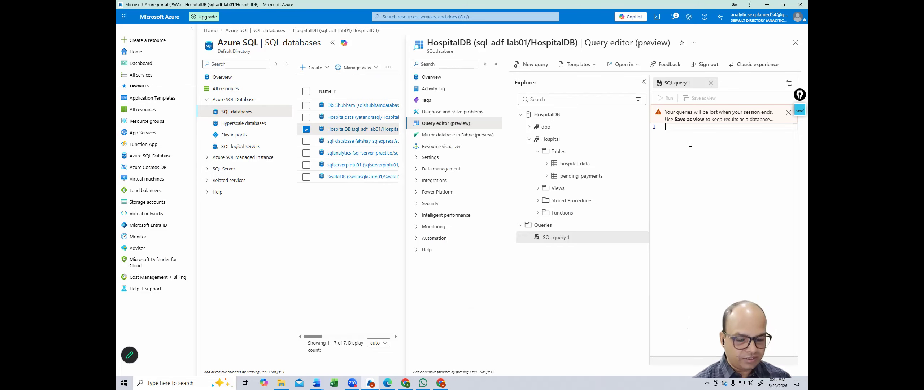
pyautogui.write('SELECT ')
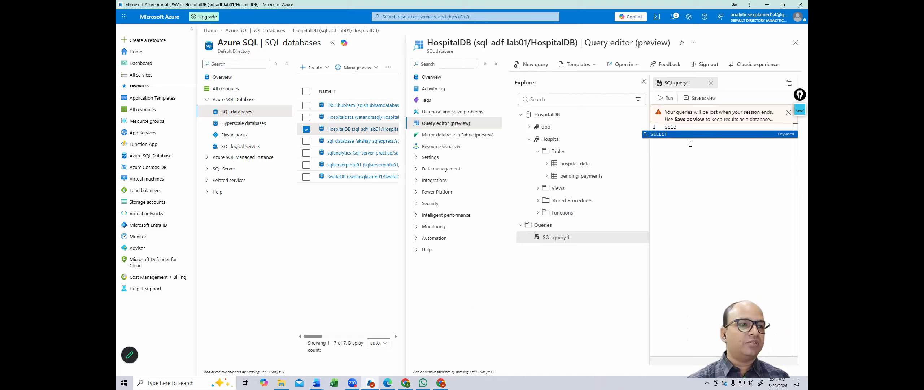
pyautogui.write('&*')
pyautogui.press('BackSpace')
pyautogui.press('BackSpace')
pyautogui.write('*')
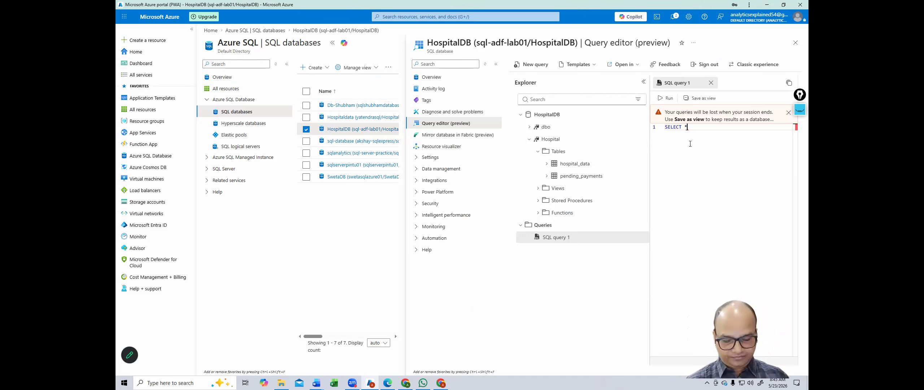
pyautogui.write(' FROM ho')
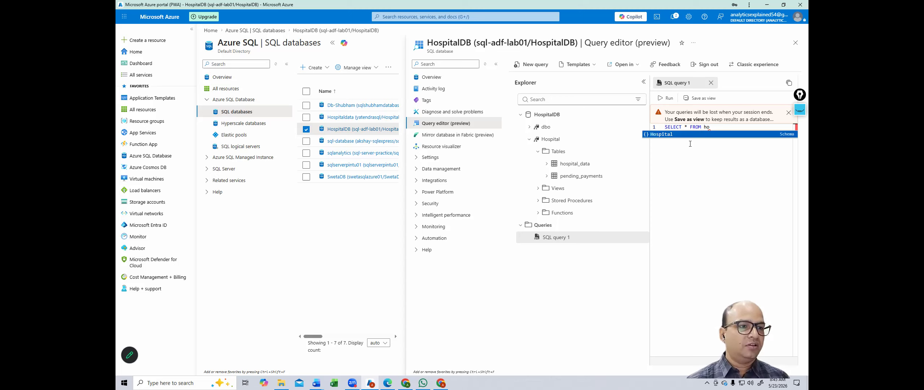
pyautogui.press('Tab')
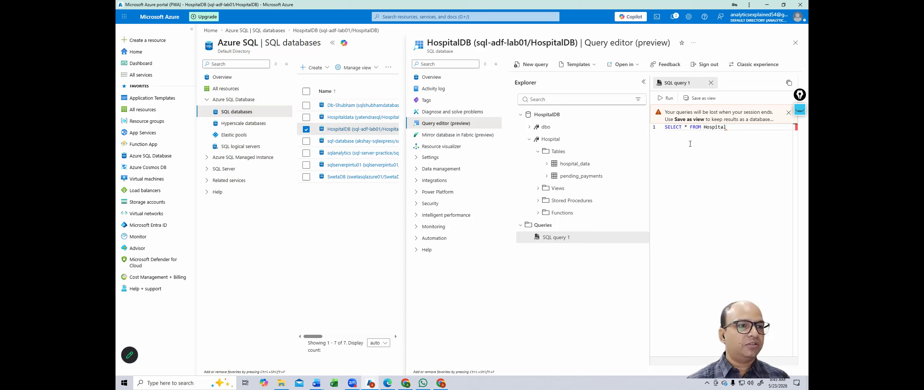
pyautogui.write('.')
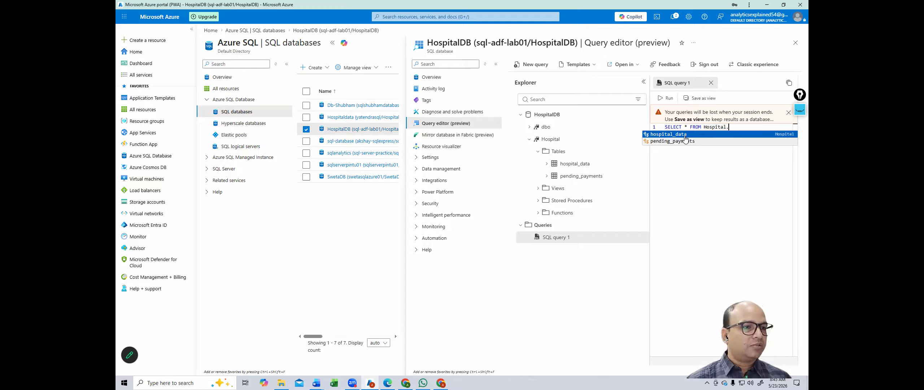
pyautogui.press('Tab')
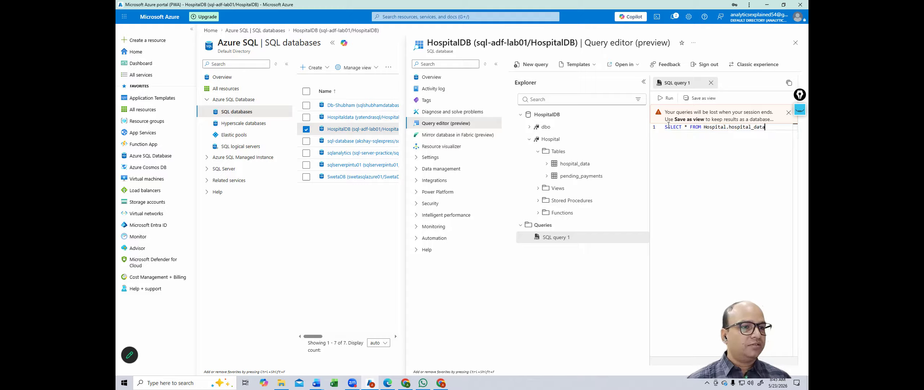
pyautogui.click(662, 98)
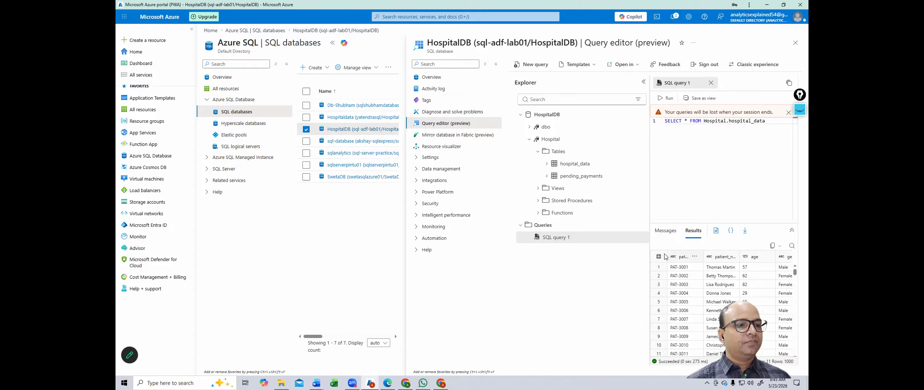
pyautogui.moveTo(649, 237); pyautogui.dragTo(601, 239)
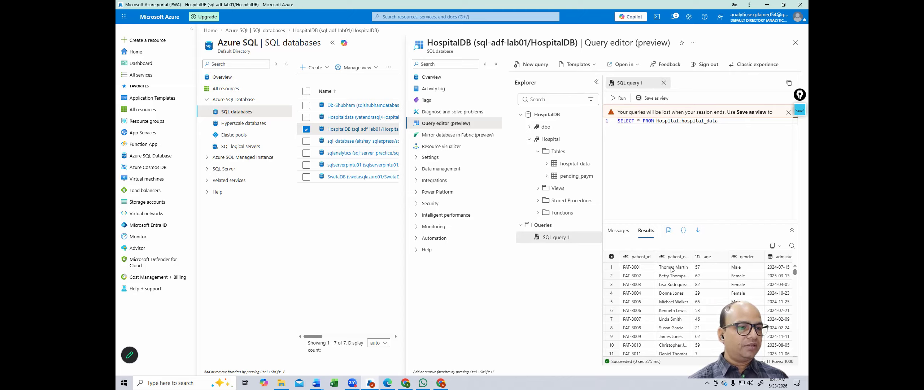
# Step: Rerun the query against Hospital.pending_payments, confirming it returns zero rows
pyautogui.doubleClick(684, 120)
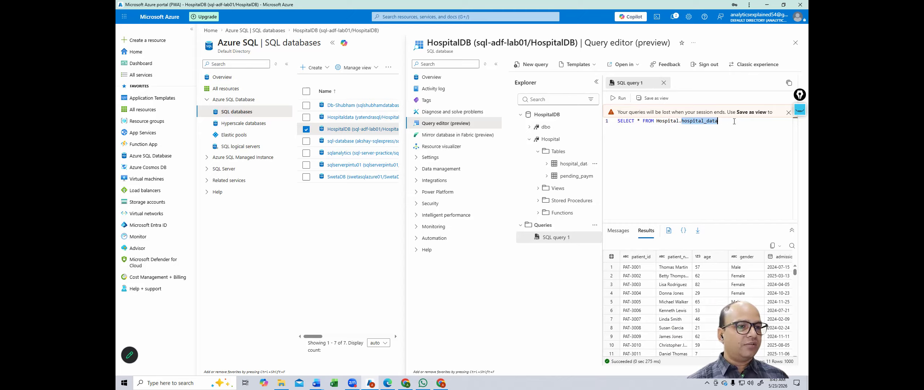
pyautogui.write('pending_payments')
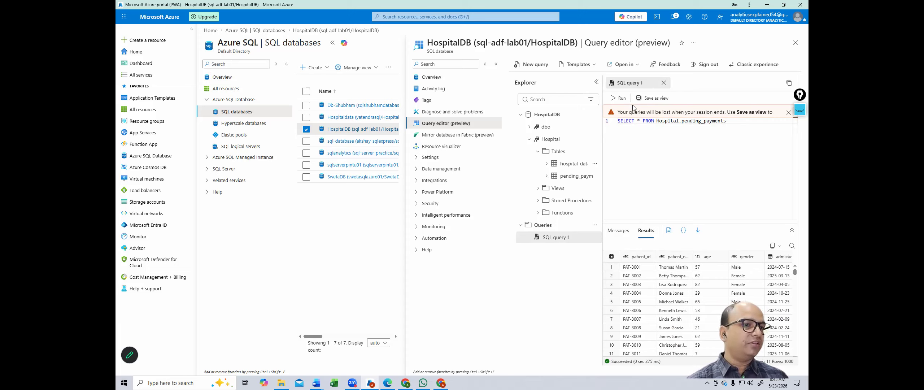
pyautogui.click(613, 98)
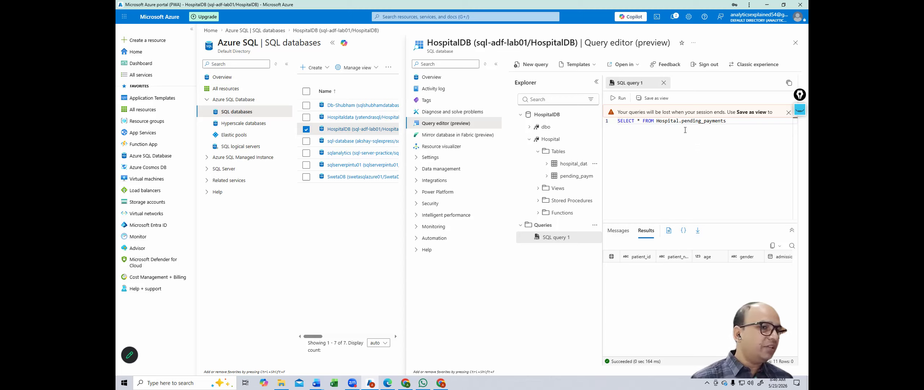
pyautogui.keyDown('shift'); pyautogui.click(753, 124); pyautogui.keyUp('shift')
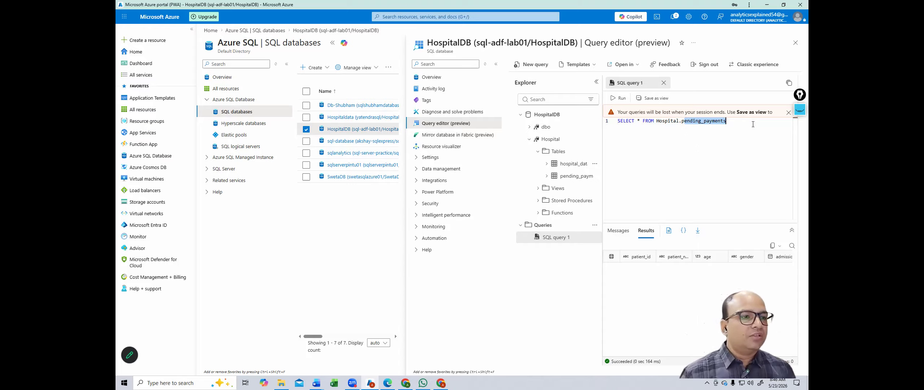
pyautogui.hotkey('alt', 'Tab')
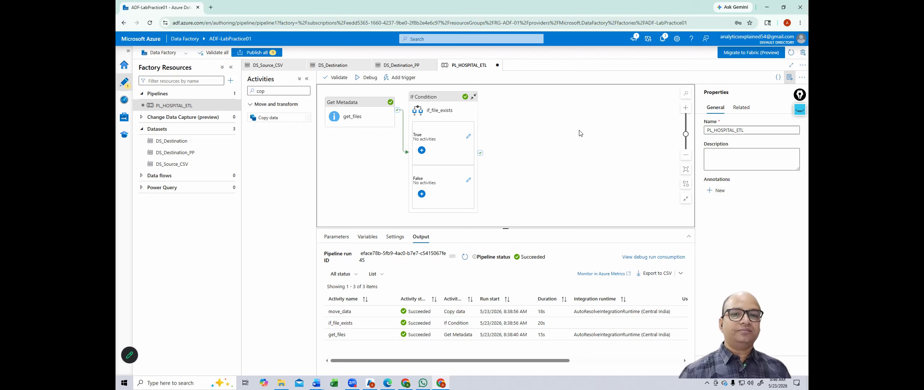
# Step: Replace the old resource search with 'data' and expand the Data flows list
pyautogui.moveTo(273, 92); pyautogui.dragTo(212, 94)
pyautogui.press('BackSpace')
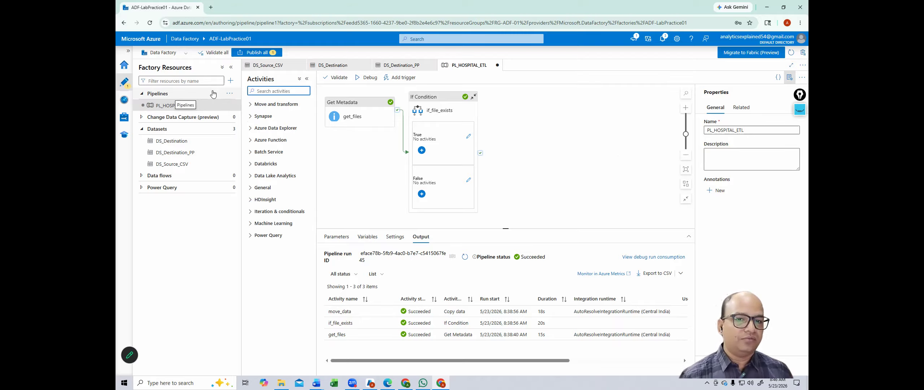
pyautogui.write('data')
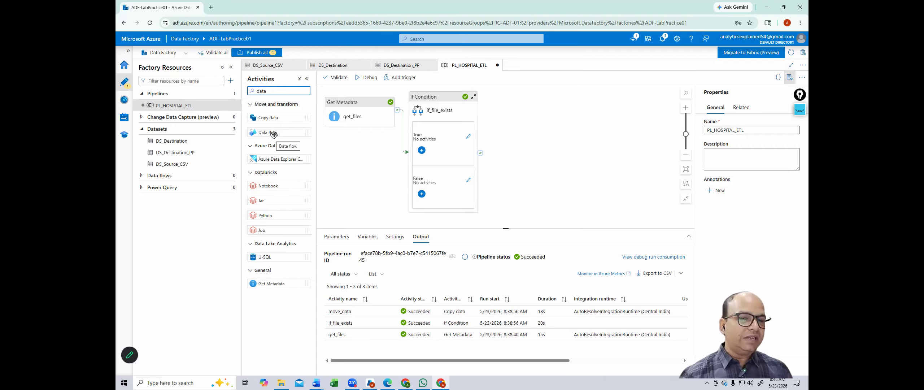
pyautogui.click(141, 175)
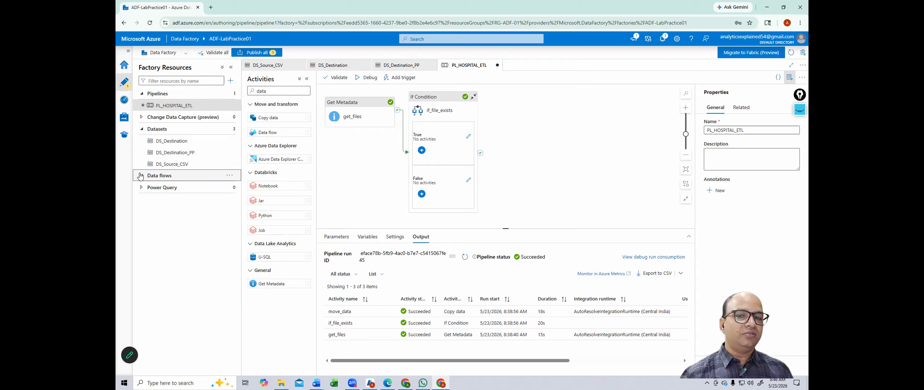
# Step: Create a new data flow, dataflow1, from the Factory Resources menu
pyautogui.click(230, 80)
pyautogui.moveTo(252, 132)
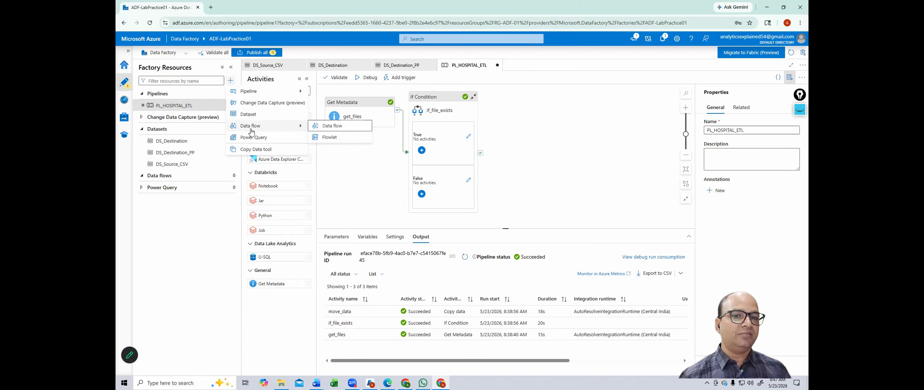
pyautogui.click(334, 129)
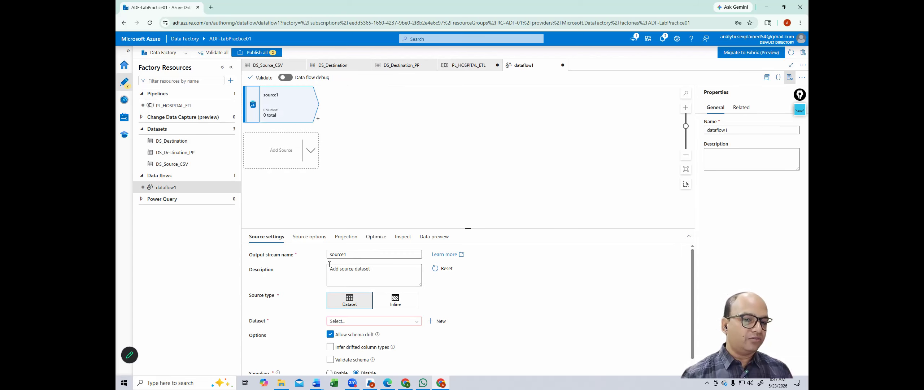
# Step: Rename the source's output stream to readSource
pyautogui.doubleClick(358, 255)
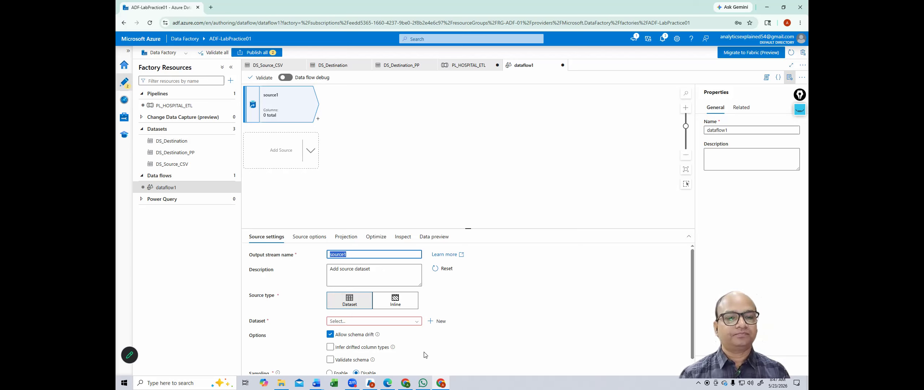
pyautogui.write('reasd')
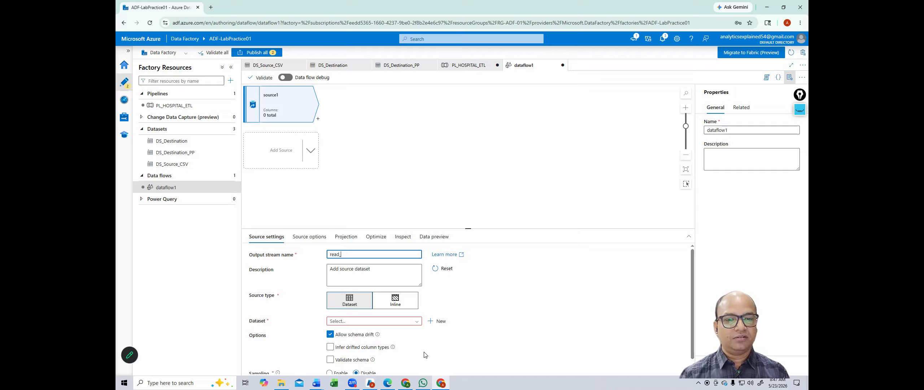
pyautogui.write('source_data')
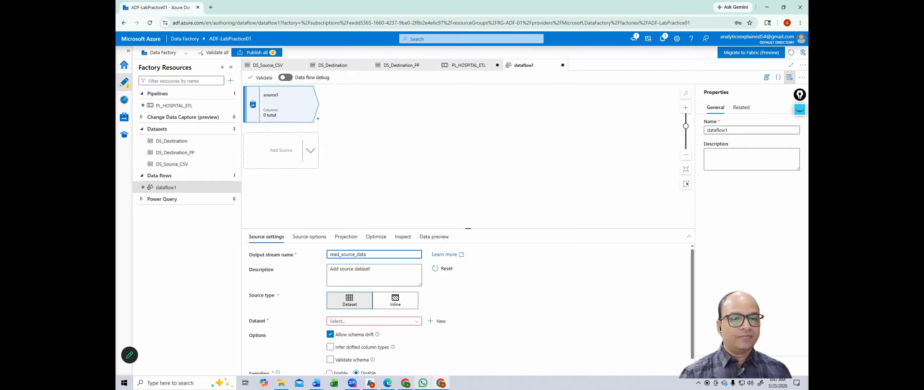
pyautogui.click(390, 326)
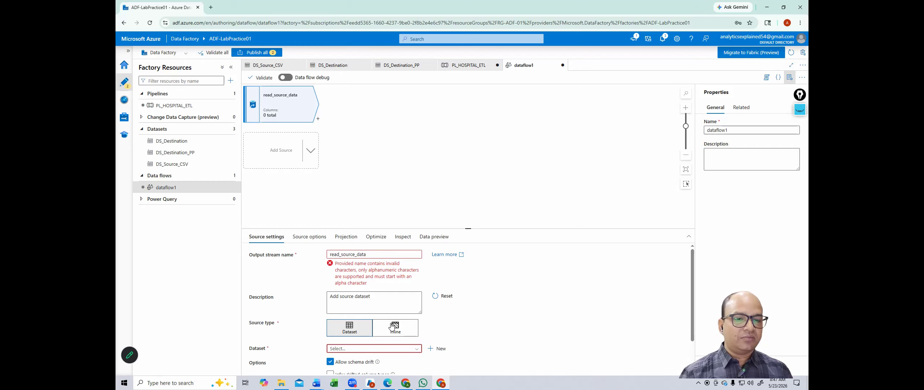
pyautogui.moveTo(383, 254); pyautogui.dragTo(328, 254)
pyautogui.click(329, 254)
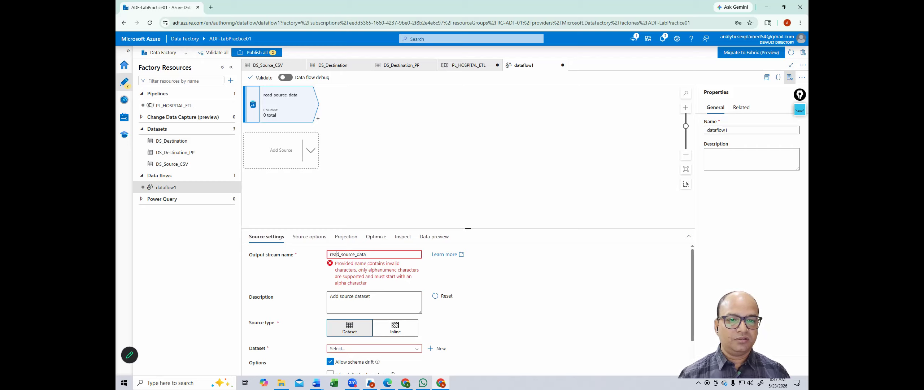
pyautogui.press('BackSpace')
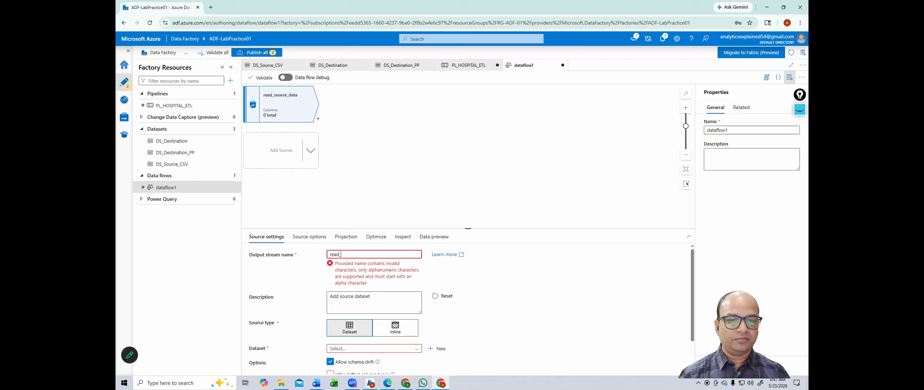
pyautogui.write('Sourc')
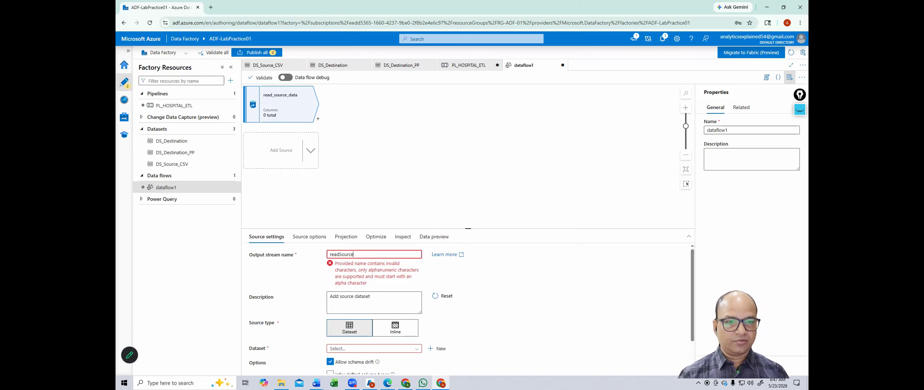
pyautogui.write('e')
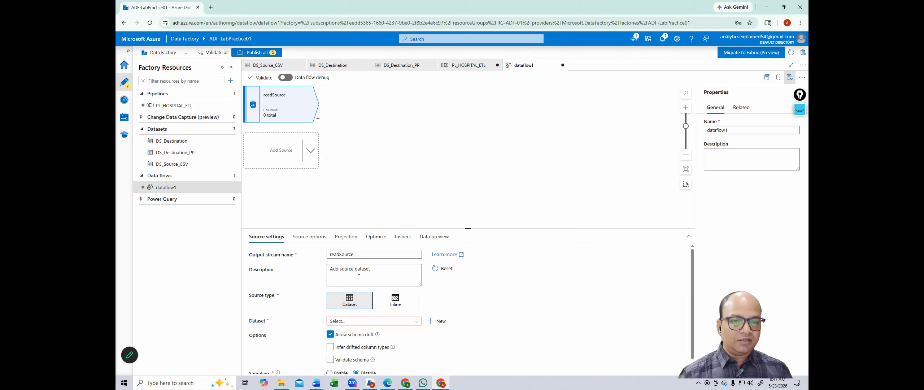
# Step: Use DS_Source_CSV as the source dataset, then start enabling Data flow debug
pyautogui.click(350, 322)
pyautogui.click(388, 354)
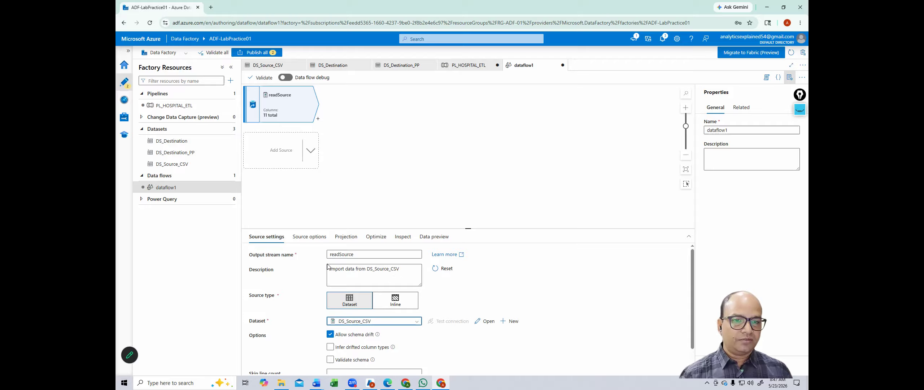
pyautogui.scroll(-1, 428, 289)
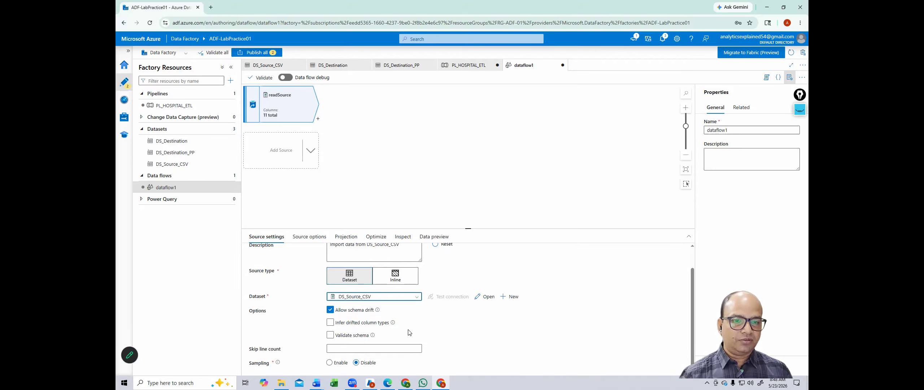
pyautogui.scroll(1, 401, 330)
pyautogui.click(308, 238)
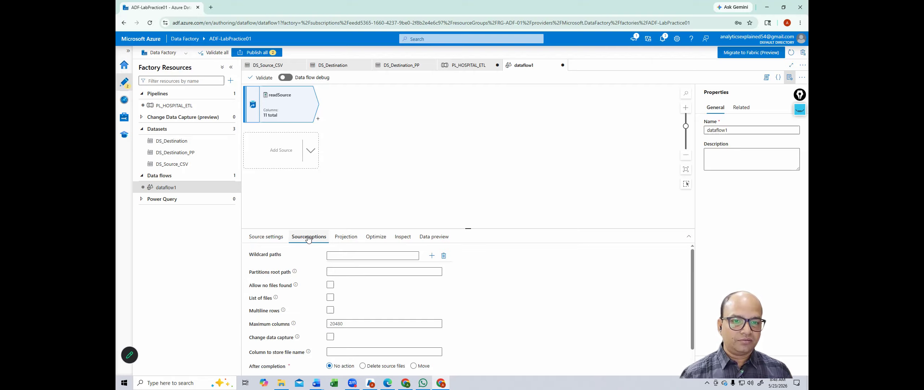
pyautogui.click(253, 239)
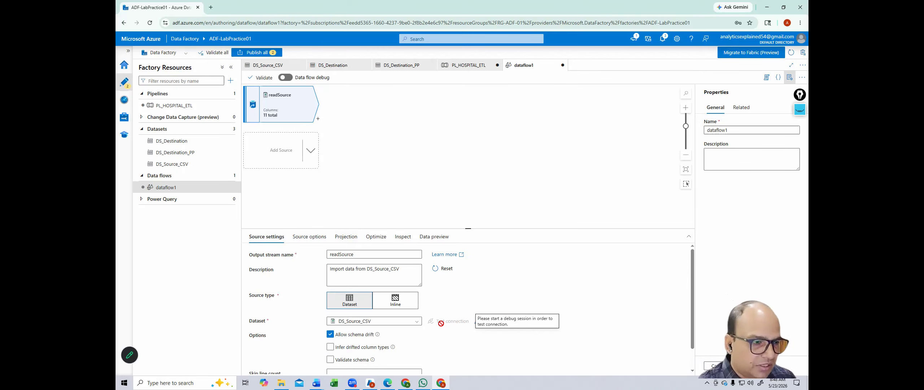
pyautogui.click(416, 322)
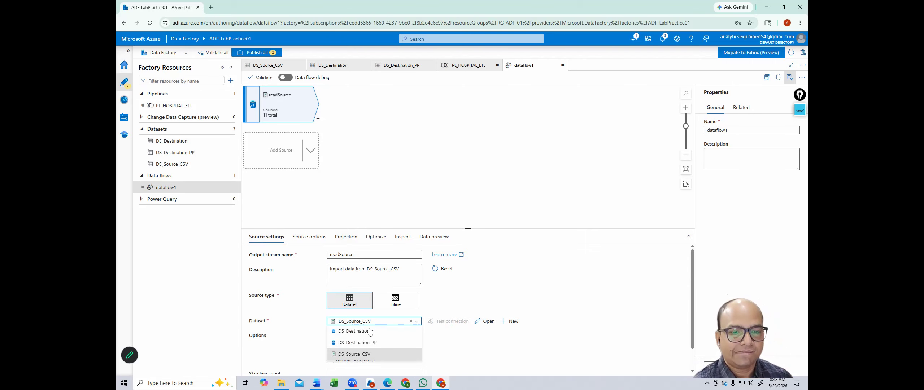
pyautogui.click(286, 83)
pyautogui.click(286, 78)
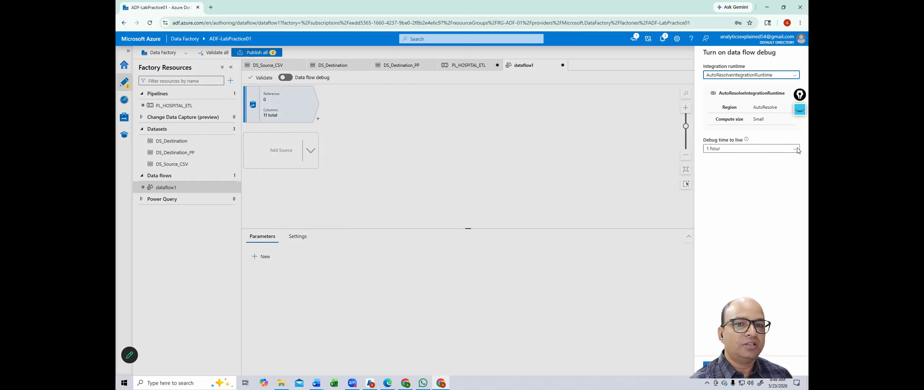
# Step: Turn on data flow debug with a 1-hour time to live
pyautogui.click(731, 151)
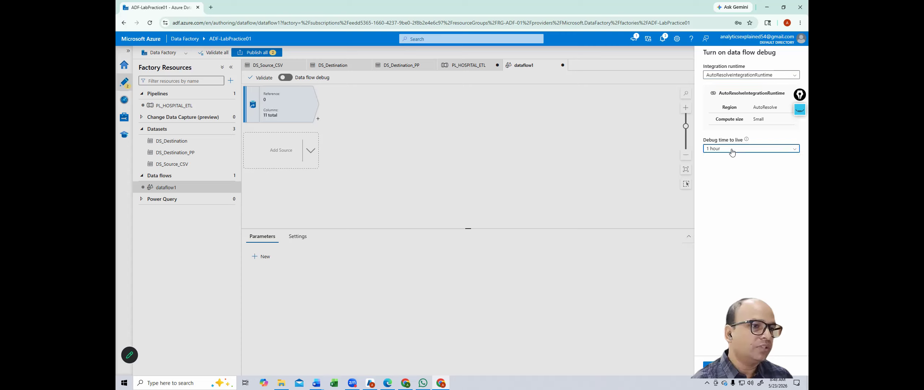
pyautogui.click(749, 151)
pyautogui.click(748, 158)
pyautogui.click(710, 364)
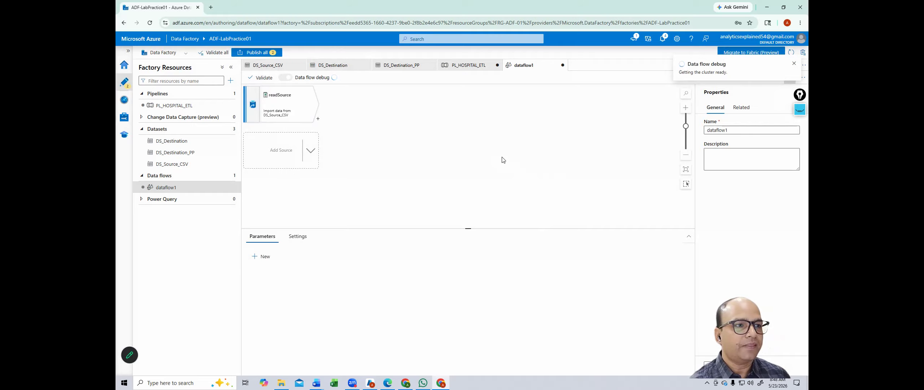
# Step: Test readSource's connection successfully and open its Data preview
pyautogui.click(295, 102)
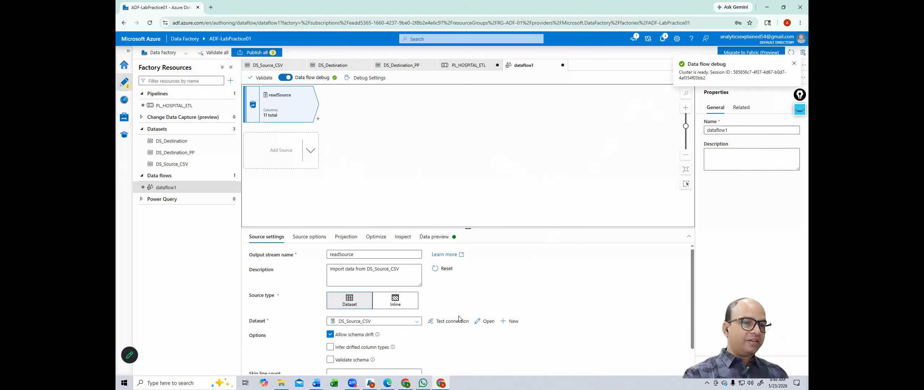
pyautogui.click(449, 325)
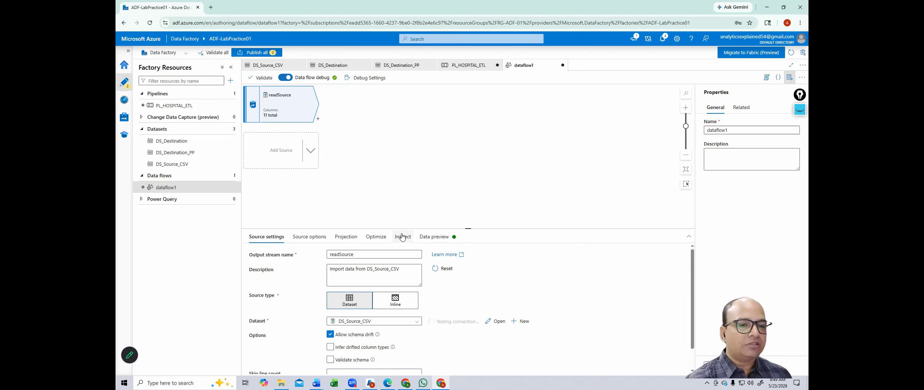
pyautogui.click(430, 242)
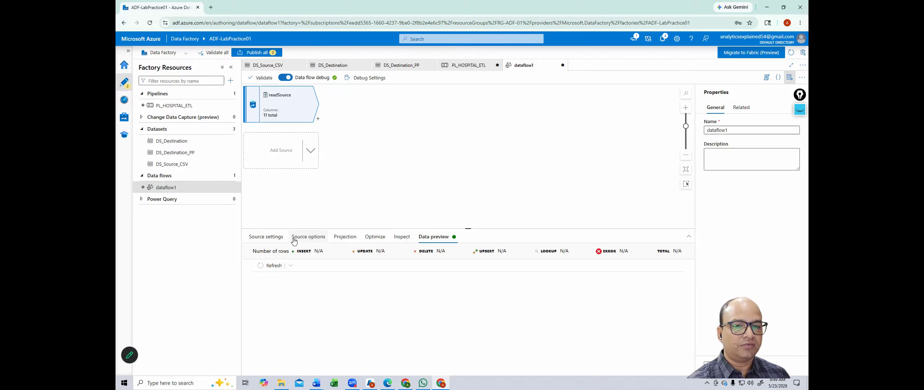
pyautogui.click(282, 240)
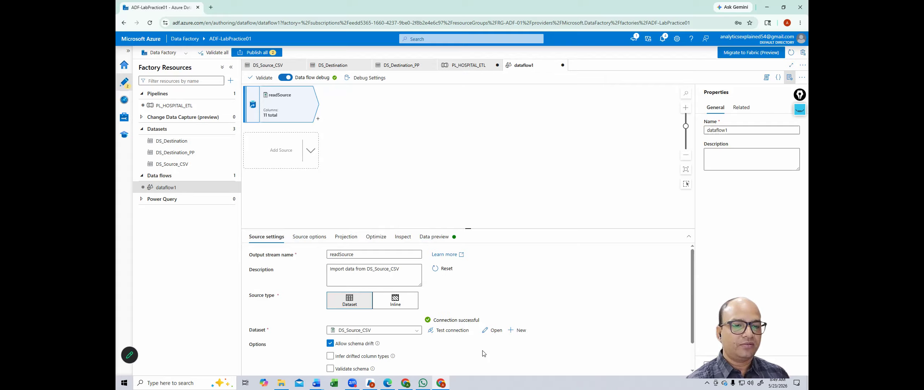
pyautogui.click(435, 238)
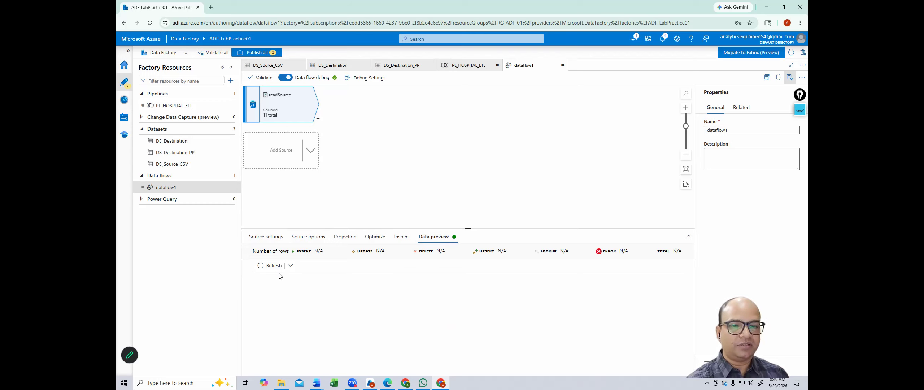
# Step: Refresh readSource's preview to load 100 rows and scroll to the payment_status column
pyautogui.click(266, 266)
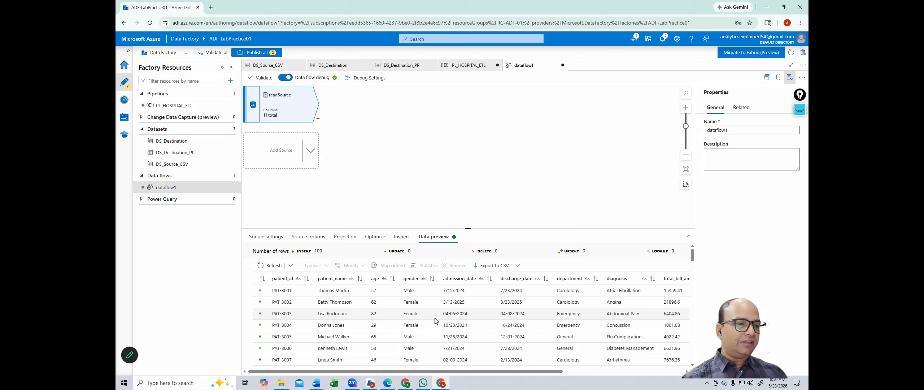
pyautogui.hscroll(5, 434, 321)
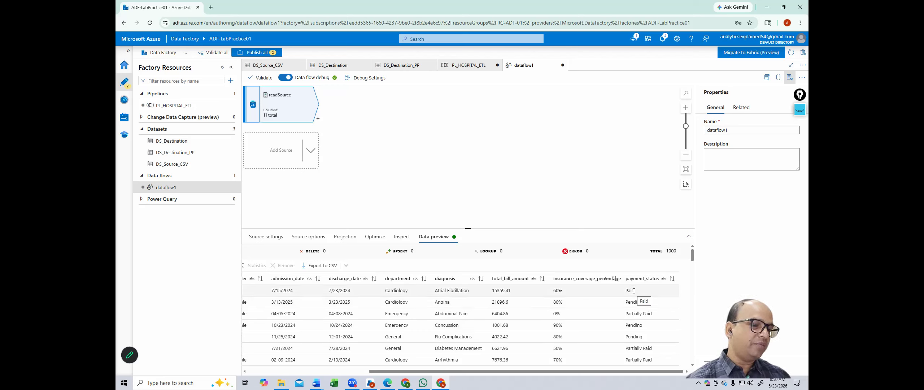
pyautogui.click(653, 315)
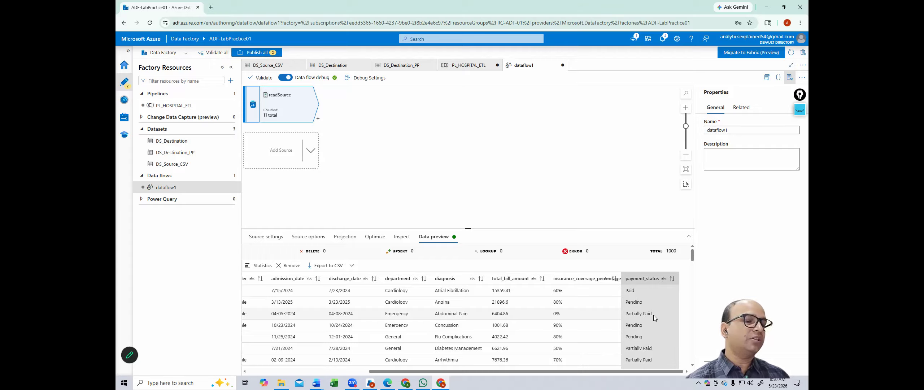
pyautogui.click(550, 205)
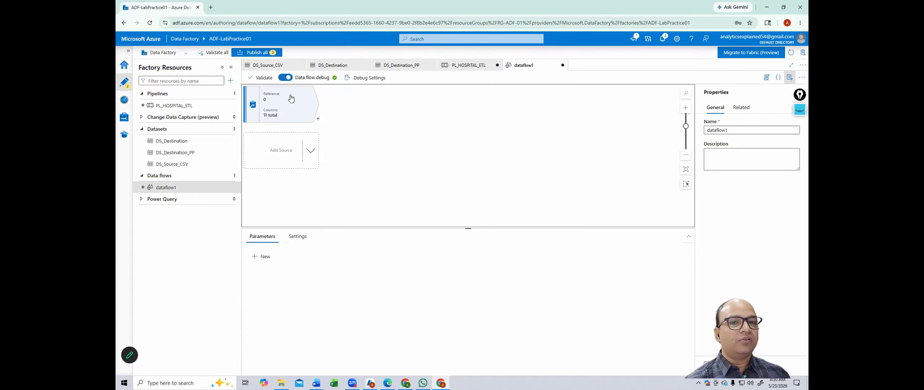
pyautogui.click(318, 121)
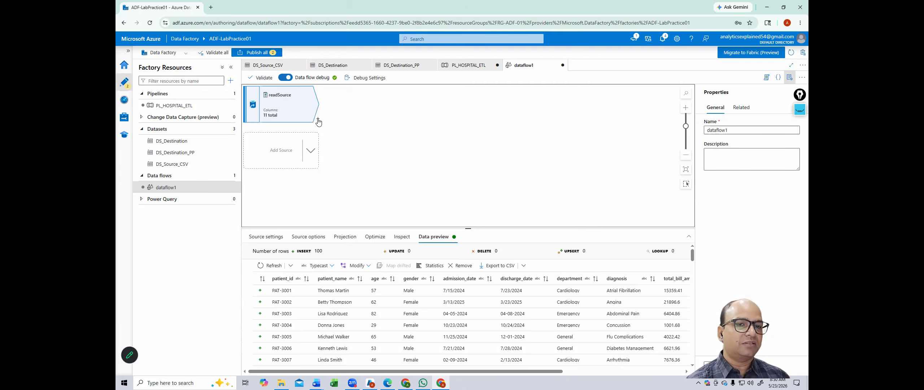
# Step: Add a Filter transformation named paymentFilter after readSource
pyautogui.click(318, 121)
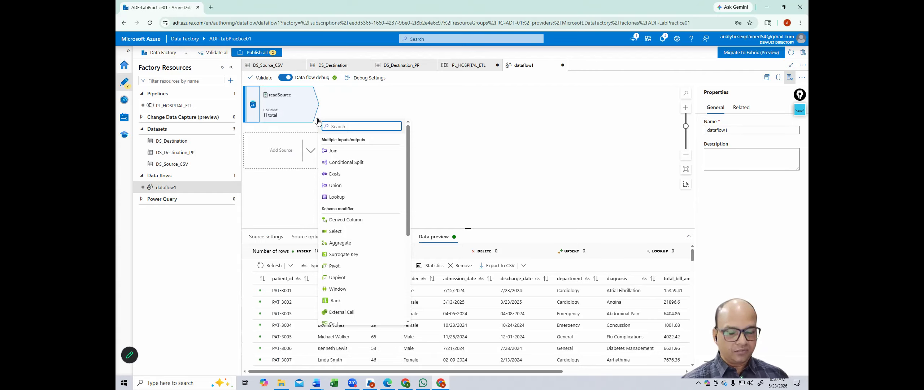
pyautogui.write('fil')
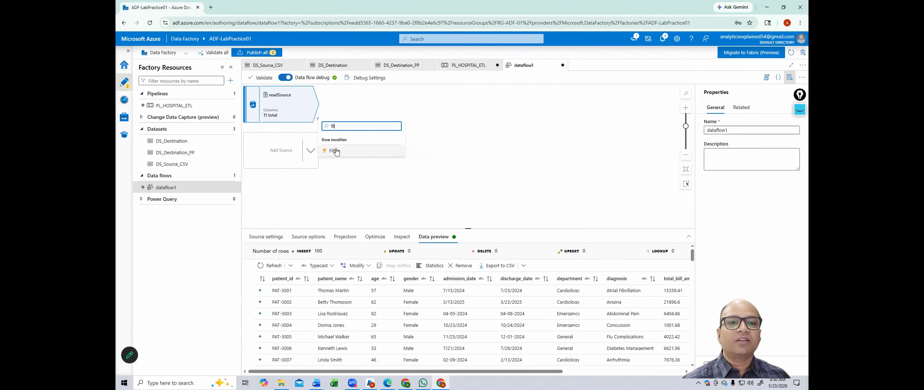
pyautogui.click(336, 151)
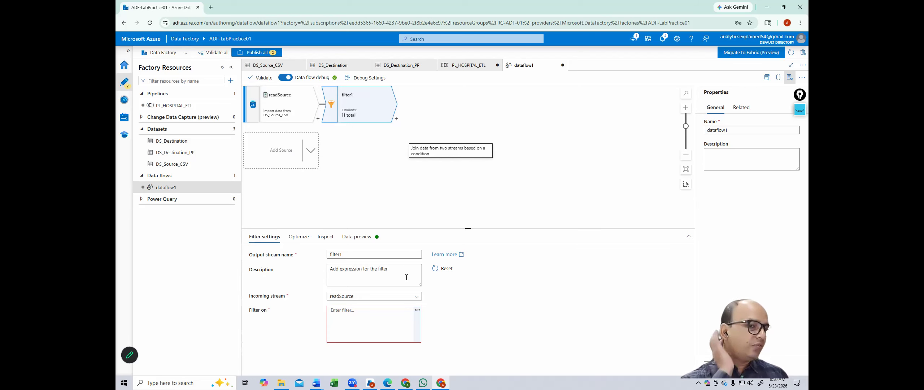
pyautogui.doubleClick(335, 253)
pyautogui.write('pau')
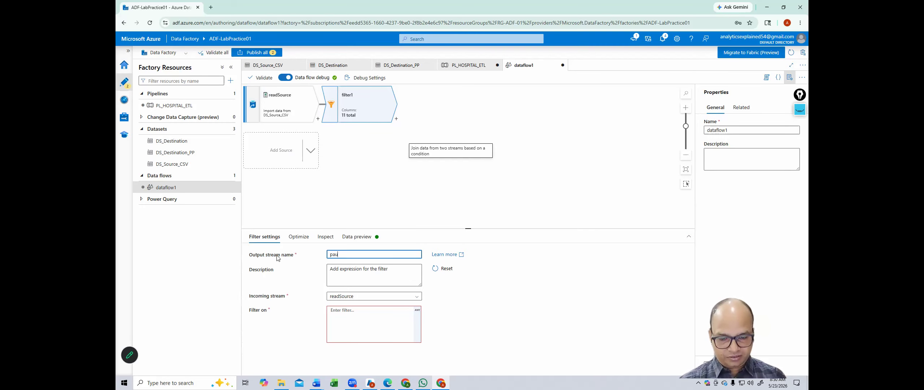
pyautogui.write('ymentFilter')
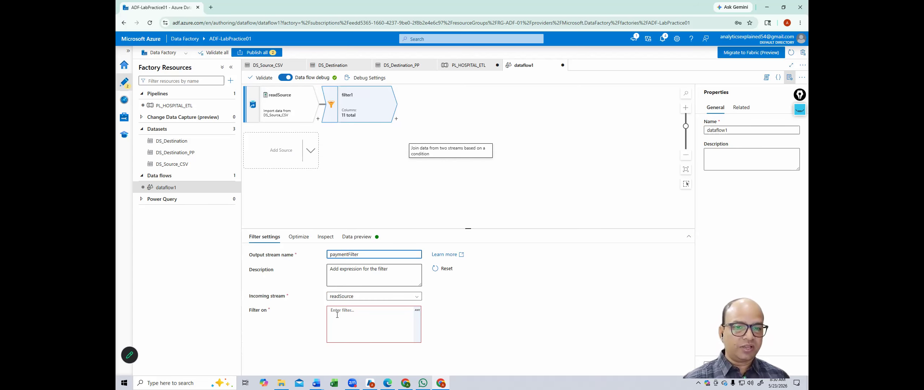
# Step: Enter the filter condition payment=='Pending' and launch Excel to check the source data
pyautogui.click(375, 312)
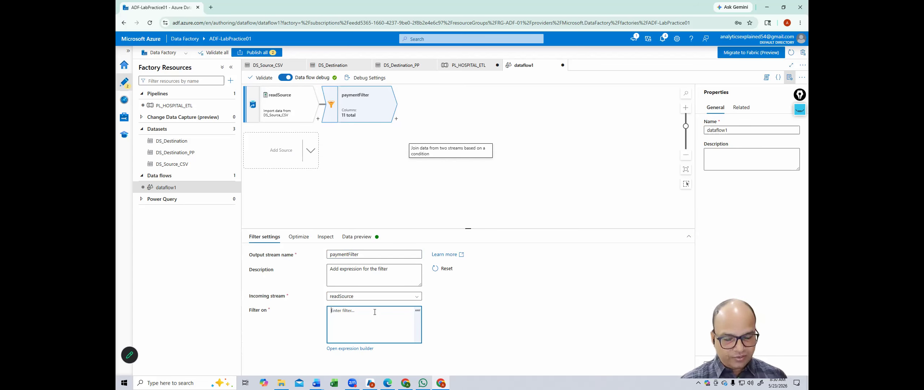
pyautogui.write("payment=='P")
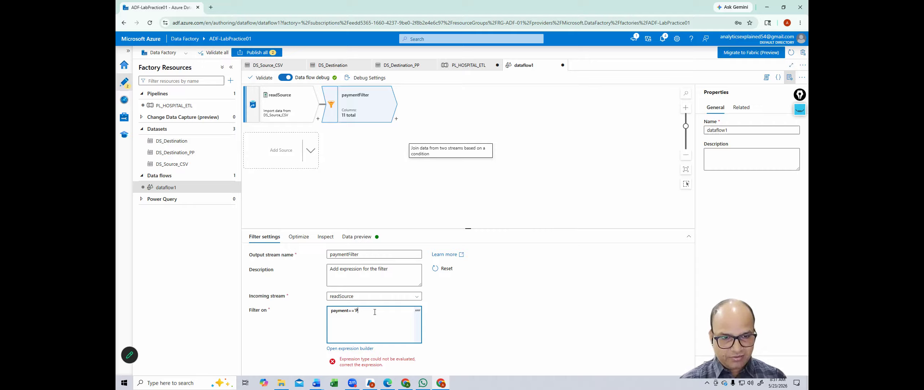
pyautogui.write('ing')
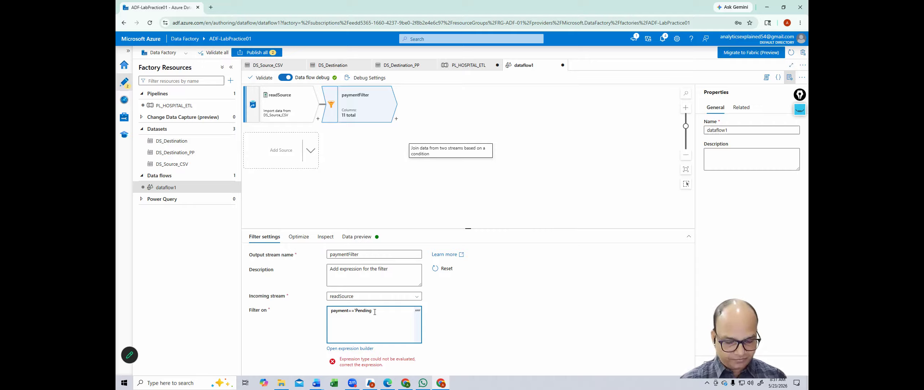
pyautogui.click(334, 383)
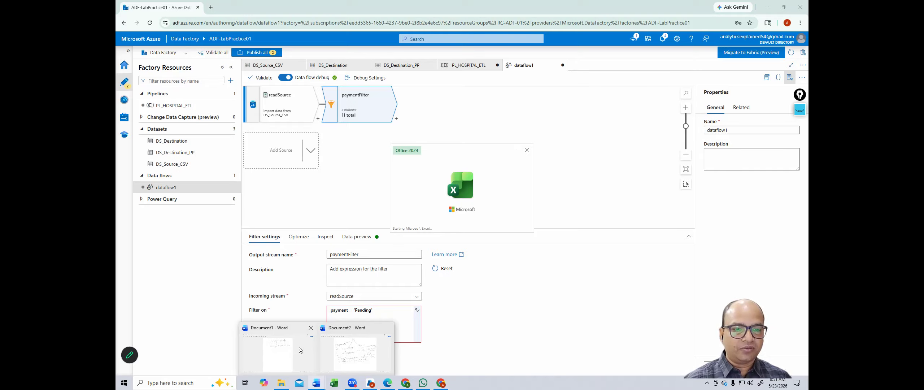
# Step: Open hospital_data in Excel, check a Pending payment_status value in K3, then close Excel
pyautogui.click(402, 271)
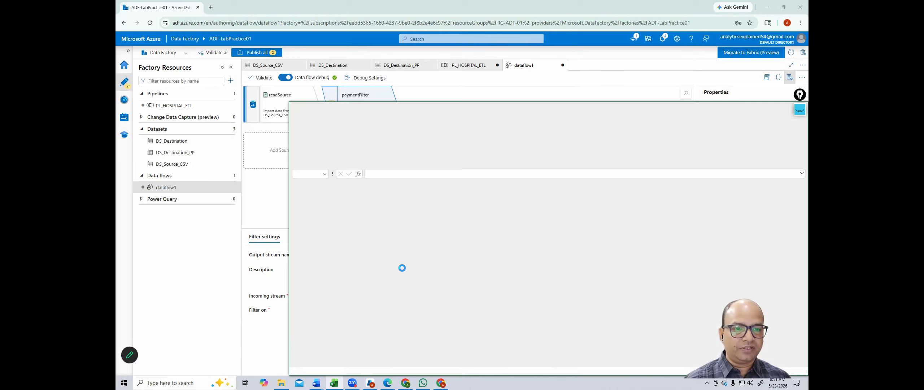
pyautogui.click(540, 206)
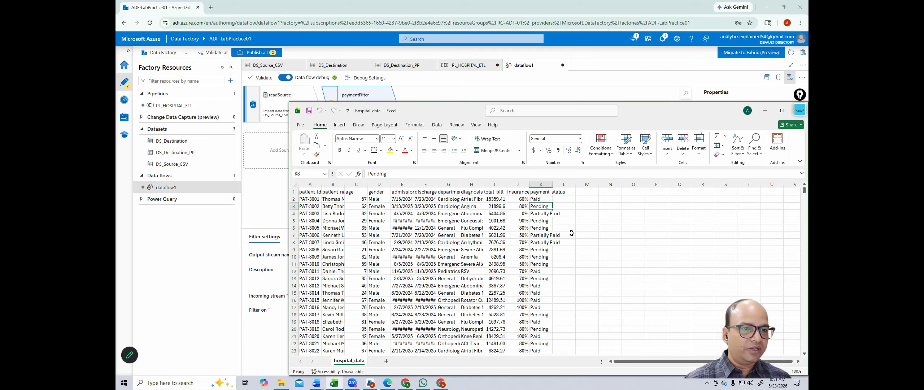
pyautogui.moveTo(693, 118); pyautogui.dragTo(560, 114)
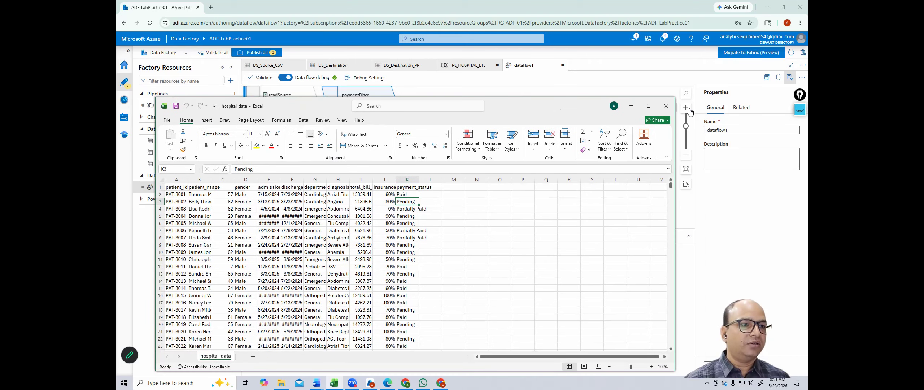
pyautogui.click(666, 106)
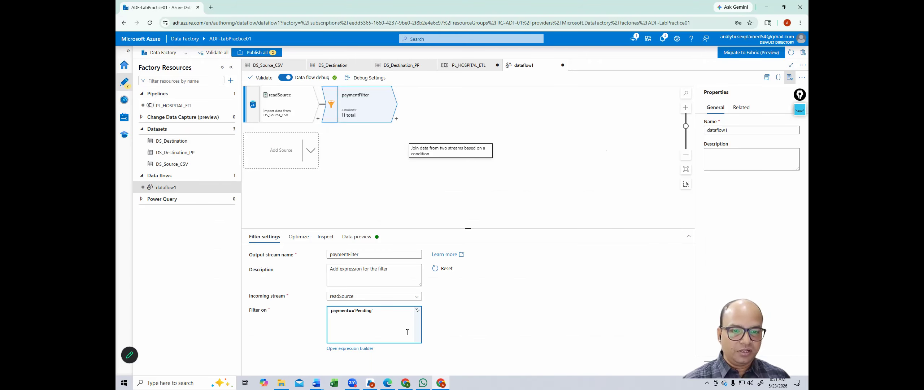
# Step: Change the filter condition to payment_status=='Pending' and preview the rows that pass
pyautogui.click(356, 236)
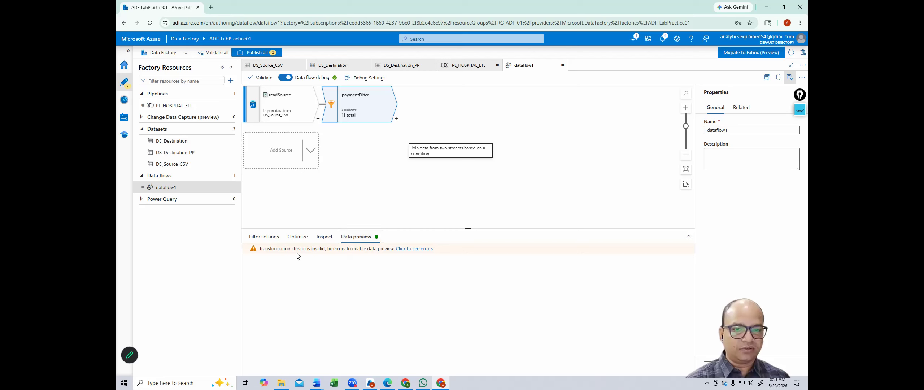
pyautogui.click(266, 238)
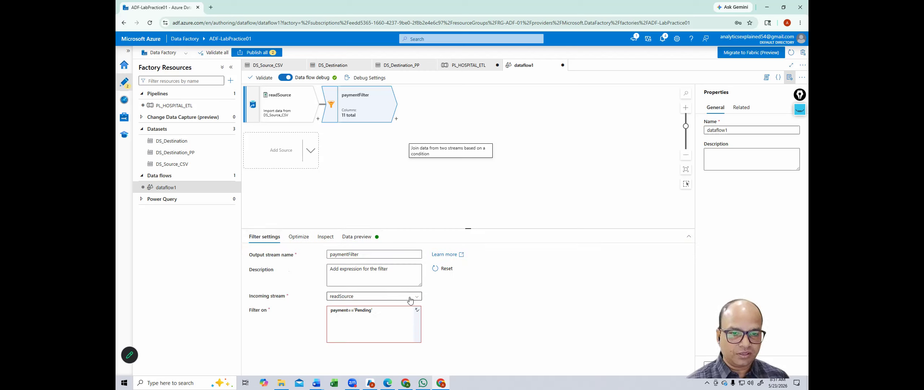
pyautogui.click(348, 310)
pyautogui.write('_status')
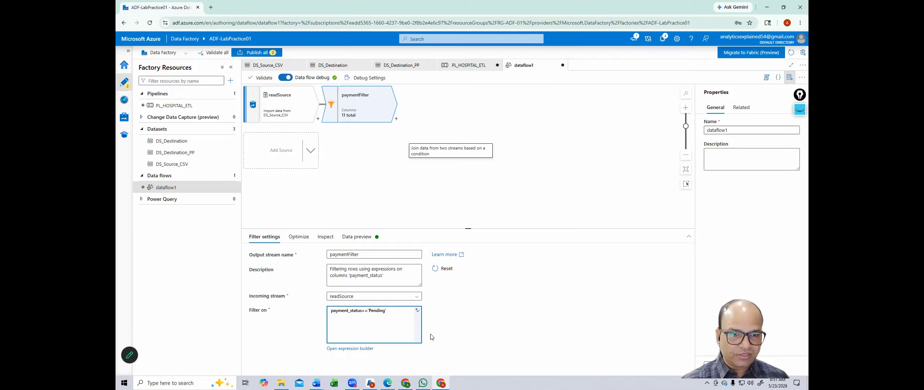
pyautogui.click(363, 237)
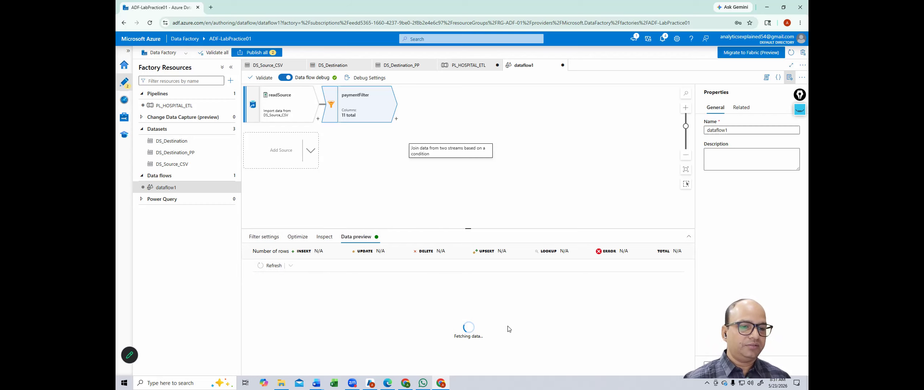
pyautogui.click(395, 118)
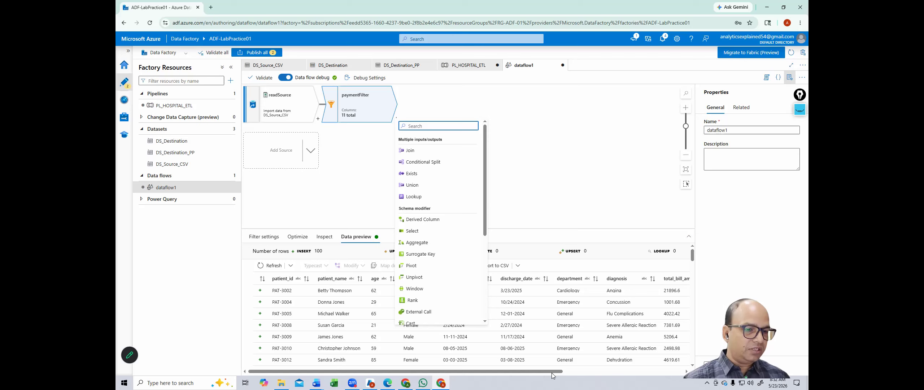
# Step: Confirm the preview shows only Pending payment_status rows, then add a Sink after paymentFilter
pyautogui.moveTo(561, 370); pyautogui.dragTo(681, 371)
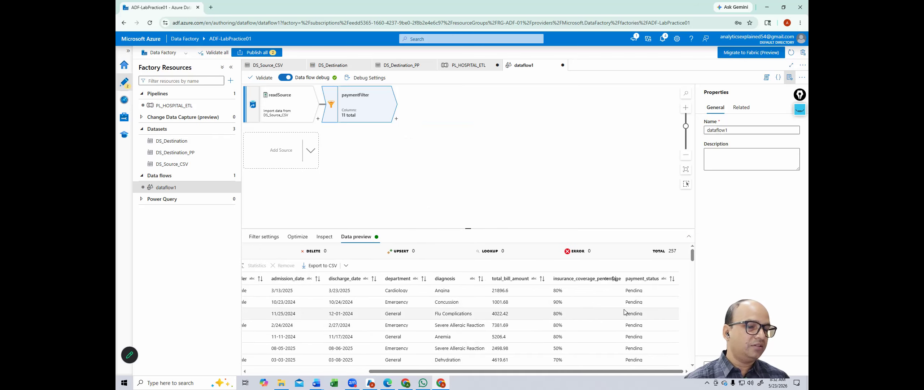
pyautogui.click(396, 118)
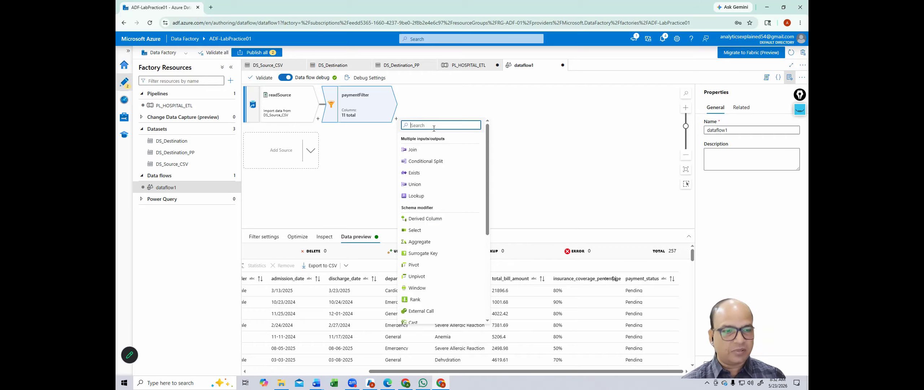
pyautogui.write('sink')
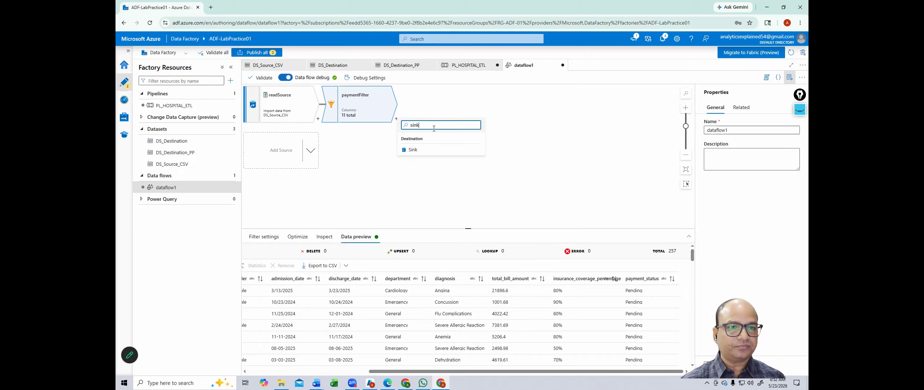
pyautogui.click(413, 150)
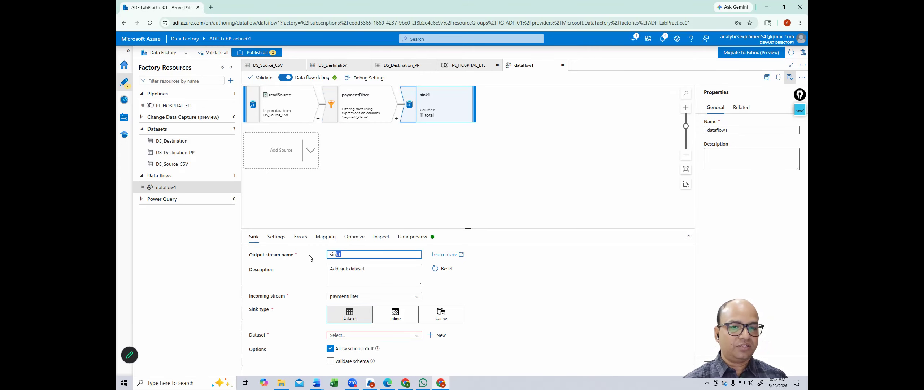
# Step: Set the sink's output stream name to destinationtable
pyautogui.write('mov')
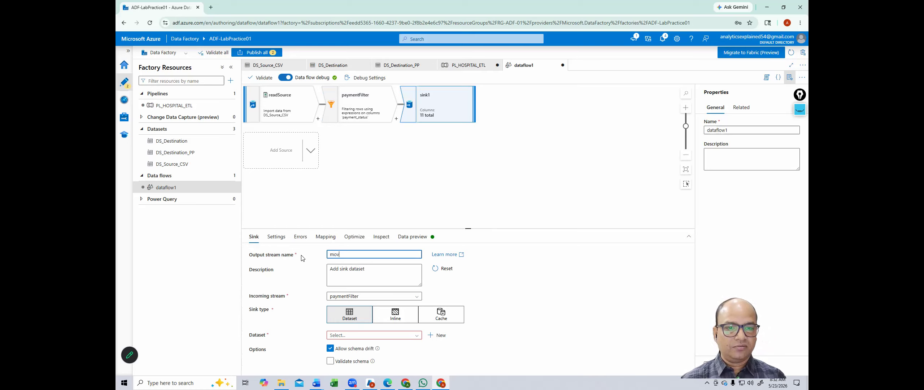
pyautogui.press('BackSpace')
pyautogui.press('BackSpace')
pyautogui.press('BackSpace')
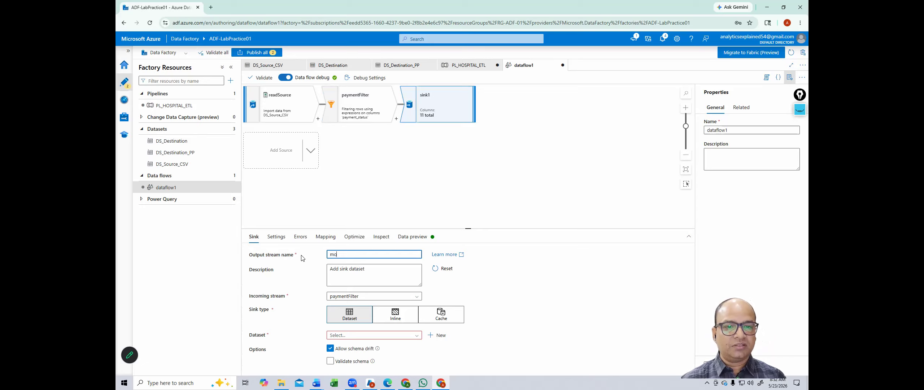
pyautogui.press('BackSpace')
pyautogui.press('BackSpace')
pyautogui.write('destina')
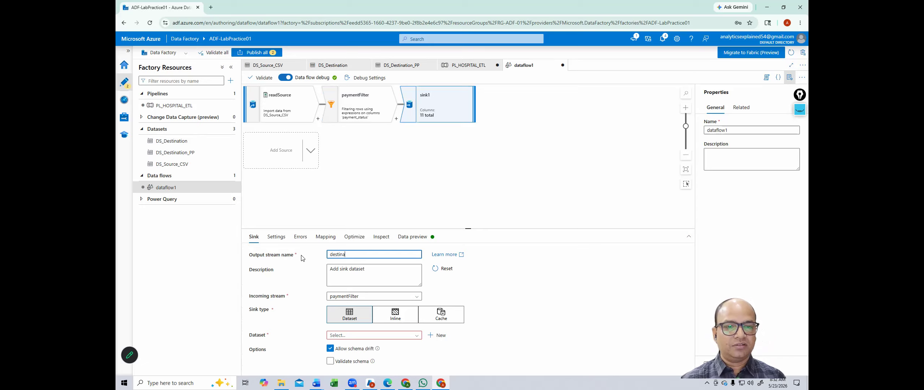
pyautogui.write('tionta')
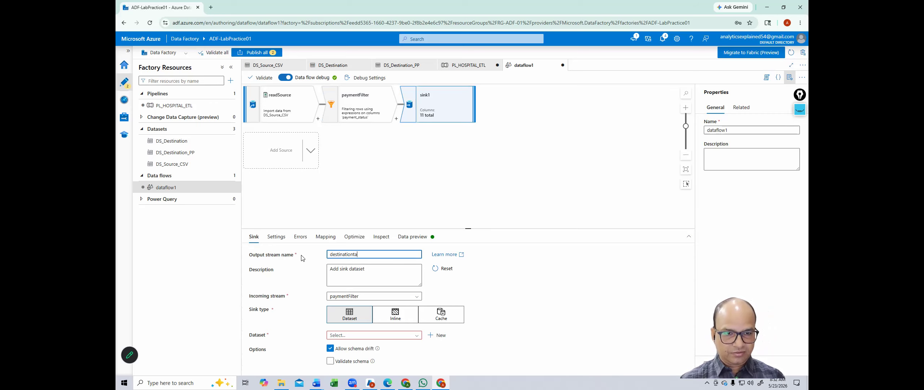
pyautogui.write('ble')
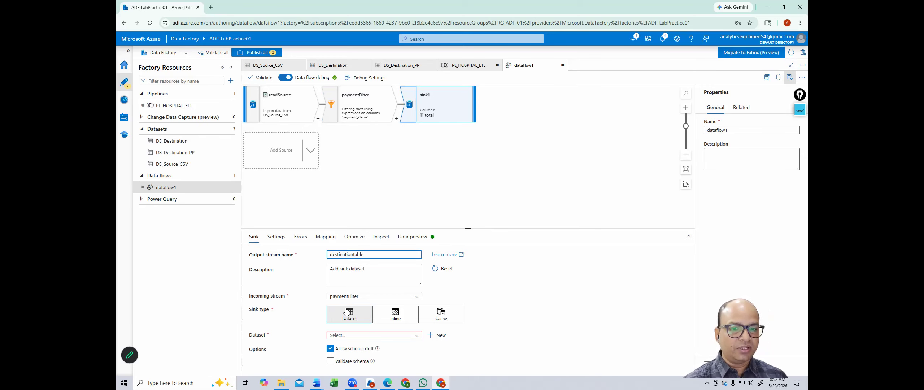
pyautogui.click(344, 336)
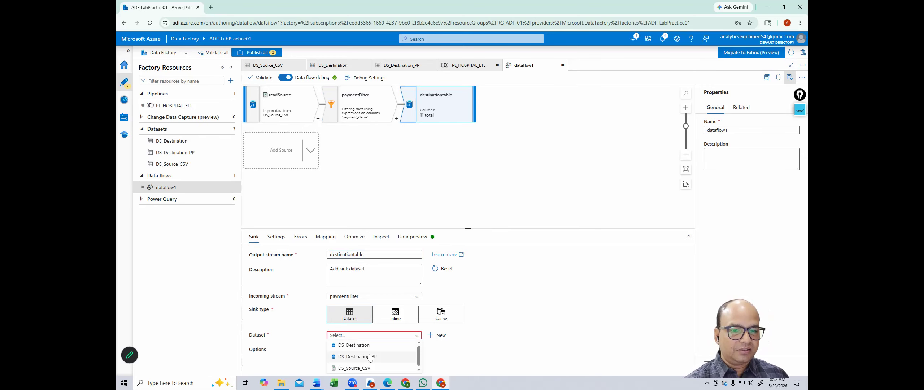
# Step: Write the sink to DS_Destination_PP, test its connection, and refresh the sink's data preview
pyautogui.click(346, 357)
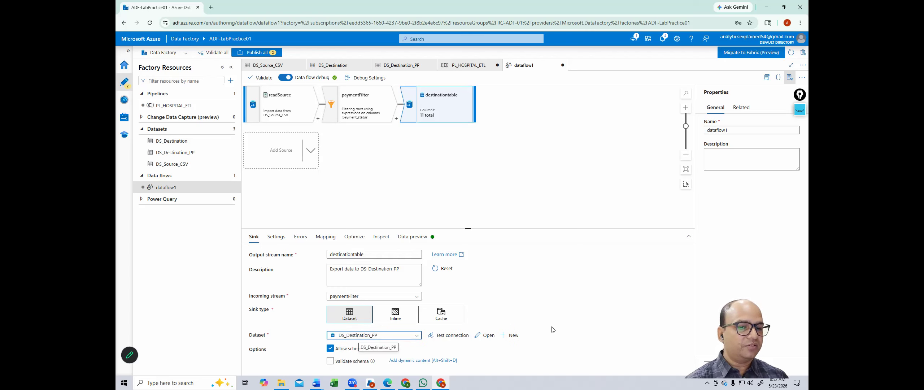
pyautogui.click(451, 336)
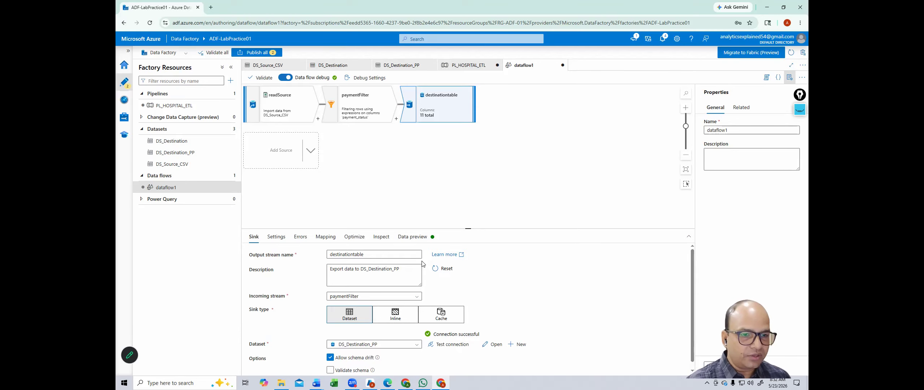
pyautogui.click(411, 238)
pyautogui.click(281, 266)
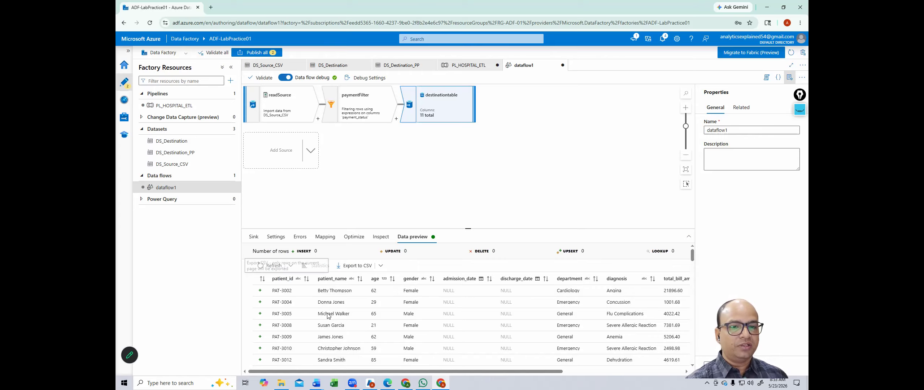
pyautogui.moveTo(484, 371); pyautogui.dragTo(798, 356)
pyautogui.moveTo(715, 355); pyautogui.dragTo(652, 350)
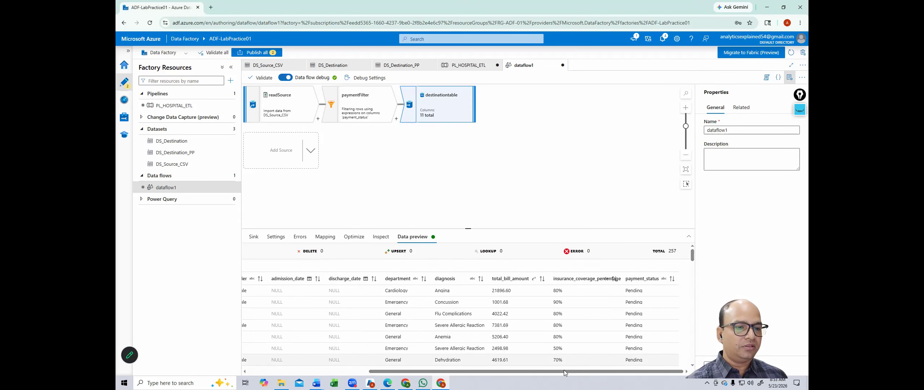
pyautogui.moveTo(565, 371); pyautogui.dragTo(442, 371)
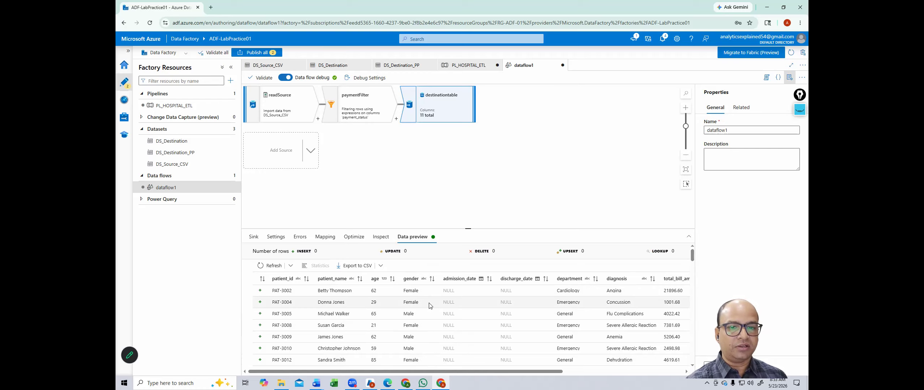
pyautogui.moveTo(247, 251); pyautogui.dragTo(325, 251)
pyautogui.click(328, 253)
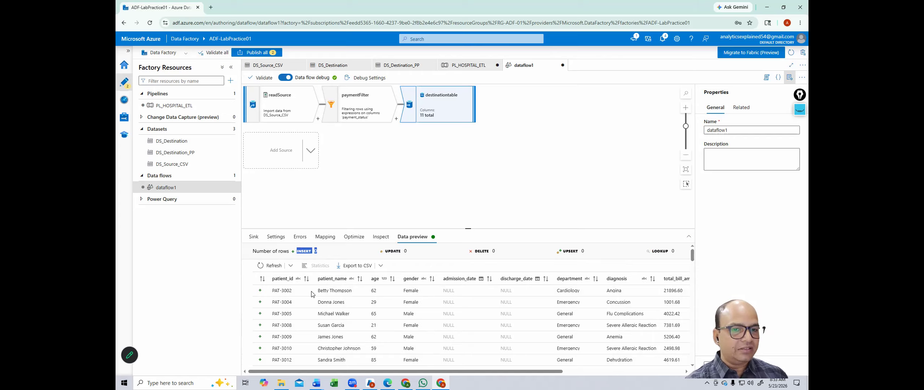
pyautogui.click(320, 255)
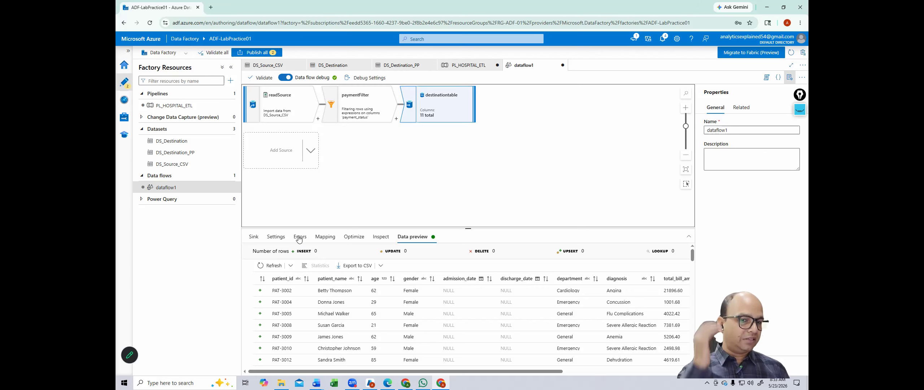
# Step: Check the sink's insert-only update method, then return to its DS_Destination_PP settings and select the dataflow1 name
pyautogui.click(269, 238)
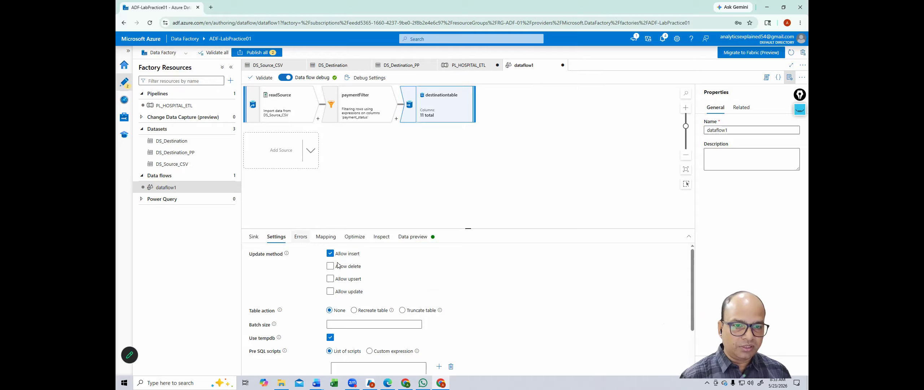
pyautogui.click(254, 236)
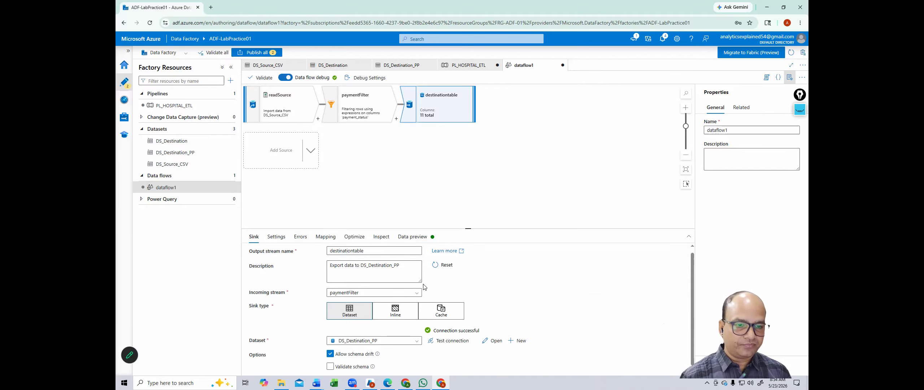
pyautogui.scroll(-1, 425, 287)
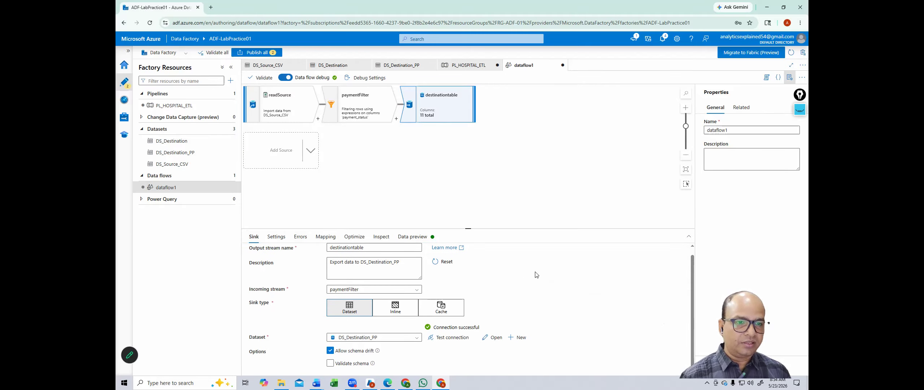
pyautogui.moveTo(739, 130); pyautogui.dragTo(613, 134)
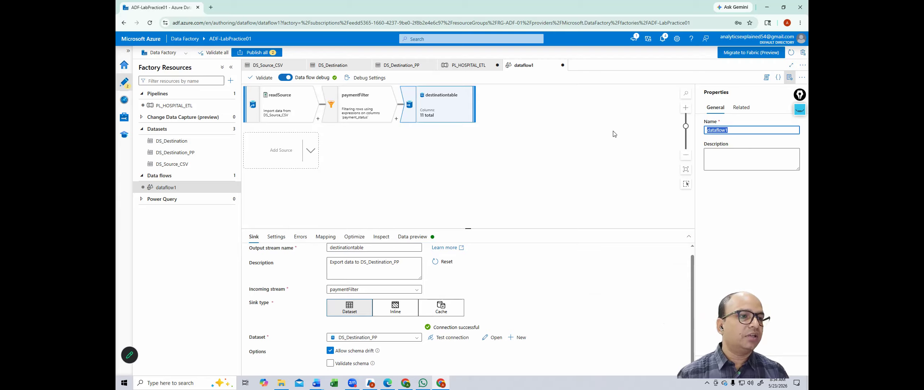
# Step: Rename the data flow from dataflow1 to filter_payment and go back to the PL_HOSPITAL_ETL pipeline
pyautogui.write('filter_payment')
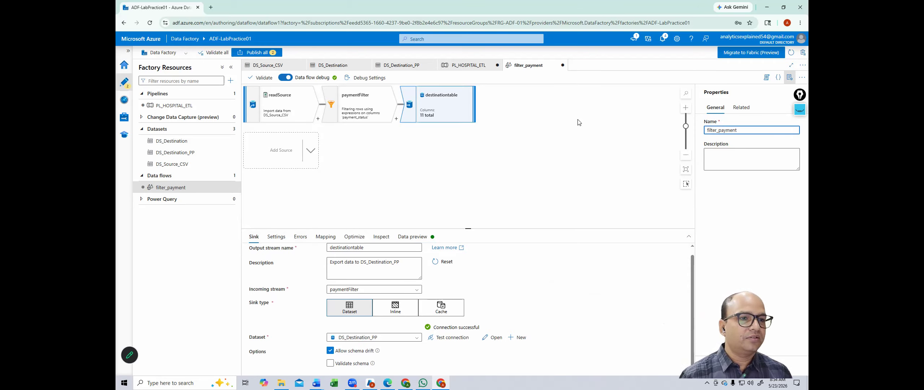
pyautogui.click(590, 124)
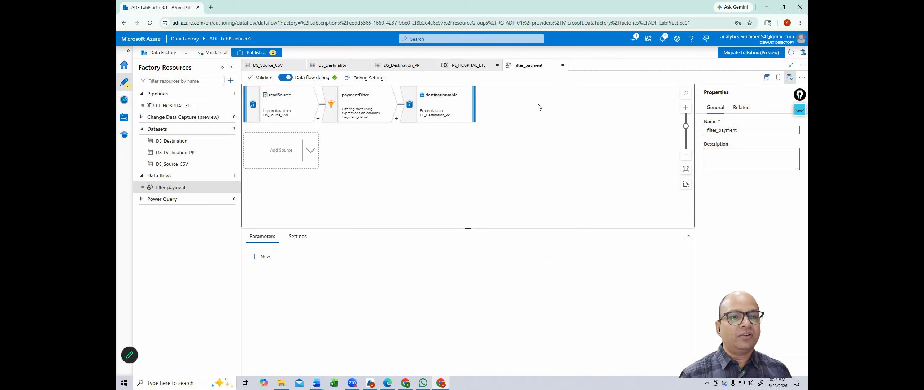
pyautogui.click(461, 69)
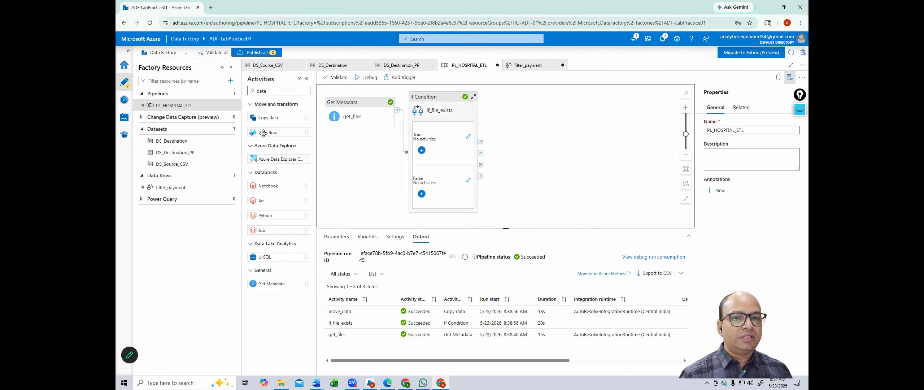
# Step: Add a Data flow activity to the pipeline, running after the If Condition succeeds
pyautogui.doubleClick(265, 91)
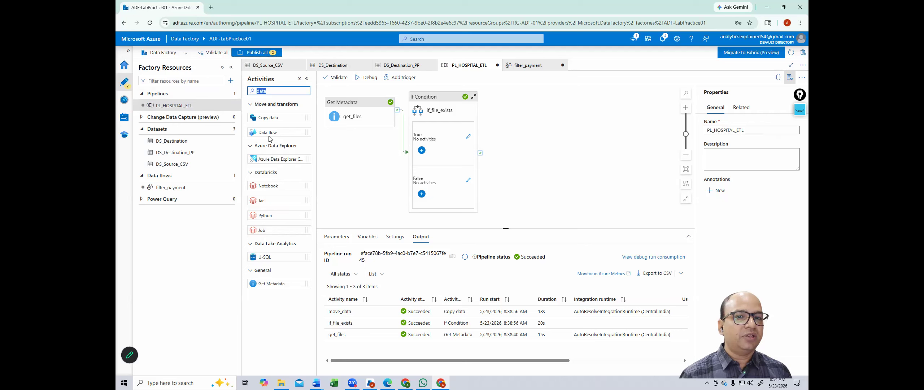
pyautogui.moveTo(269, 132); pyautogui.dragTo(572, 160)
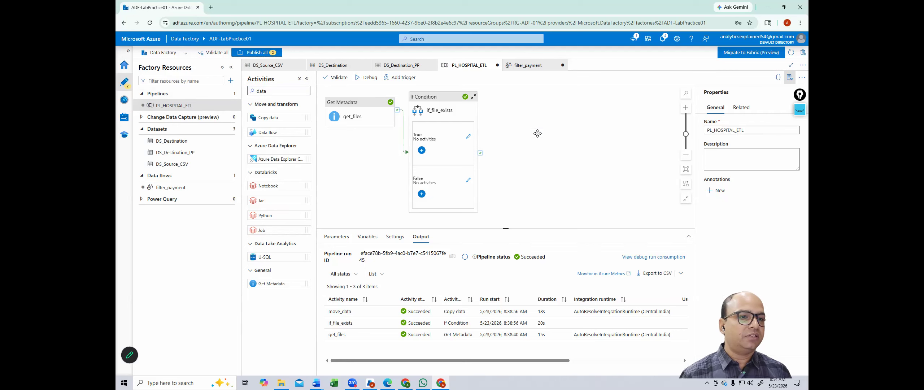
pyautogui.moveTo(479, 154); pyautogui.dragTo(528, 103)
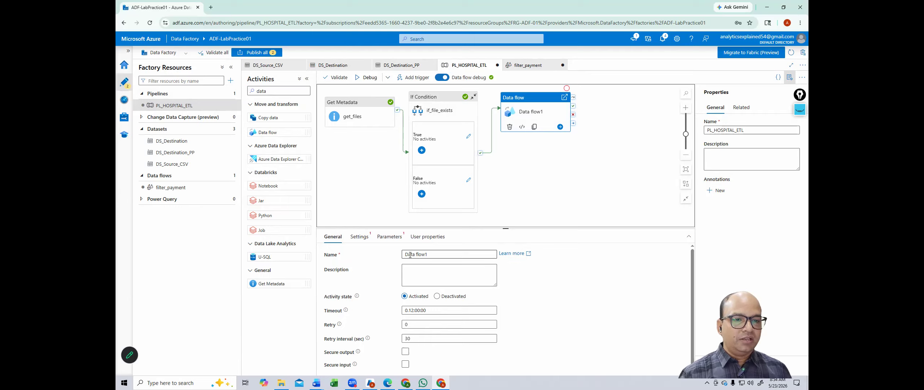
# Step: Rename the Data flow1 activity to pending_payment_data
pyautogui.moveTo(456, 255); pyautogui.dragTo(322, 247)
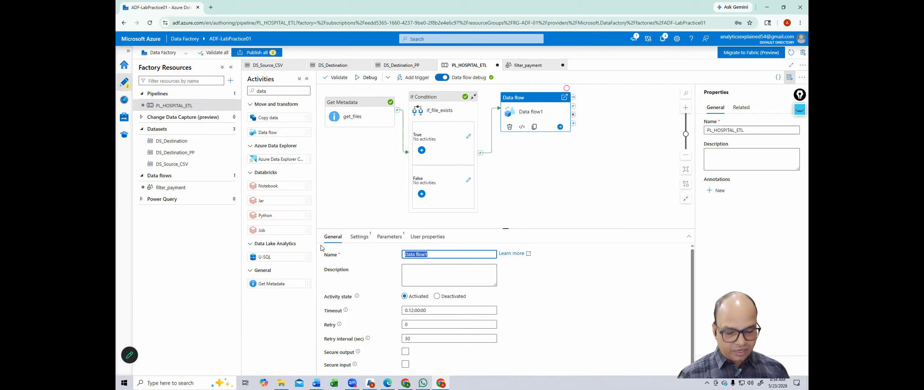
pyautogui.write('push_payment_data')
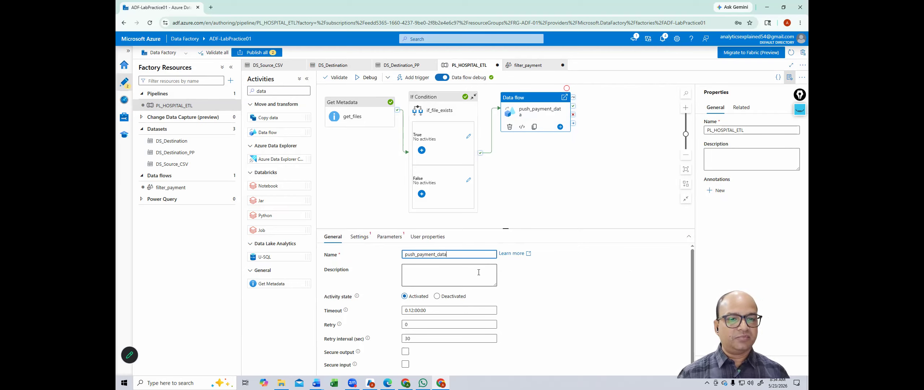
pyautogui.press('BackSpace')
pyautogui.press('BackSpace')
pyautogui.press('BackSpace')
pyautogui.press('BackSpace')
pyautogui.write('pen')
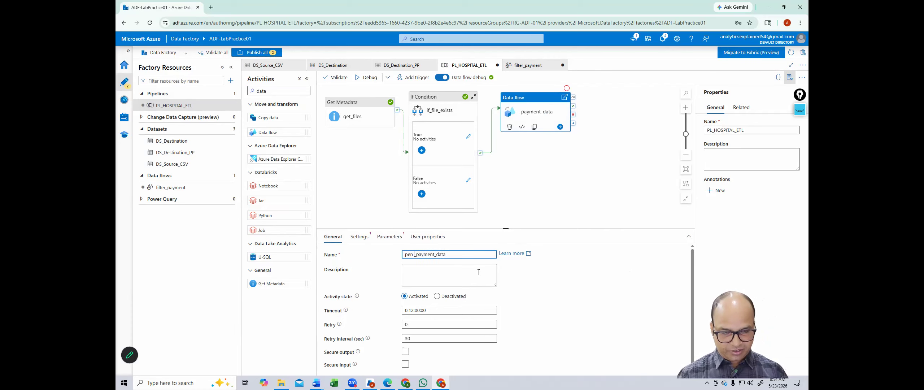
pyautogui.press('BackSpace')
pyautogui.write('ding')
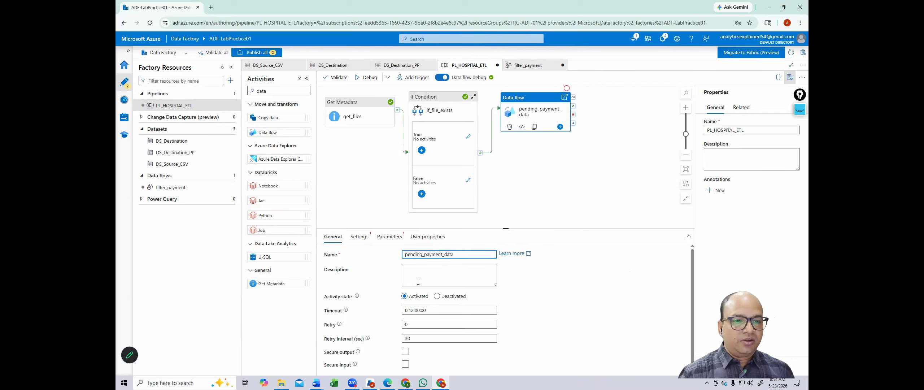
pyautogui.click(363, 238)
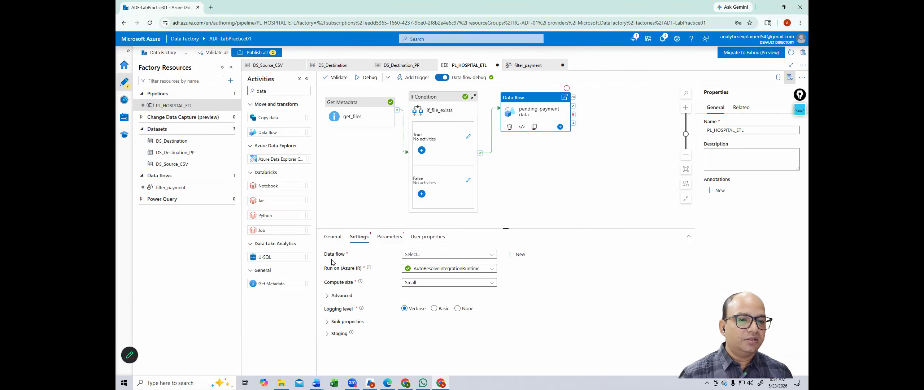
# Step: Set pending_payment_data to run the filter_payment data flow with Small compute size
pyautogui.click(461, 255)
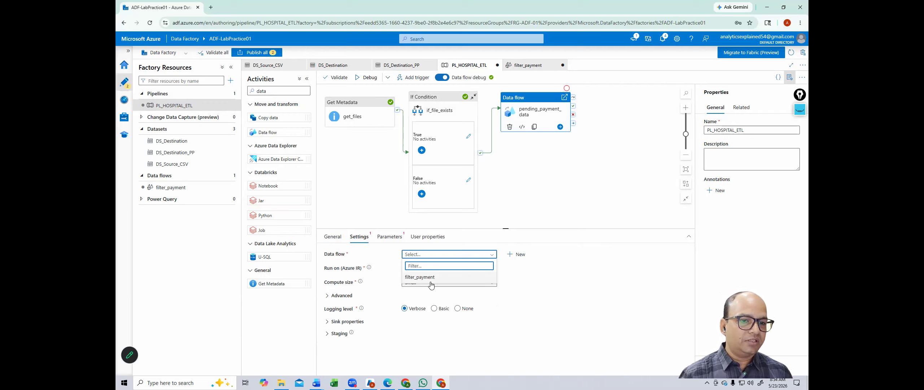
pyautogui.click(418, 277)
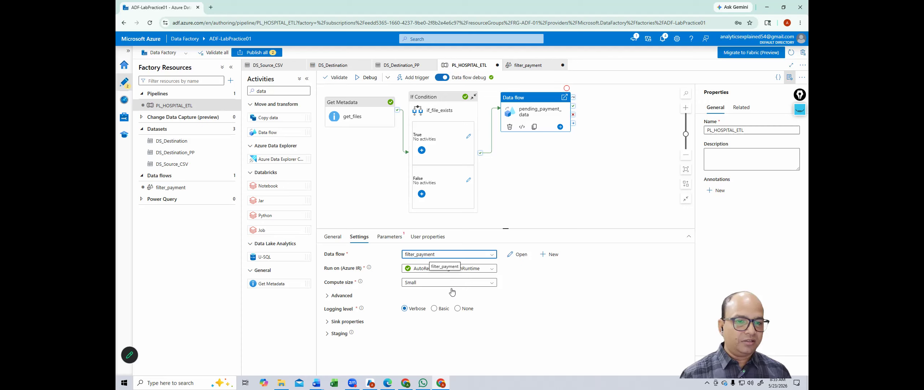
pyautogui.click(408, 285)
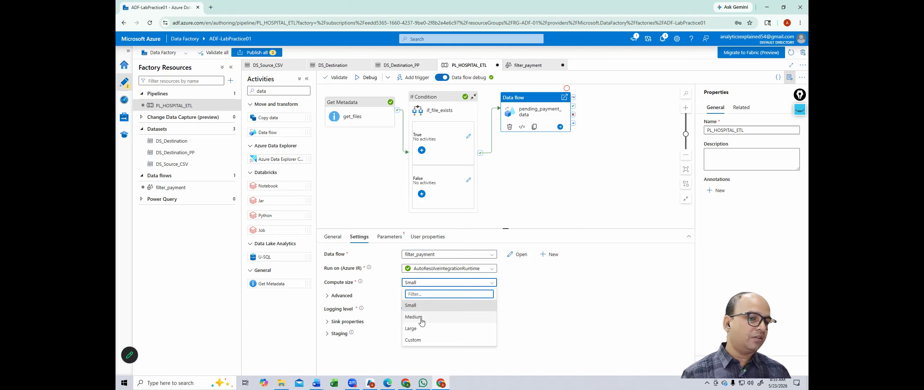
pyautogui.click(539, 309)
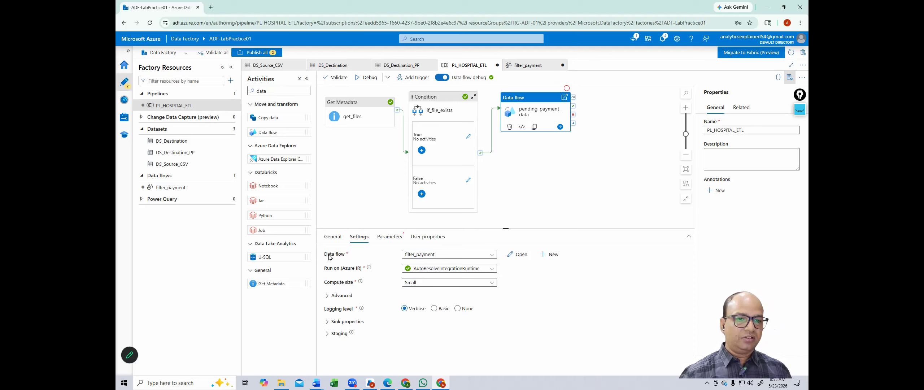
pyautogui.click(529, 210)
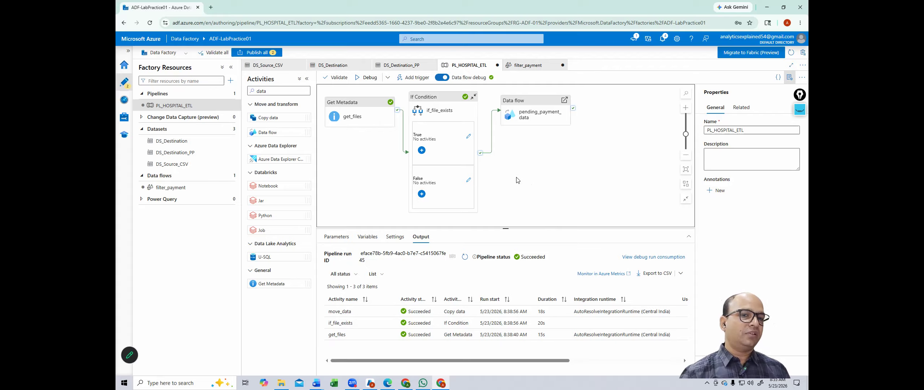
# Step: Validate PL_HOSPITAL_ETL, dismiss the validation output, and start a debug run
pyautogui.click(344, 80)
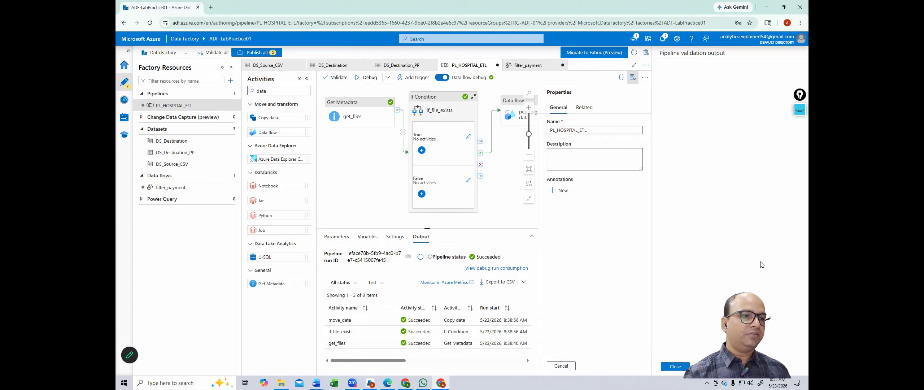
pyautogui.click(679, 367)
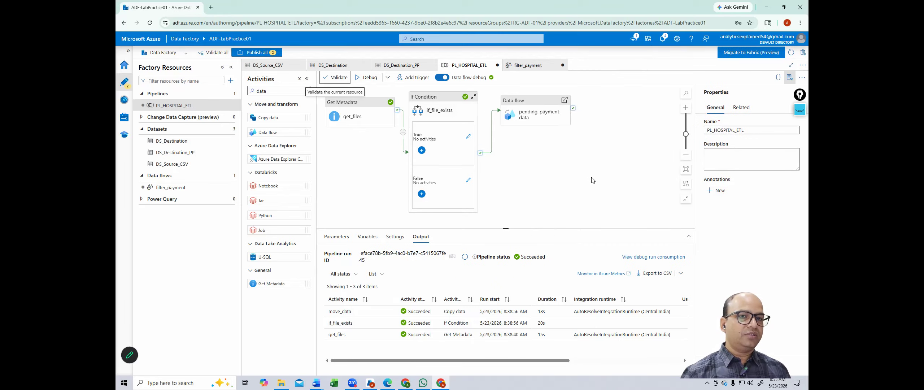
pyautogui.click(370, 79)
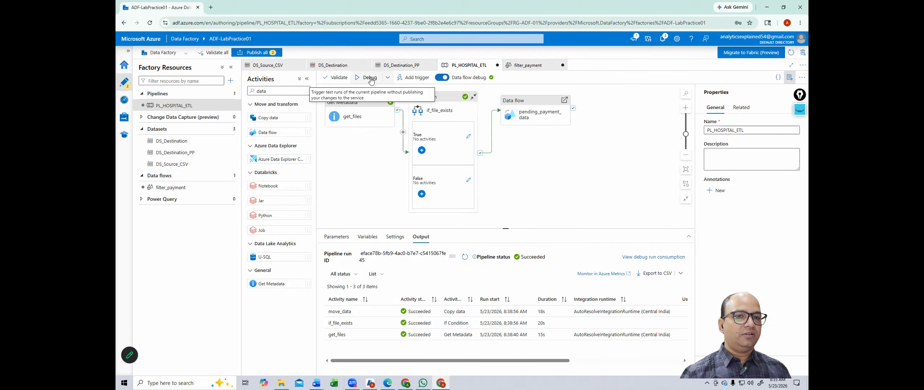
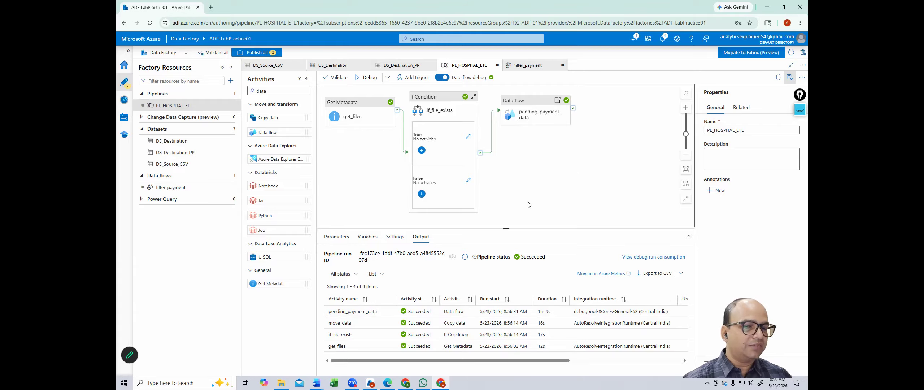
# Step: Run SELECT * FROM Hospital.pending_payments in the portal query editor and download the results as Excel
pyautogui.hotkey('alt', 'Tab')
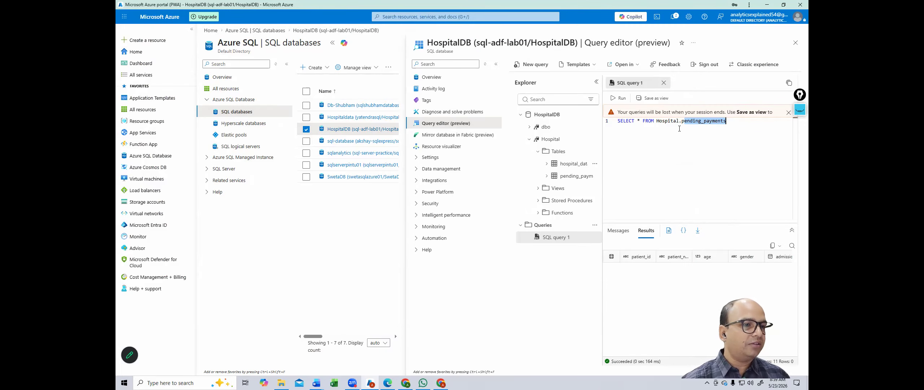
pyautogui.moveTo(726, 122); pyautogui.dragTo(683, 121)
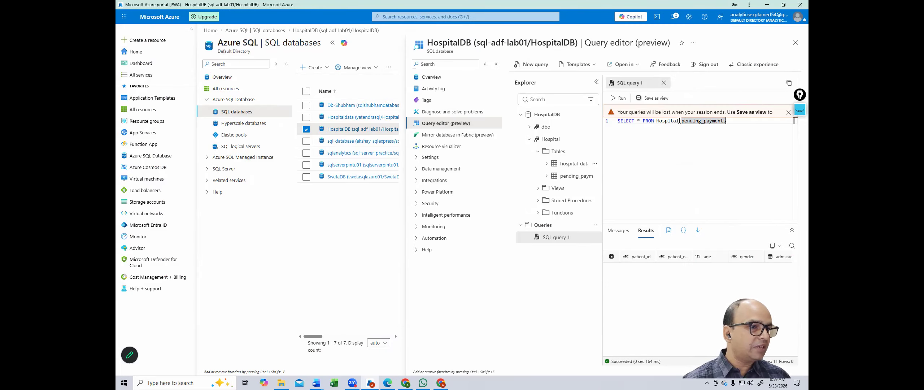
pyautogui.click(734, 131)
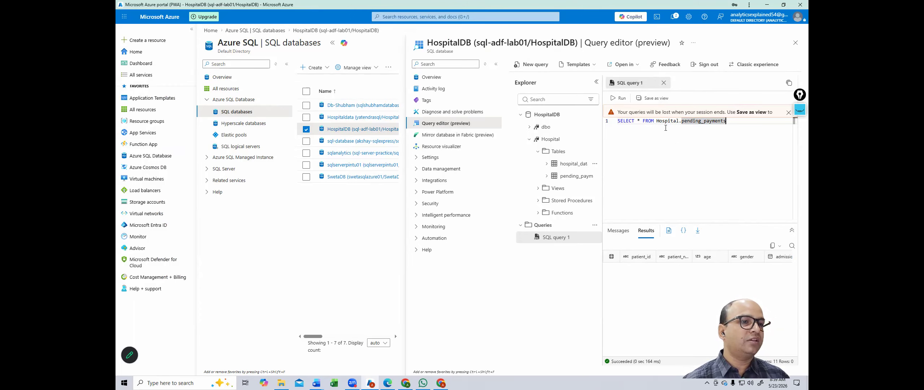
pyautogui.keyDown('shift'); pyautogui.click(618, 121); pyautogui.keyUp('shift')
pyautogui.click(617, 99)
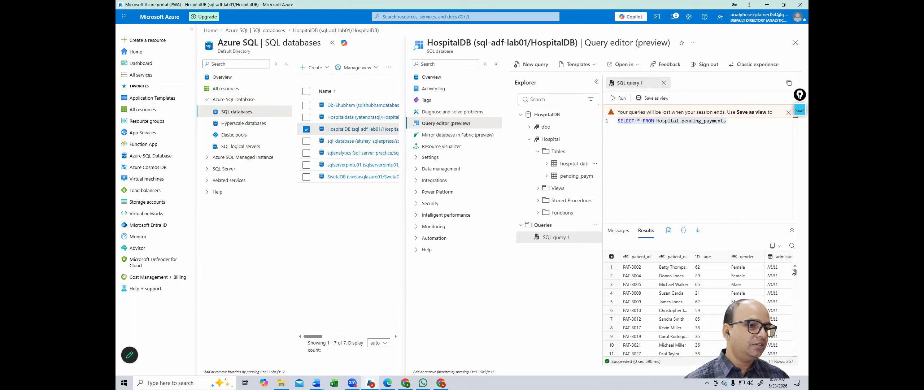
pyautogui.click(700, 230)
# Step: Open results.xlsx maximized in Excel, scroll through the pending payments rows, then close the workbook
pyautogui.moveTo(646, 21)
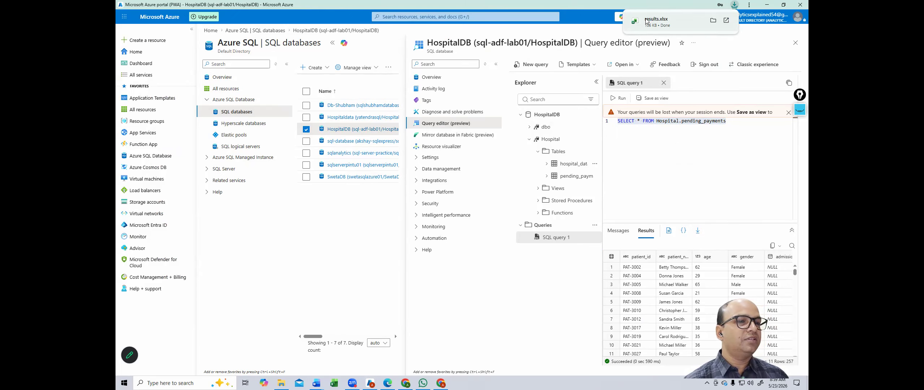
pyautogui.click(646, 21)
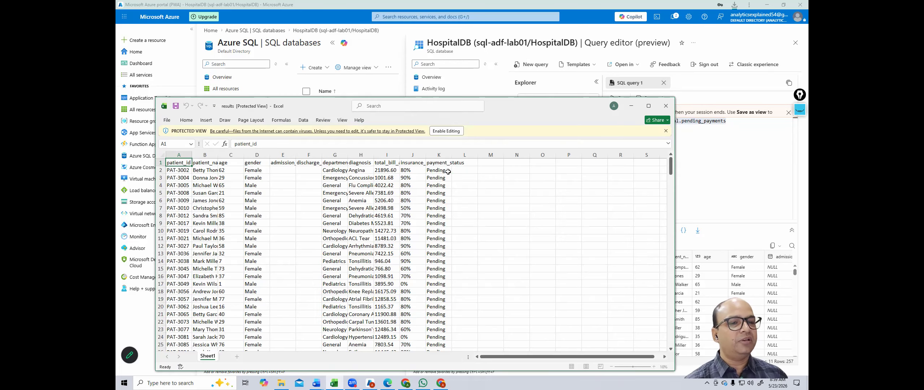
pyautogui.click(649, 105)
pyautogui.click(389, 165)
pyautogui.scroll(-14, 398, 153)
pyautogui.scroll(-20, 398, 154)
pyautogui.scroll(-20, 401, 149)
pyautogui.scroll(20, 392, 145)
pyautogui.scroll(20, 390, 146)
pyautogui.scroll(2, 390, 146)
pyautogui.click(792, 15)
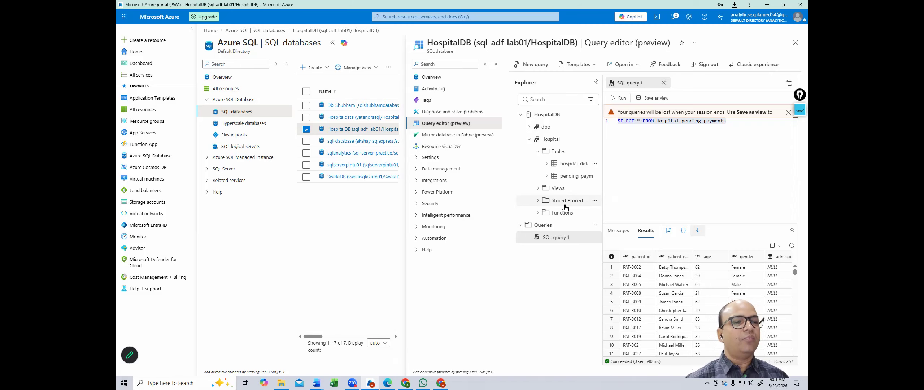
# Step: Switch back to Data Factory Studio and view the factory's linked services
pyautogui.hotkey('alt', 'Tab')
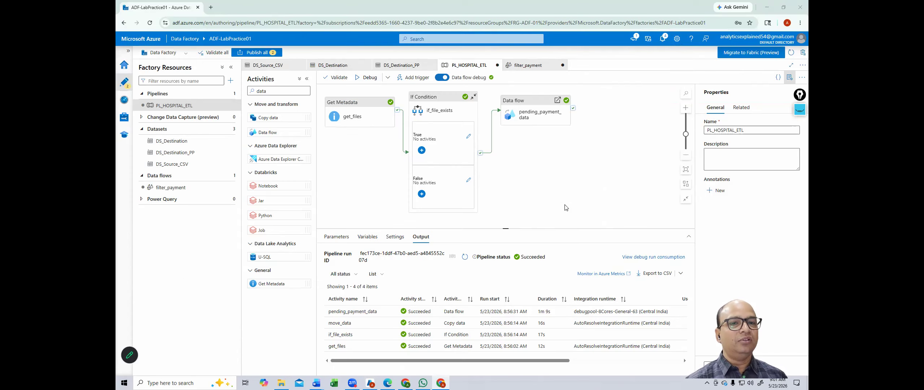
pyautogui.click(565, 207)
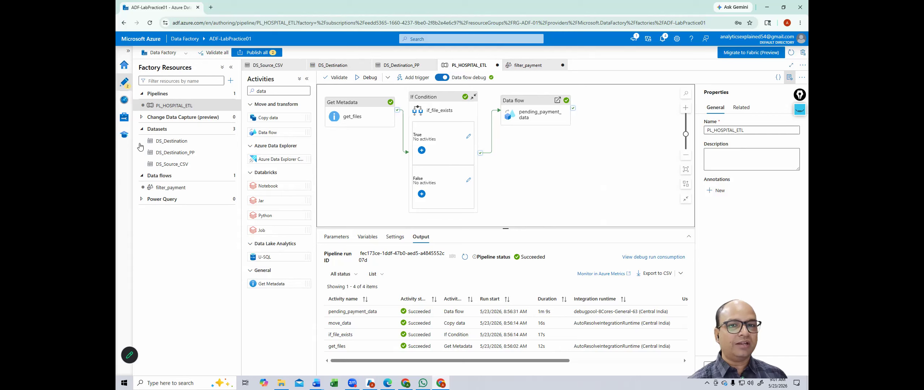
pyautogui.click(122, 115)
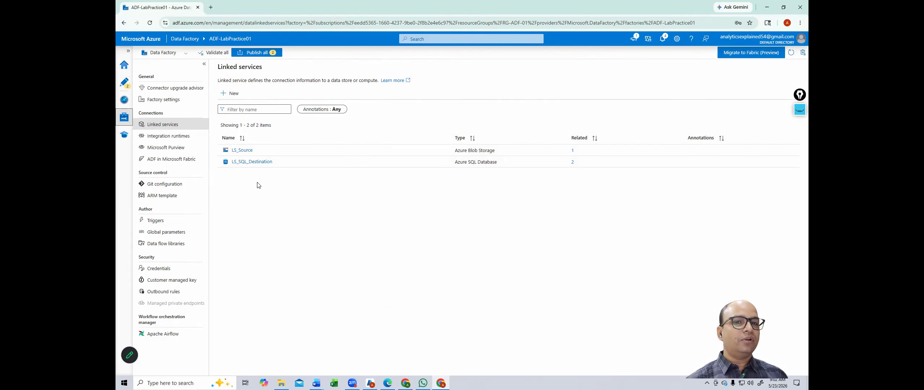
# Step: Return to authoring PL_HOSPITAL_ETL, dismissing the new resource menu without choosing anything
pyautogui.click(125, 83)
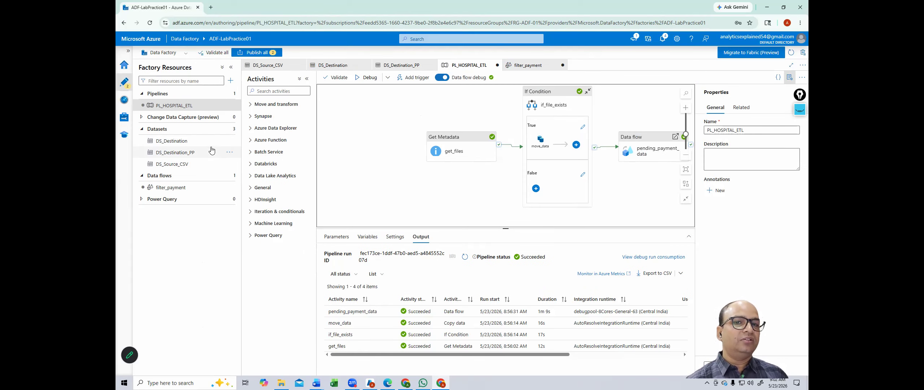
pyautogui.click(230, 80)
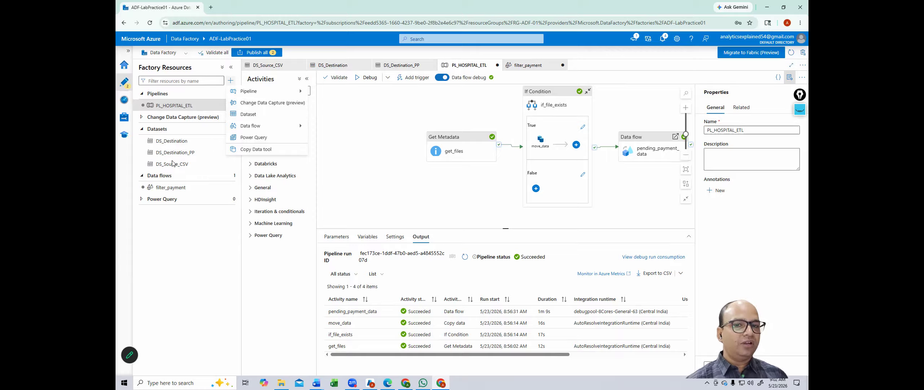
pyautogui.press('Escape')
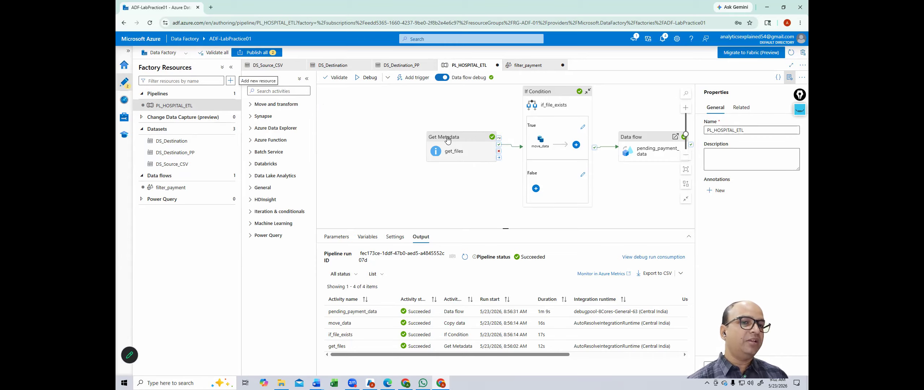
# Step: Move Get Metadata, If Condition and the Data flow activity closer together on the canvas
pyautogui.moveTo(448, 142); pyautogui.dragTo(369, 112)
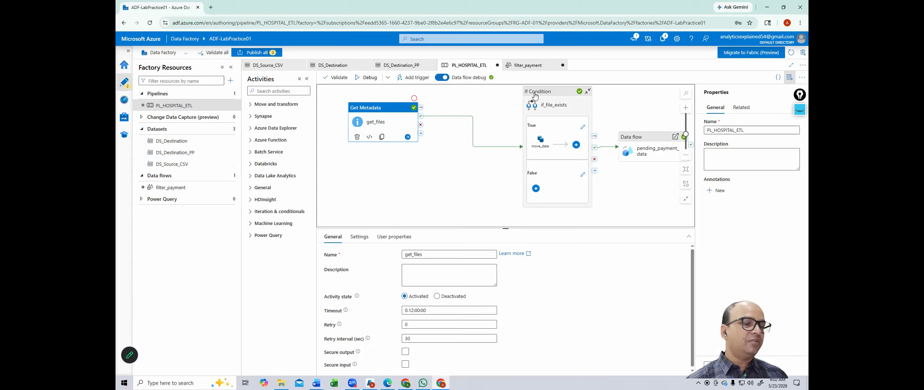
pyautogui.moveTo(534, 96); pyautogui.dragTo(451, 105)
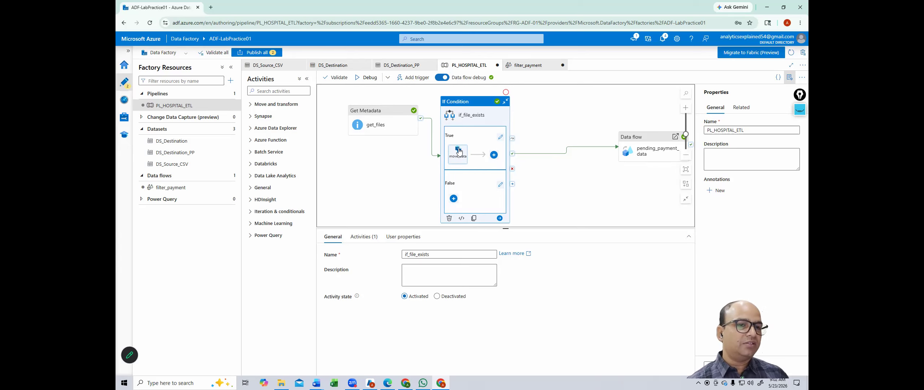
pyautogui.moveTo(459, 152)
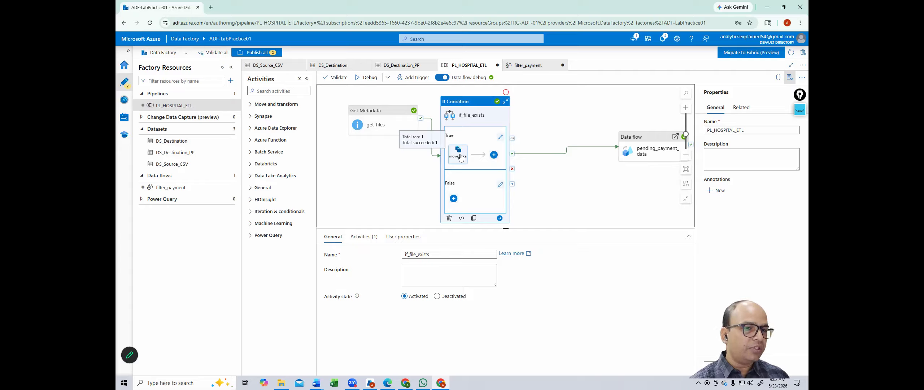
pyautogui.click(459, 153)
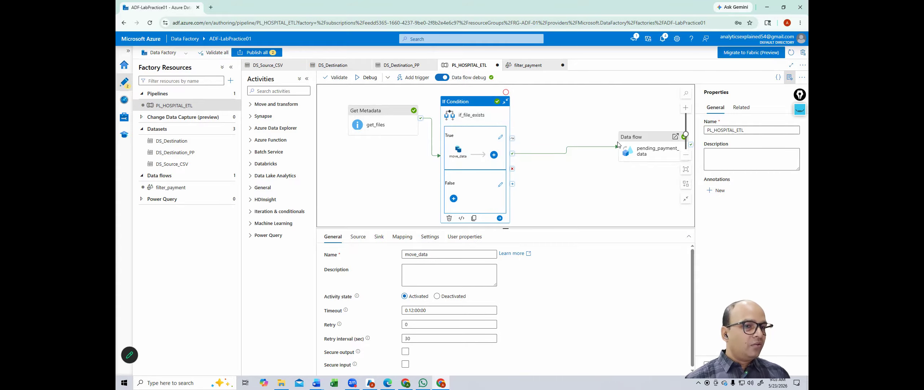
pyautogui.moveTo(633, 148); pyautogui.dragTo(557, 131)
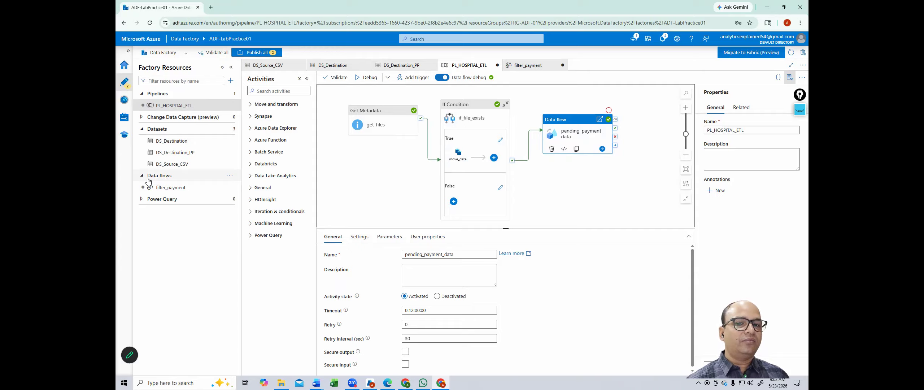
# Step: Create a new data flow dataflow1, then close it and discard its changes
pyautogui.click(230, 80)
pyautogui.moveTo(257, 128)
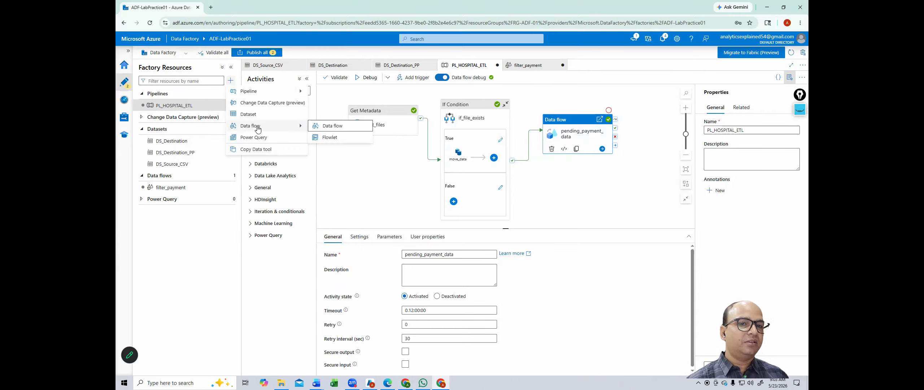
pyautogui.click(341, 131)
pyautogui.click(627, 65)
pyautogui.click(465, 226)
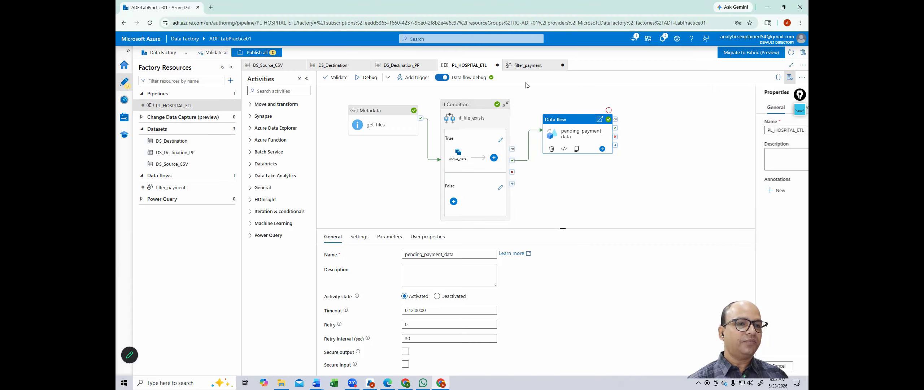
pyautogui.click(523, 65)
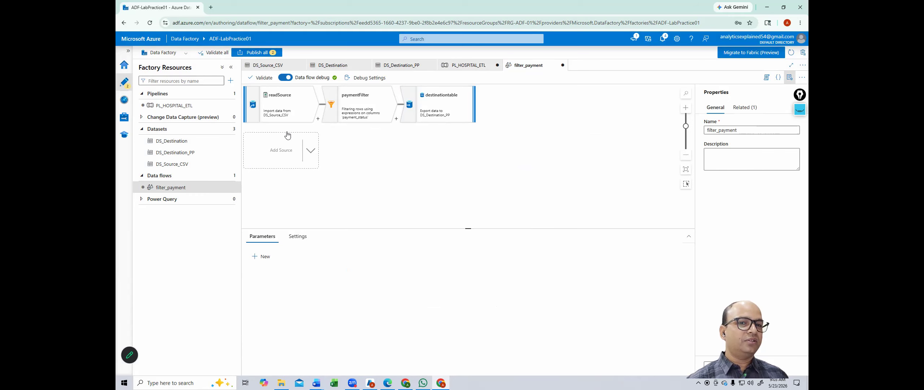
pyautogui.moveTo(271, 103)
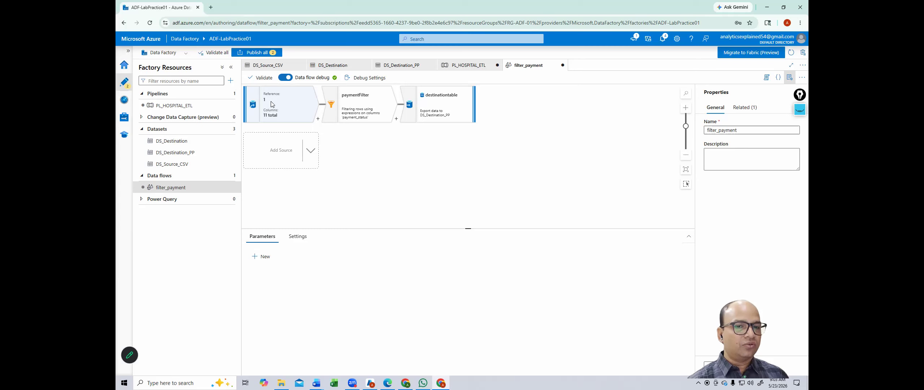
pyautogui.click(272, 103)
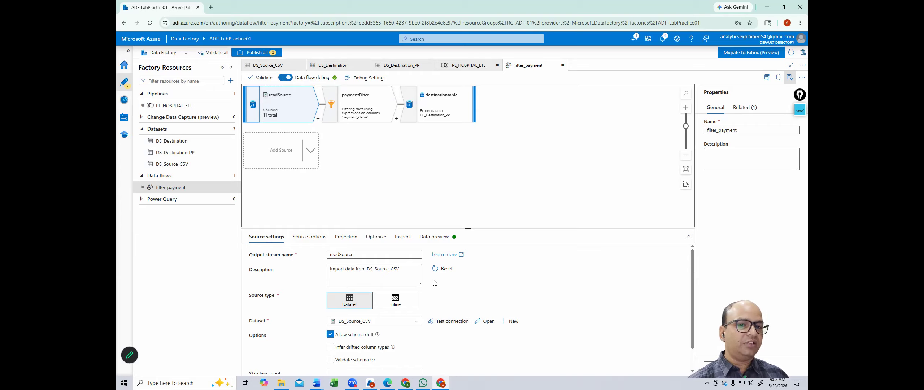
pyautogui.click(318, 119)
pyautogui.click(436, 148)
pyautogui.click(358, 106)
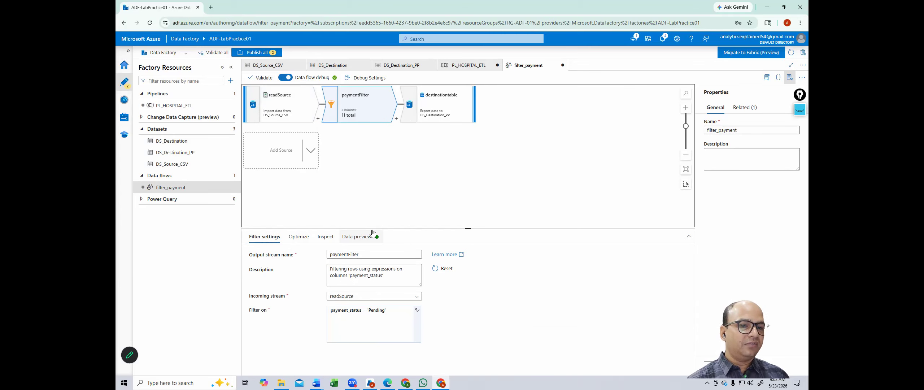
pyautogui.click(355, 329)
pyautogui.moveTo(391, 314); pyautogui.dragTo(312, 315)
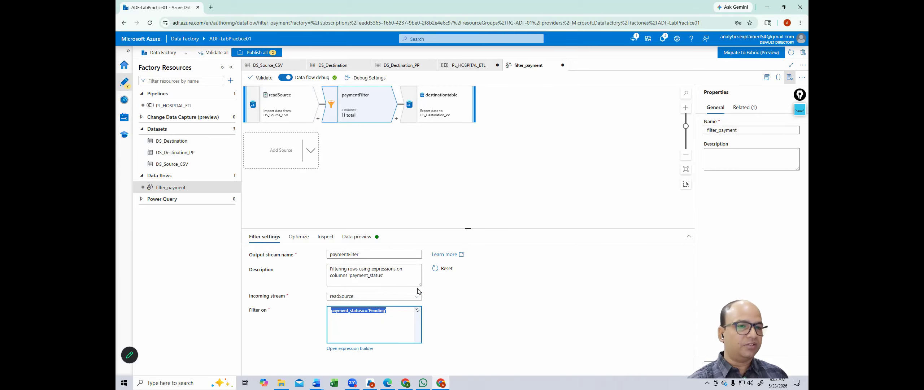
pyautogui.click(351, 244)
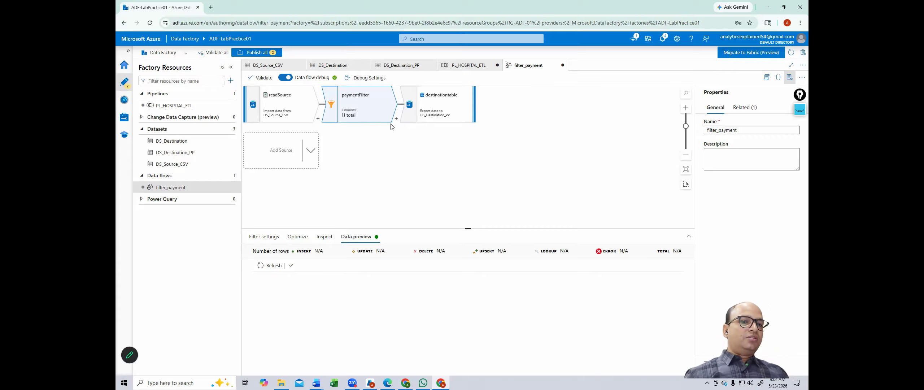
pyautogui.click(445, 109)
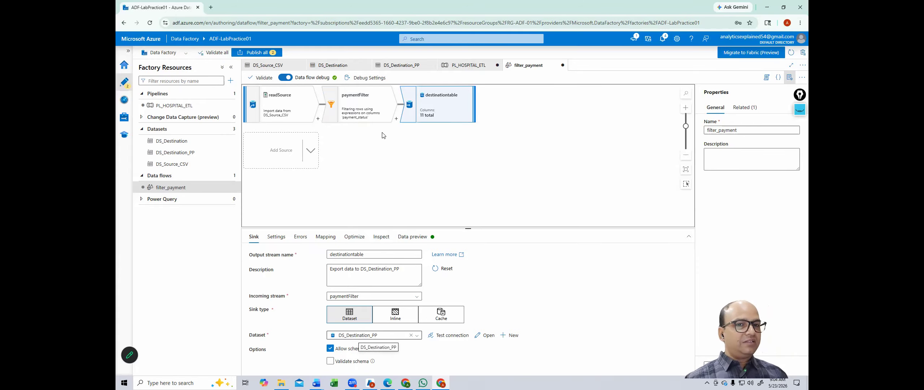
pyautogui.click(468, 66)
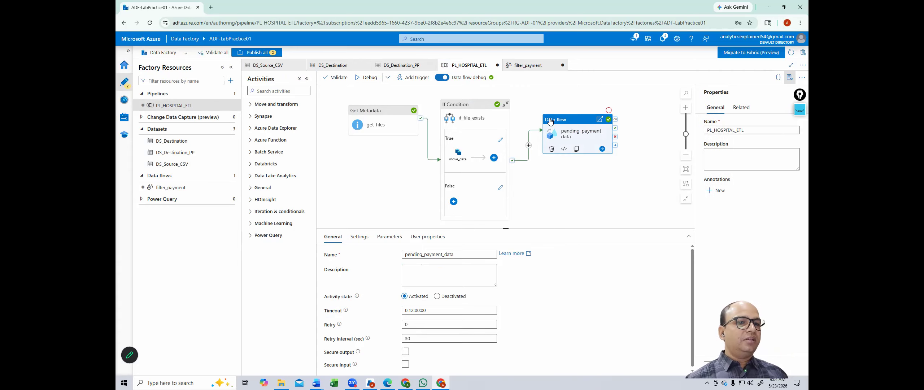
pyautogui.click(284, 91)
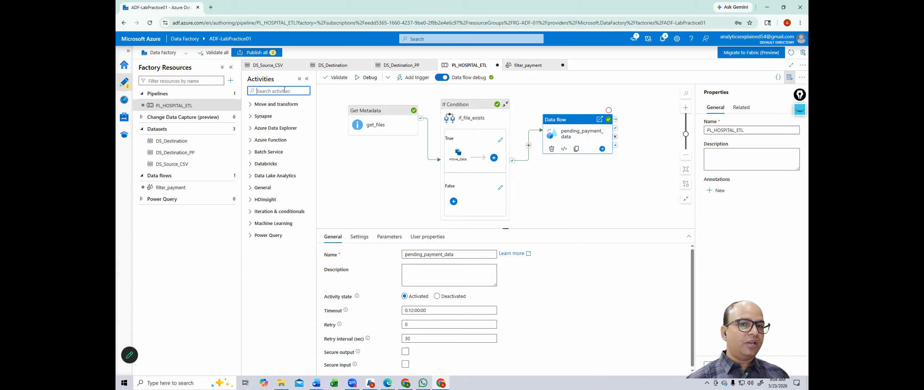
pyautogui.write('d')
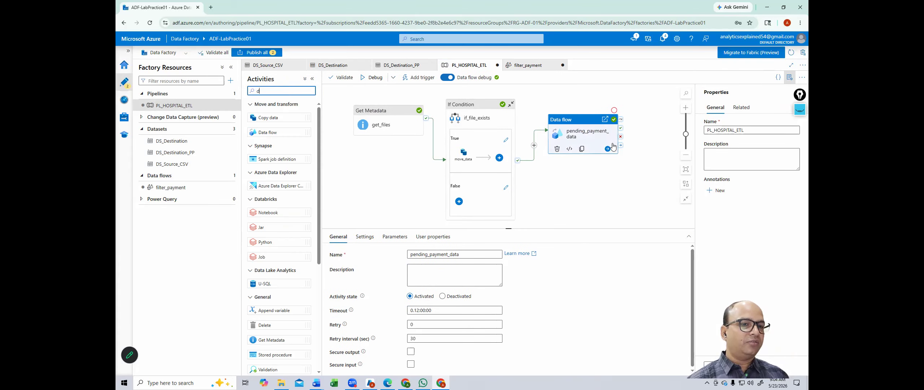
# Step: Confirm pending_payment_data uses the filter_payment data flow, then view the succeeded run output
pyautogui.click(577, 118)
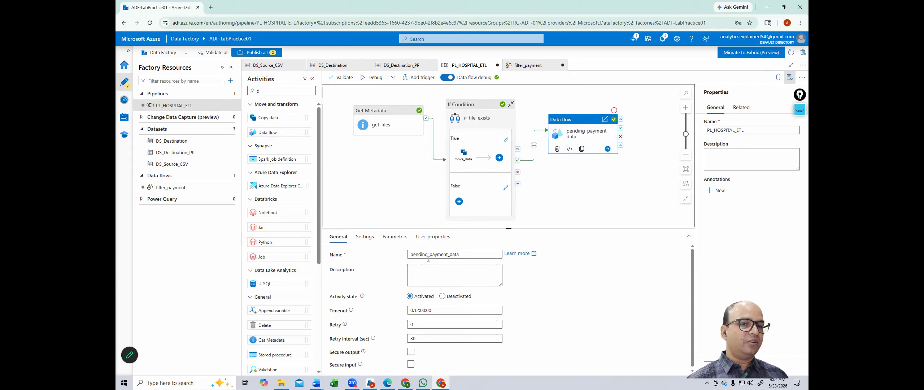
pyautogui.click(364, 238)
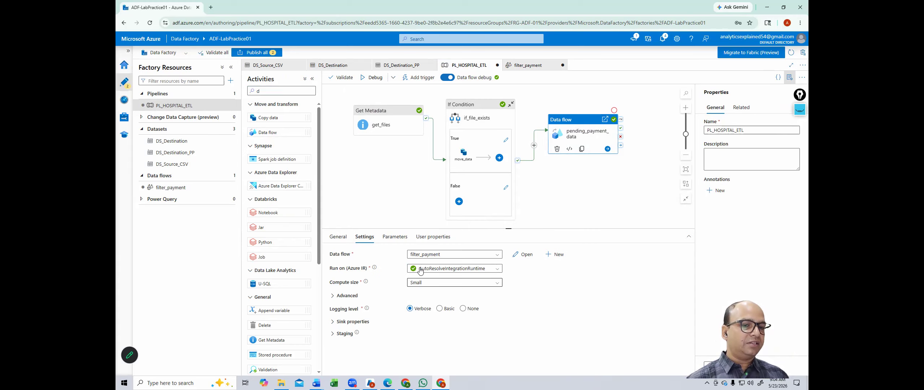
pyautogui.click(429, 254)
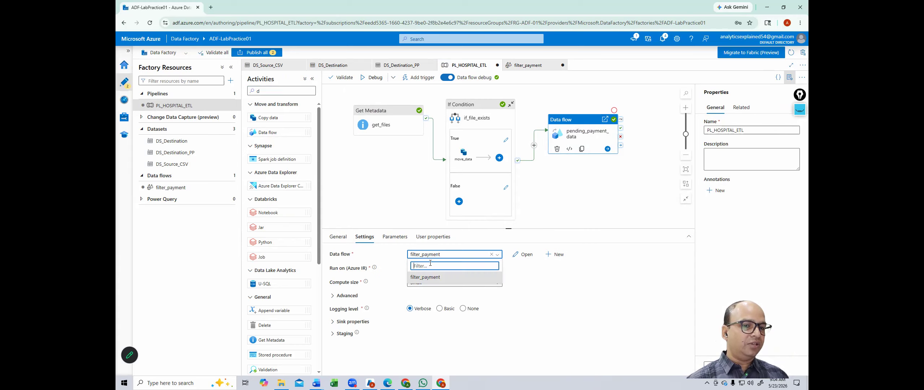
pyautogui.click(431, 278)
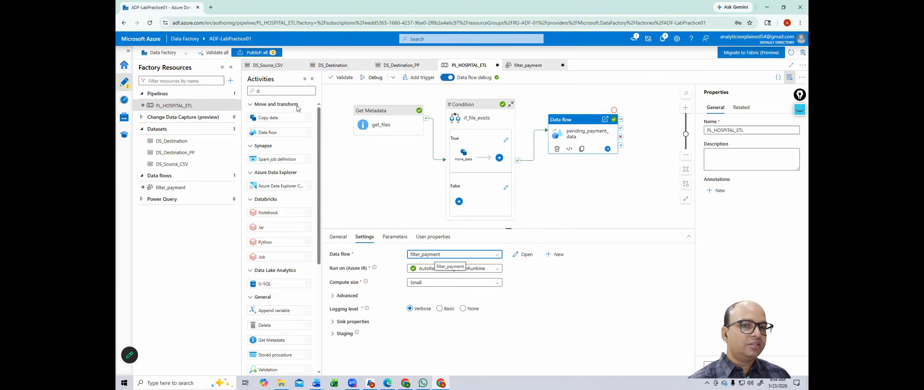
pyautogui.click(599, 206)
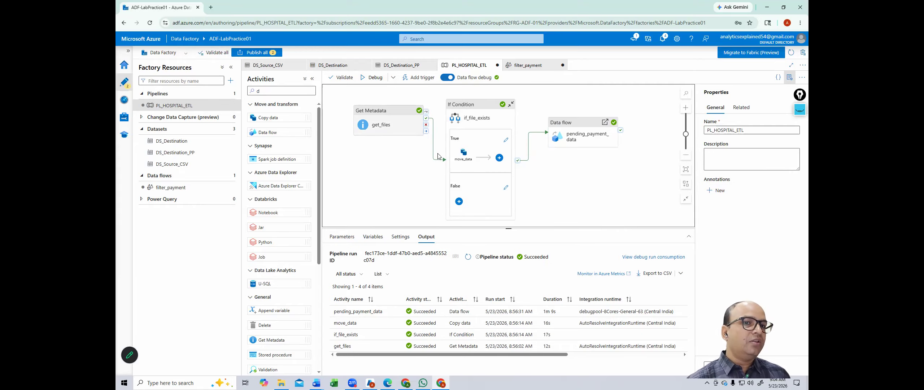
# Step: Open the Add trigger menu on the PL_HOSPITAL_ETL toolbar
pyautogui.click(418, 78)
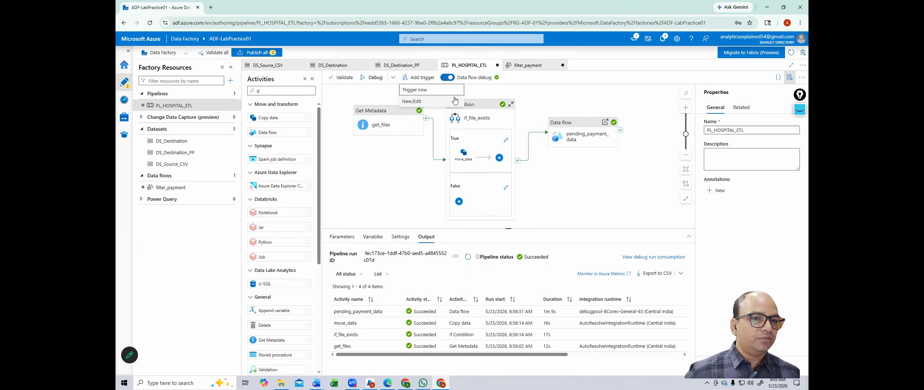
# Step: Start a new trigger from New/Edit, name it copy_data, and bring up its Type choices
pyautogui.click(432, 101)
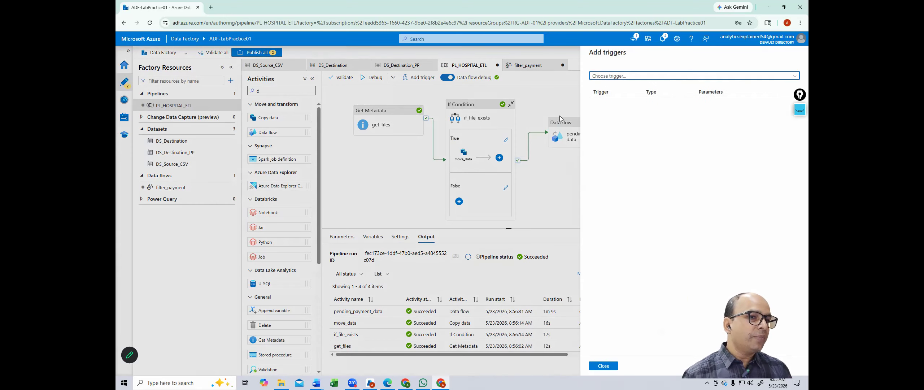
pyautogui.click(623, 76)
pyautogui.click(615, 98)
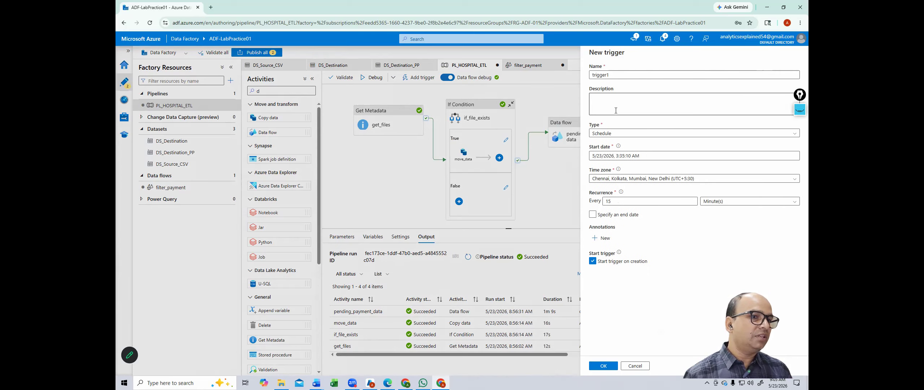
pyautogui.moveTo(625, 78); pyautogui.dragTo(557, 80)
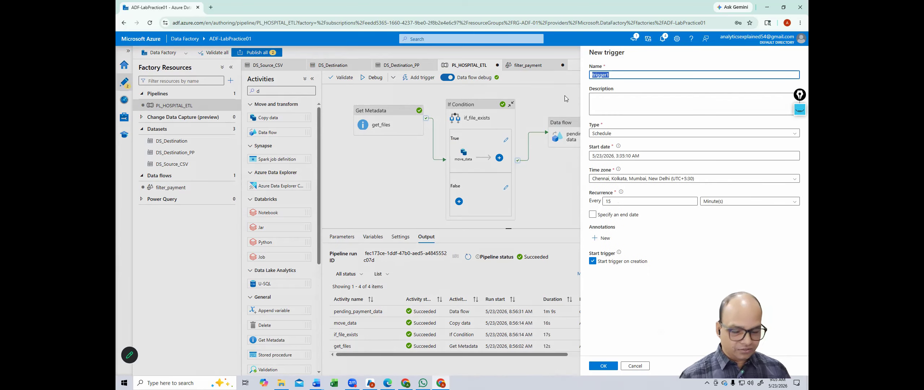
pyautogui.write('c')
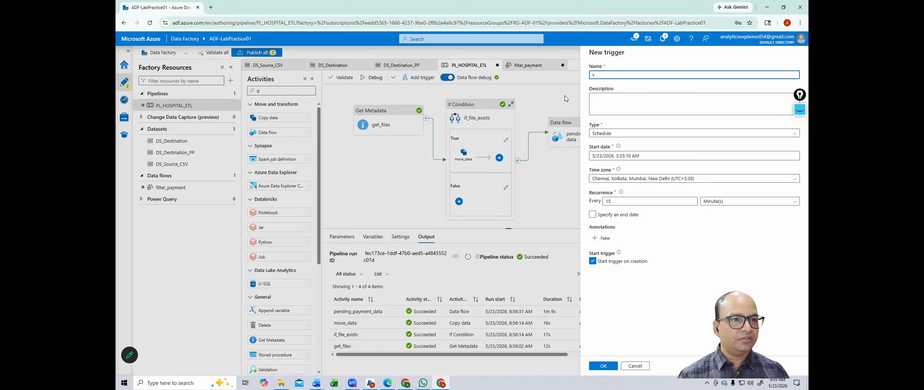
pyautogui.write('p')
pyautogui.press('BackSpace')
pyautogui.write('opy_d')
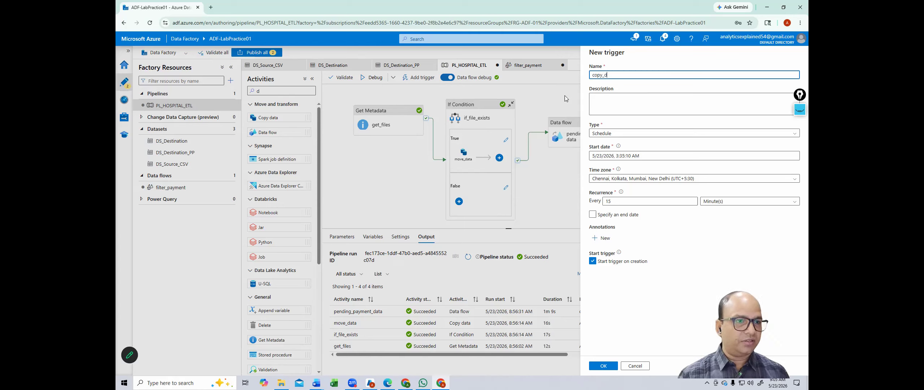
pyautogui.write('ata')
pyautogui.click(606, 98)
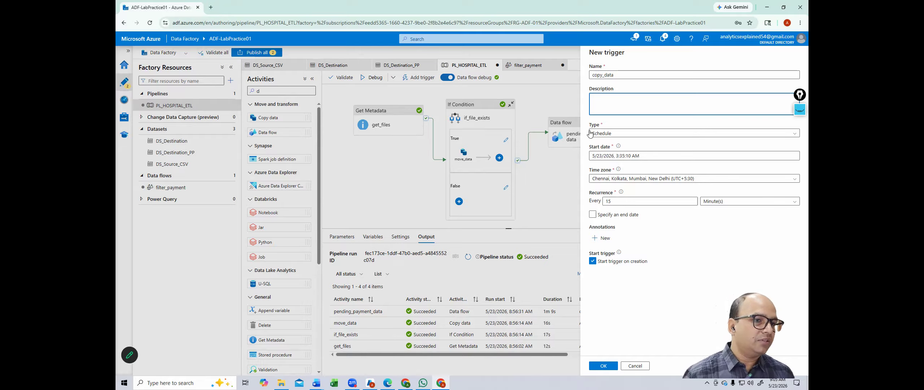
pyautogui.click(621, 134)
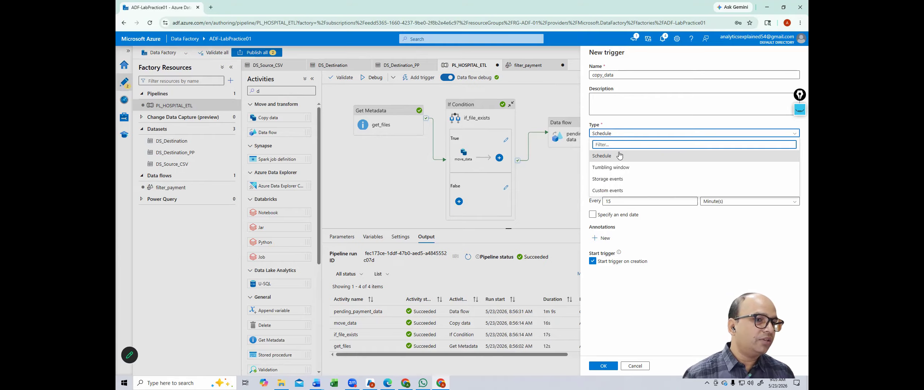
# Step: Make copy_data a Storage events trigger on Azure subscription 1, account sgadflab01, container hospitaladf
pyautogui.click(617, 180)
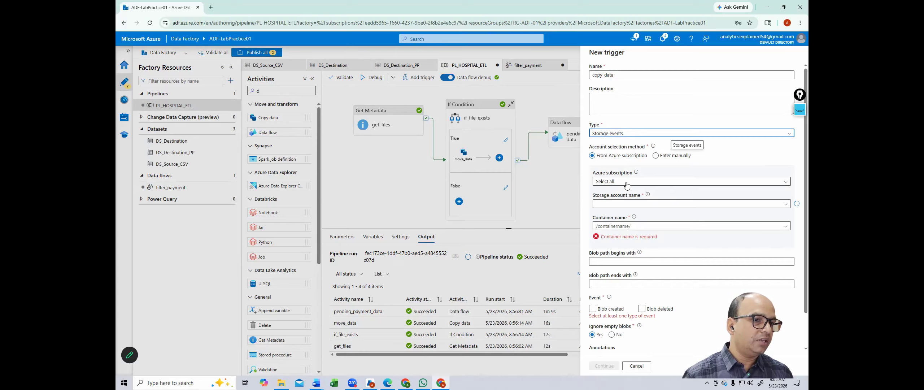
pyautogui.click(627, 183)
pyautogui.click(630, 200)
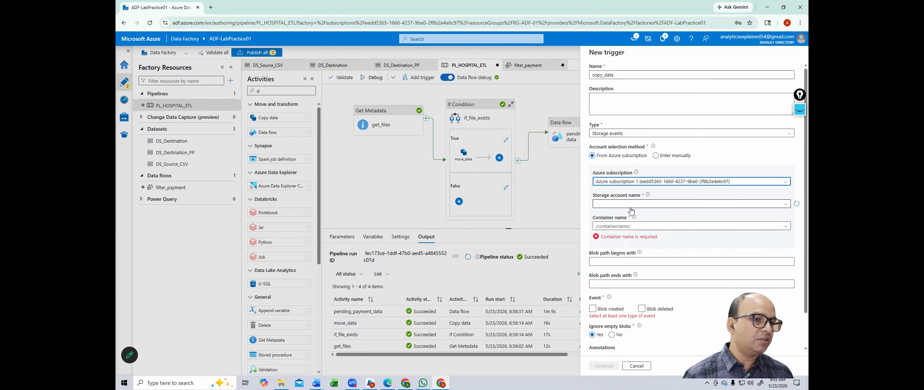
pyautogui.click(630, 204)
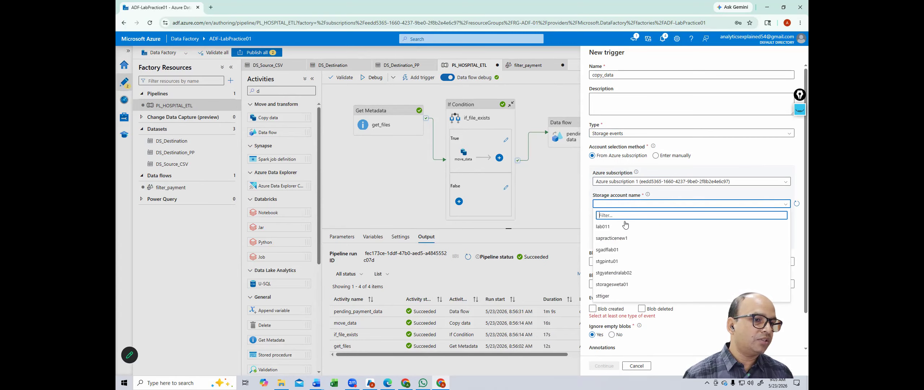
pyautogui.click(616, 250)
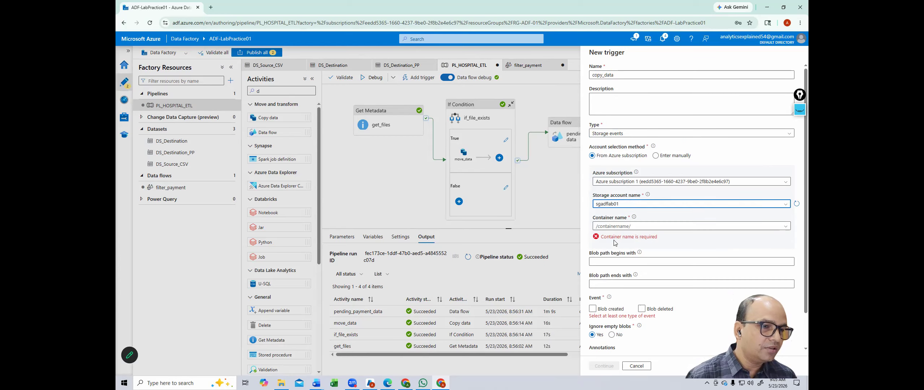
pyautogui.click(785, 227)
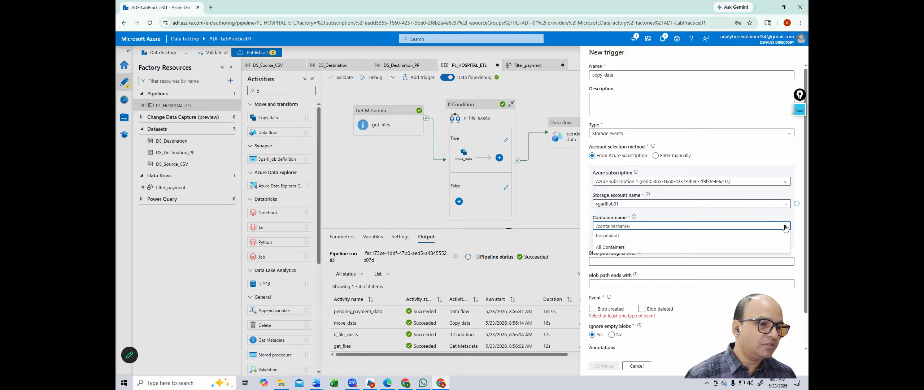
pyautogui.click(616, 238)
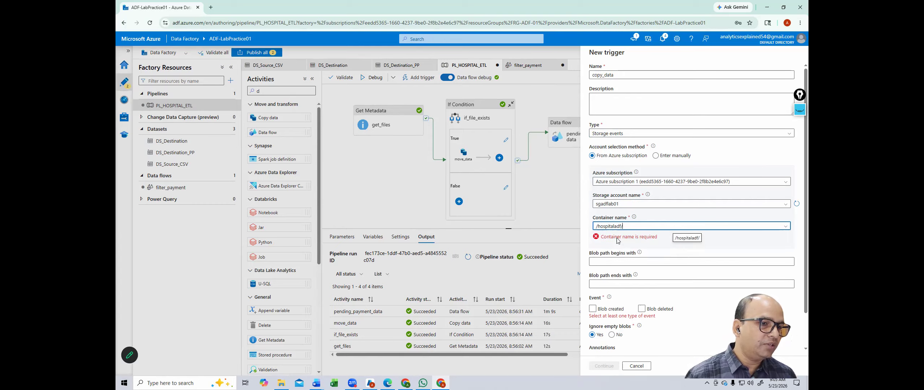
# Step: Review the storage event settings, then change copy_data's type back to Schedule
pyautogui.moveTo(633, 217)
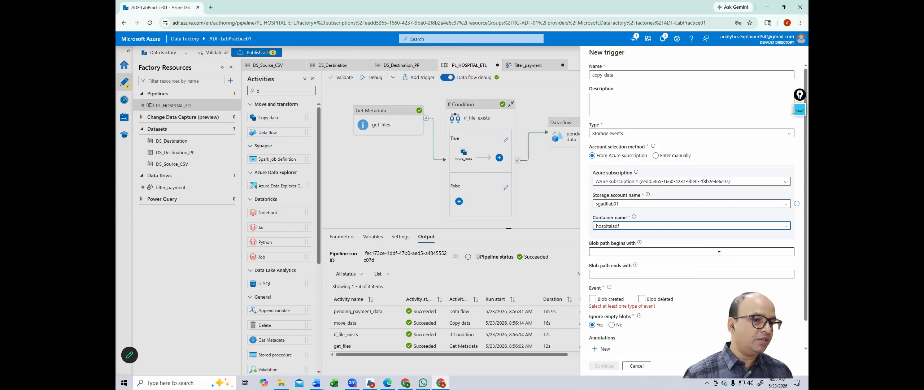
pyautogui.scroll(-1, 690, 273)
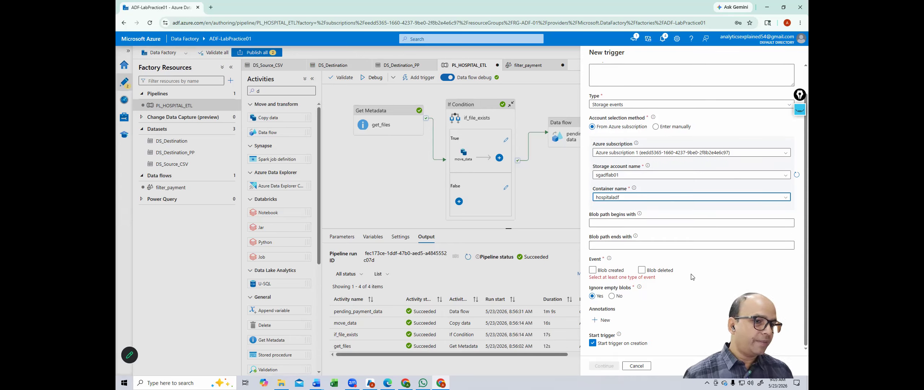
pyautogui.scroll(1, 659, 285)
pyautogui.scroll(1, 658, 284)
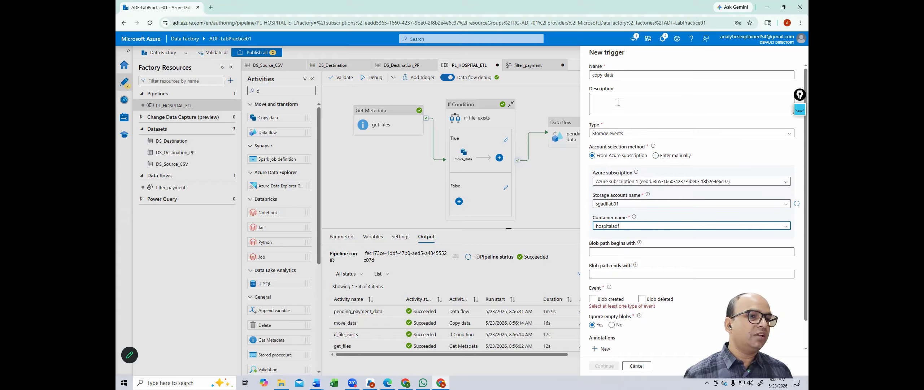
pyautogui.click(623, 134)
pyautogui.click(609, 160)
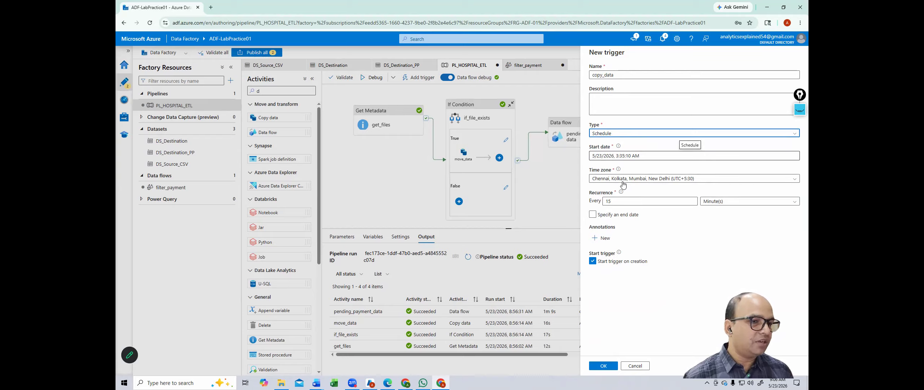
# Step: Check the recurrence options, keeping the unit as minutes
pyautogui.click(681, 201)
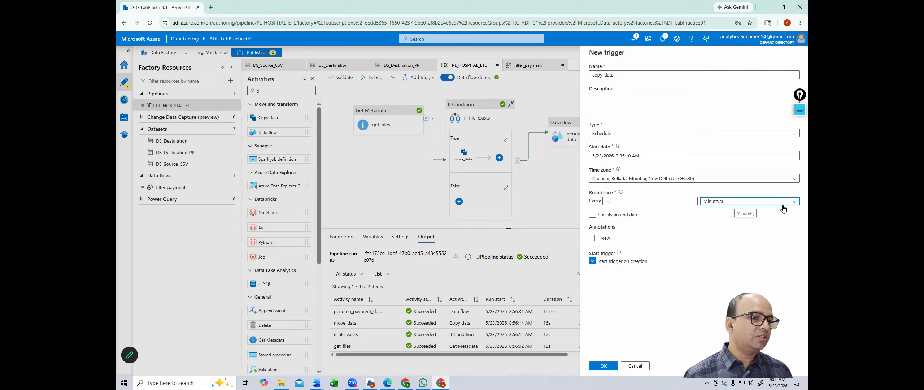
pyautogui.click(768, 202)
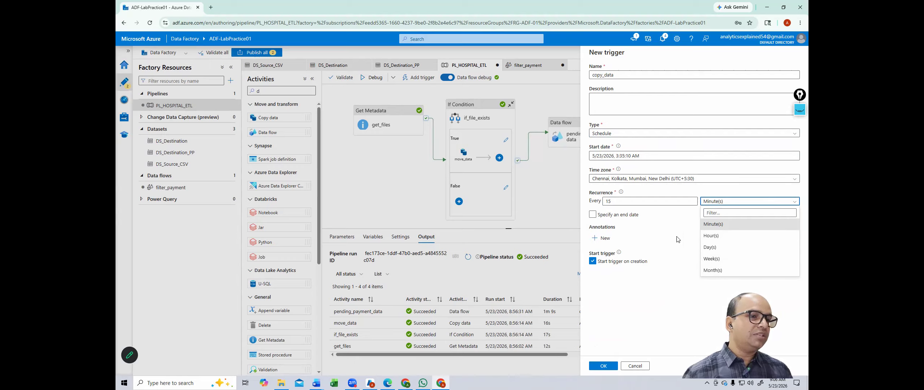
pyautogui.click(716, 226)
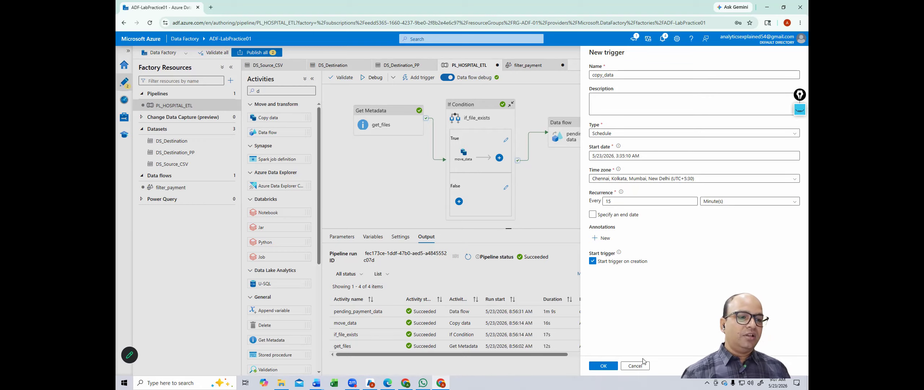
# Step: Cancel the copy_data trigger, discard its changes, and close the Add triggers panel
pyautogui.click(637, 365)
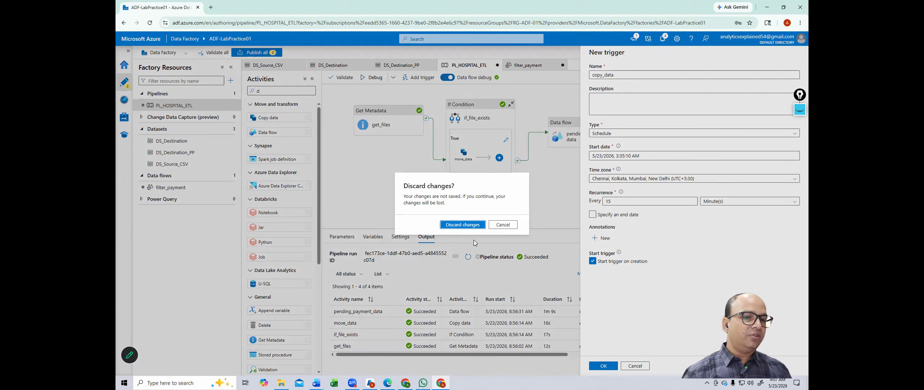
pyautogui.click(466, 226)
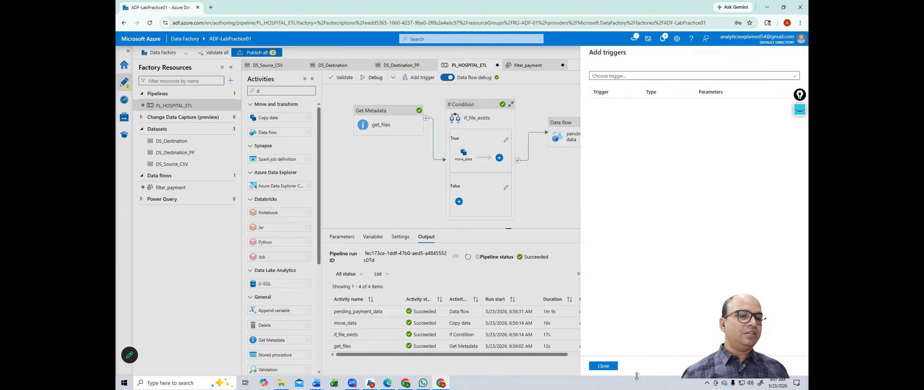
pyautogui.click(594, 364)
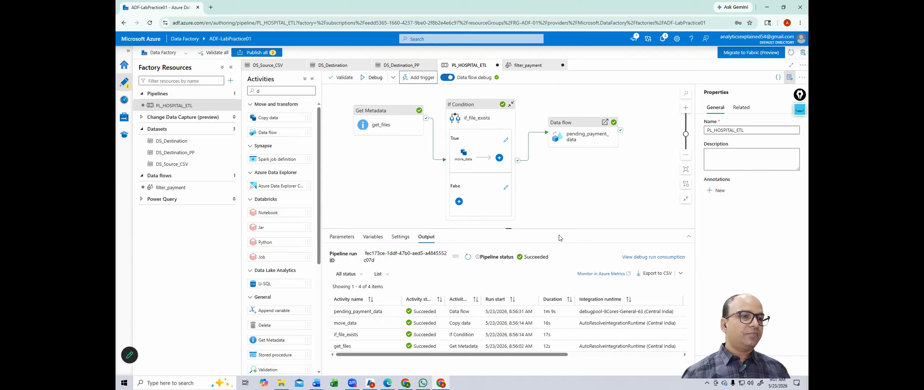